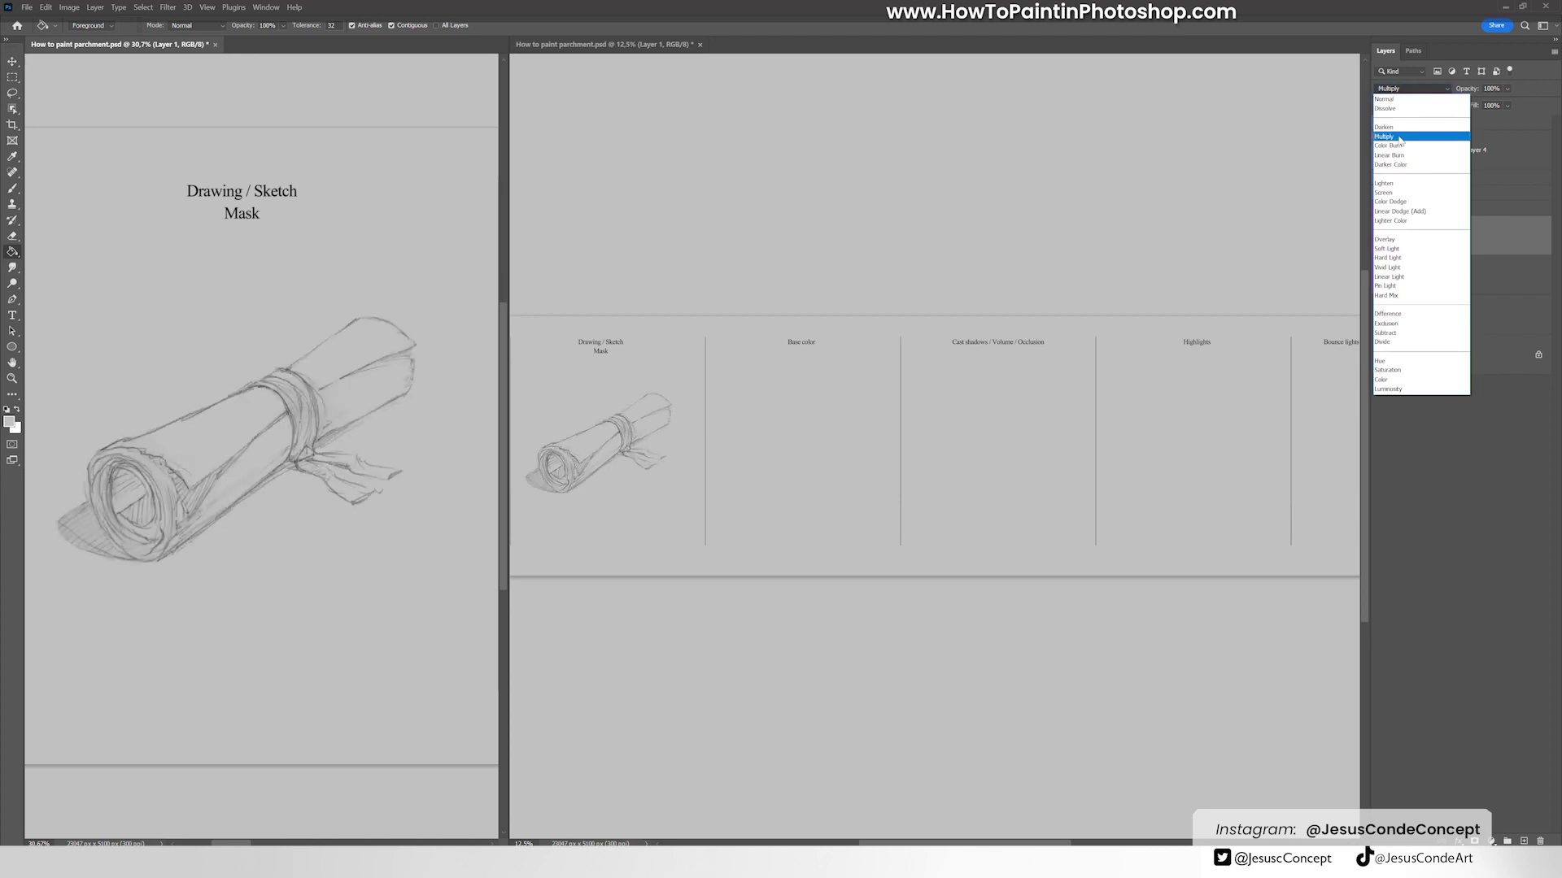
Step: Set the sketch layer's blend mode to Multiply and add a new empty layer beneath it
click(1399, 129)
click(1468, 277)
key(ctrl+shift+alt+n)
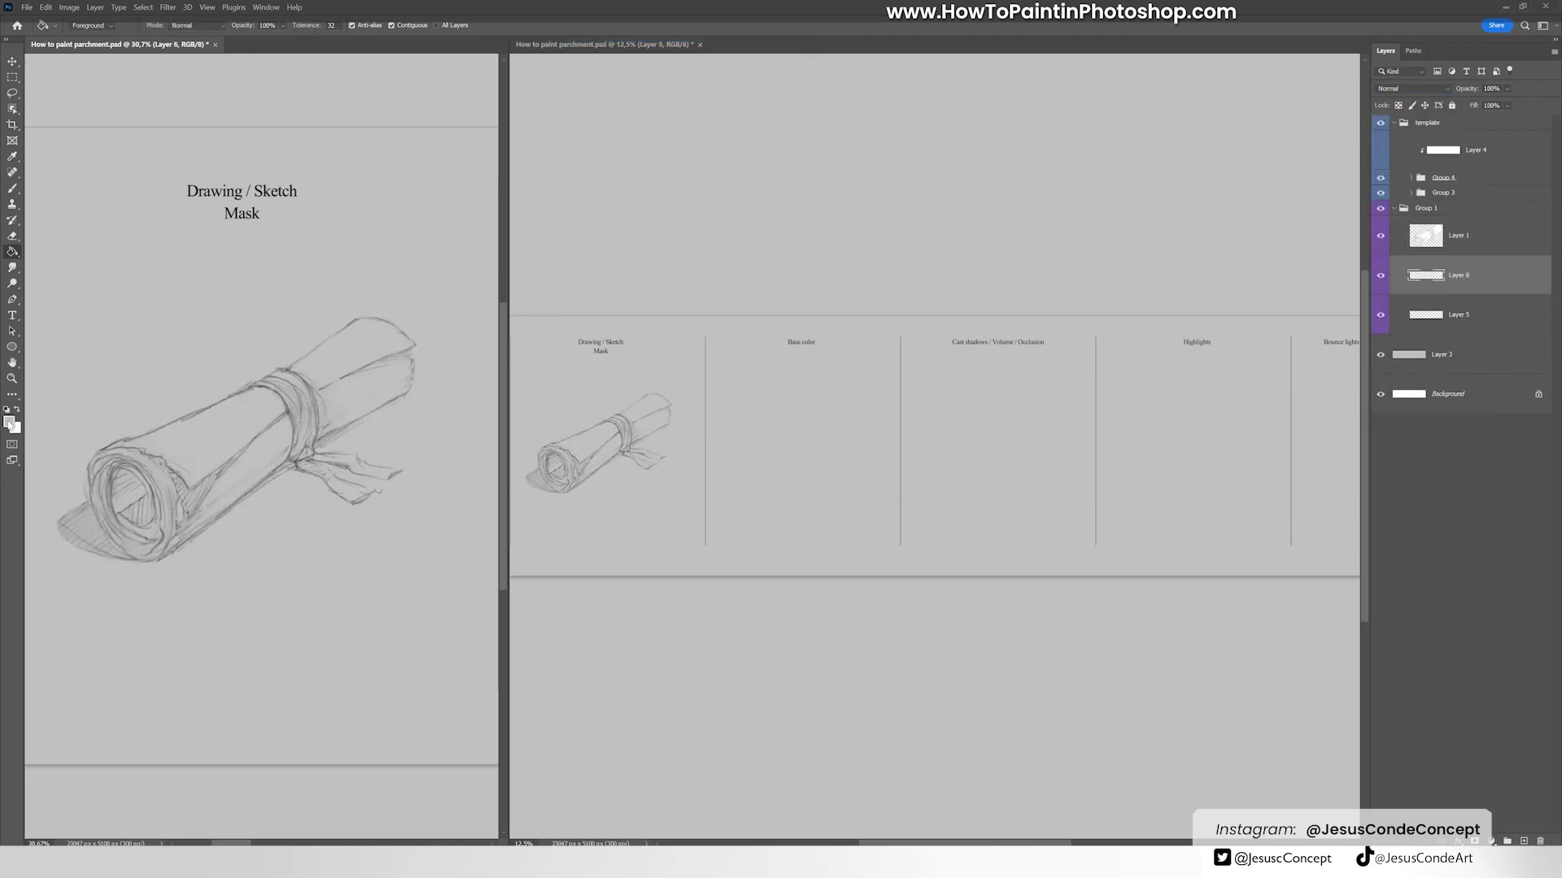
Step: Show the floating Color panel over the lower part of the canvas and choose a dark grey foreground color
click(10, 421)
key(Return)
click(266, 6)
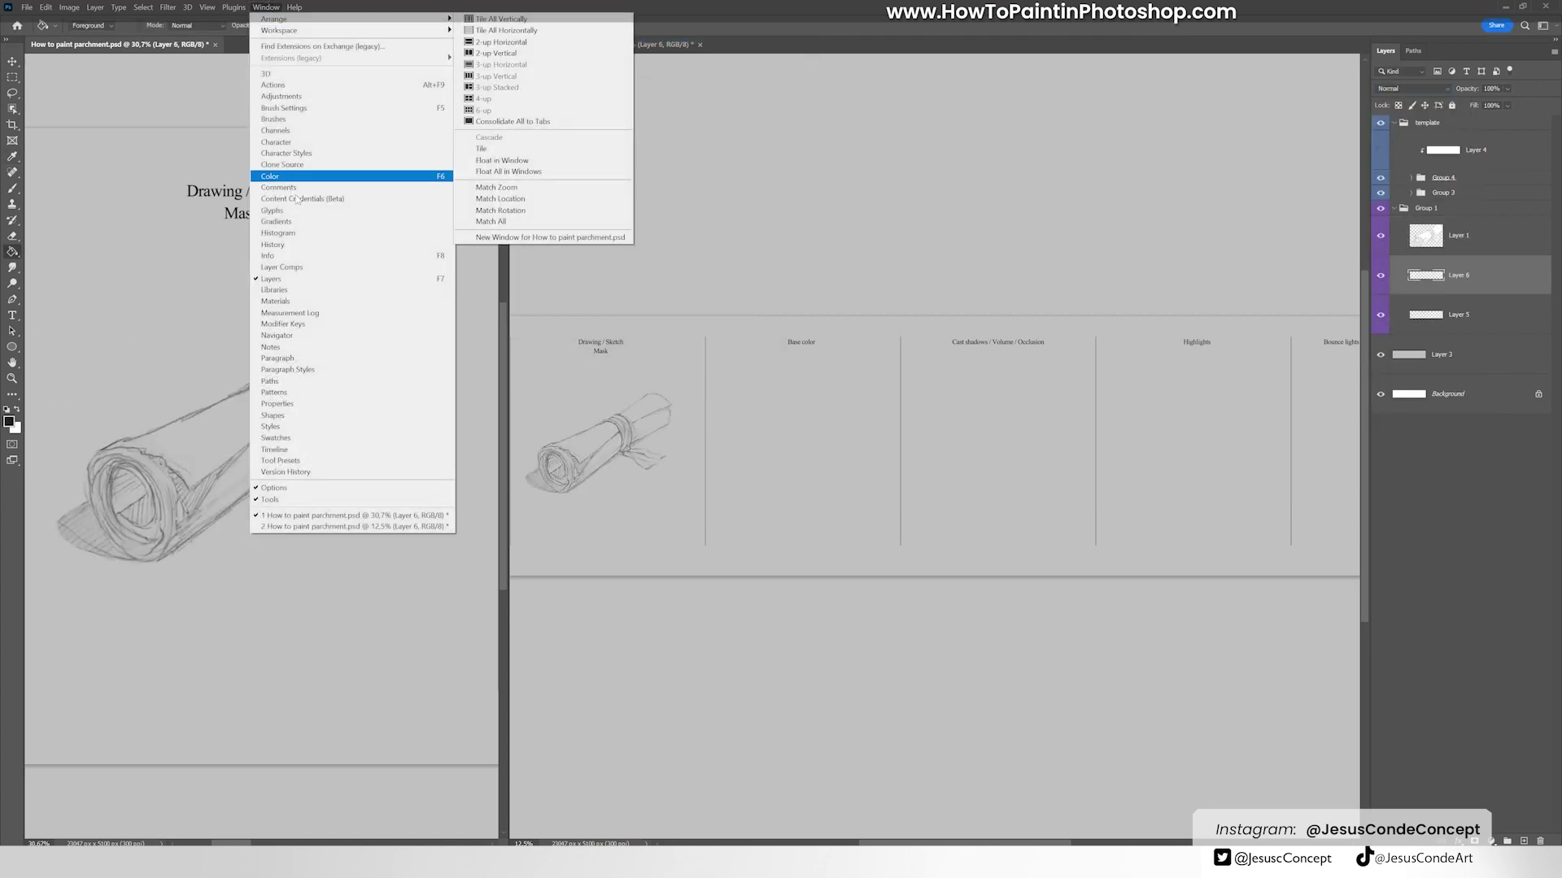
click(276, 176)
drag(1208, 100, 1262, 619)
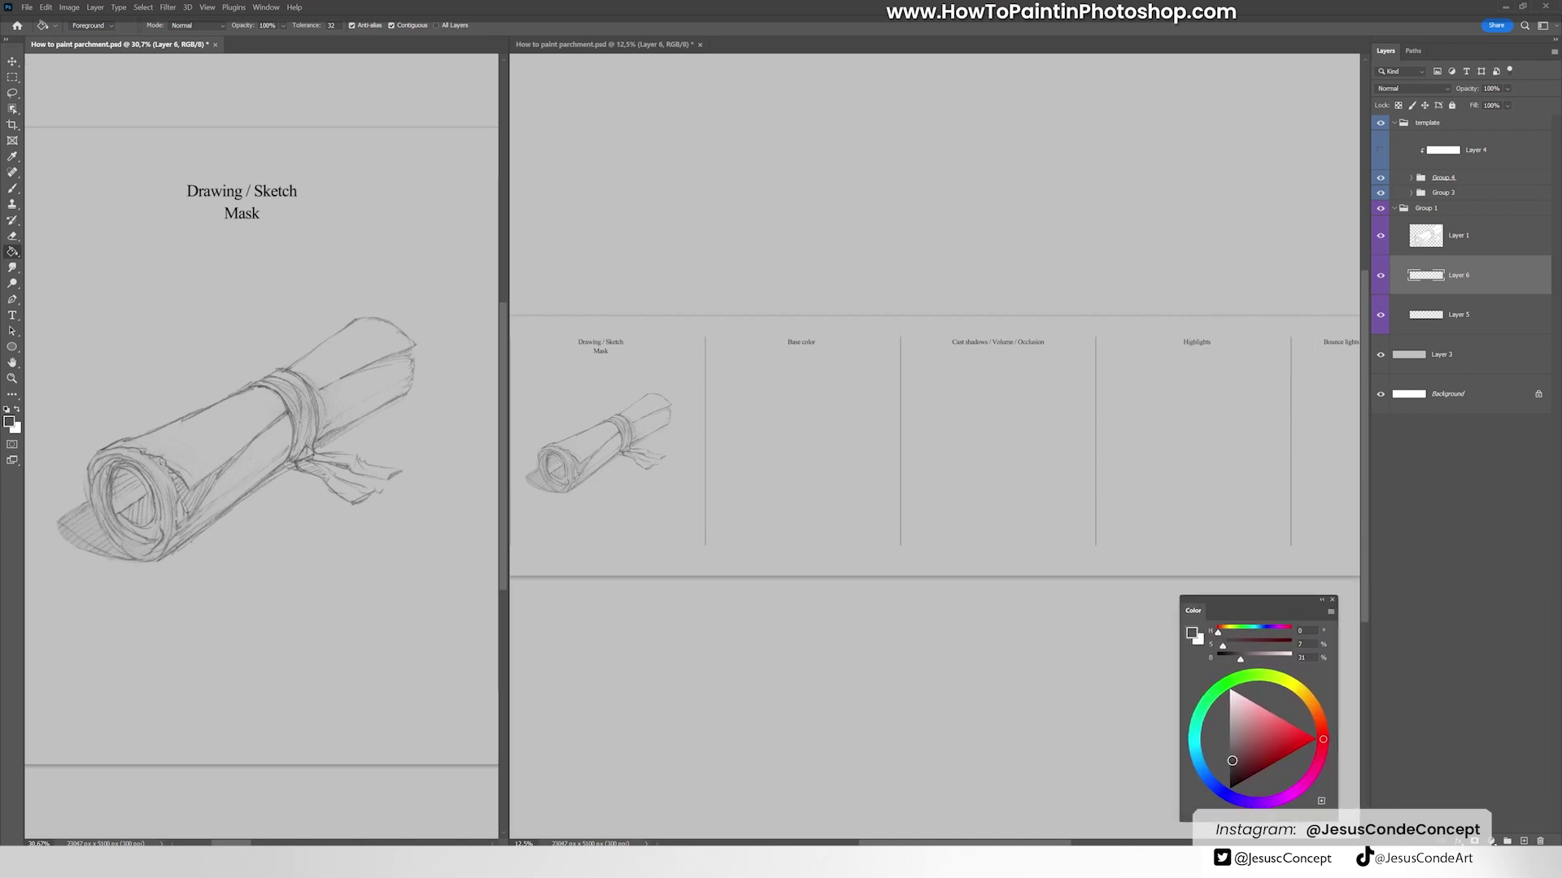
click(1233, 762)
Step: Block in the near end and front body of the scroll as a solid mask with a hard round brush
drag(646, 439, 854, 382)
right_click(310, 155)
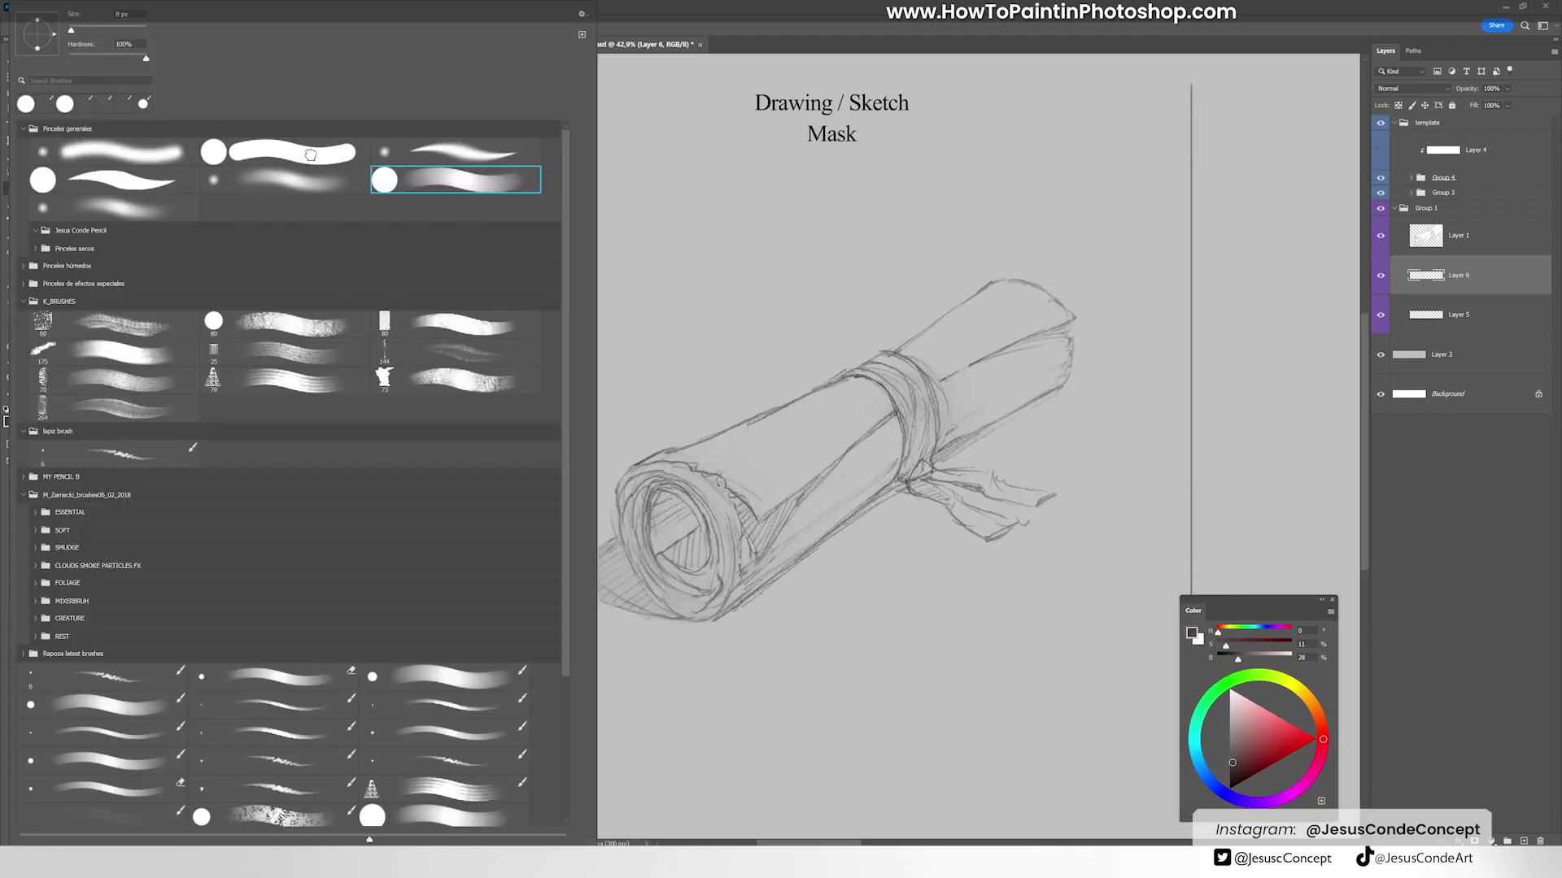
mouse_move(781, 480)
mouse_down()
mouse_move(815, 468)
mouse_move(811, 437)
mouse_move(677, 496)
mouse_move(664, 476)
mouse_move(635, 489)
mouse_move(640, 582)
mouse_up()
scroll(627, 498, up, 3)
Step: Lighten and desaturate the mask paint with Hue/Saturation and sample the resulting grey
key(ctrl+u)
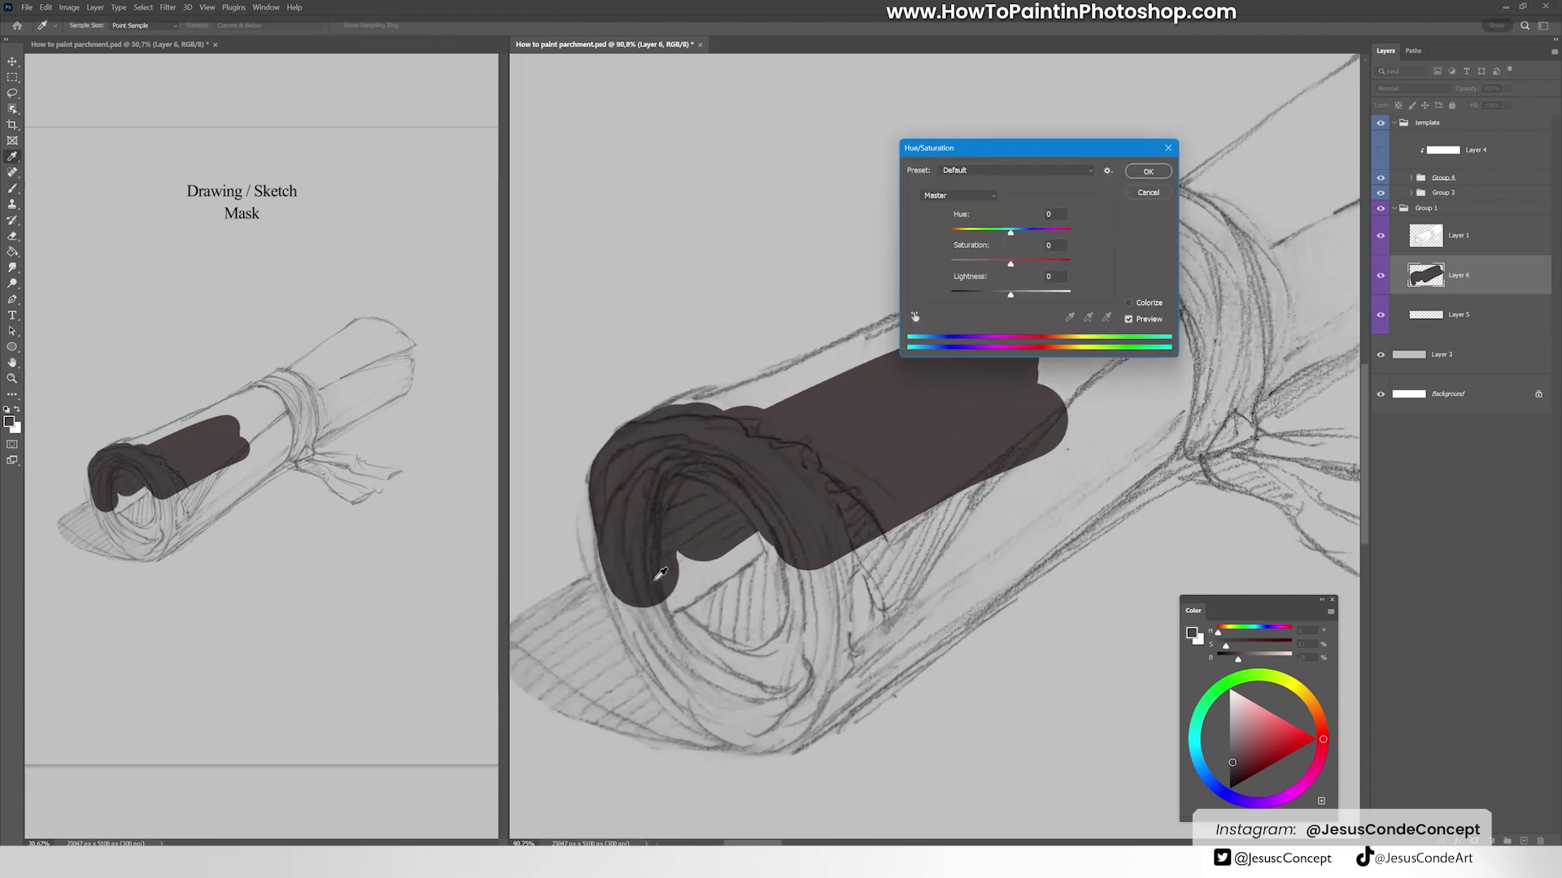
key(Return)
alt+click(925, 383)
Step: Extend the grey mask along the scroll's upper edge to the corner of its far end
mouse_move(925, 383)
mouse_down()
mouse_move(650, 520)
mouse_move(635, 553)
mouse_move(621, 518)
mouse_move(716, 700)
mouse_move(692, 443)
mouse_move(968, 305)
mouse_up()
mouse_move(1085, 266)
mouse_down()
mouse_move(898, 380)
mouse_move(1139, 240)
mouse_move(1273, 206)
mouse_move(1095, 173)
mouse_up()
mouse_move(1095, 173)
mouse_down()
mouse_move(1109, 192)
mouse_move(1074, 325)
mouse_move(1147, 325)
mouse_move(1092, 169)
mouse_move(1160, 207)
mouse_up()
Step: Trace the scroll's lower edge in the mask grey with a smaller brush, from the far end to the near end
key(bracketleft)
key(bracketleft)
key(bracketleft)
key(bracketleft)
key(bracketleft)
key(bracketleft)
key(bracketleft)
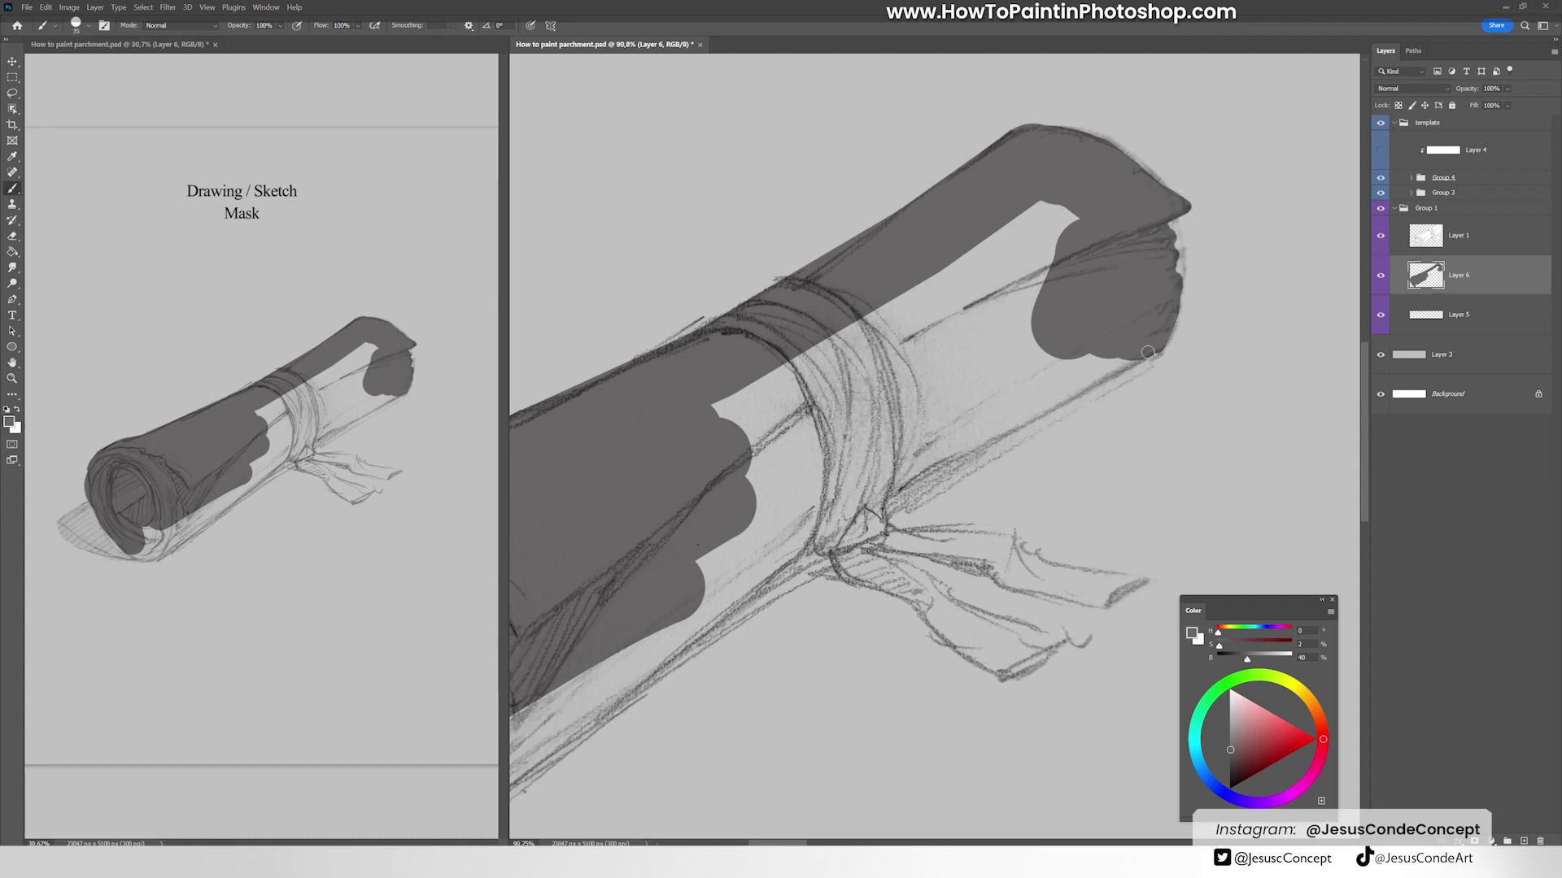
mouse_move(1139, 366)
mouse_down()
mouse_move(846, 543)
mouse_move(1007, 349)
mouse_move(895, 431)
mouse_move(873, 478)
mouse_move(951, 465)
mouse_up()
drag(919, 457, 732, 590)
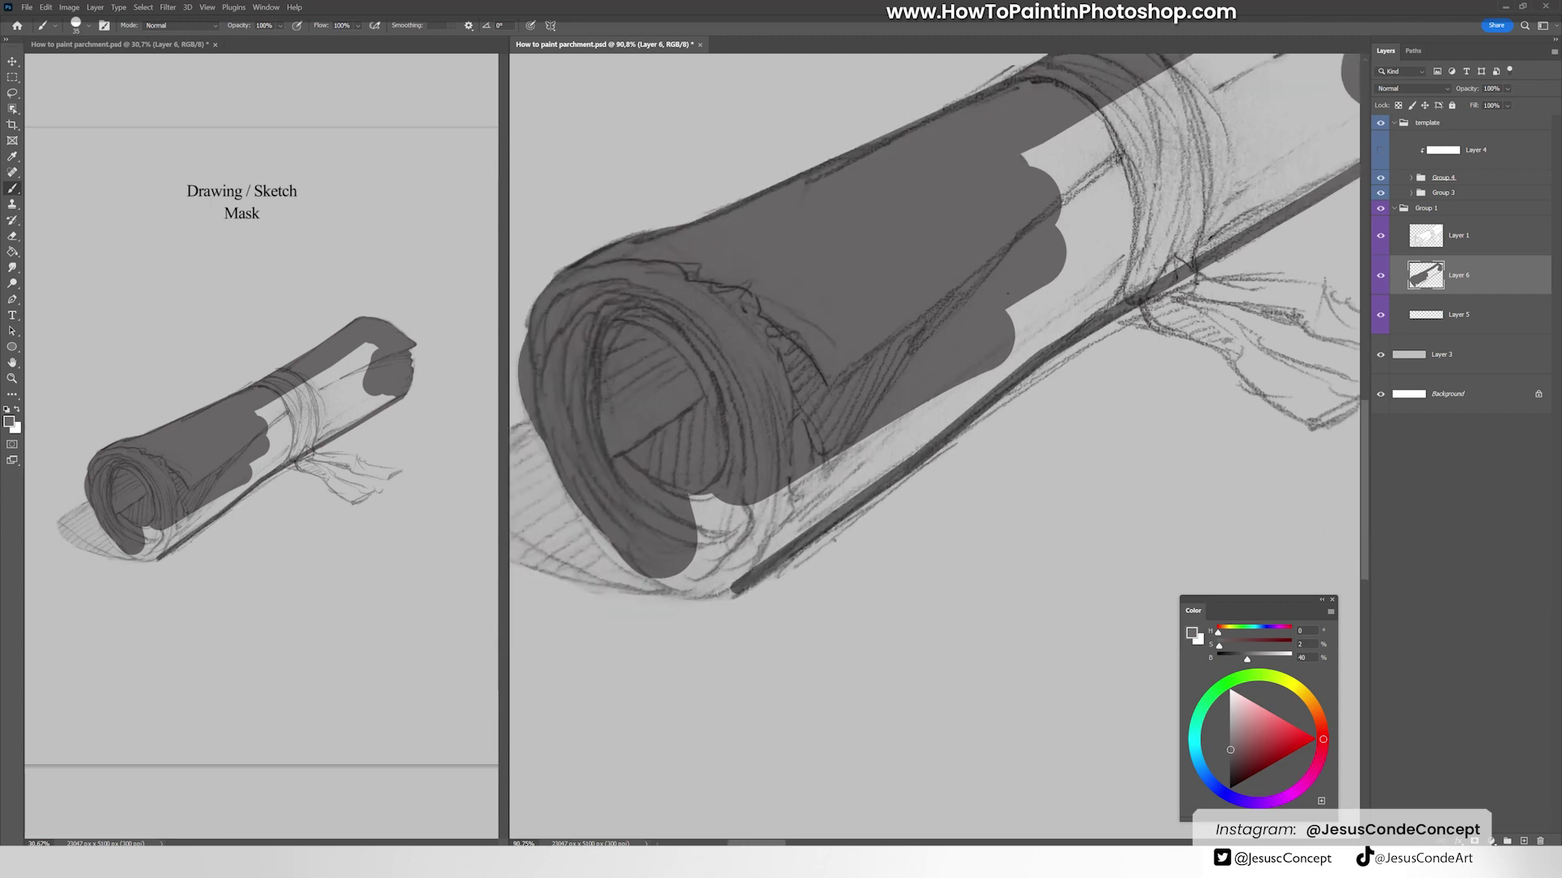
Step: Fill the rest of the scroll and its ribbon tails with the mask grey, and lighten the mask with Hue/Saturation
mouse_move(642, 569)
mouse_down()
mouse_move(707, 592)
mouse_move(887, 447)
mouse_move(846, 436)
mouse_move(1188, 260)
mouse_up()
drag(1096, 290, 846, 387)
mouse_move(1139, 244)
mouse_down()
mouse_move(1058, 260)
mouse_move(895, 342)
mouse_move(1057, 204)
mouse_move(818, 348)
mouse_move(1058, 130)
mouse_move(794, 387)
mouse_move(924, 436)
mouse_move(1058, 539)
mouse_up()
scroll(794, 387, up, 3)
mouse_move(969, 485)
mouse_down()
mouse_move(1072, 552)
mouse_move(1114, 477)
mouse_move(1076, 512)
mouse_move(1019, 500)
mouse_move(1094, 489)
mouse_move(931, 441)
mouse_move(974, 444)
mouse_move(866, 385)
mouse_move(875, 352)
mouse_move(1169, 438)
mouse_move(1225, 416)
mouse_move(1003, 366)
mouse_move(1069, 401)
mouse_move(1011, 377)
mouse_move(1002, 354)
mouse_move(1050, 369)
mouse_up()
key(bracketleft)
scroll(814, 342, down, 4)
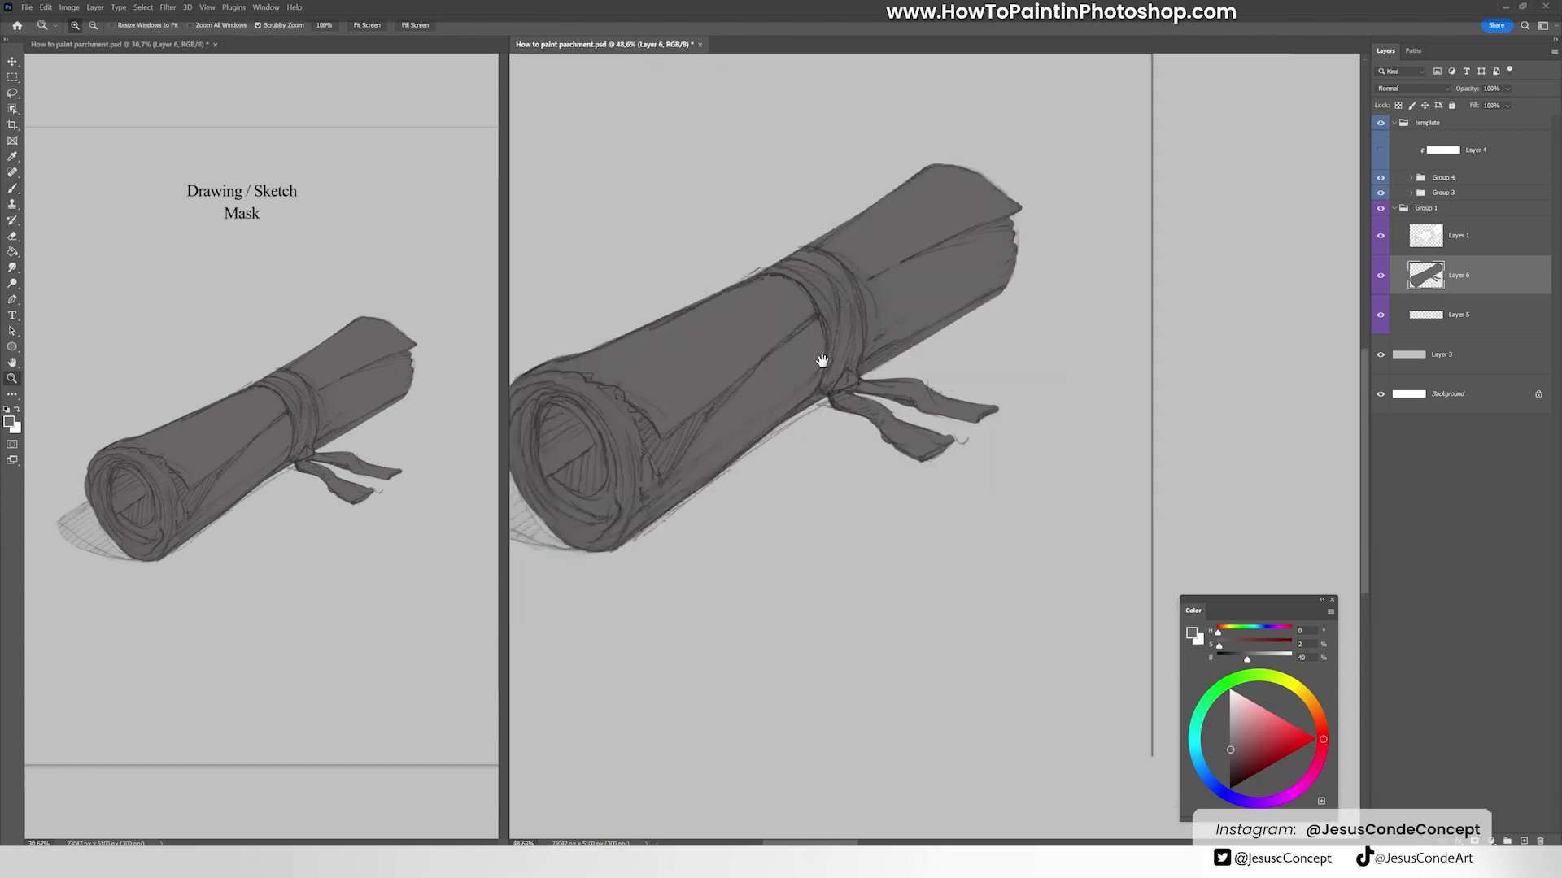
key(ctrl+u)
key(Return)
Step: Duplicate the whole scroll group into the Base color column, level with the original
click(1395, 209)
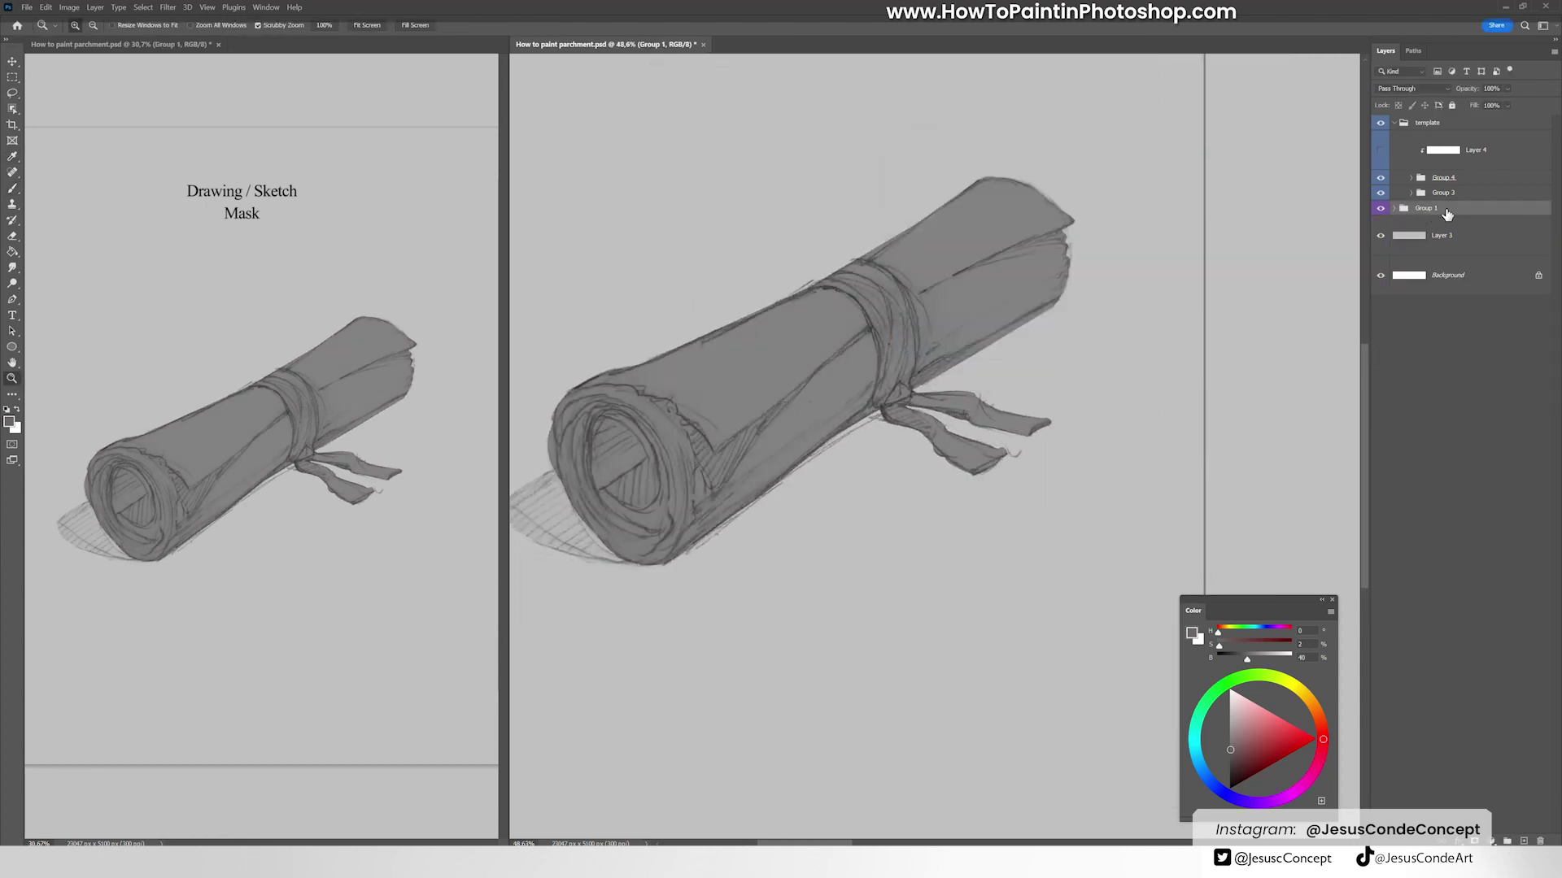
scroll(813, 407, down, 3)
key(v)
drag(702, 468, 1001, 469)
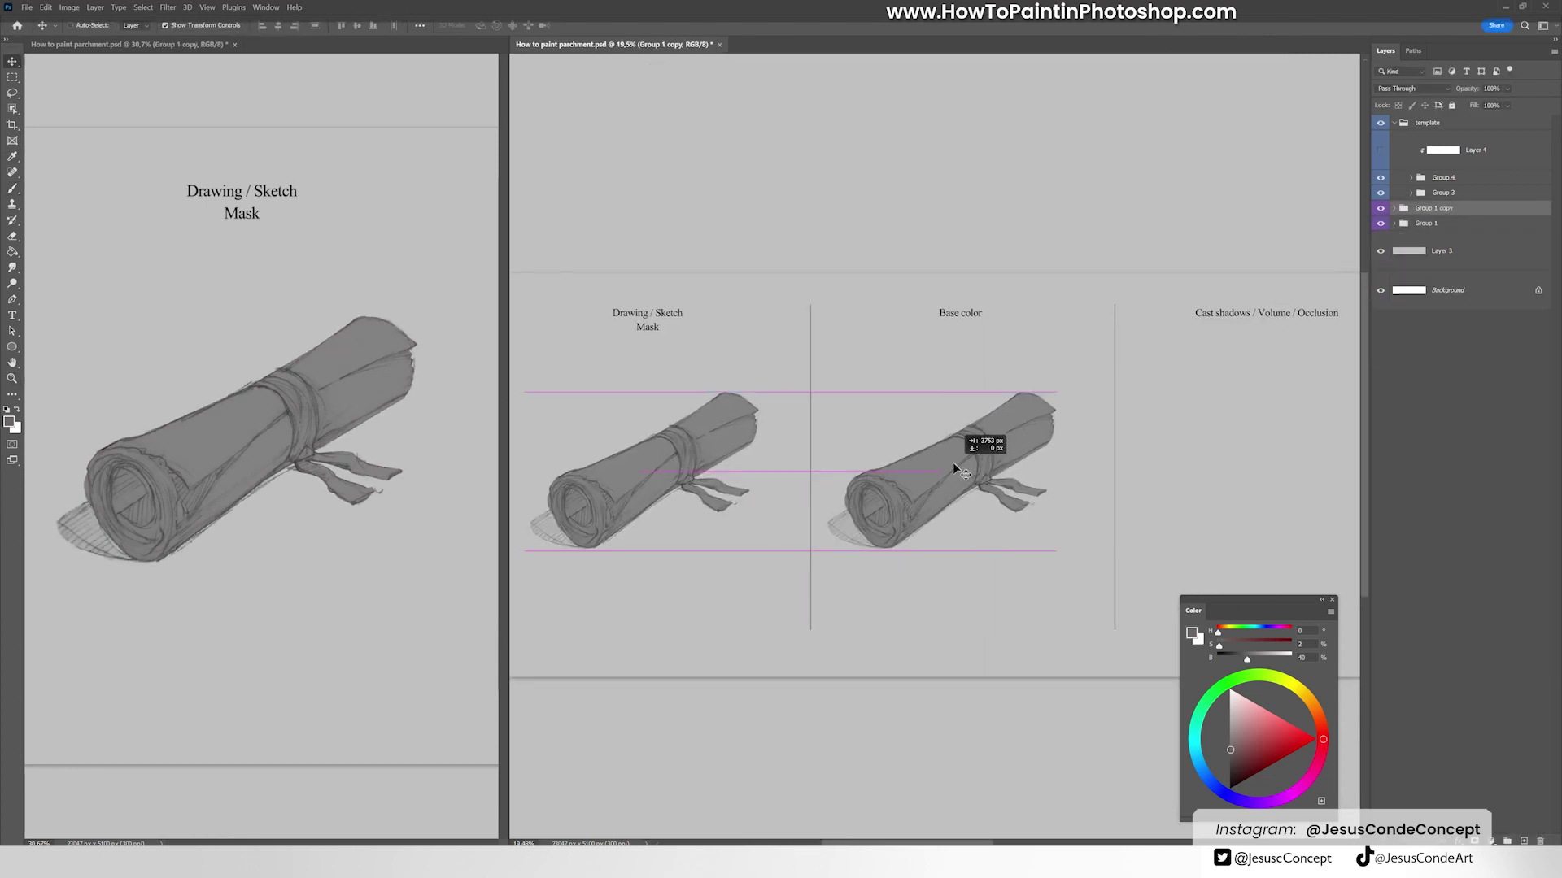
drag(472, 455, 299, 453)
Step: In the copied group, add a new layer above the grey mask and clip it to the mask
key(z)
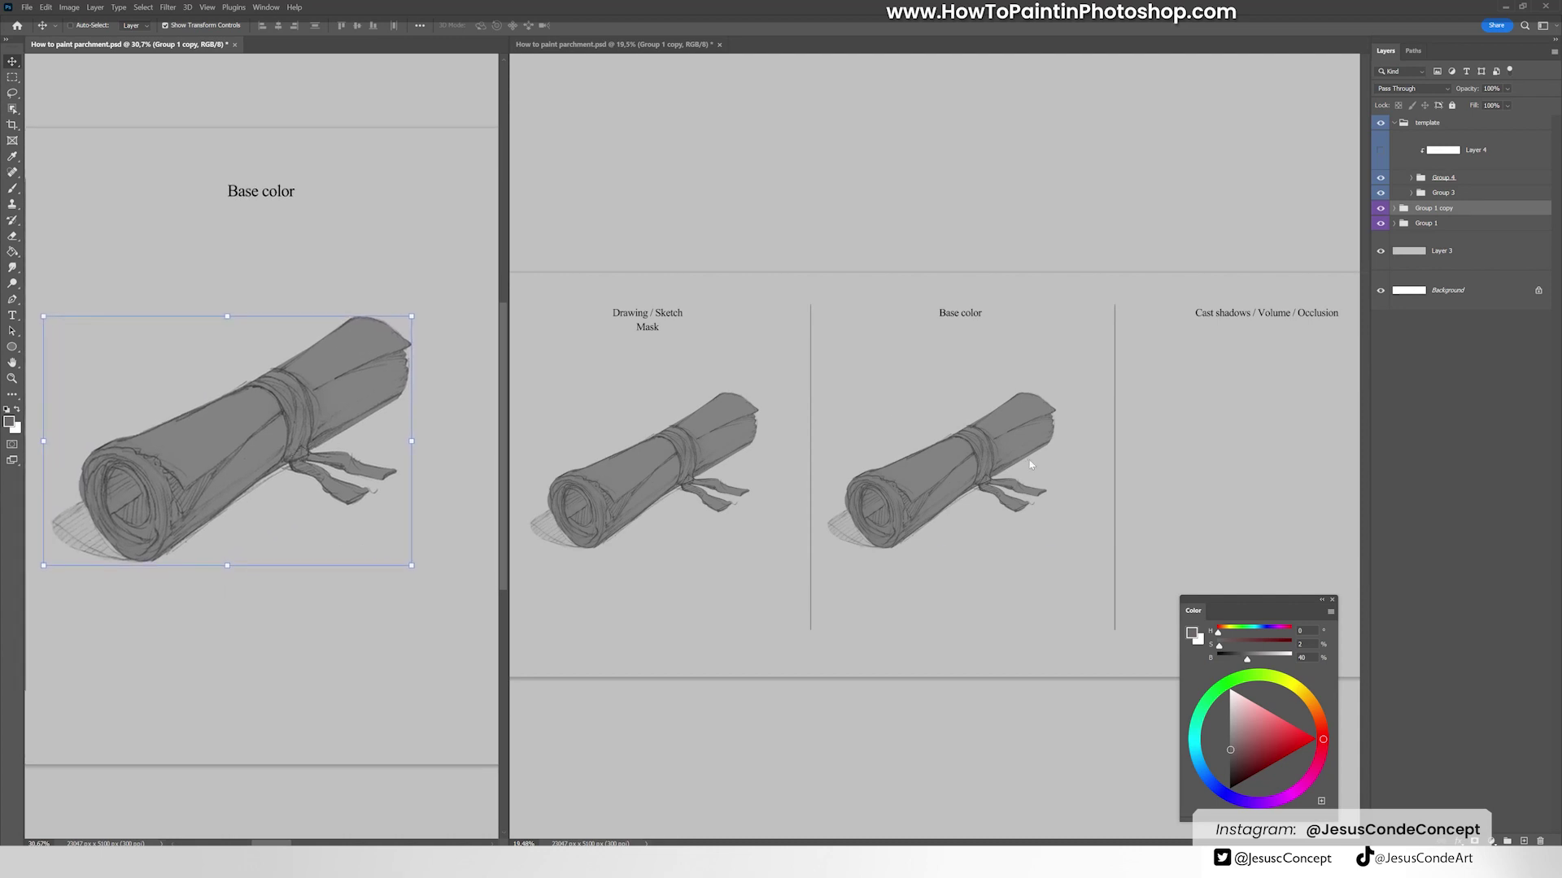
drag(1018, 443, 1101, 405)
click(1394, 209)
click(1456, 276)
key(ctrl+shift+alt+n)
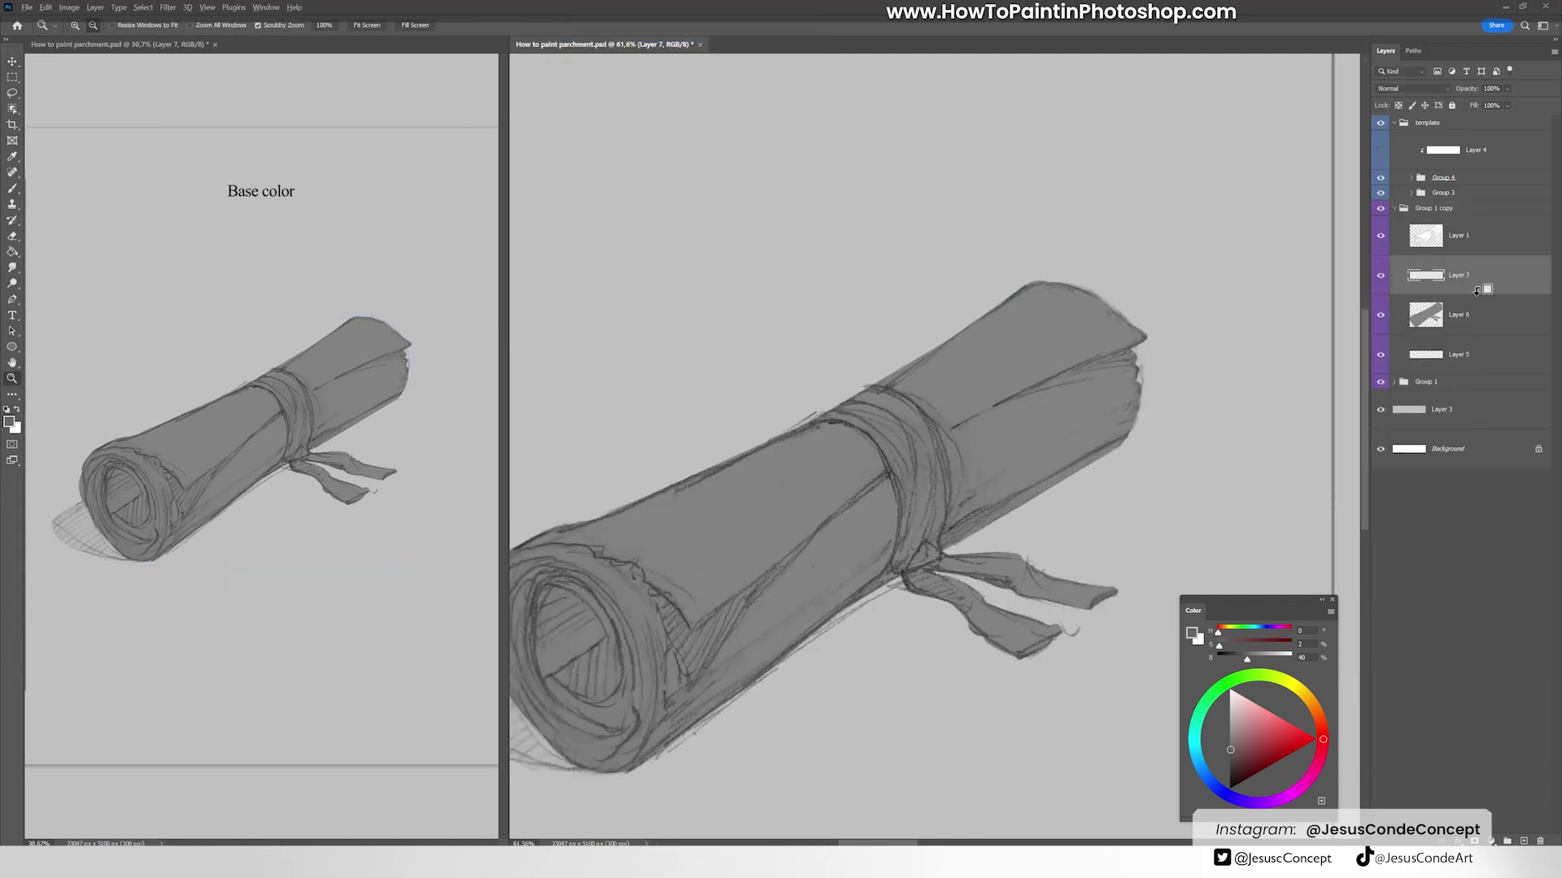
key(ctrl+alt+g)
Step: Choose a muted tan, test it with a stroke on the scroll's far end, and switch to another brush preset
click(1307, 697)
click(1244, 733)
key(b)
drag(984, 376, 1052, 346)
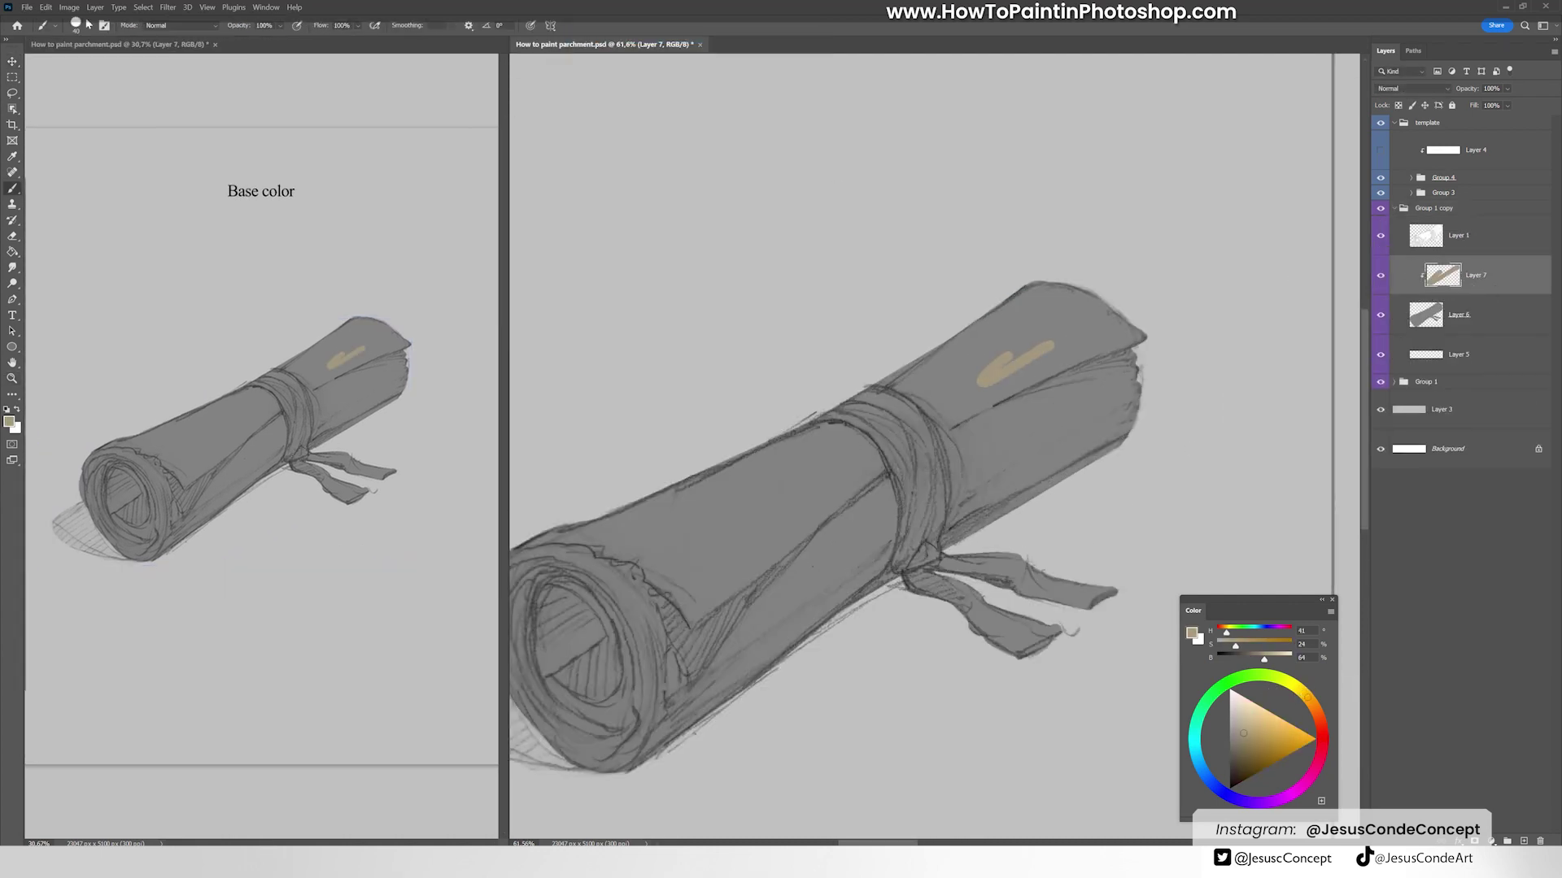
click(76, 25)
click(453, 157)
key(Return)
Step: Paint the parchment surfaces of the scroll in slightly varied tan tones, leaving the ribbon unpainted
drag(936, 407, 1090, 317)
drag(968, 439, 1131, 342)
drag(952, 326, 1115, 463)
drag(602, 569, 846, 463)
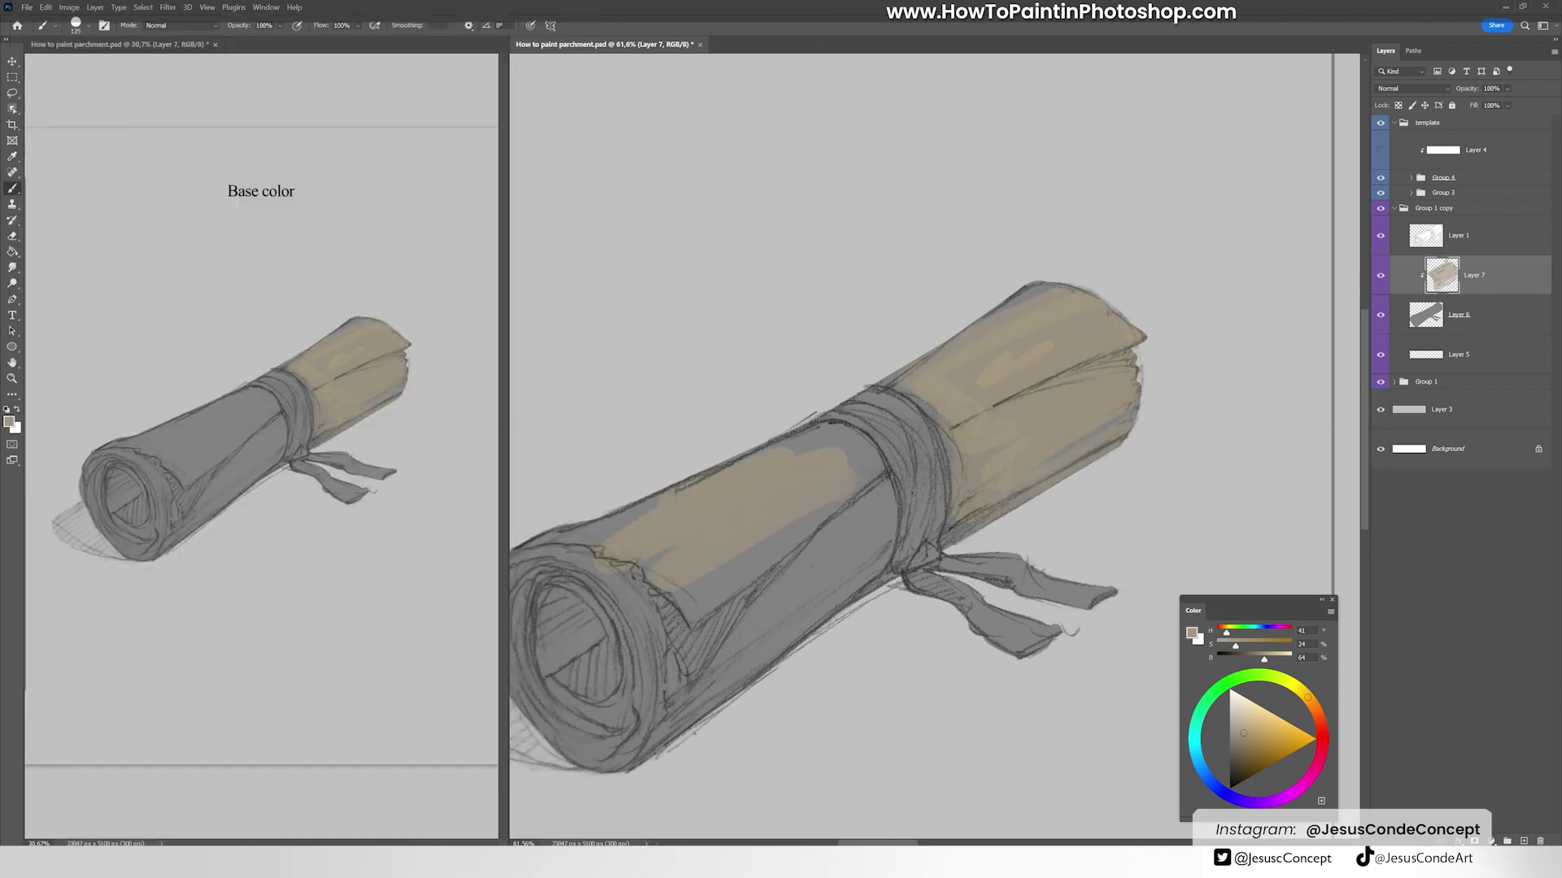
drag(537, 561, 805, 716)
mouse_move(618, 749)
mouse_down()
mouse_move(882, 496)
mouse_move(773, 439)
mouse_up()
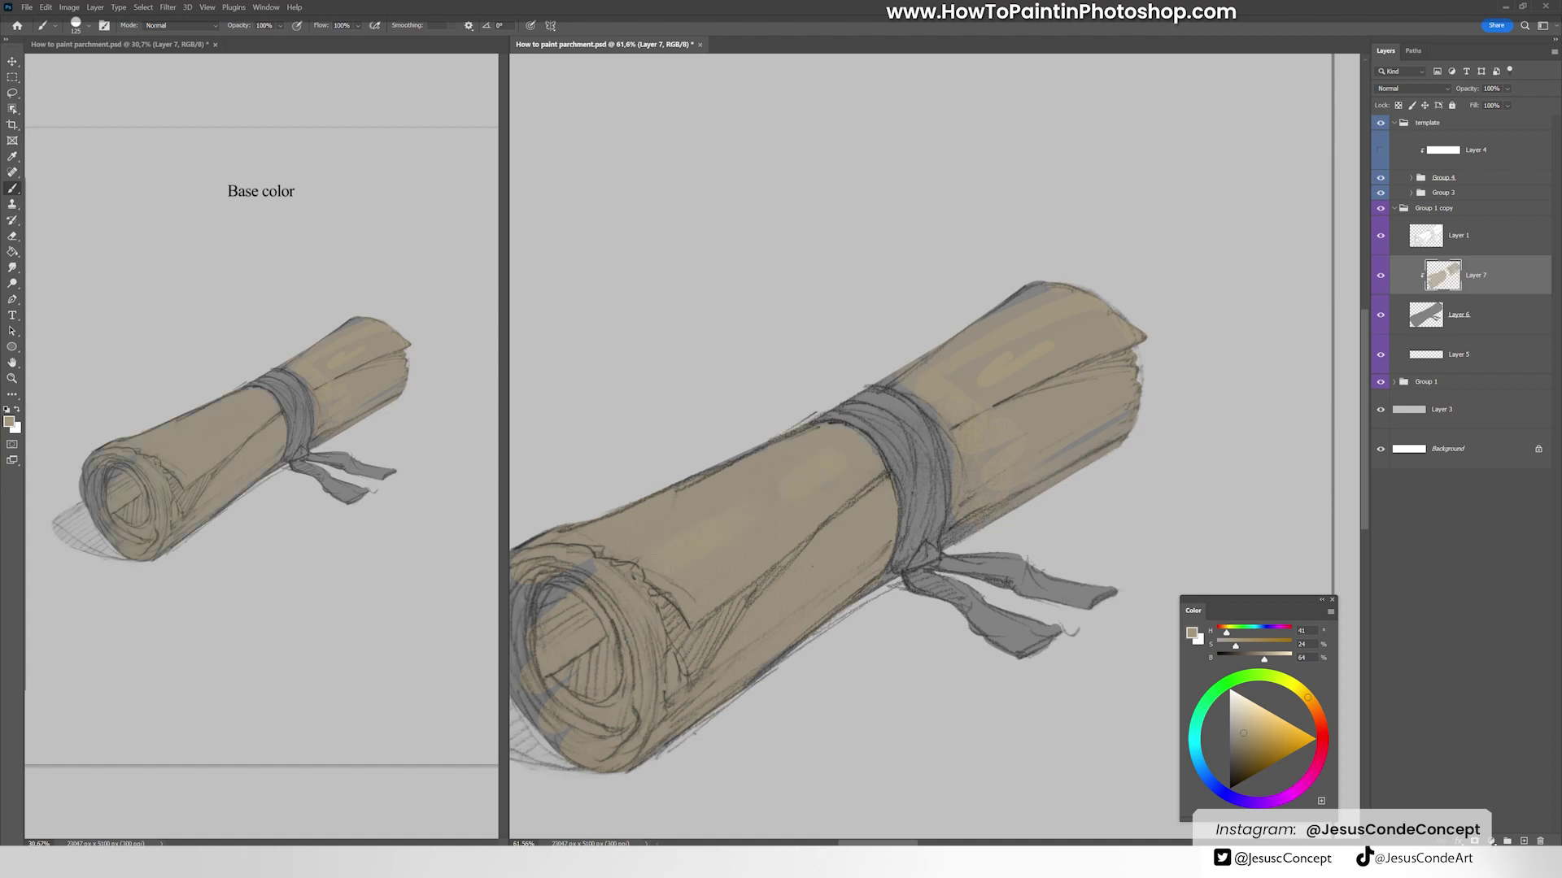
drag(935, 342, 963, 262)
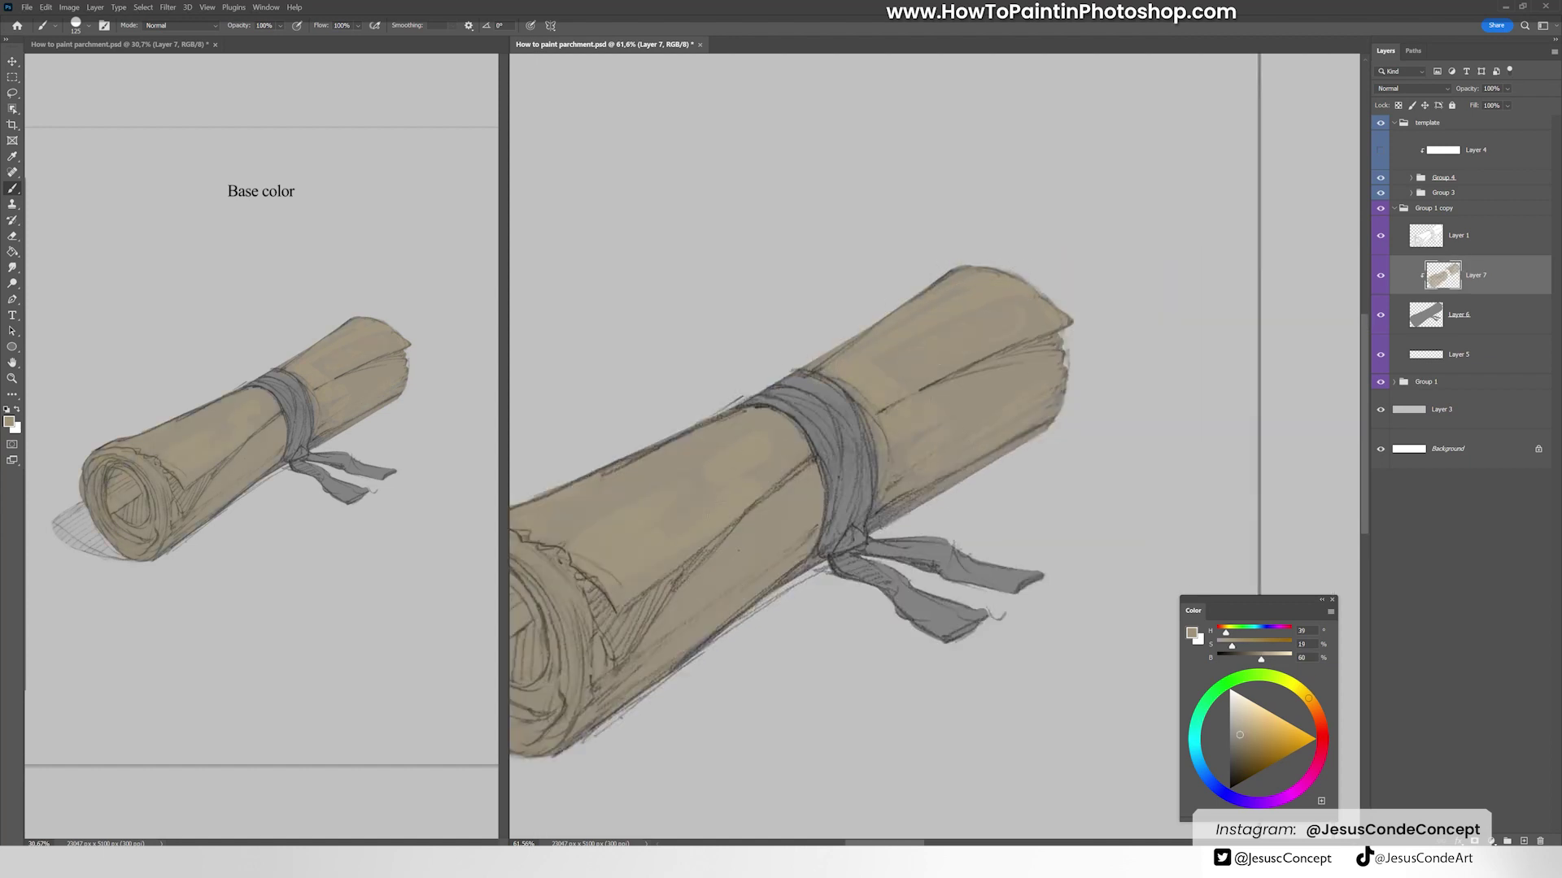
drag(726, 535, 815, 512)
Step: Slightly reduce the saturation of the tan parchment layer with Hue/Saturation
key(ctrl+u)
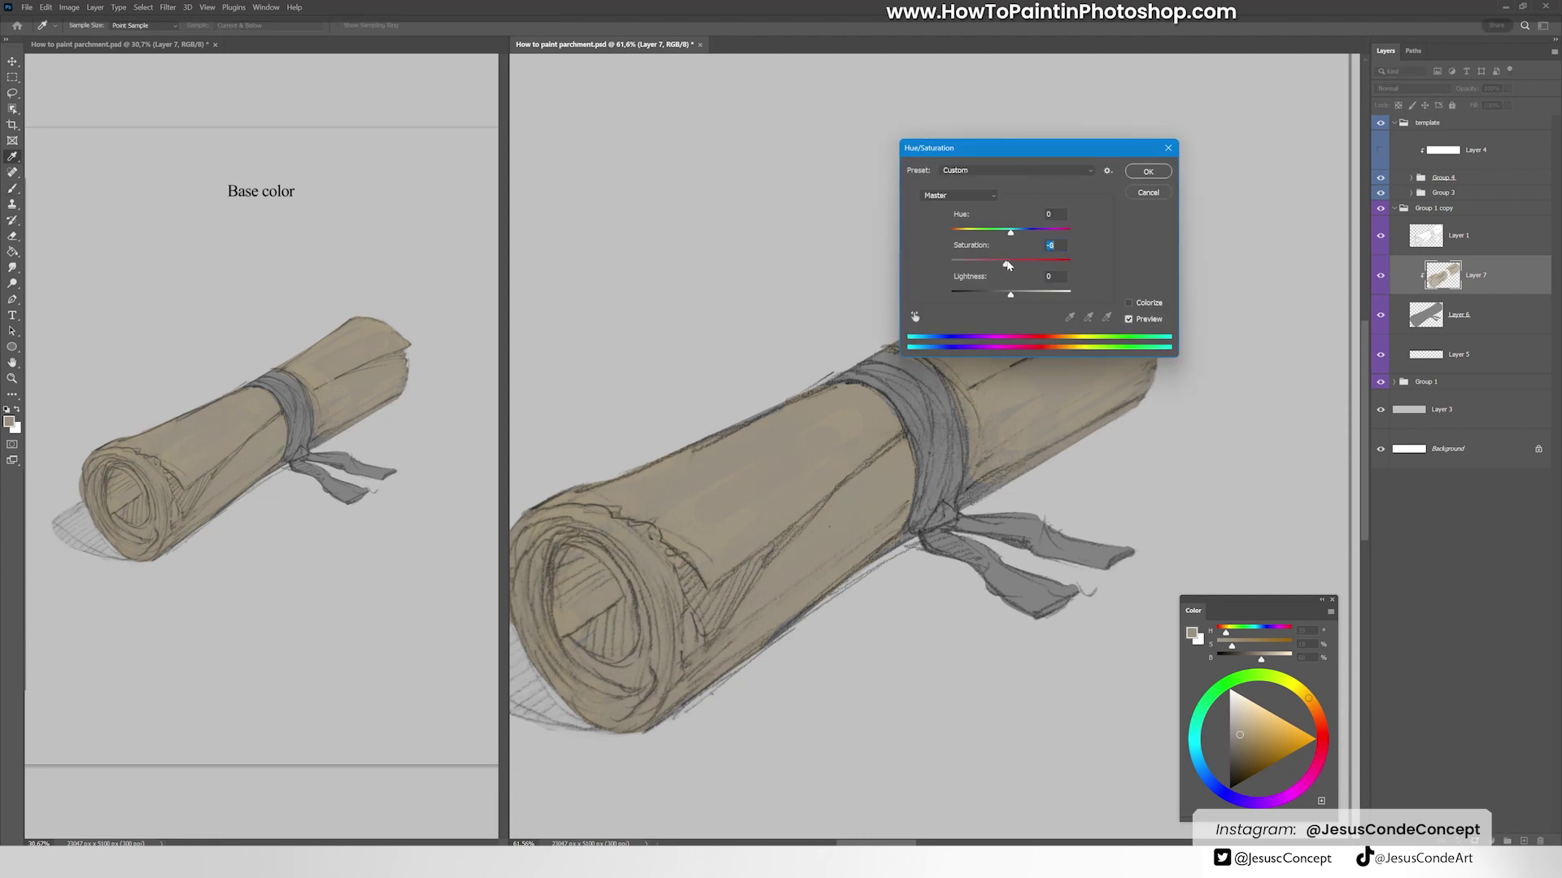
key(Return)
key(b)
Step: Paint the ribbon and its tails dark blue on a new clipped layer between the tan layer and the grey mask
click(1210, 781)
click(1262, 744)
drag(1210, 780, 1198, 763)
click(1253, 760)
click(1479, 318)
key(ctrl+shift+n)
key(Return)
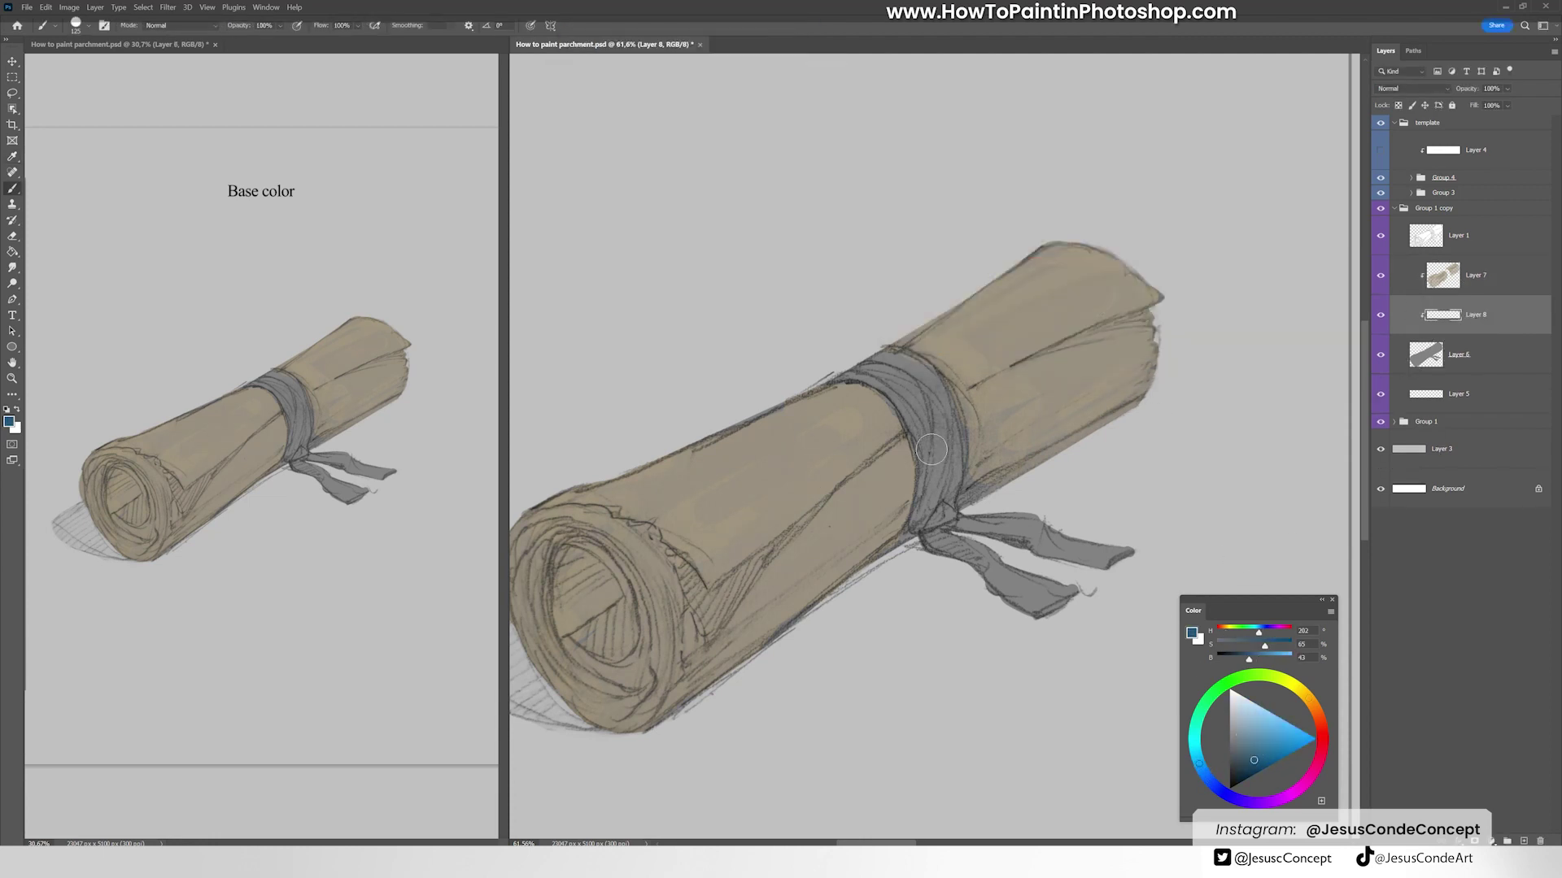
mouse_move(934, 446)
mouse_down()
mouse_move(931, 512)
mouse_move(932, 456)
mouse_move(884, 361)
mouse_move(909, 364)
mouse_move(939, 404)
mouse_move(944, 510)
mouse_move(1023, 550)
mouse_move(1040, 601)
mouse_move(1028, 546)
mouse_move(950, 518)
mouse_move(1028, 606)
mouse_up()
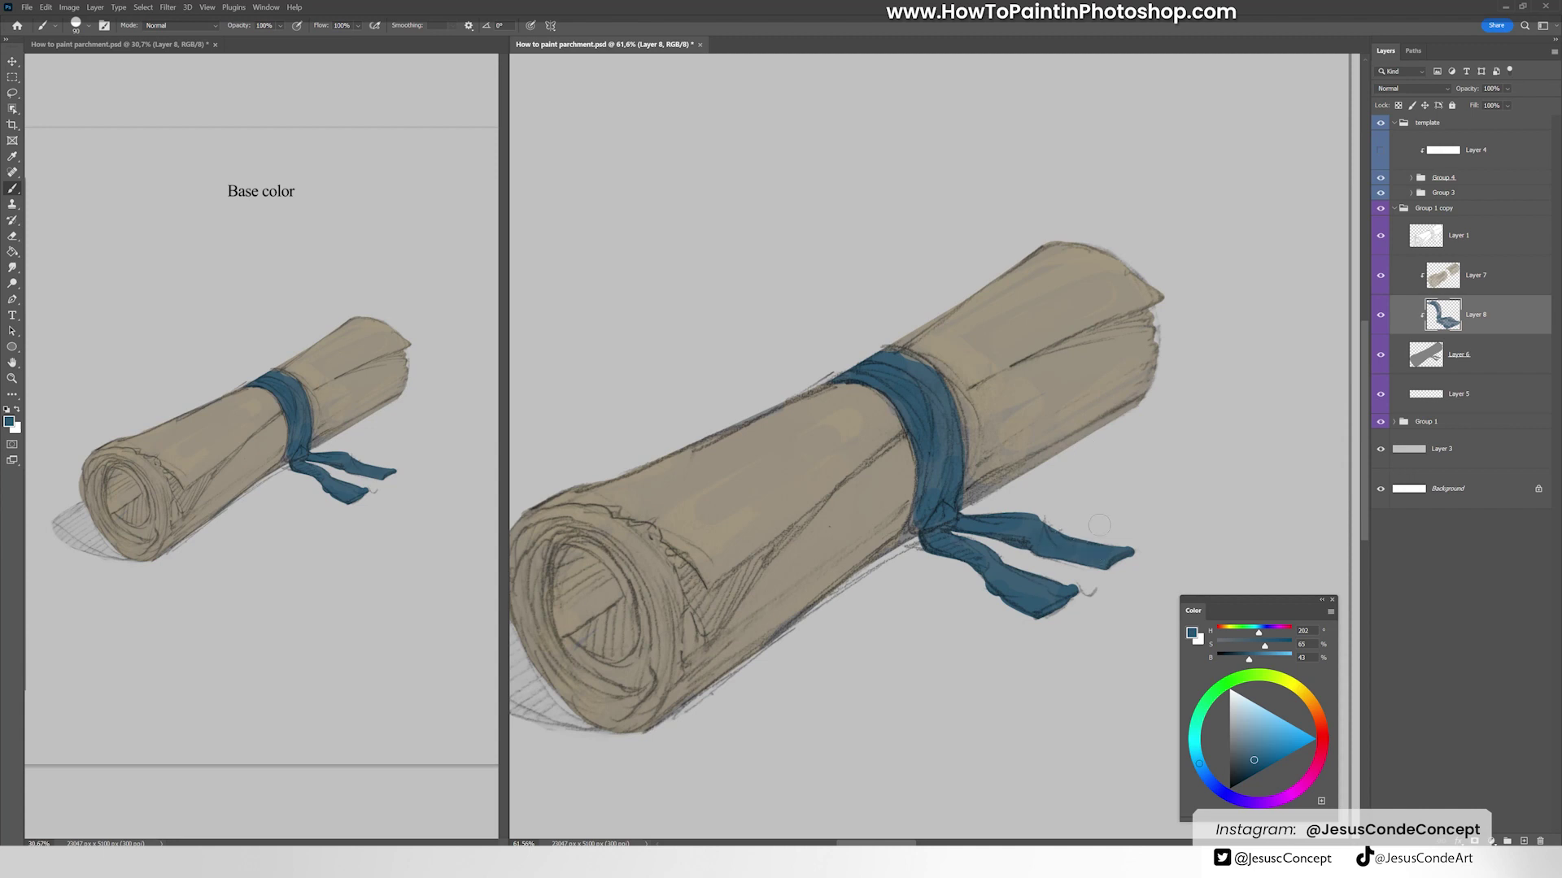
Step: Paint the scroll's rolled opening reddish brown on a new layer above the tan parchment layer
alt+click(779, 557)
drag(779, 557, 867, 529)
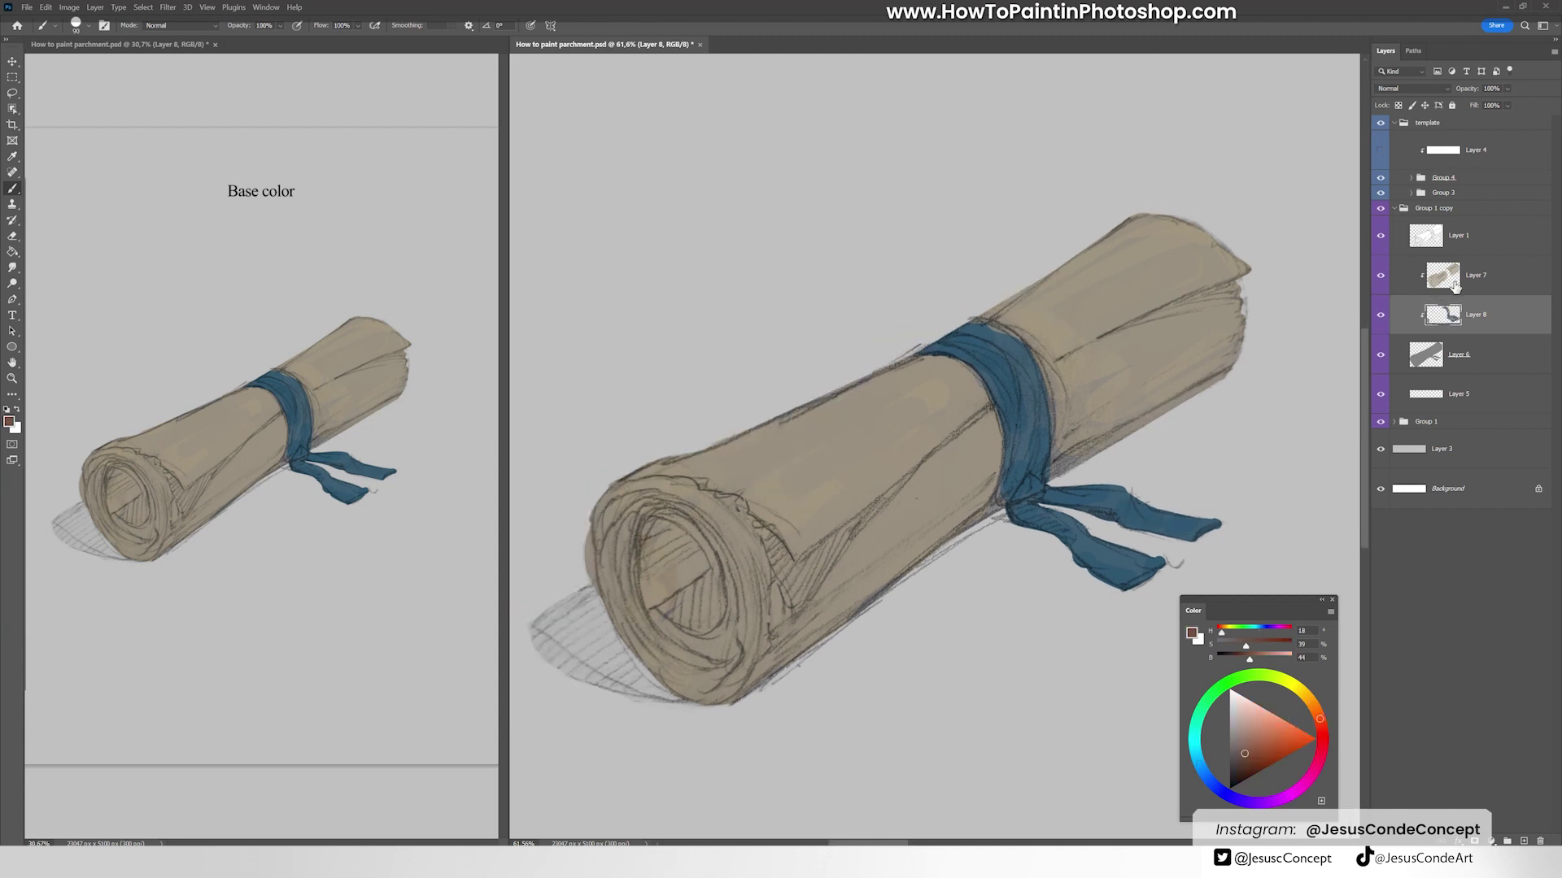
click(1478, 283)
key(ctrl+shift+alt+n)
mouse_move(631, 520)
mouse_down()
mouse_move(654, 648)
mouse_move(701, 544)
mouse_move(651, 579)
mouse_move(694, 578)
mouse_move(652, 509)
mouse_move(727, 652)
mouse_move(677, 666)
mouse_move(720, 658)
mouse_move(660, 510)
mouse_move(619, 521)
mouse_up()
Step: Adjust the opening's brown with Hue/Saturation to saturation -61 and lightness +10
key(ctrl+u)
mouse_move(1010, 263)
mouse_down()
mouse_move(983, 264)
mouse_move(1016, 297)
mouse_up()
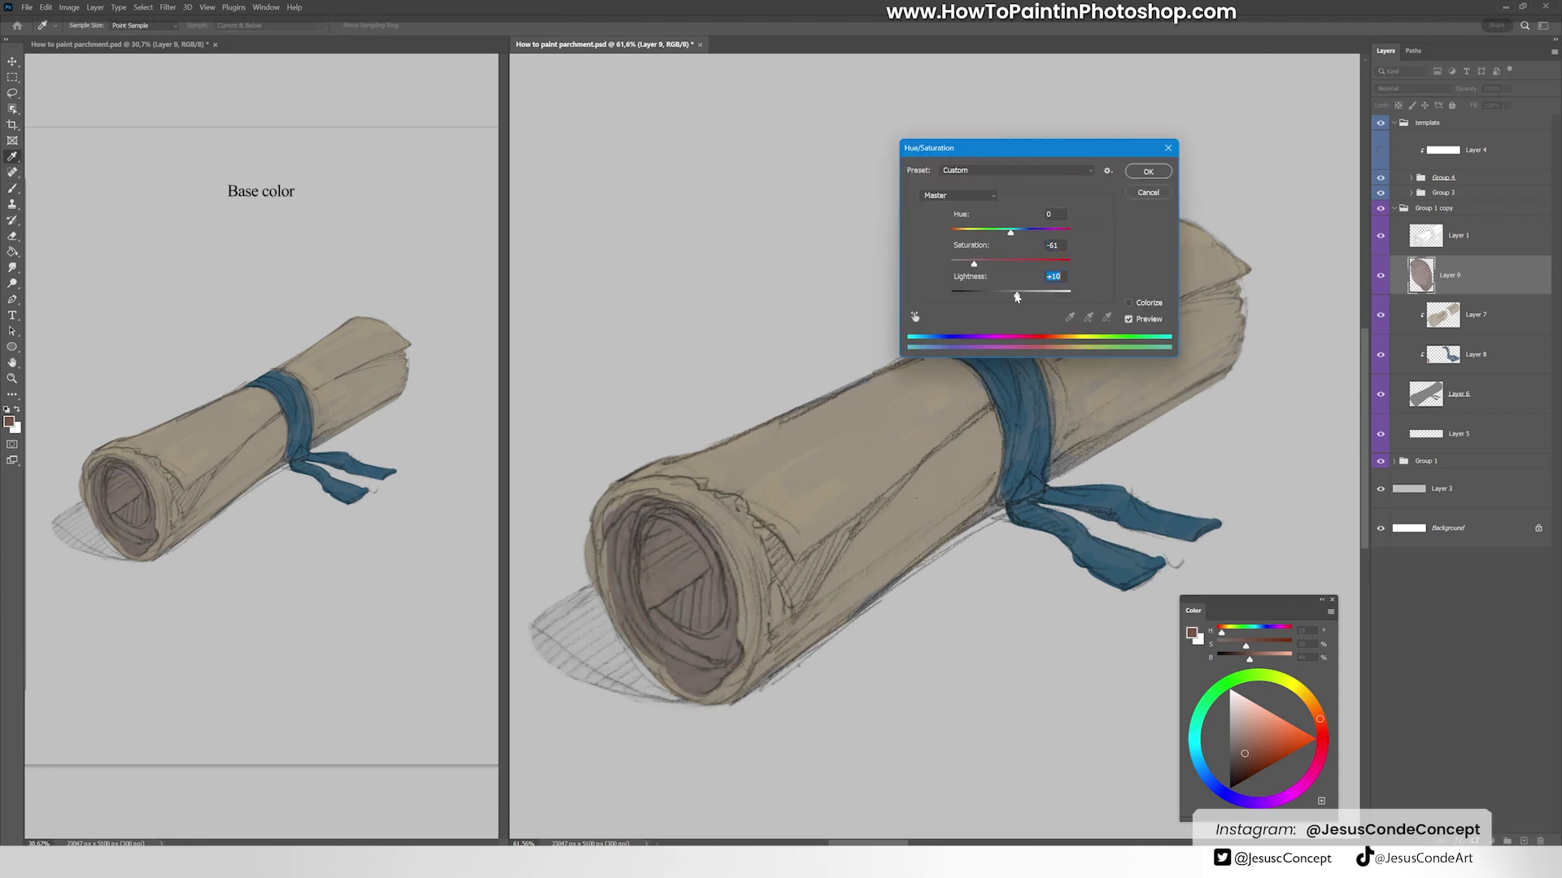
key(Return)
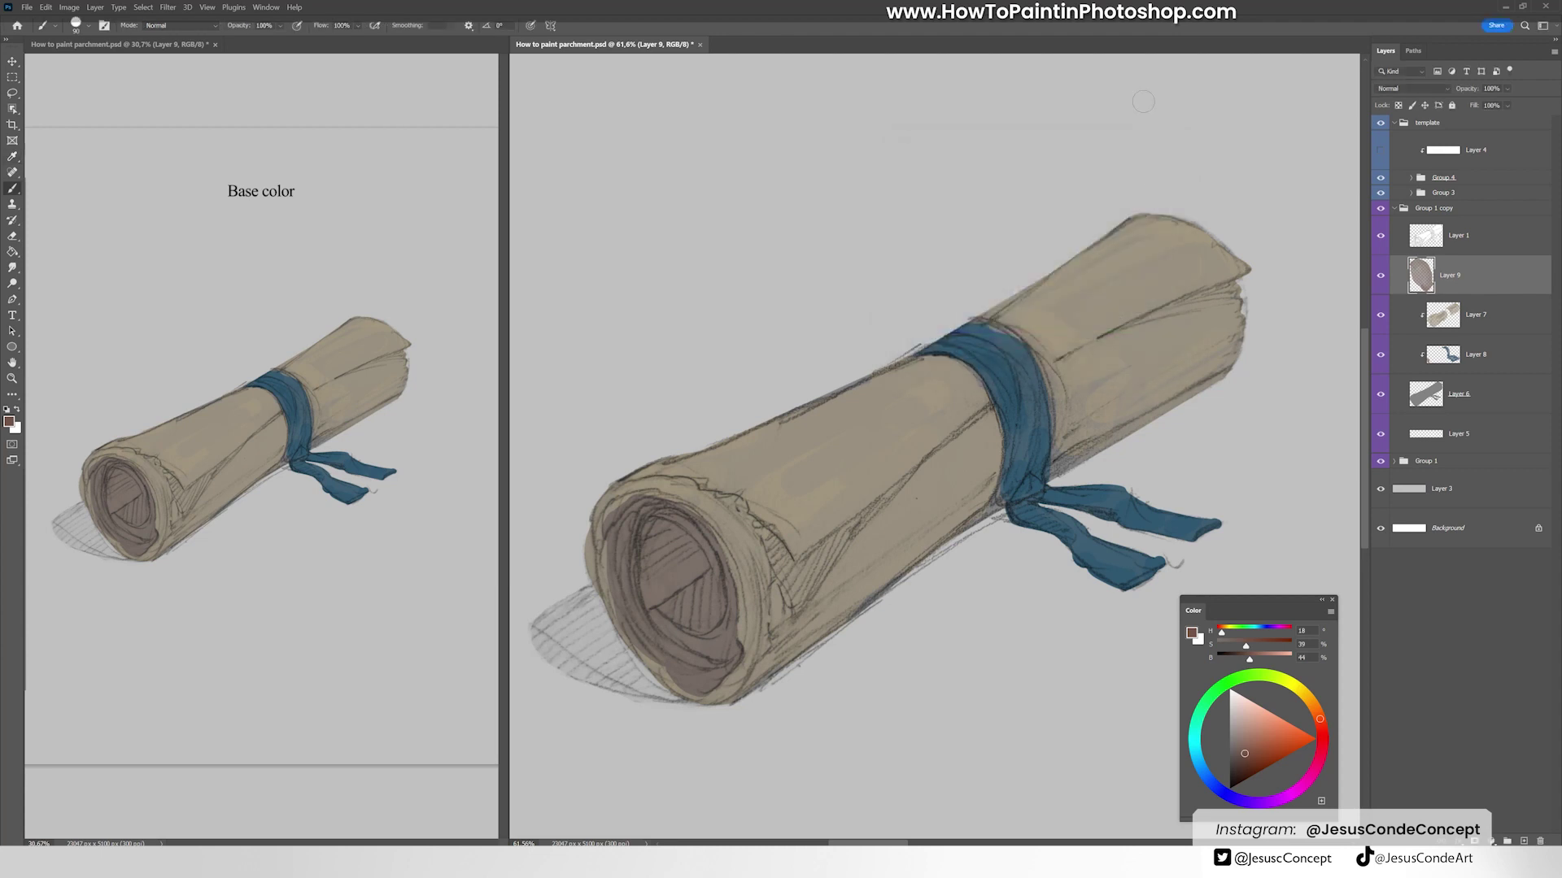
Step: Touch up the edges of the rolled opening and the ribbon with colors sampled from the painting
alt+click(692, 669)
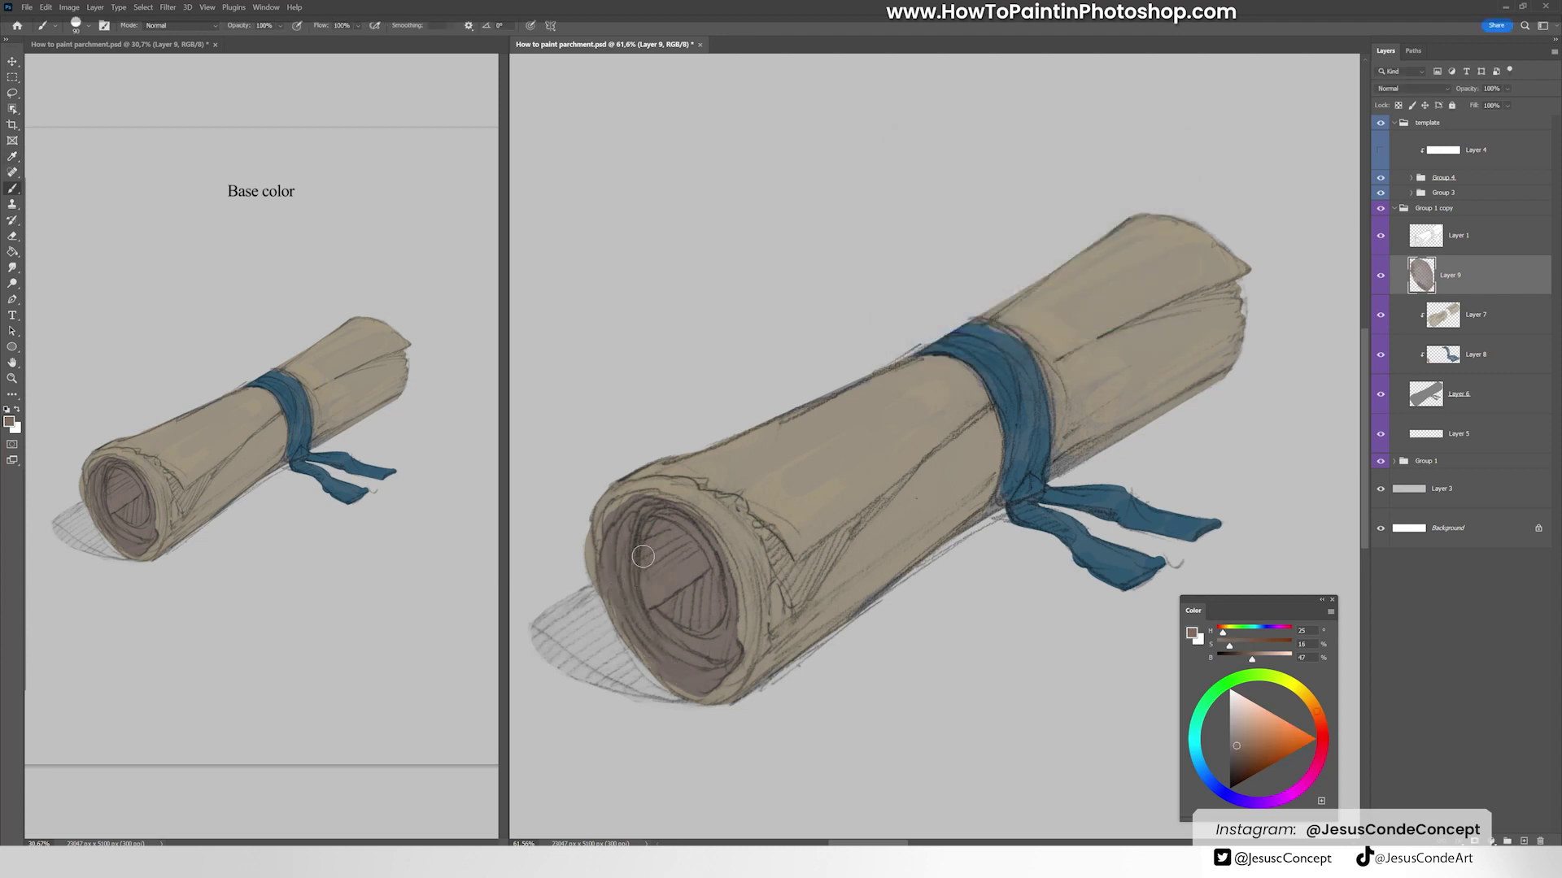
drag(612, 519, 641, 537)
alt+click(999, 505)
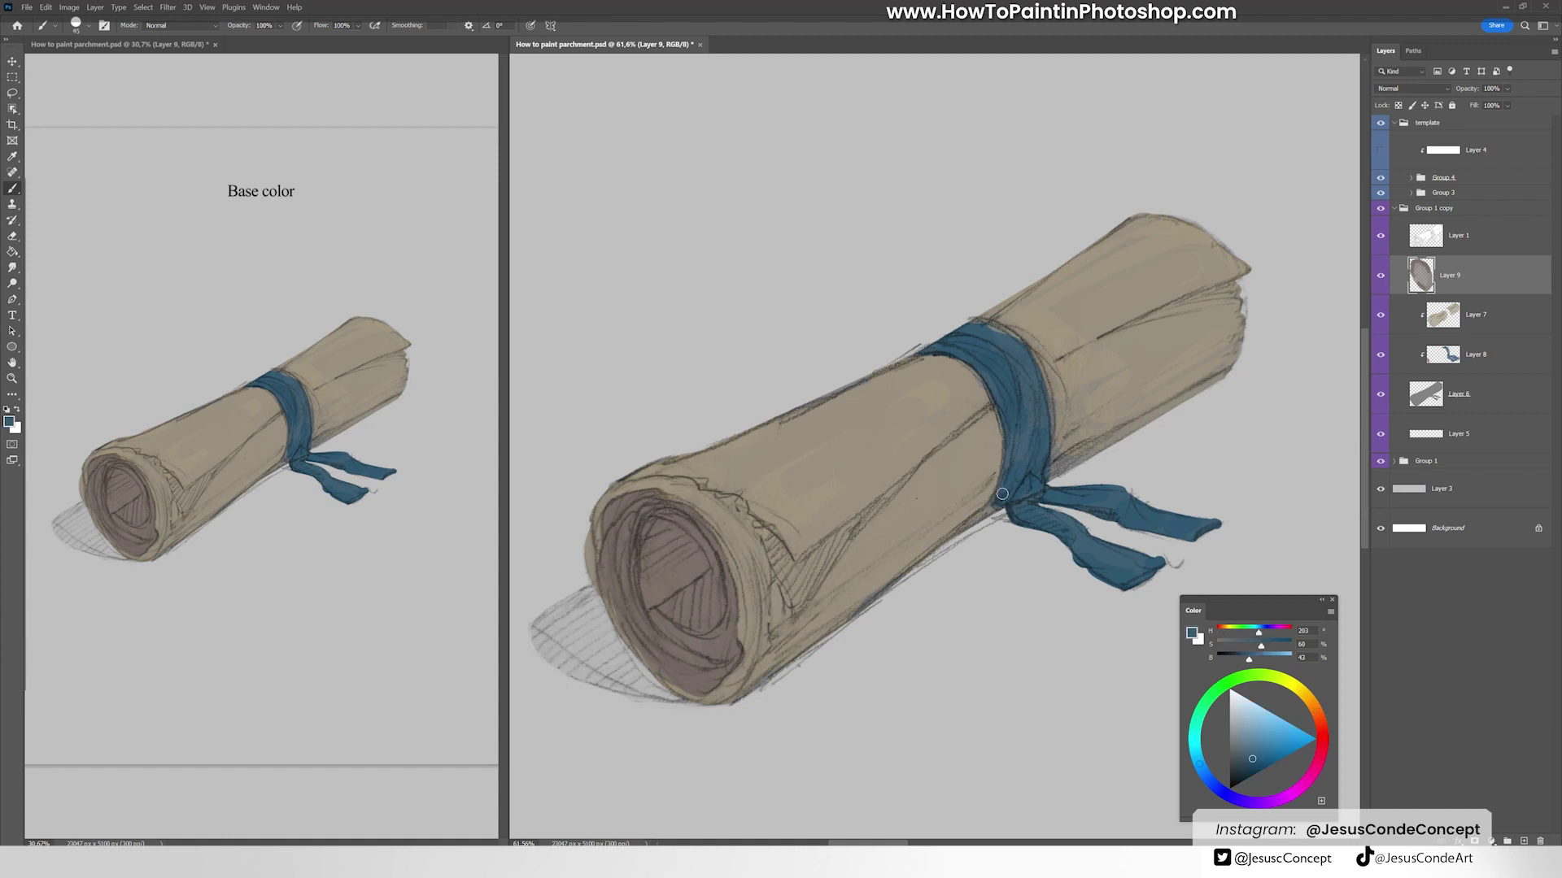
drag(1002, 494, 1011, 440)
drag(983, 327, 983, 332)
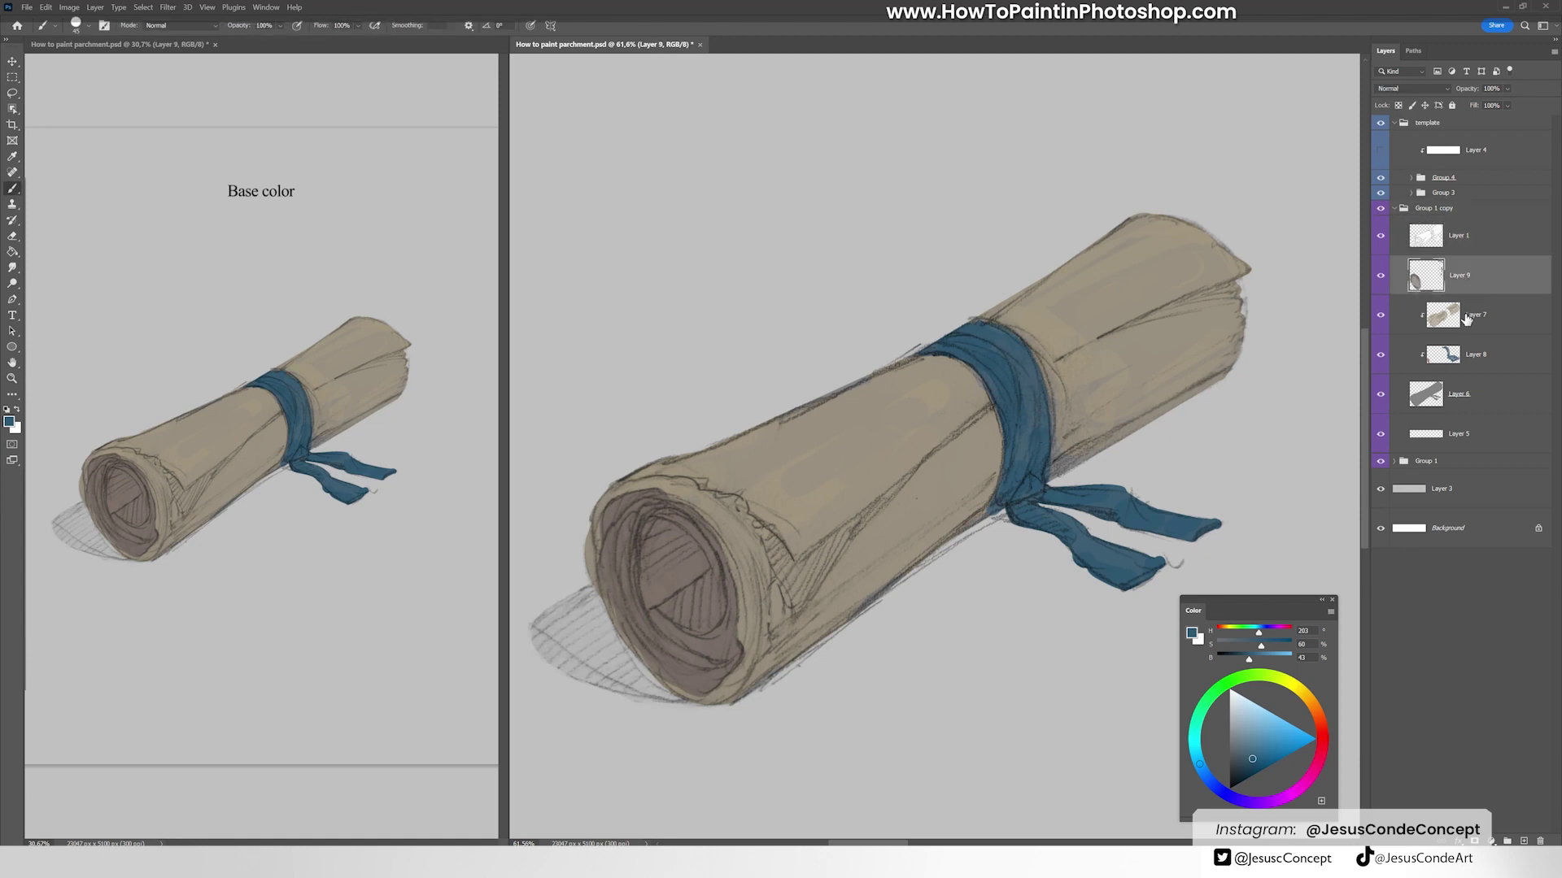
Step: Merge the color layers with the grey mask, and duplicate the group into the Cast shadows / Volume / Occlusion column
shift+click(1459, 394)
key(ctrl+e)
click(1433, 208)
key(v)
scroll(748, 443, down, 3)
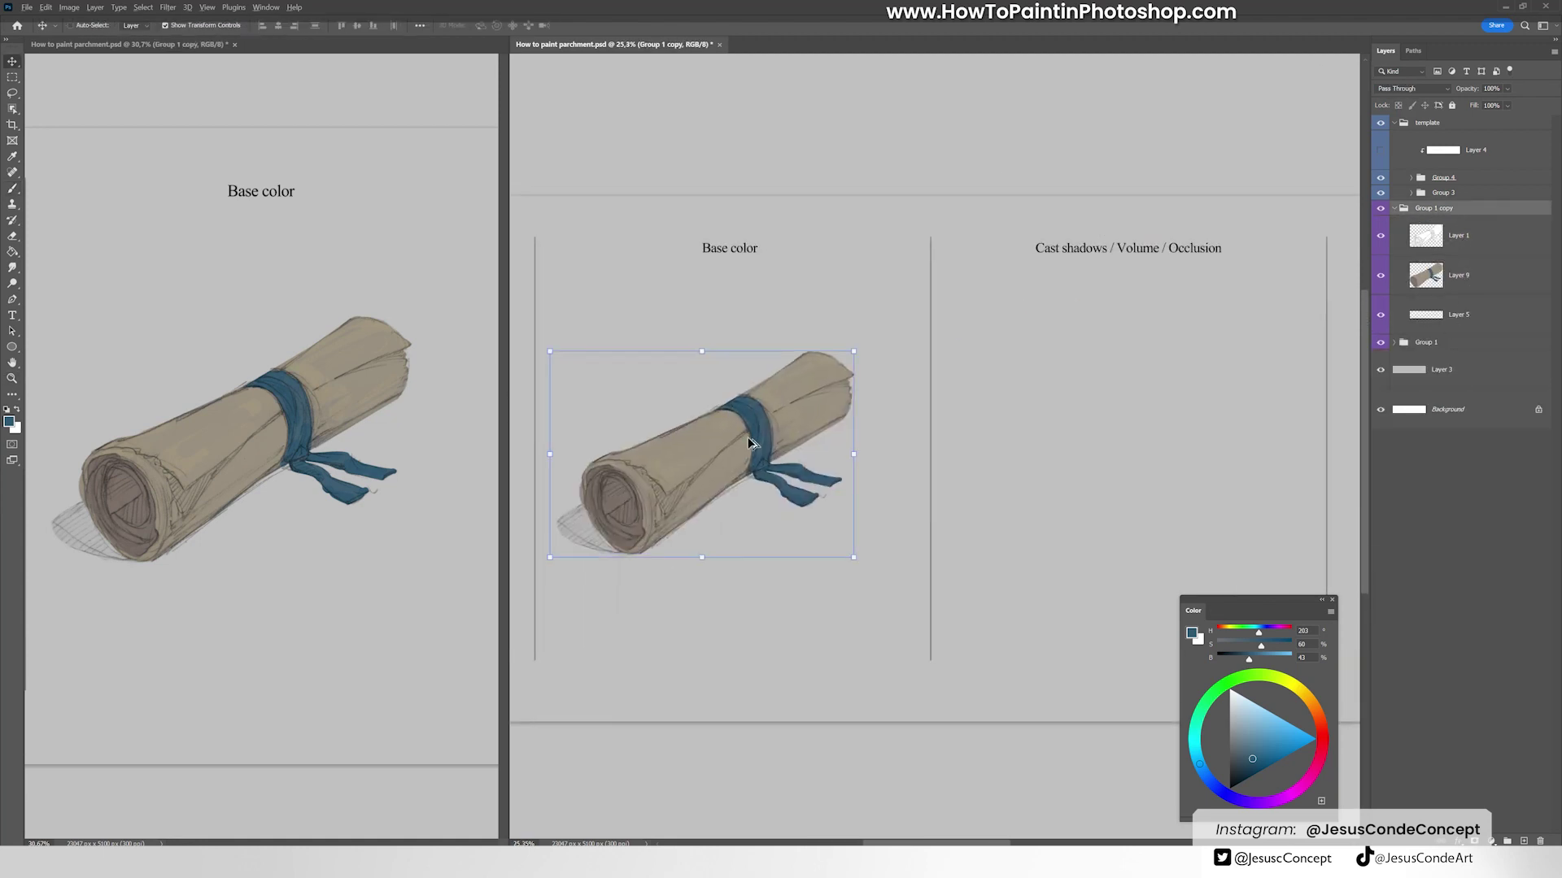
drag(748, 443, 1161, 443)
drag(456, 606, 112, 606)
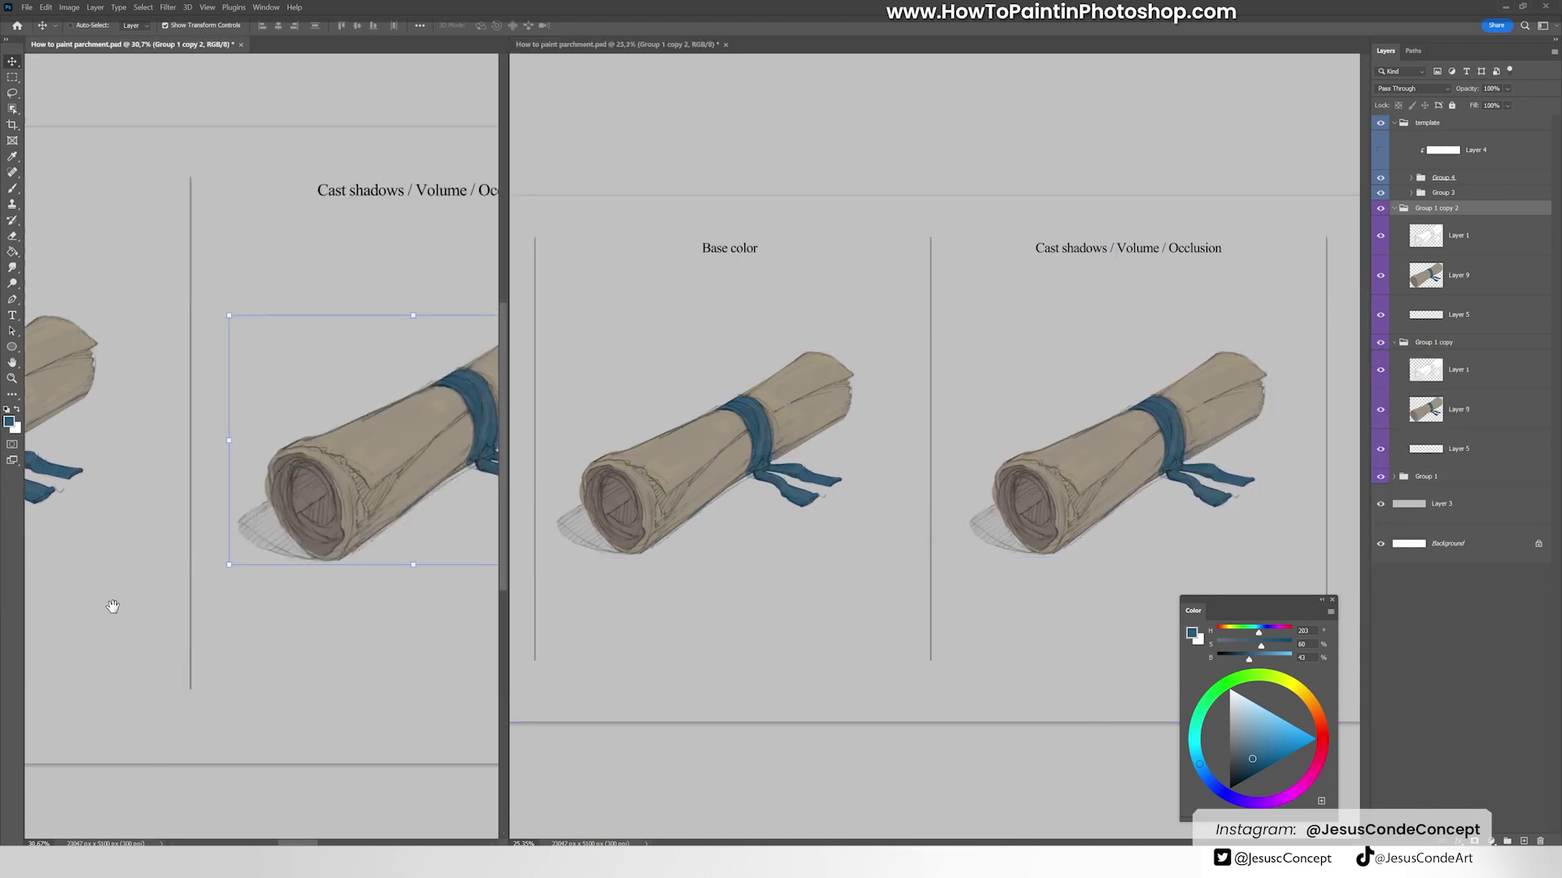
Step: Move the Color panel clear of the scroll and add a new layer above the merged paint in the newest group
ctrl+click(1155, 407)
key(z)
drag(960, 406, 1082, 408)
drag(1306, 600, 1305, 16)
drag(1091, 433, 1083, 418)
key(b)
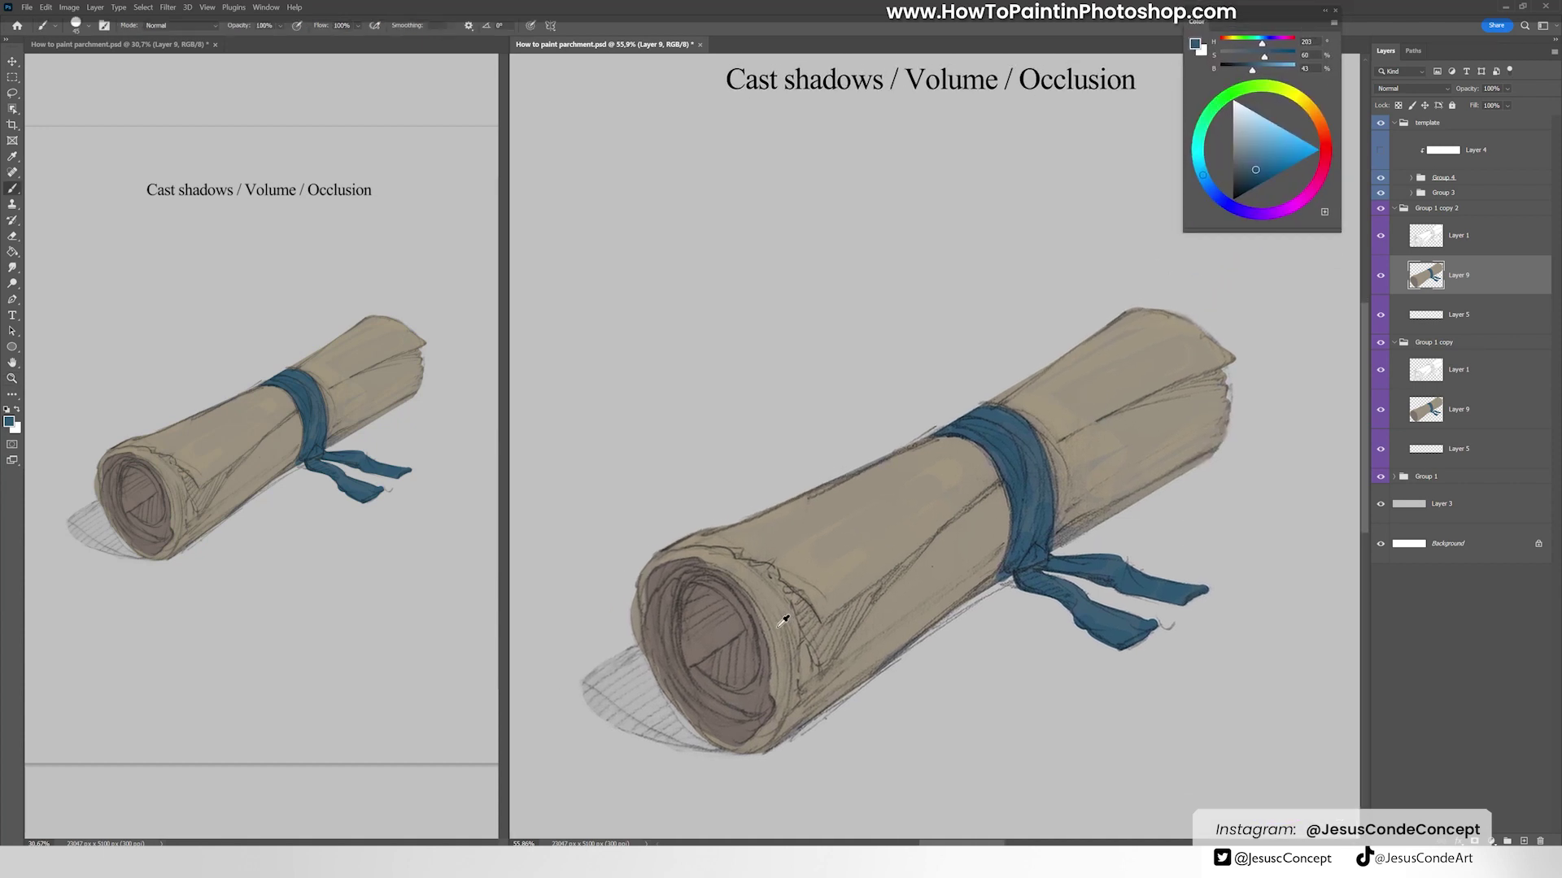
alt+click(686, 602)
key(ctrl+shift+alt+n)
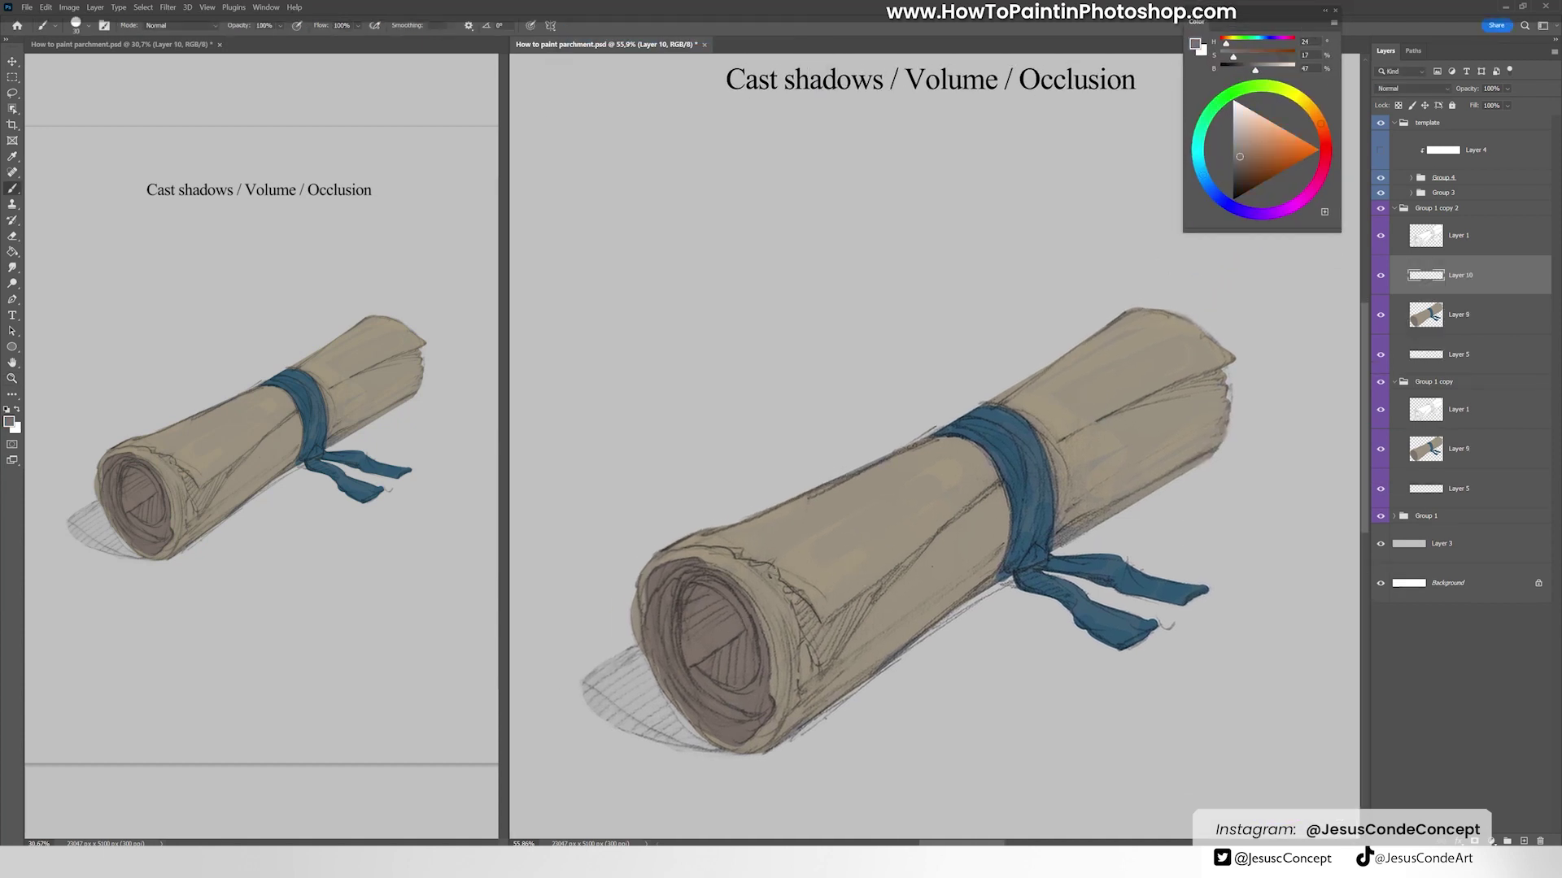
Step: Paint dark brown shadows along the torn edge, the parchment folds and the rolled end's rim at 40% brush opacity
alt+click(886, 495)
key(4)
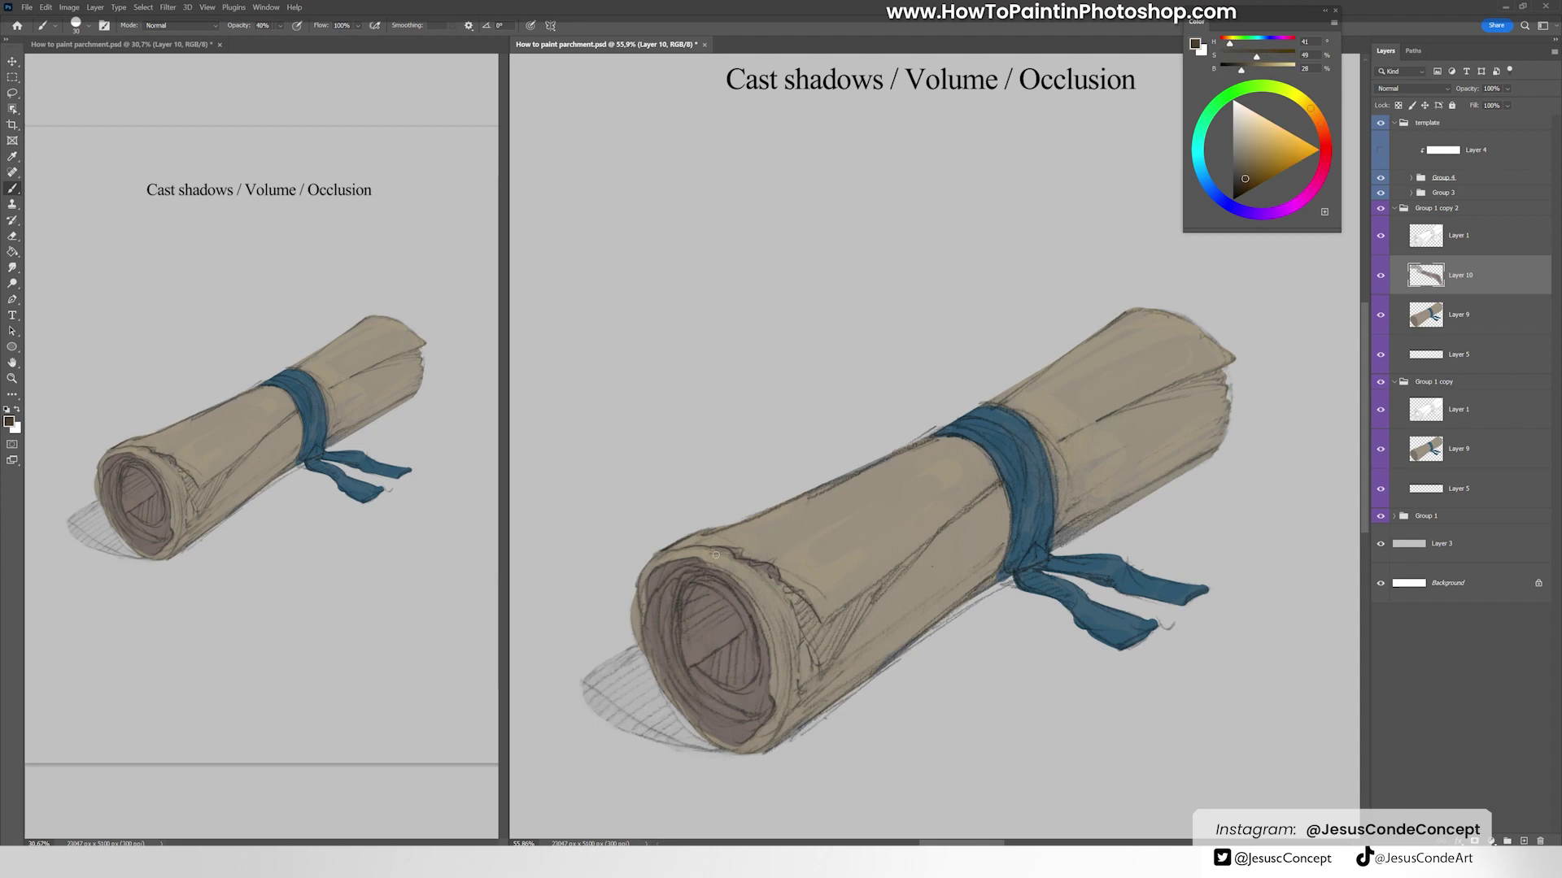
drag(715, 554, 698, 545)
mouse_move(781, 590)
mouse_down()
mouse_move(838, 663)
mouse_move(890, 573)
mouse_move(996, 484)
mouse_move(886, 588)
mouse_move(820, 623)
mouse_up()
mouse_move(1044, 454)
mouse_down()
mouse_move(1217, 373)
mouse_move(1131, 415)
mouse_up()
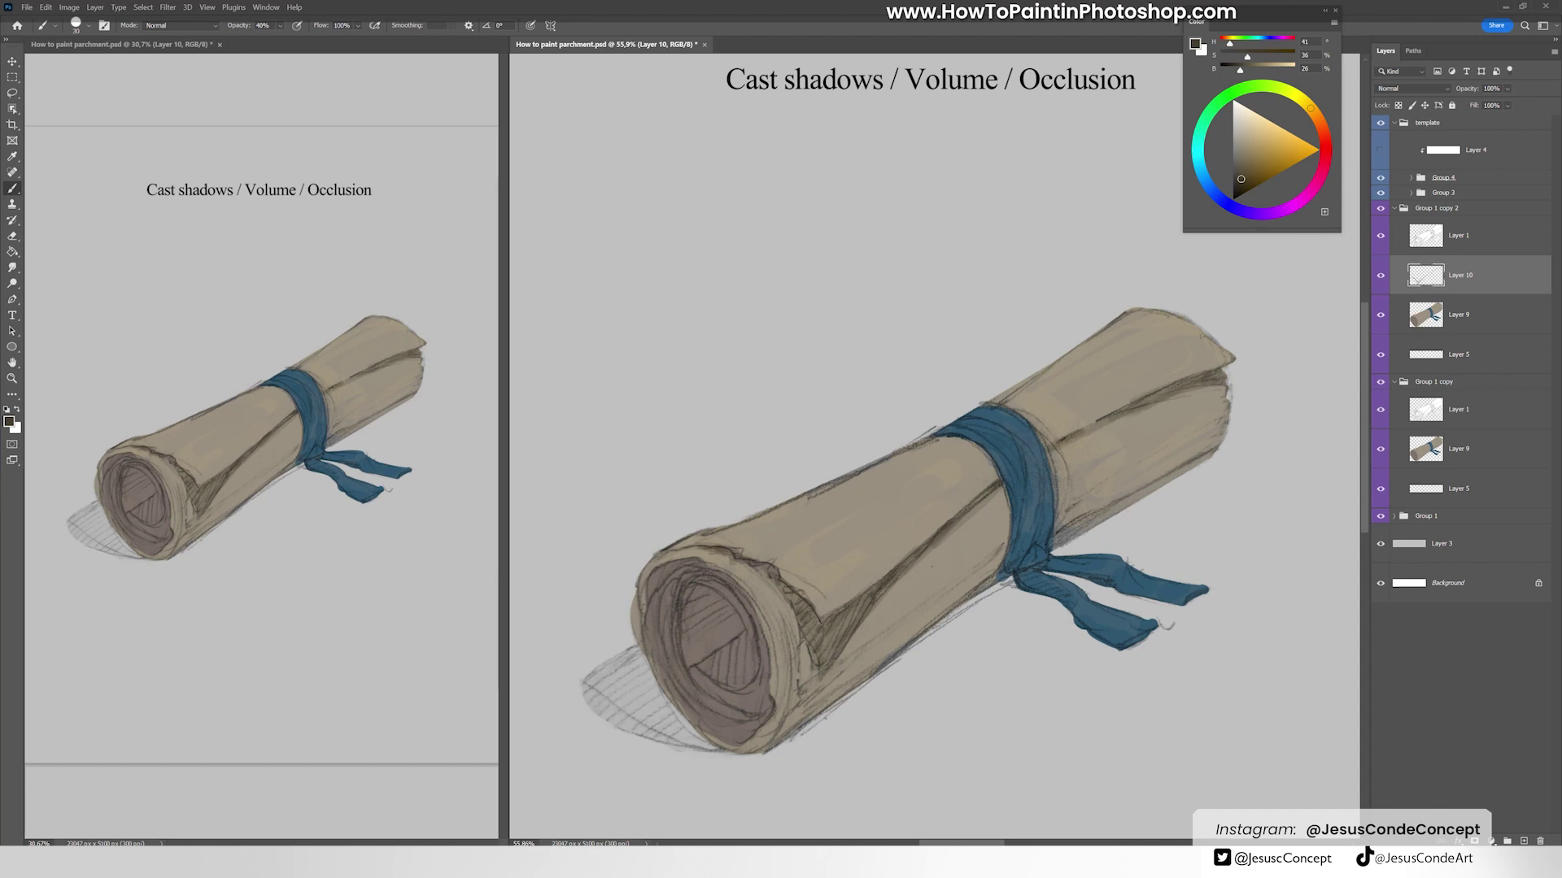
drag(1211, 379, 1062, 447)
mouse_move(791, 691)
mouse_down()
mouse_move(766, 589)
mouse_move(673, 563)
mouse_move(785, 663)
mouse_move(786, 717)
mouse_up()
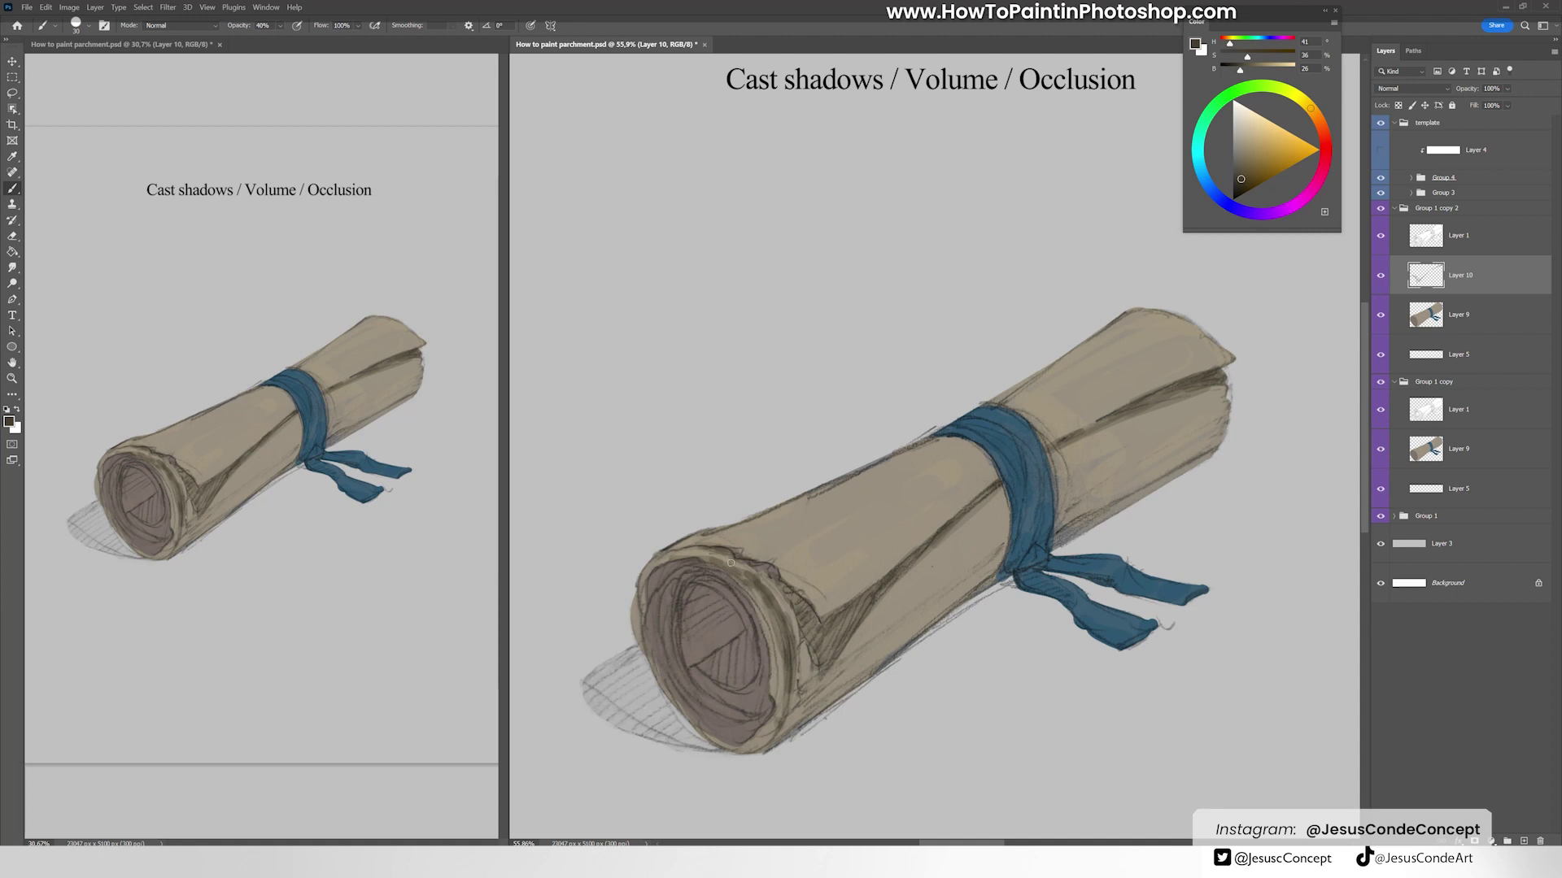
drag(787, 664, 742, 733)
mouse_move(750, 673)
mouse_down()
mouse_move(677, 691)
mouse_move(661, 582)
mouse_move(643, 626)
mouse_move(665, 683)
mouse_move(736, 727)
mouse_move(767, 705)
mouse_up()
Step: Paint darker brown shadows inside the rolled opening and around its rim at 50% brush opacity
alt+click(660, 582)
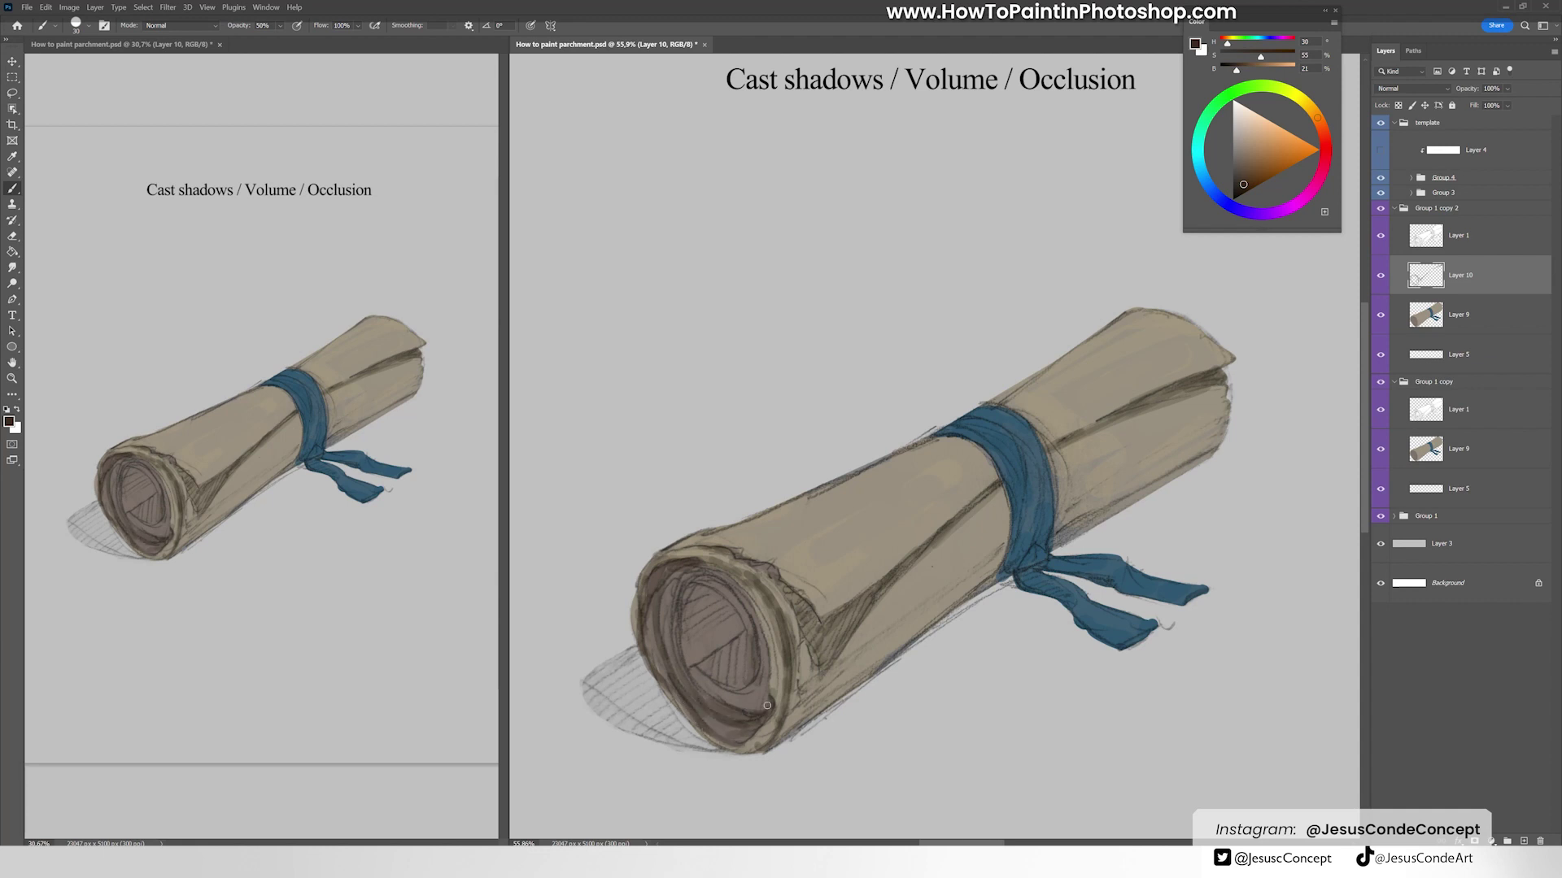
mouse_move(685, 659)
mouse_down()
mouse_move(706, 675)
mouse_move(742, 626)
mouse_move(691, 581)
mouse_move(744, 709)
mouse_move(724, 579)
mouse_move(682, 626)
mouse_move(664, 599)
mouse_move(752, 585)
mouse_move(786, 671)
mouse_move(763, 738)
mouse_up()
drag(698, 675, 676, 614)
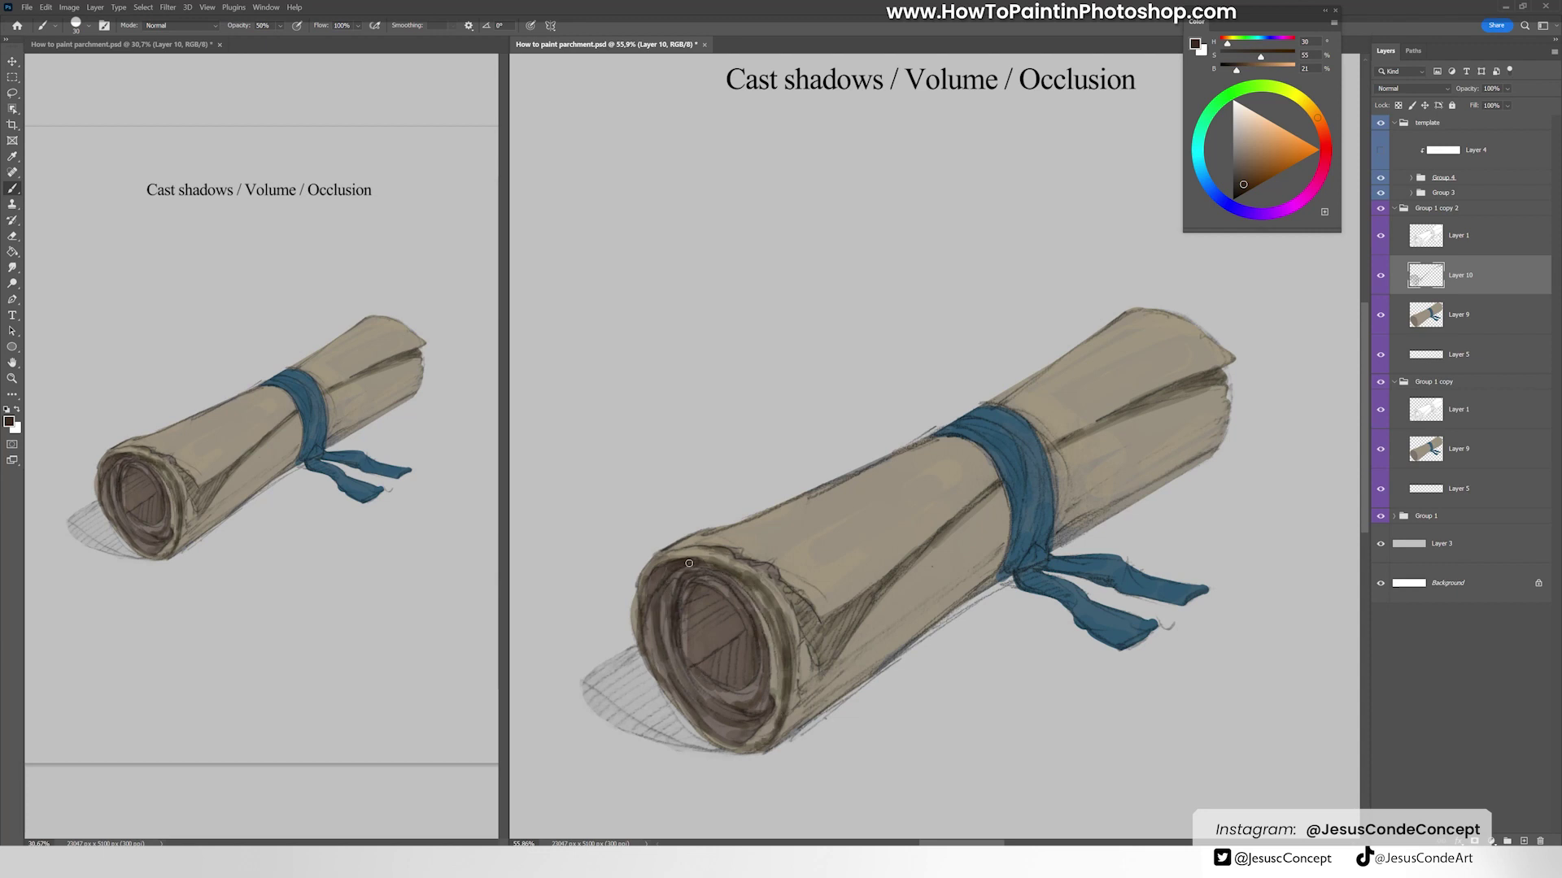
drag(775, 579, 682, 550)
drag(793, 690, 788, 618)
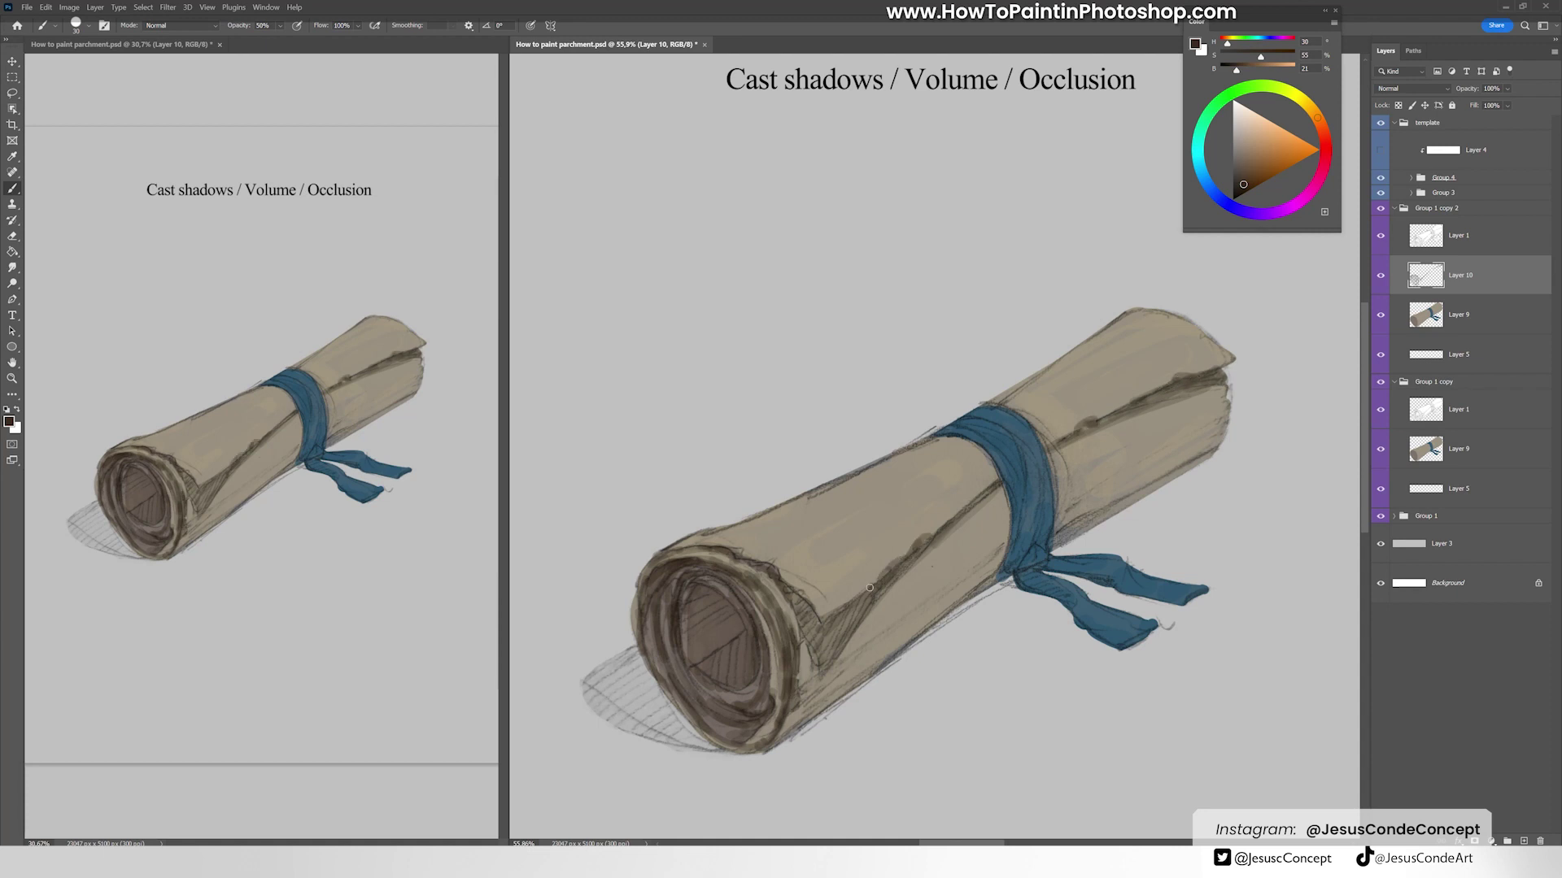
Step: Deepen the dark brown shadows beneath the torn edge, along the lower rim and on the parchment beside the ribbon
mouse_move(869, 588)
mouse_down()
mouse_move(826, 609)
mouse_move(778, 591)
mouse_up()
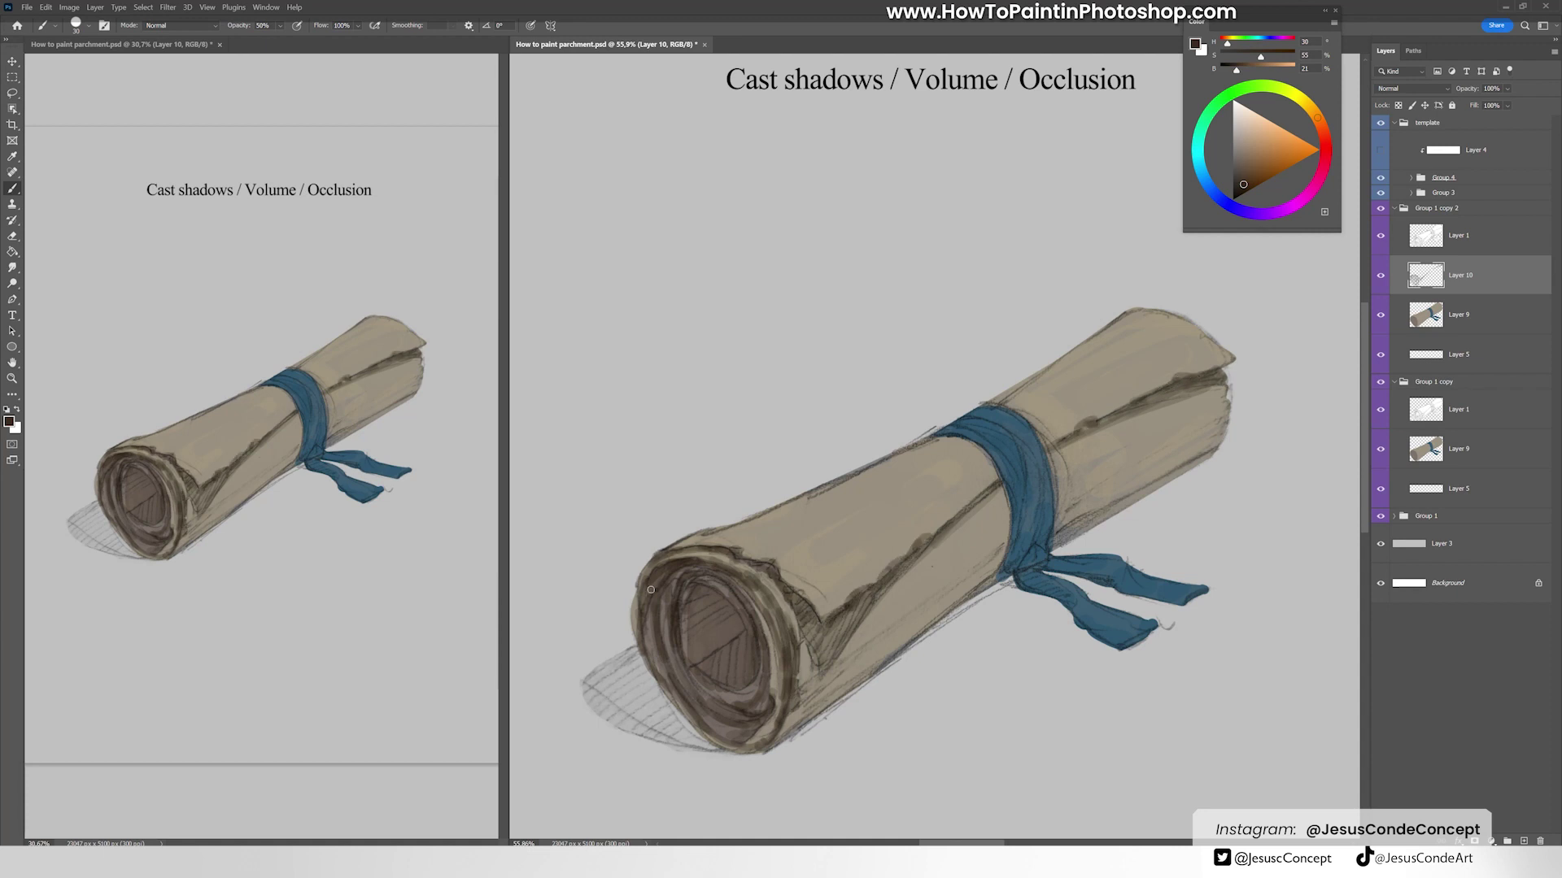
drag(684, 714, 755, 746)
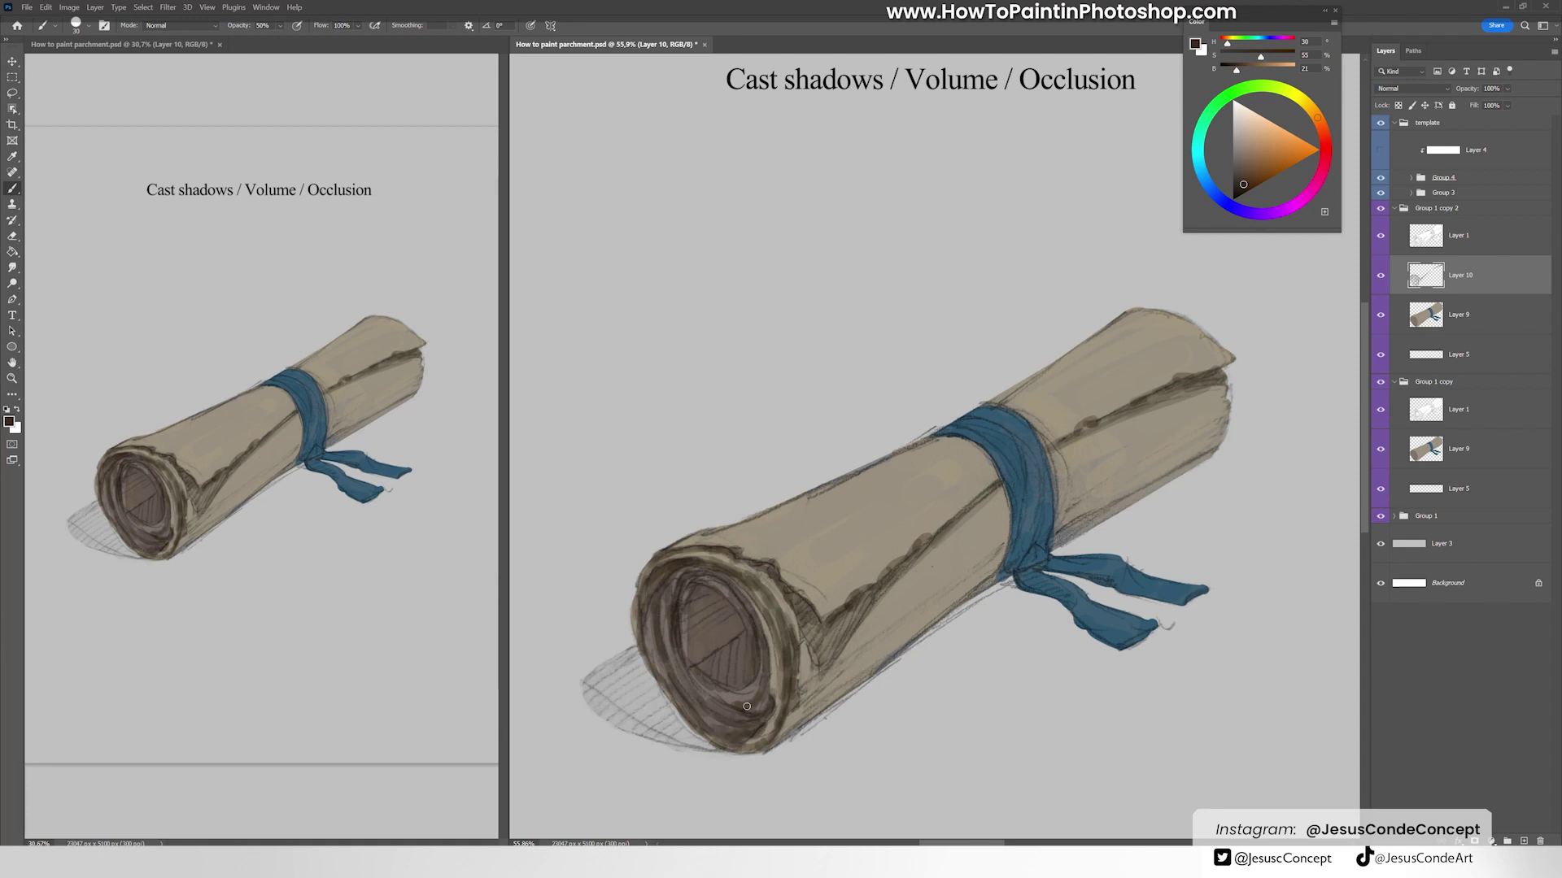
mouse_move(697, 676)
mouse_down()
mouse_move(684, 710)
mouse_move(705, 697)
mouse_up()
alt+click(687, 691)
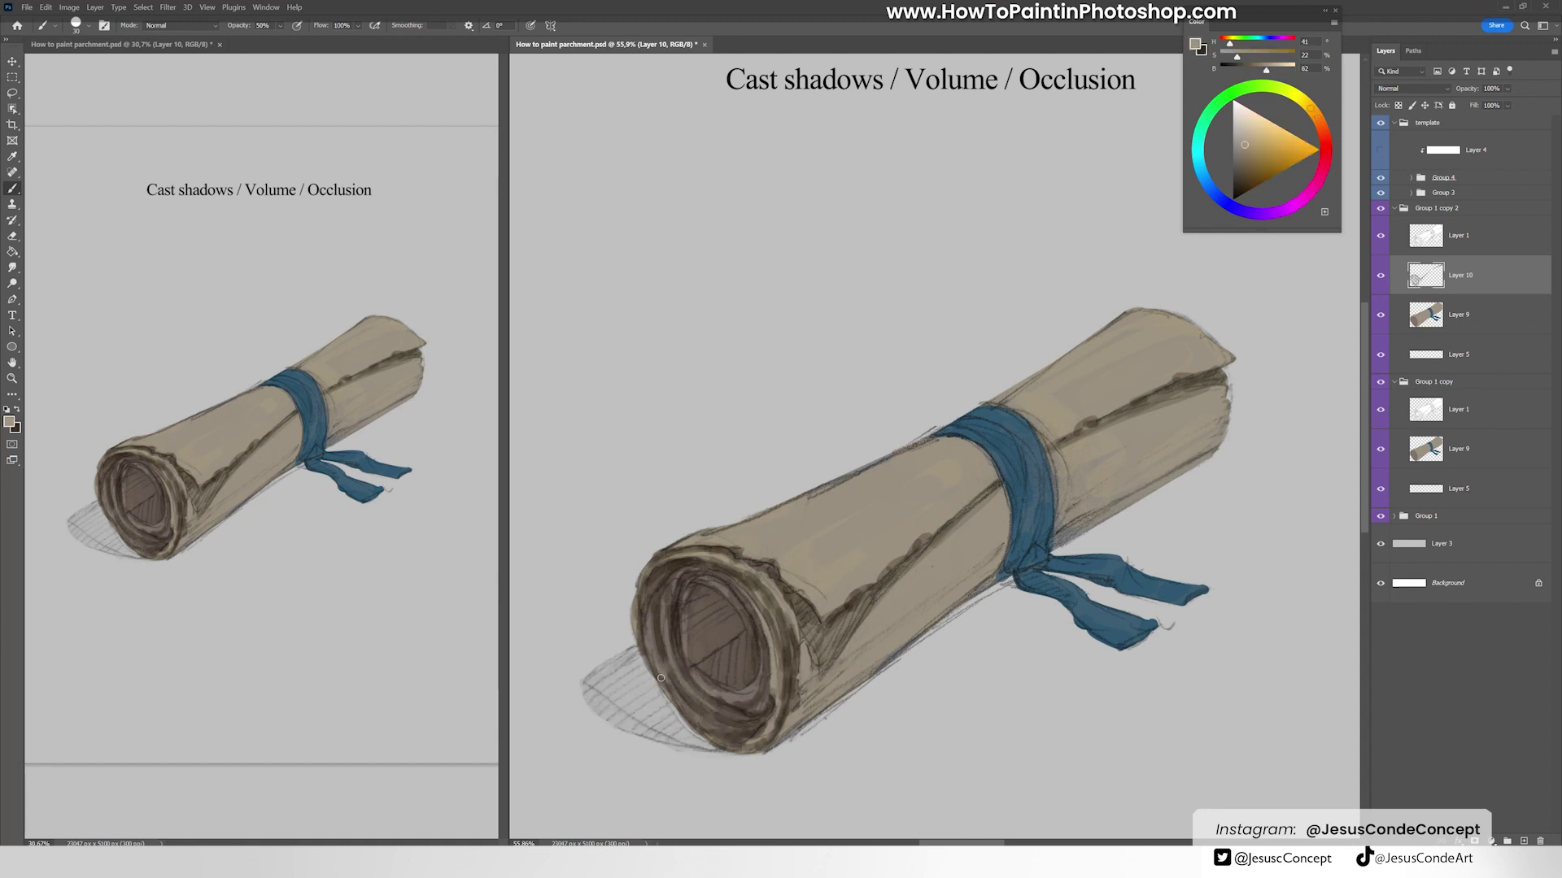
key(x)
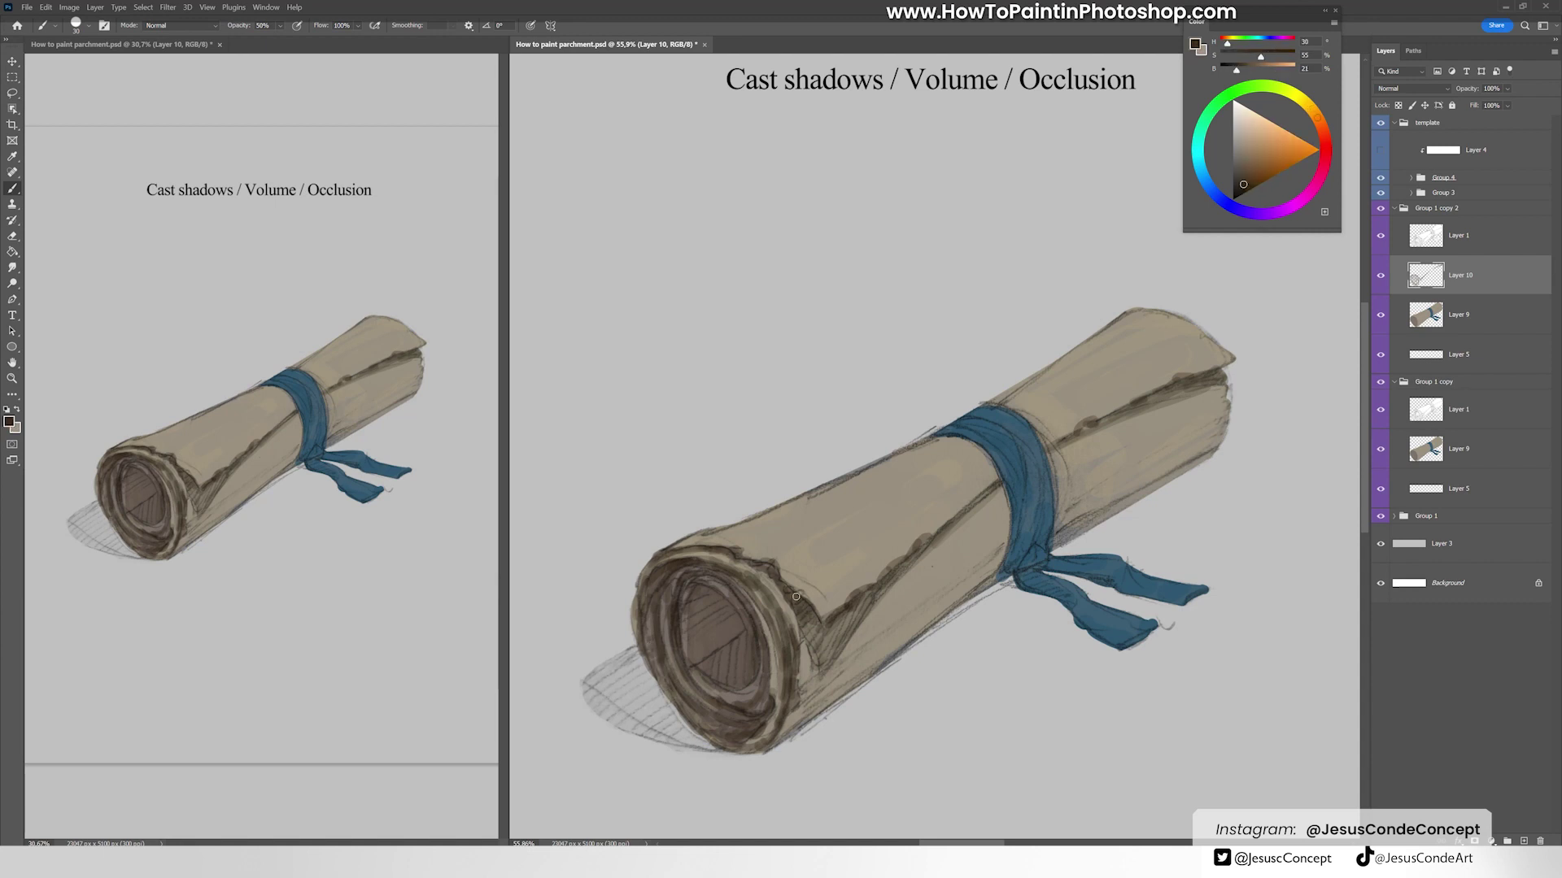
mouse_move(803, 620)
mouse_down()
mouse_move(826, 663)
mouse_move(802, 634)
mouse_move(867, 590)
mouse_up()
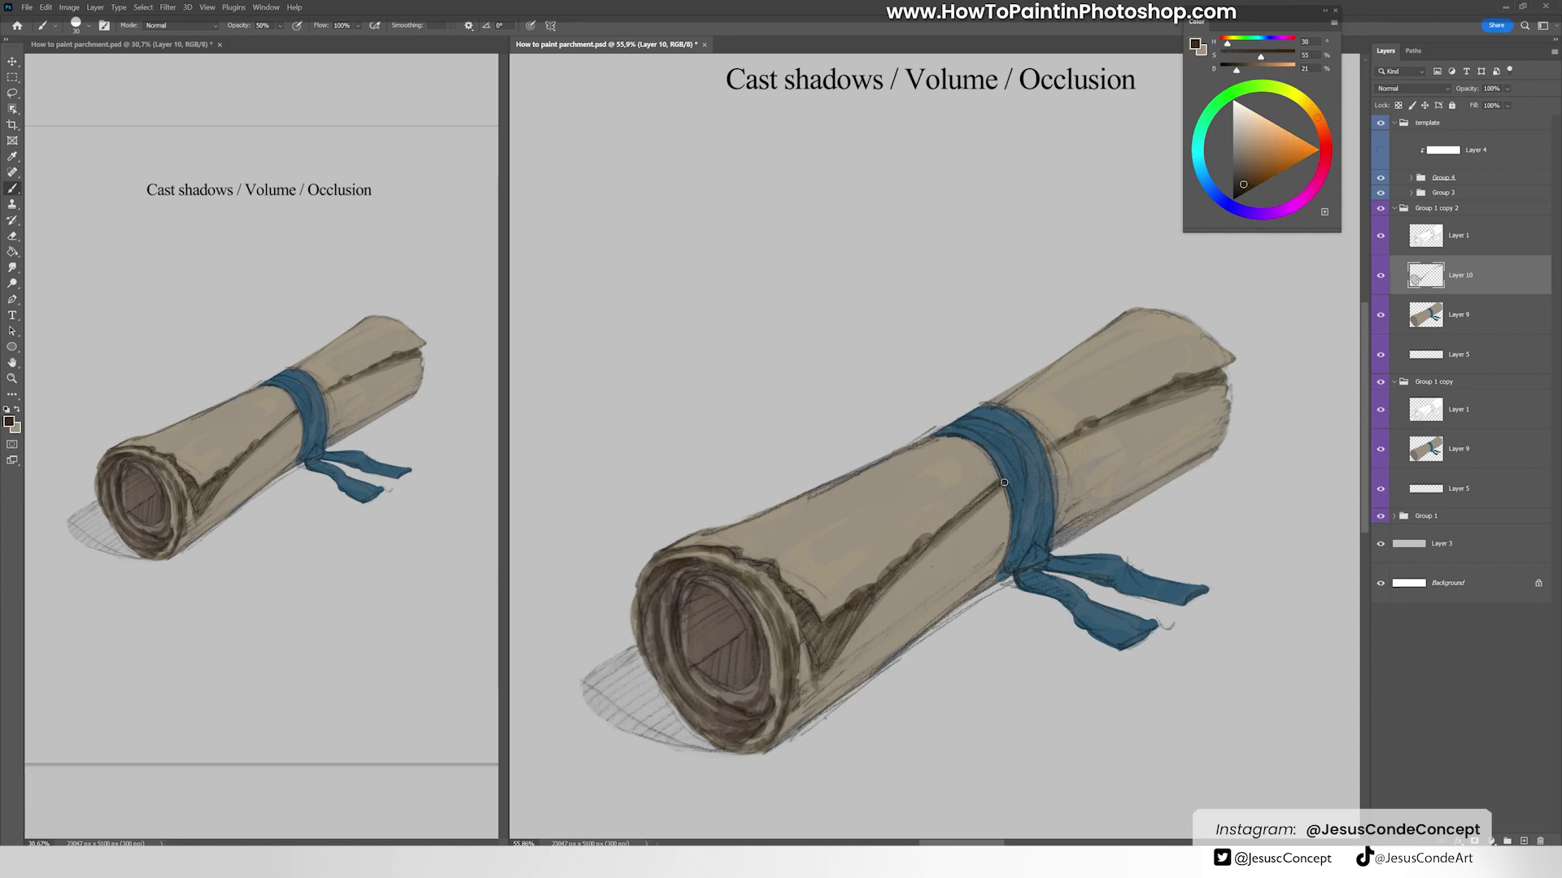
drag(1004, 498, 987, 583)
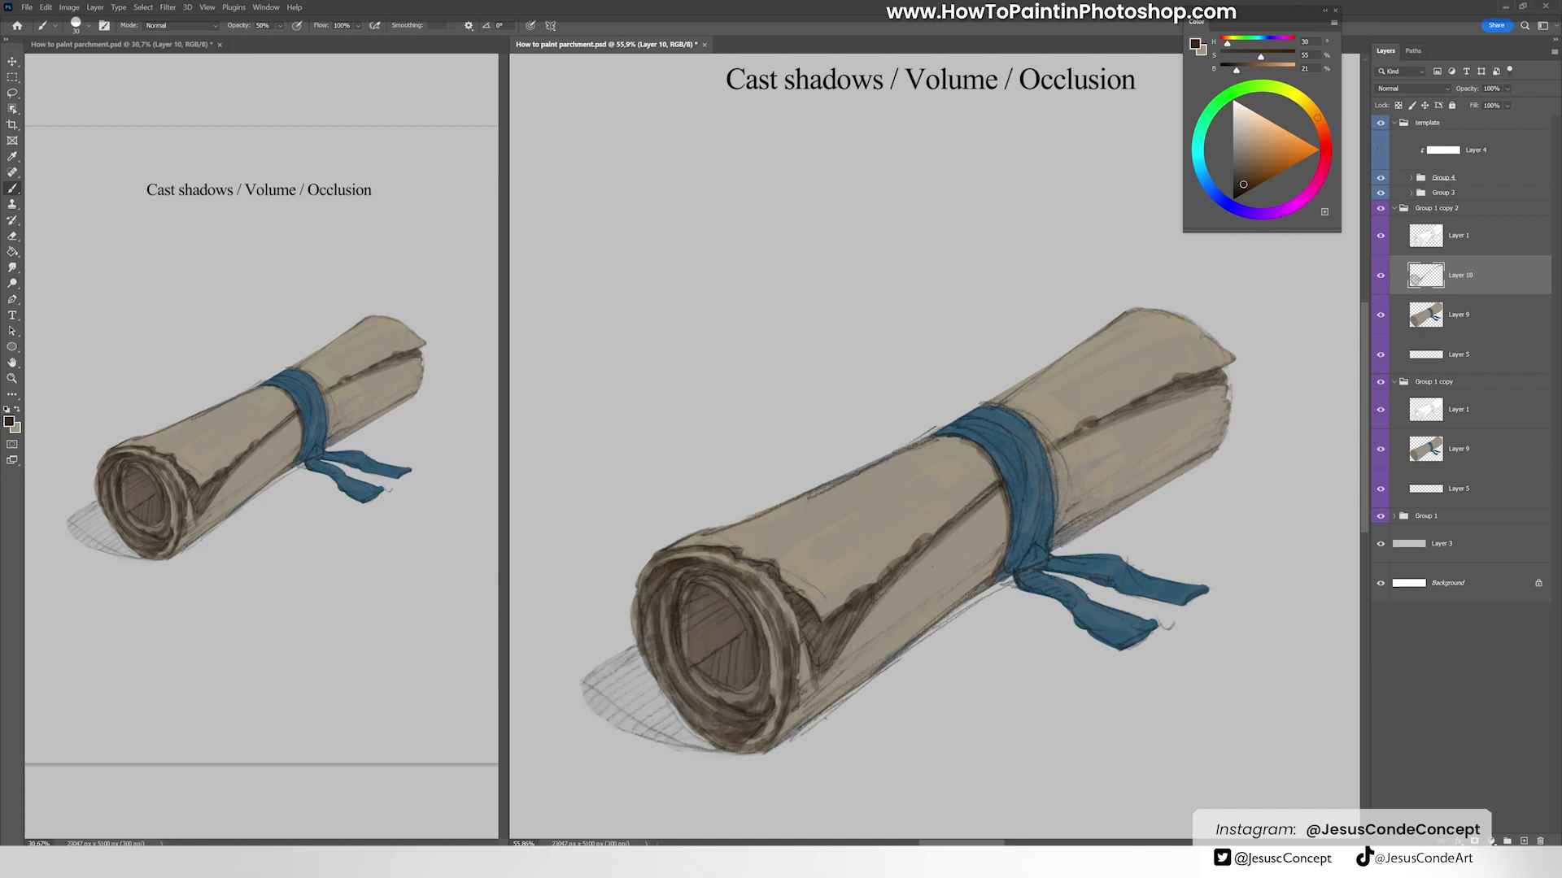
Step: Shade the scroll's underside and upper contour softly with dark brown at 20% brush opacity to build volume
alt+click(994, 563)
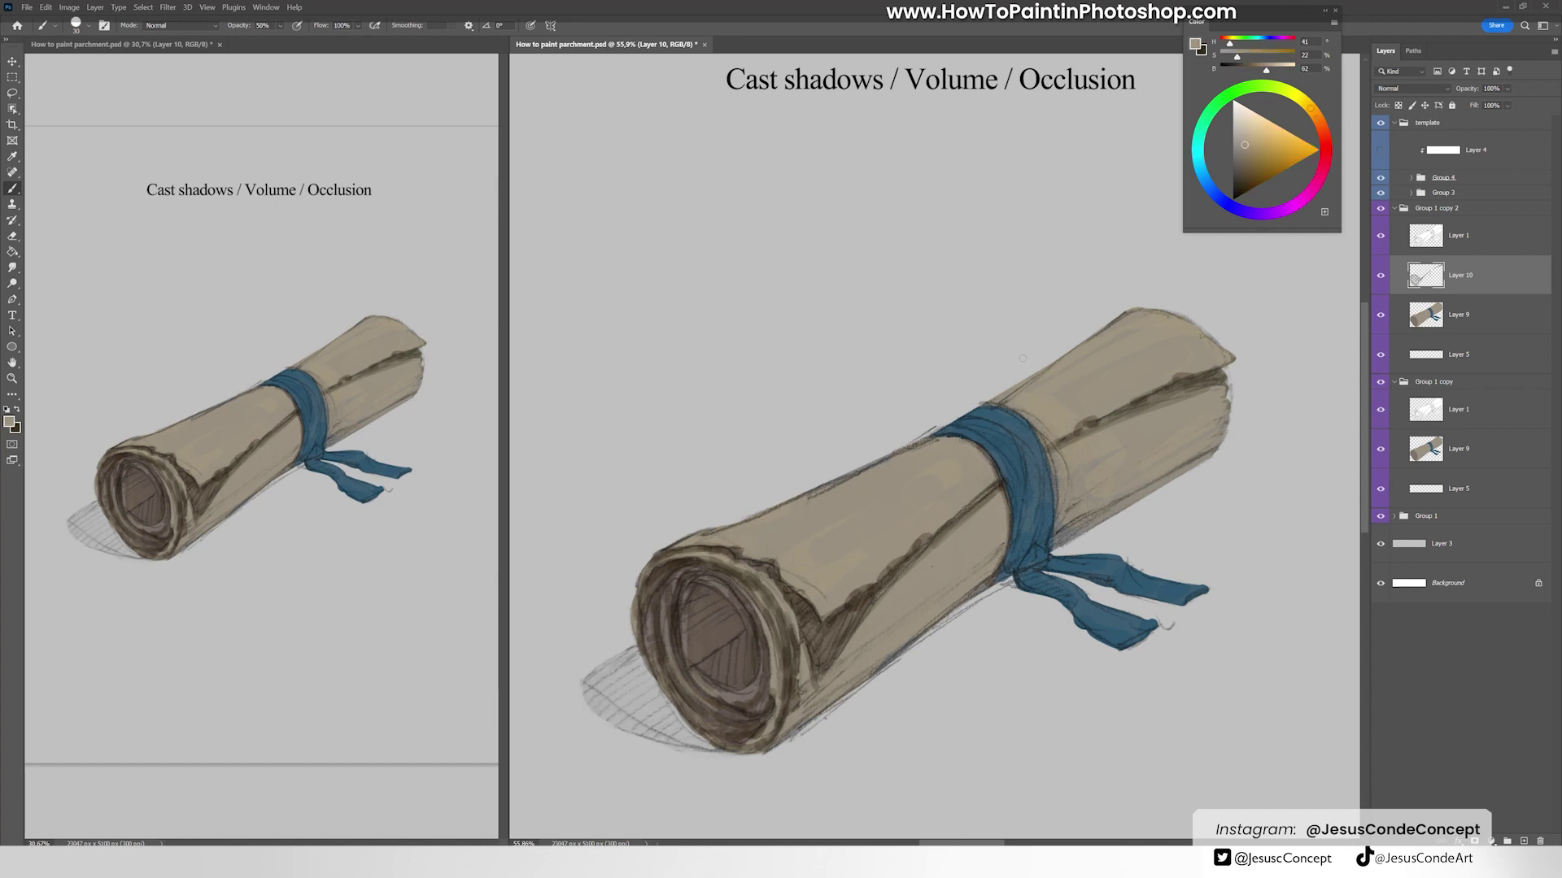
key(x)
key(1)
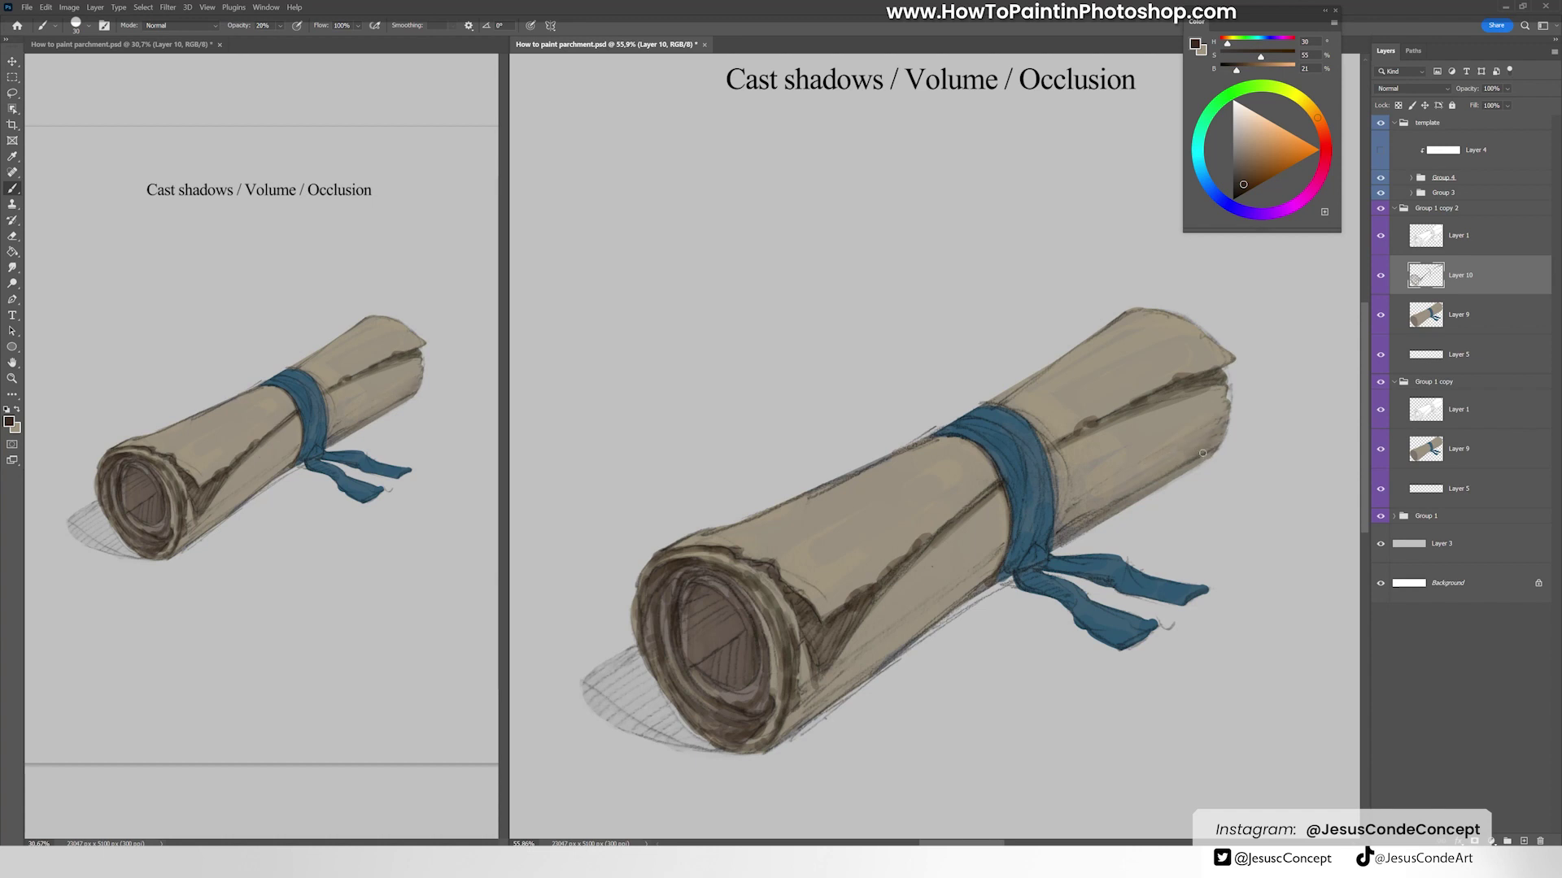
drag(822, 706, 1004, 541)
drag(904, 637, 778, 733)
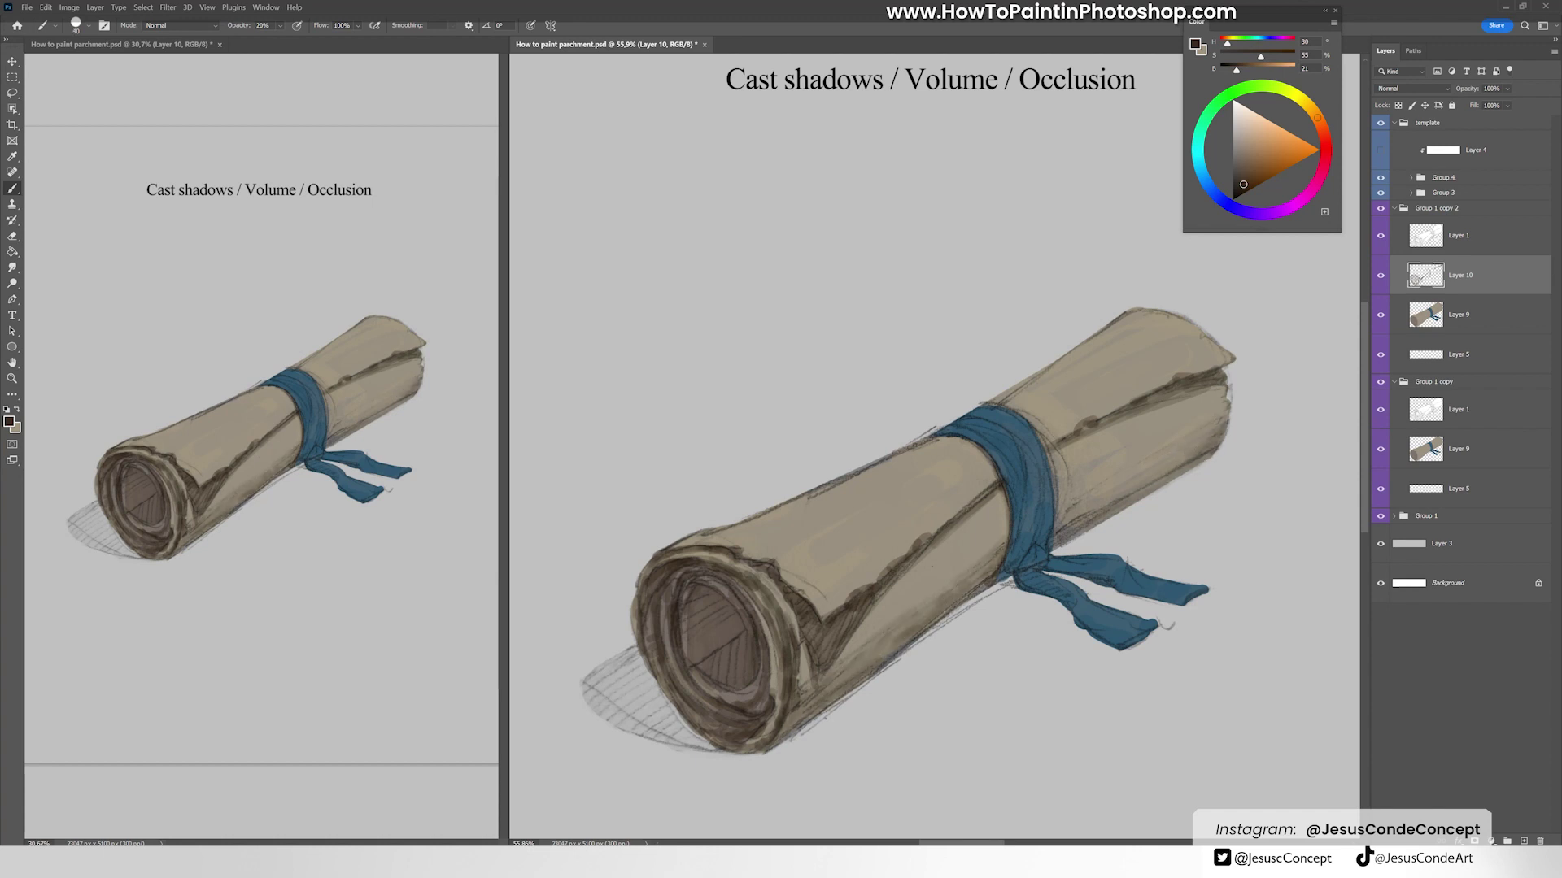
drag(1056, 527, 1222, 416)
mouse_move(707, 536)
mouse_down()
mouse_move(935, 439)
mouse_move(1147, 314)
mouse_up()
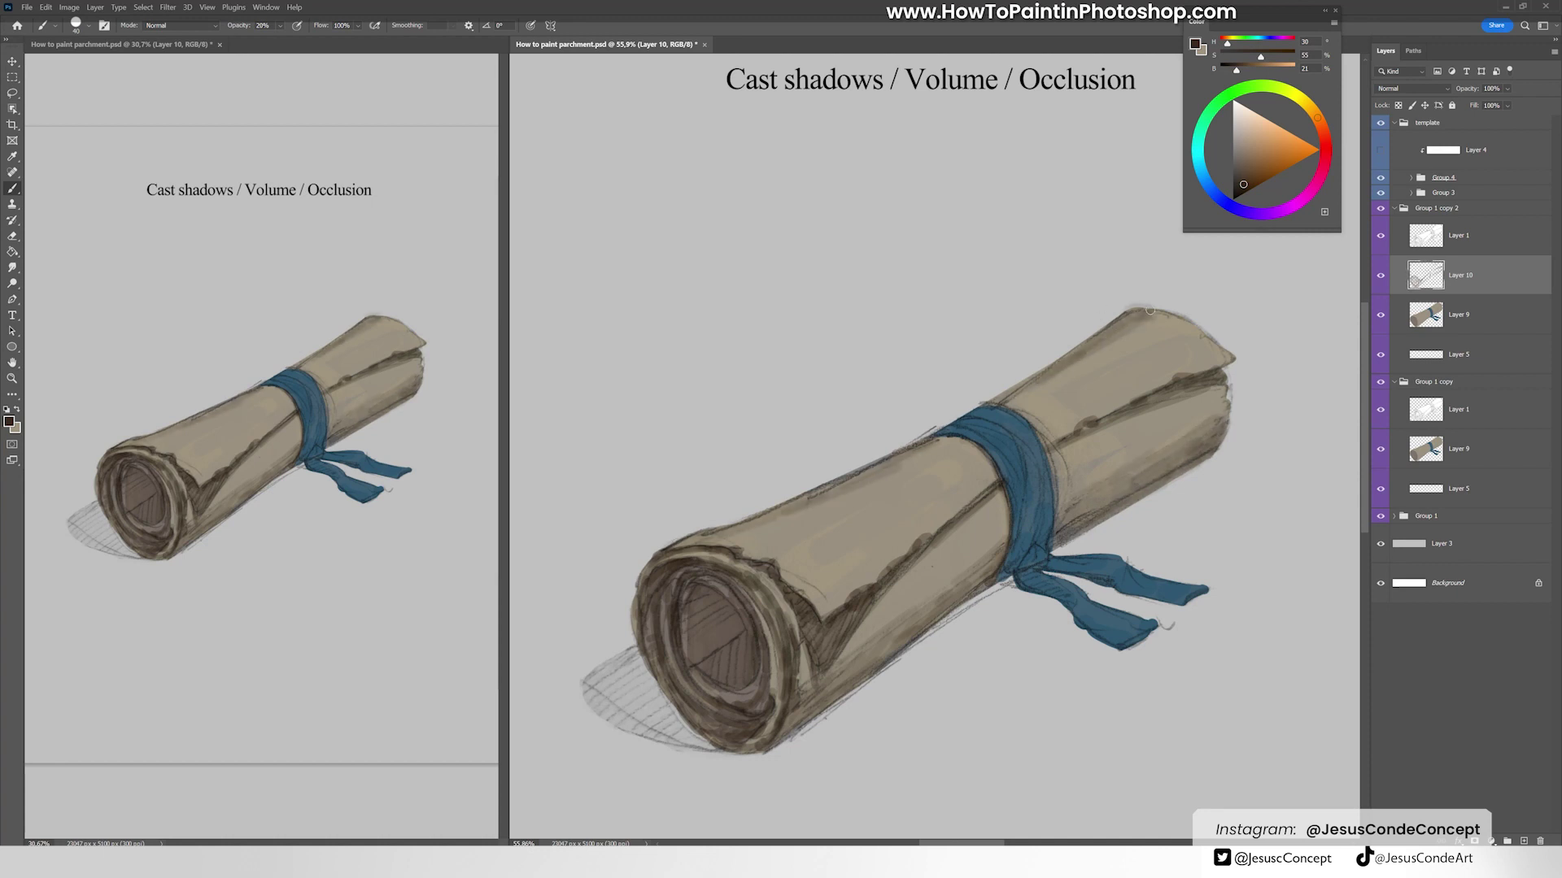
Step: Blend the parchment's shading near the rim and along the underside with sampled mid-tones at 50% brush opacity
alt+click(1139, 317)
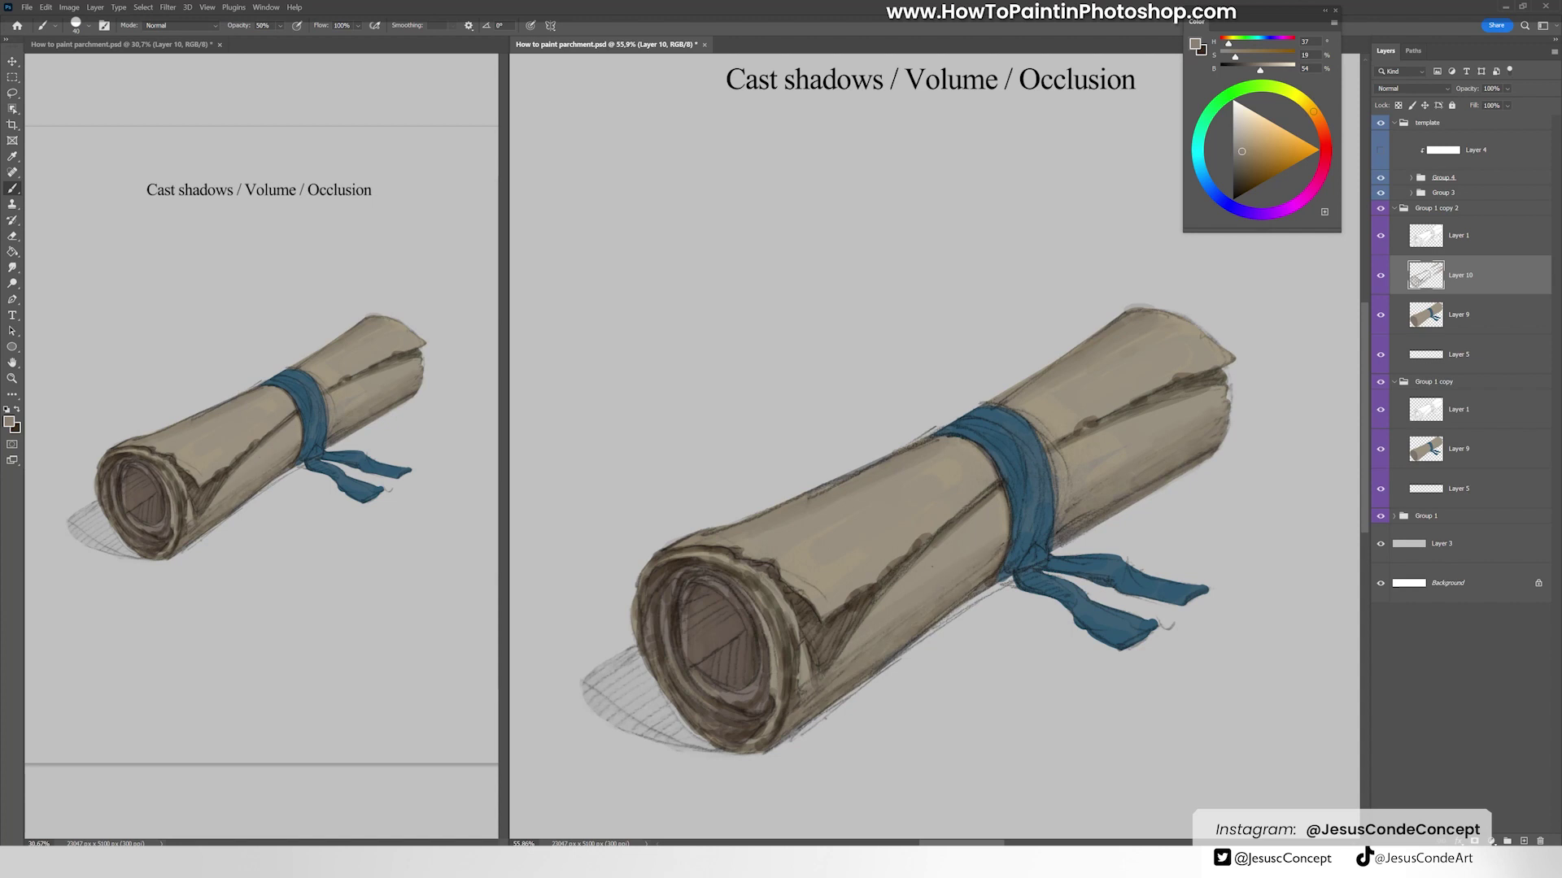
alt+click(927, 620)
drag(785, 705, 766, 612)
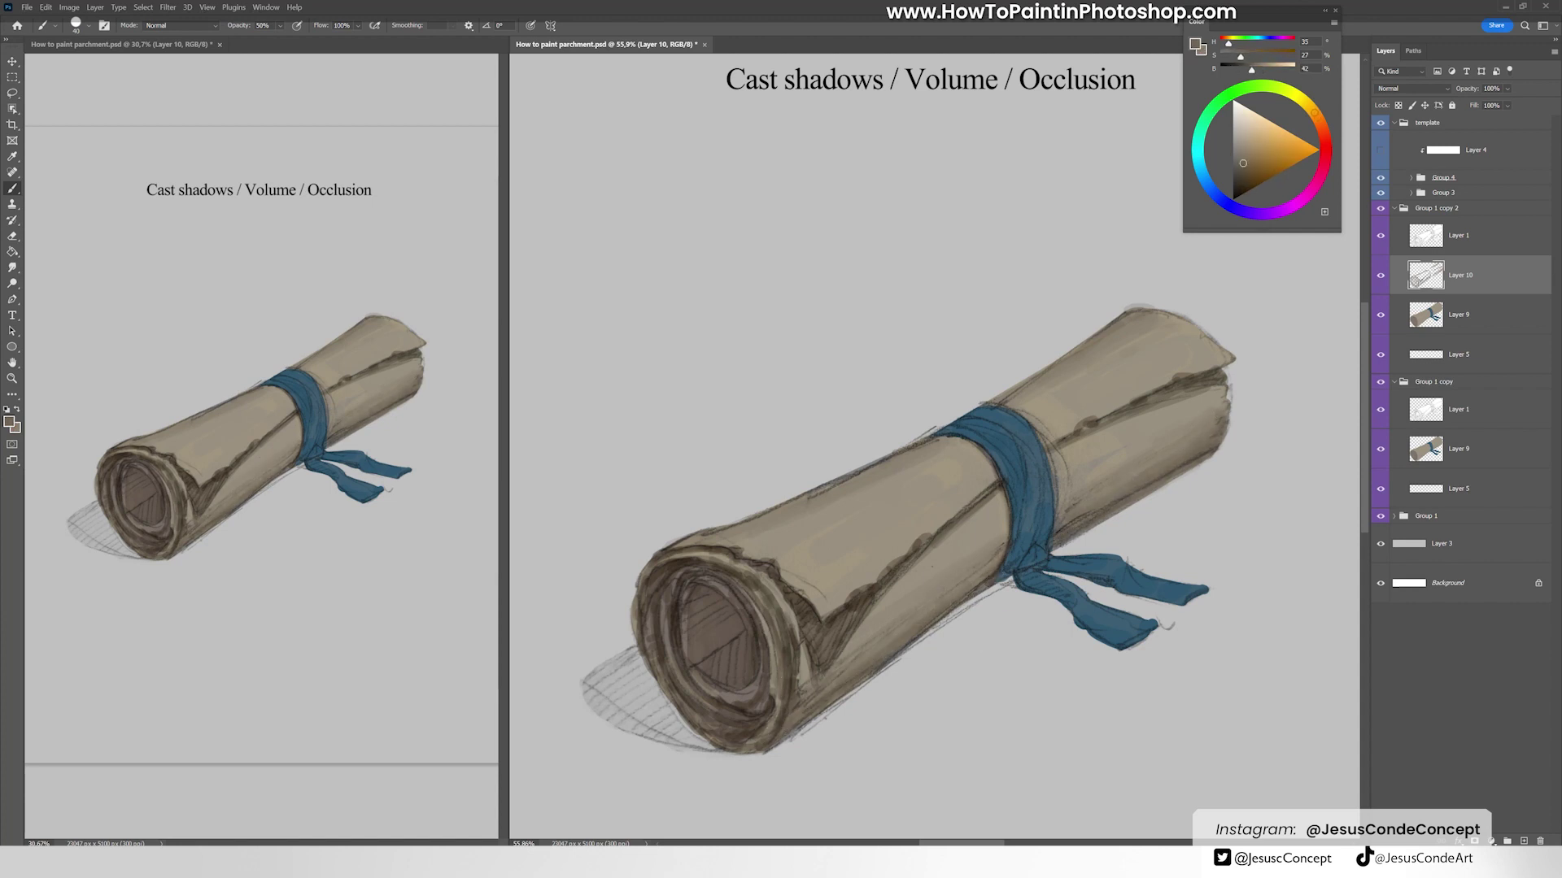
drag(1085, 509, 1147, 465)
Step: Paint over the sketch lines inside the rolled opening with browns sampled from the painting
alt+click(679, 618)
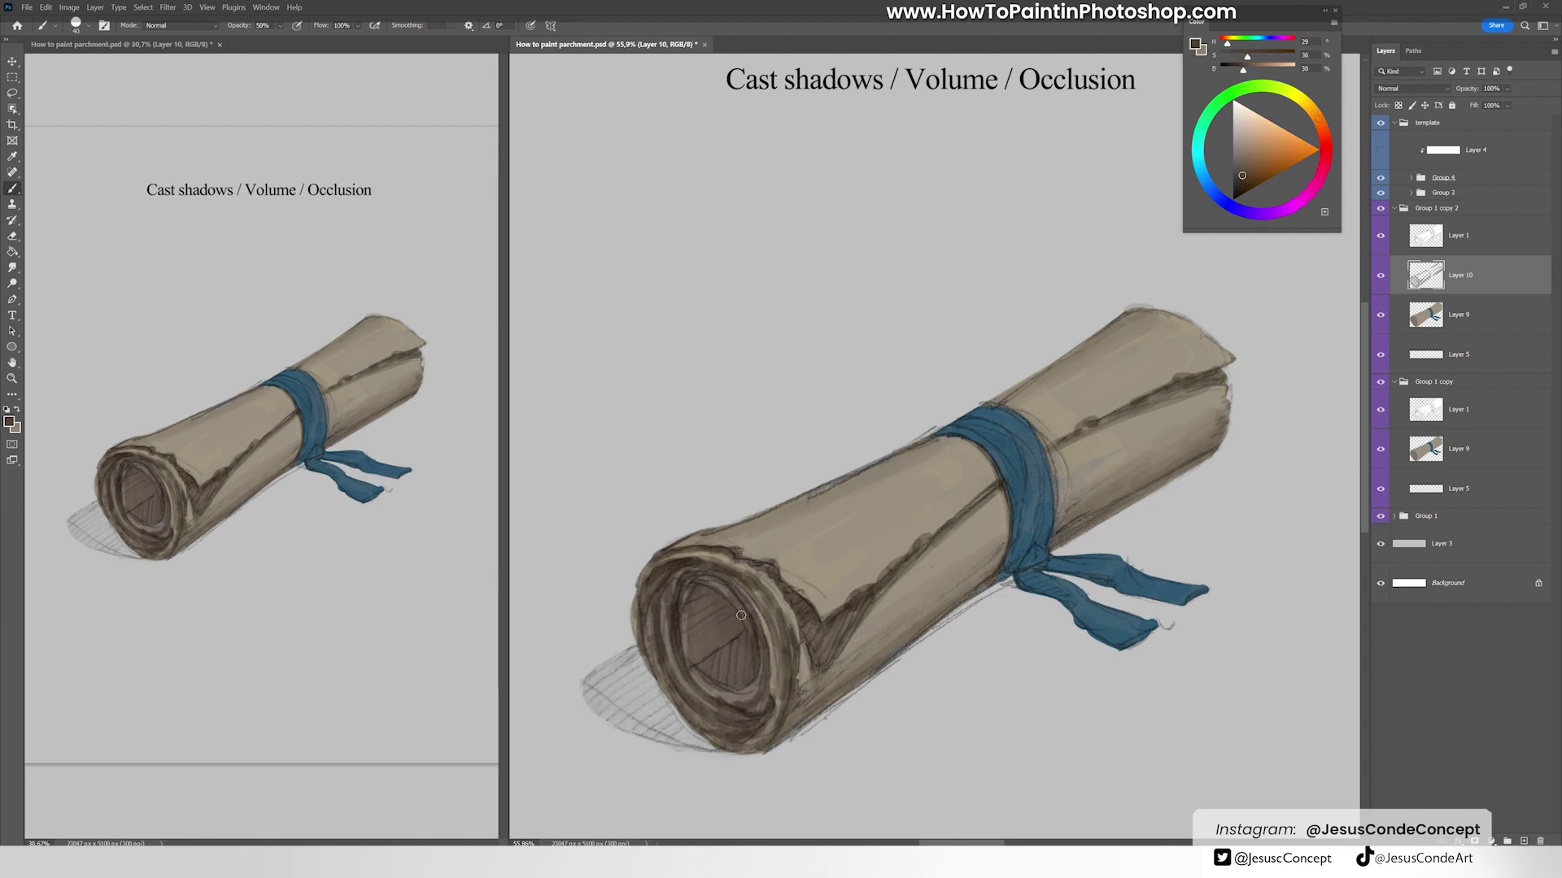
alt+click(706, 633)
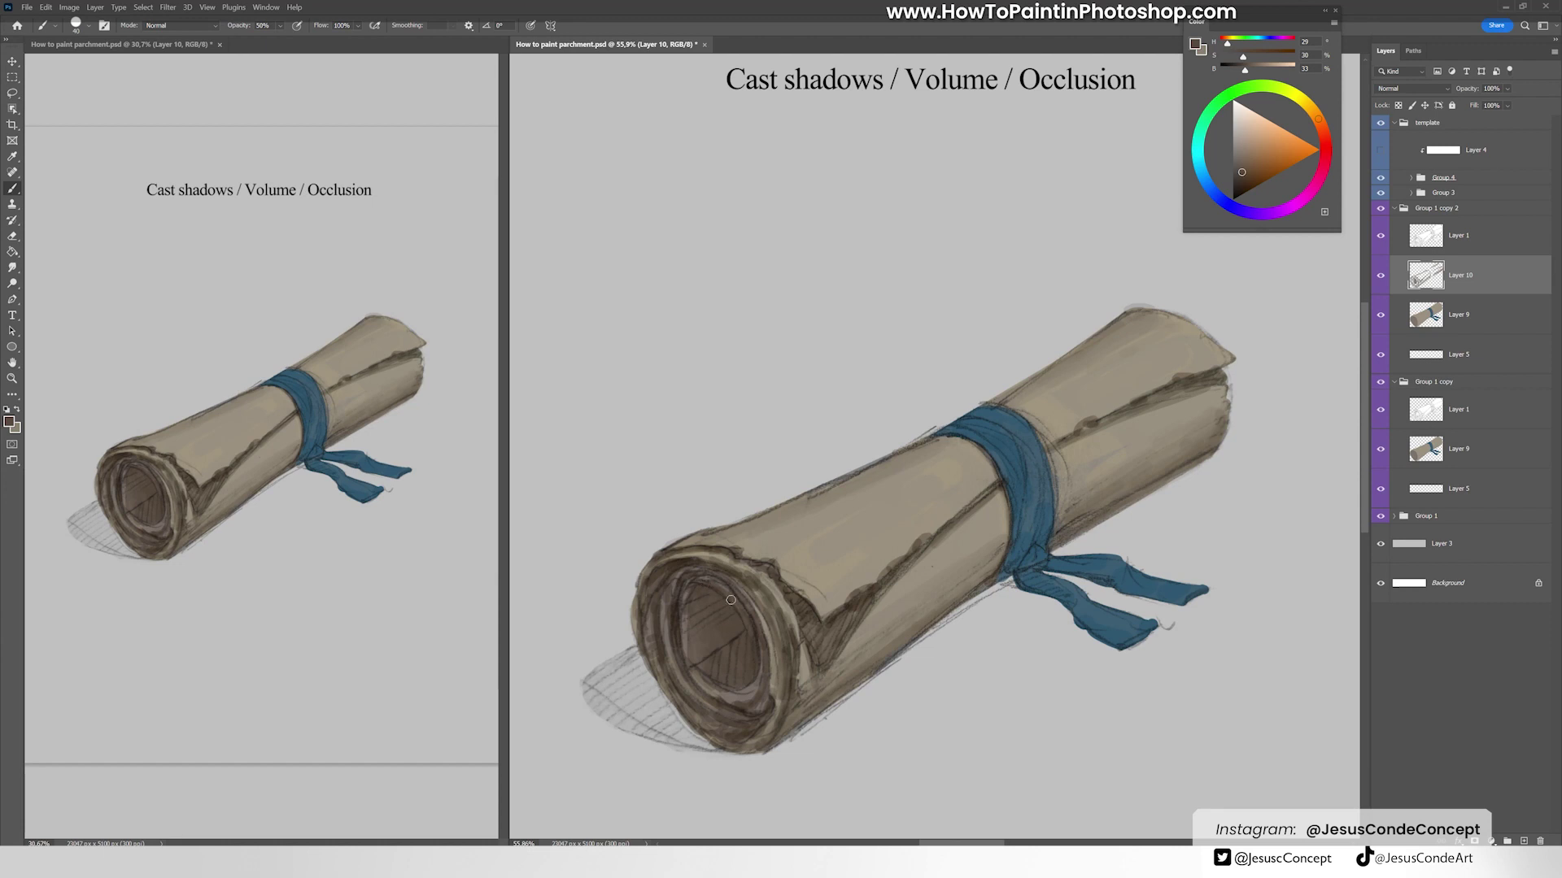
alt+click(682, 643)
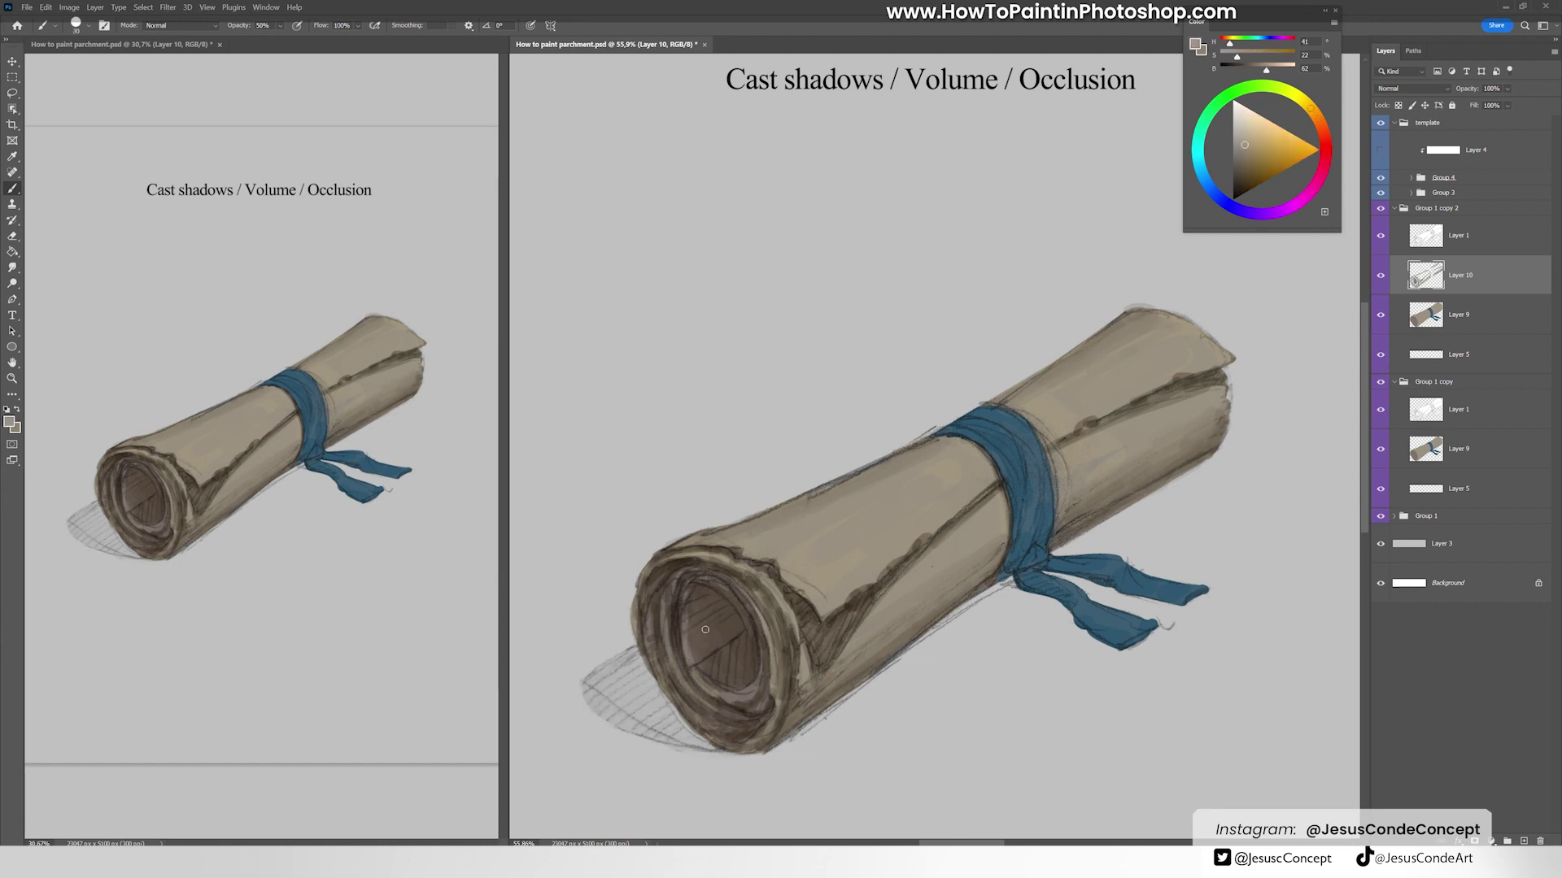
alt+click(691, 645)
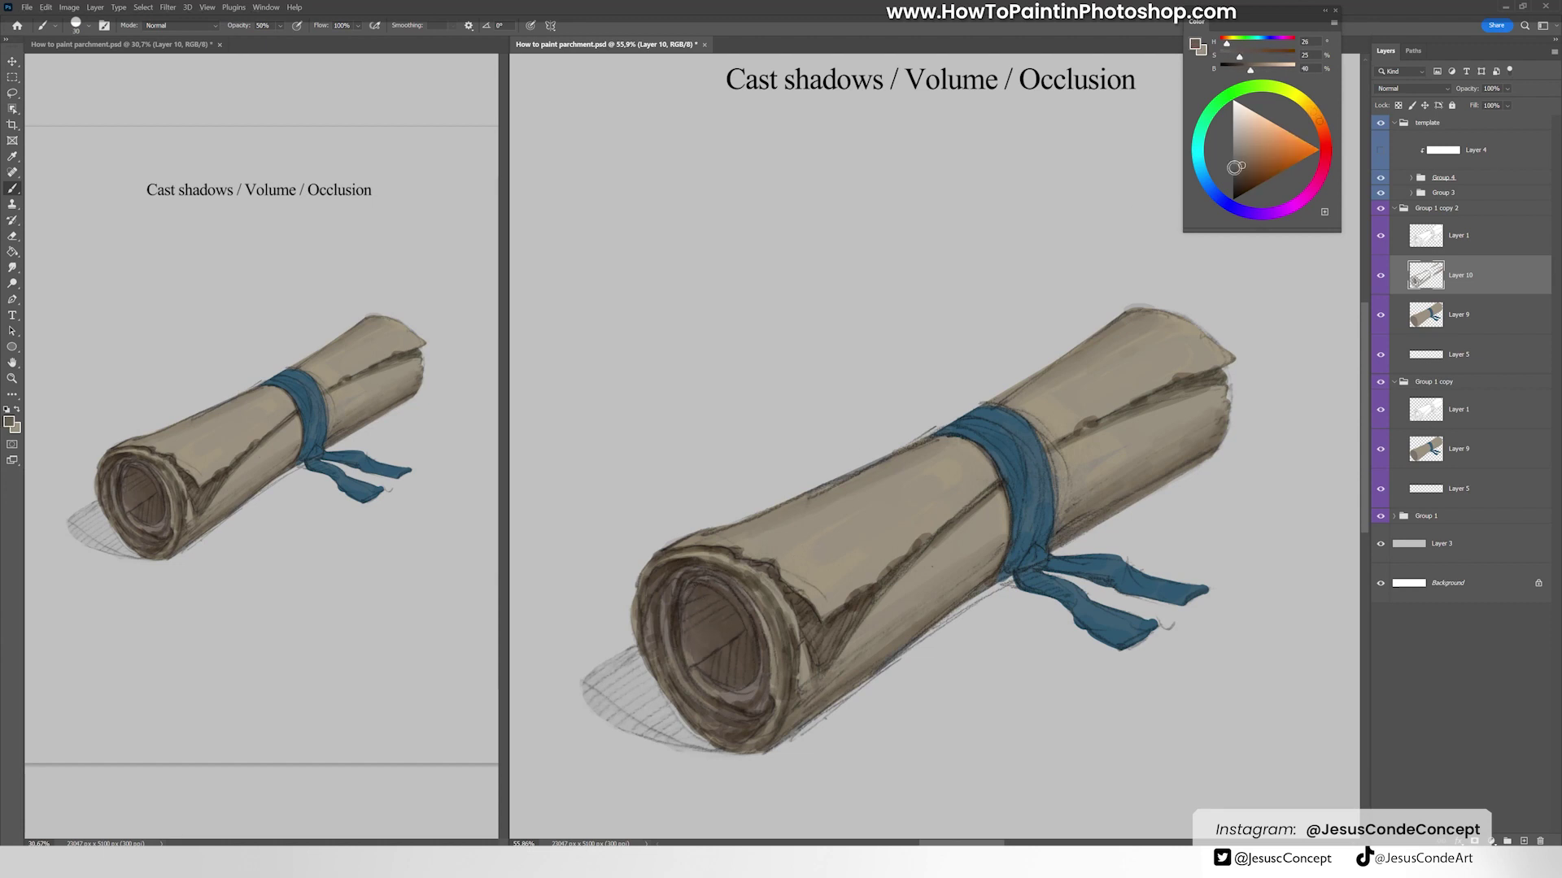
Step: Pick a darker, more saturated brown and paint occlusion shadows inside the rolled opening on a new layer
drag(1235, 166, 1243, 181)
key(ctrl+shift+alt+n)
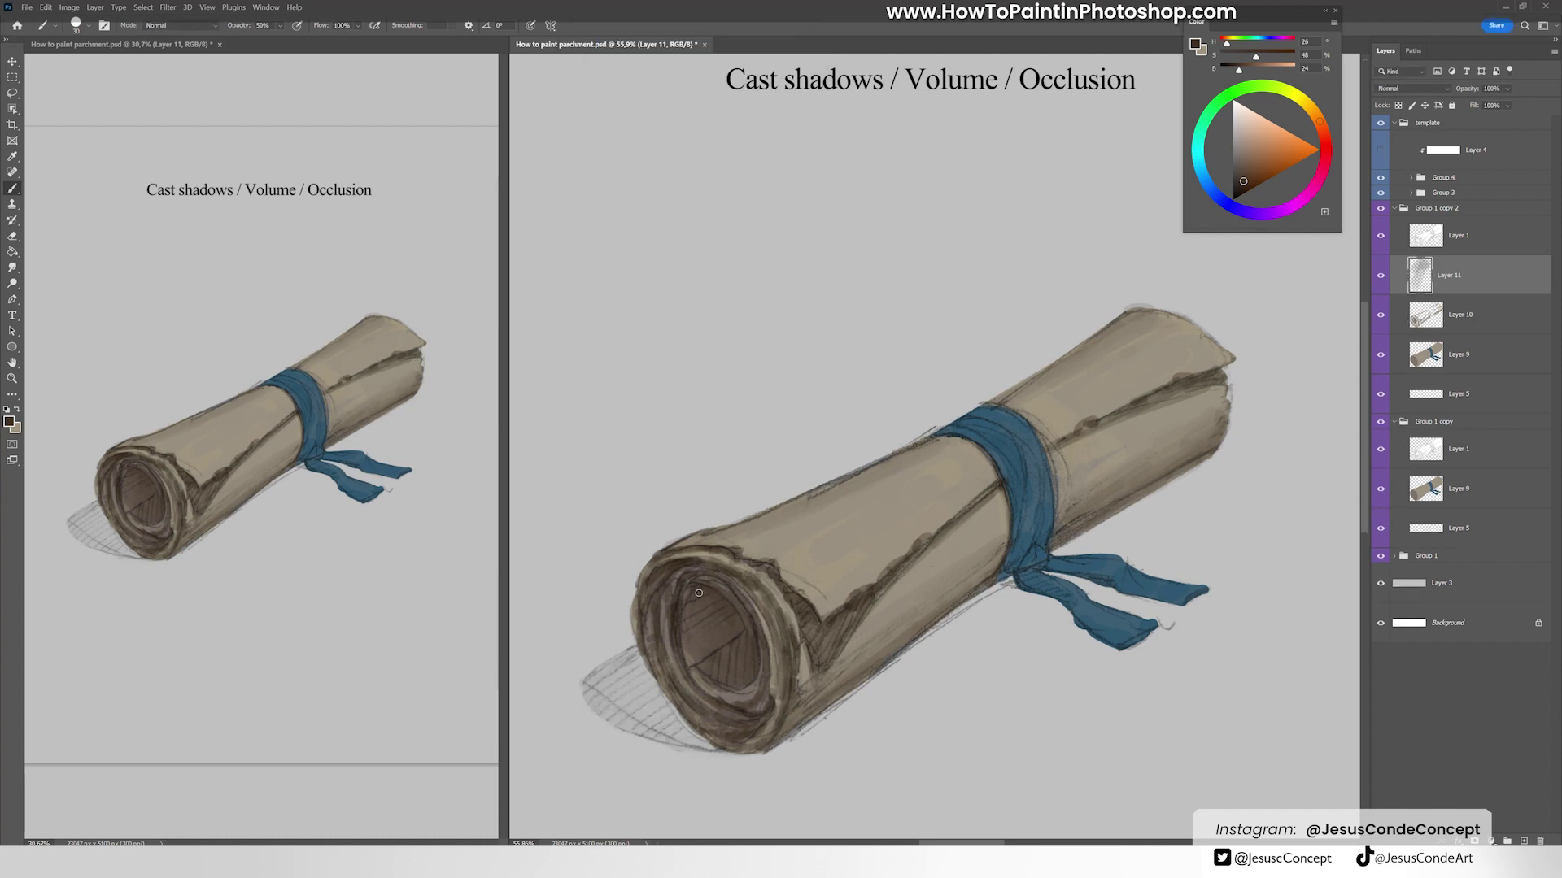
mouse_move(709, 594)
mouse_down()
mouse_move(733, 637)
mouse_move(708, 592)
mouse_move(712, 641)
mouse_move(736, 657)
mouse_move(724, 599)
mouse_move(749, 675)
mouse_move(743, 636)
mouse_move(723, 632)
mouse_move(758, 666)
mouse_move(750, 696)
mouse_move(778, 682)
mouse_move(748, 579)
mouse_up()
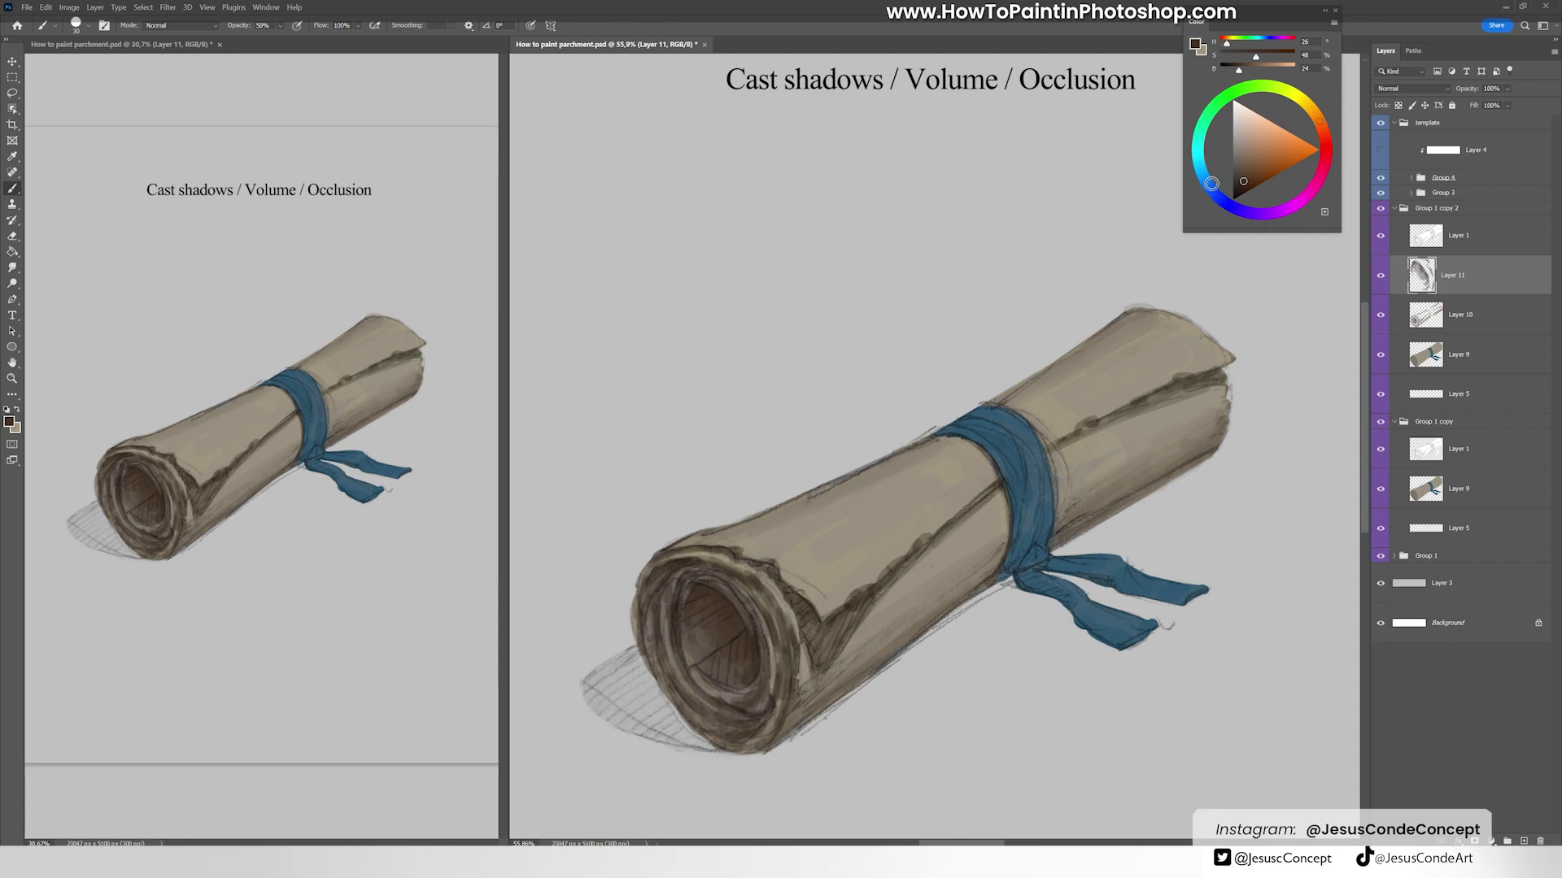
Step: Paint dark blue shadows with hue 214 on the ribbon's band, knot and both loose ends
click(1211, 183)
mouse_move(1021, 543)
mouse_down()
mouse_move(1044, 487)
mouse_move(1048, 530)
mouse_up()
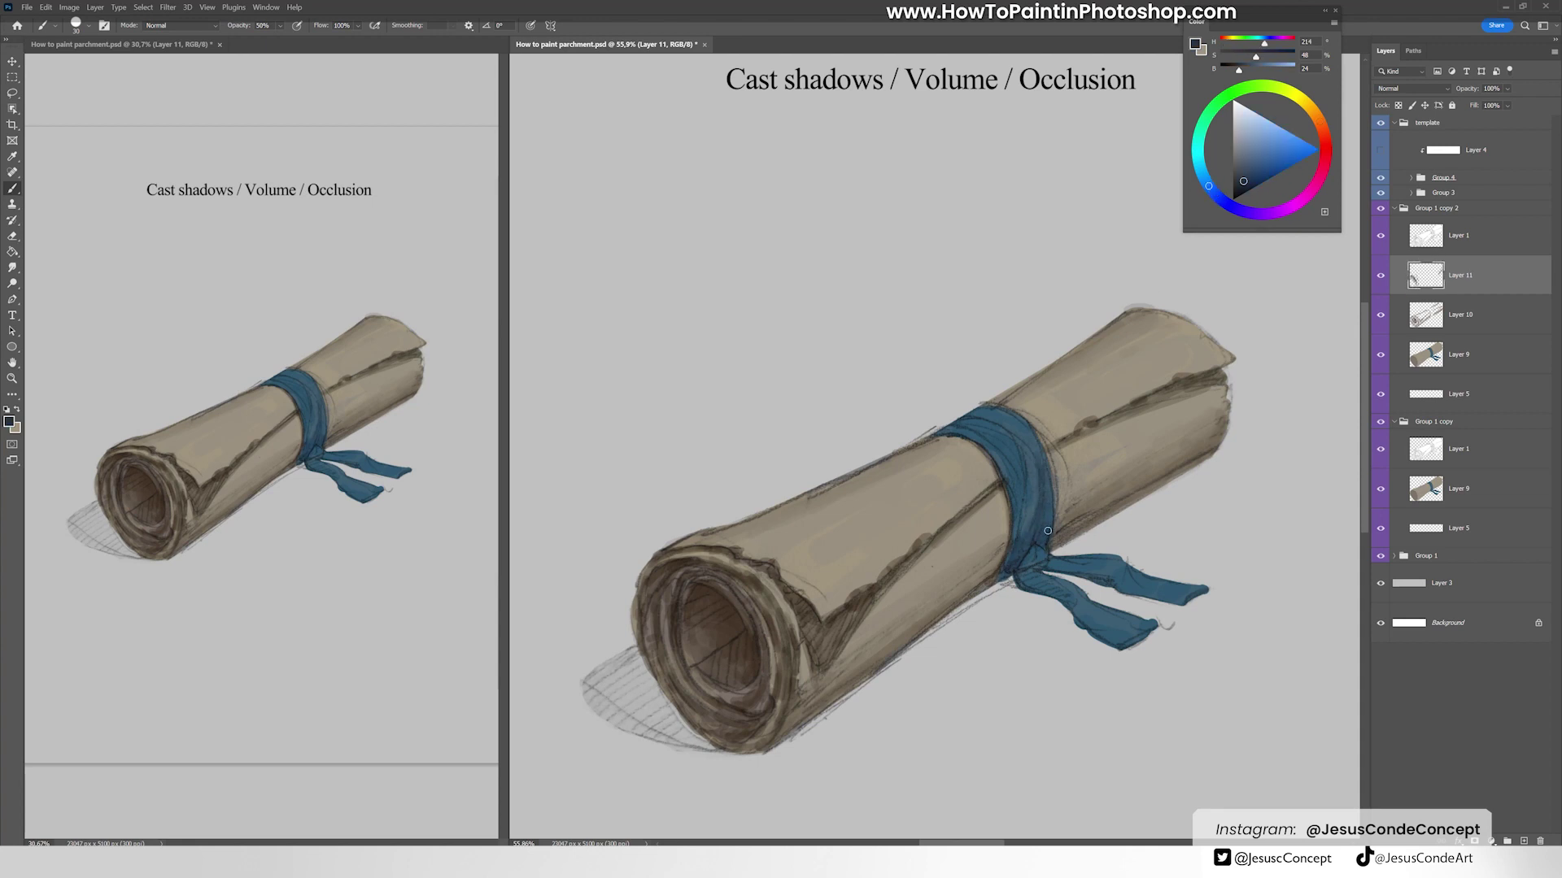
drag(1048, 476, 1033, 441)
mouse_move(1029, 505)
mouse_down()
mouse_move(1016, 541)
mouse_move(1074, 600)
mouse_move(1091, 604)
mouse_move(1120, 561)
mouse_move(1113, 576)
mouse_move(1168, 588)
mouse_up()
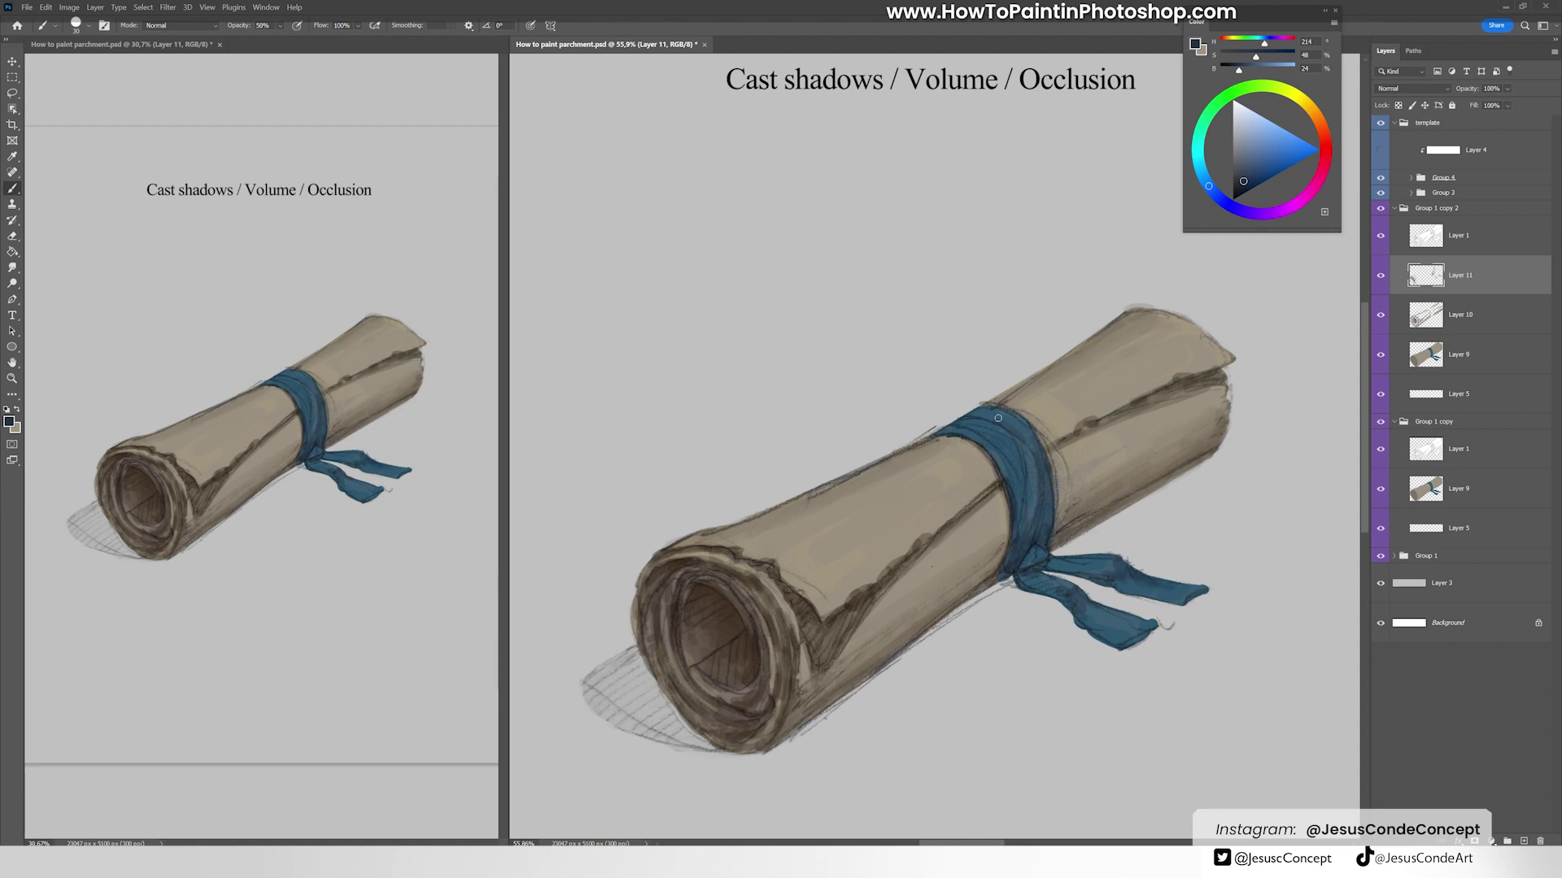
mouse_move(982, 412)
mouse_down()
mouse_move(944, 431)
mouse_move(1023, 435)
mouse_up()
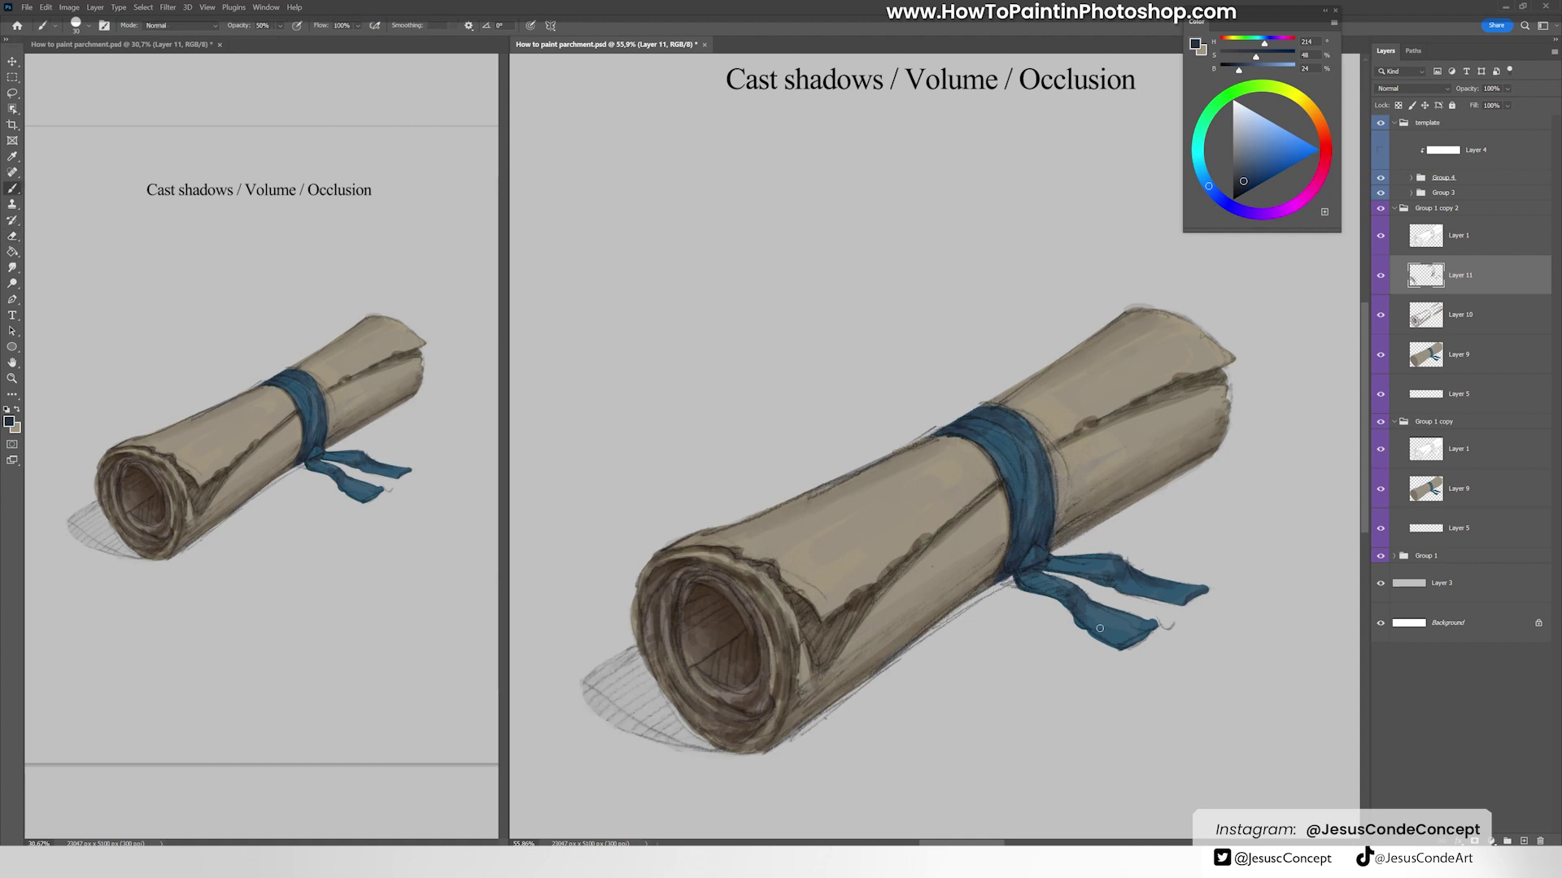
drag(1090, 608, 1140, 622)
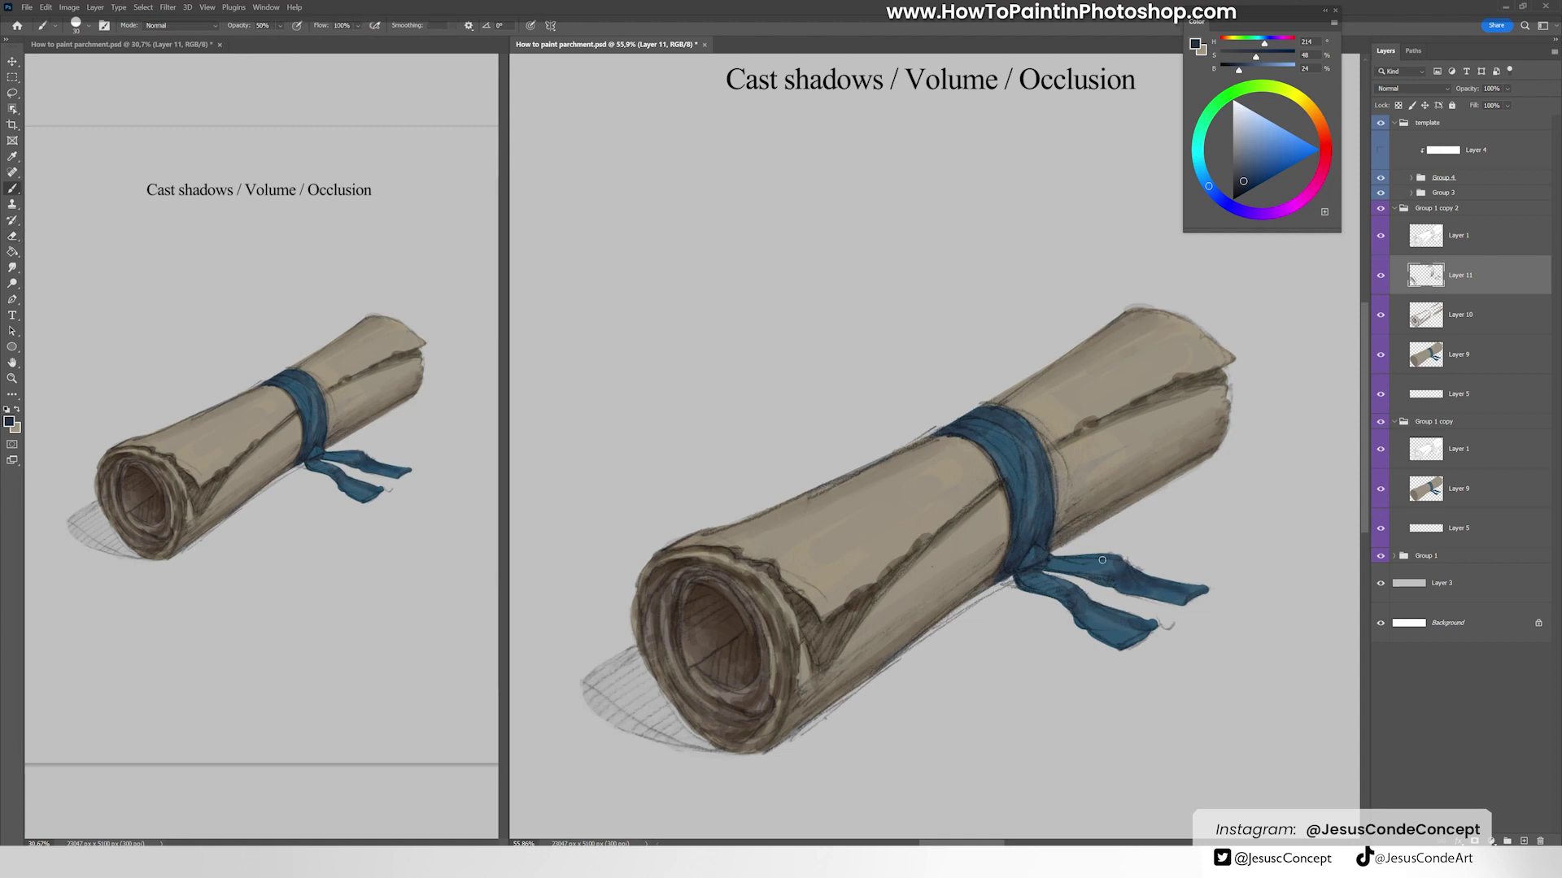
drag(1108, 563, 1054, 558)
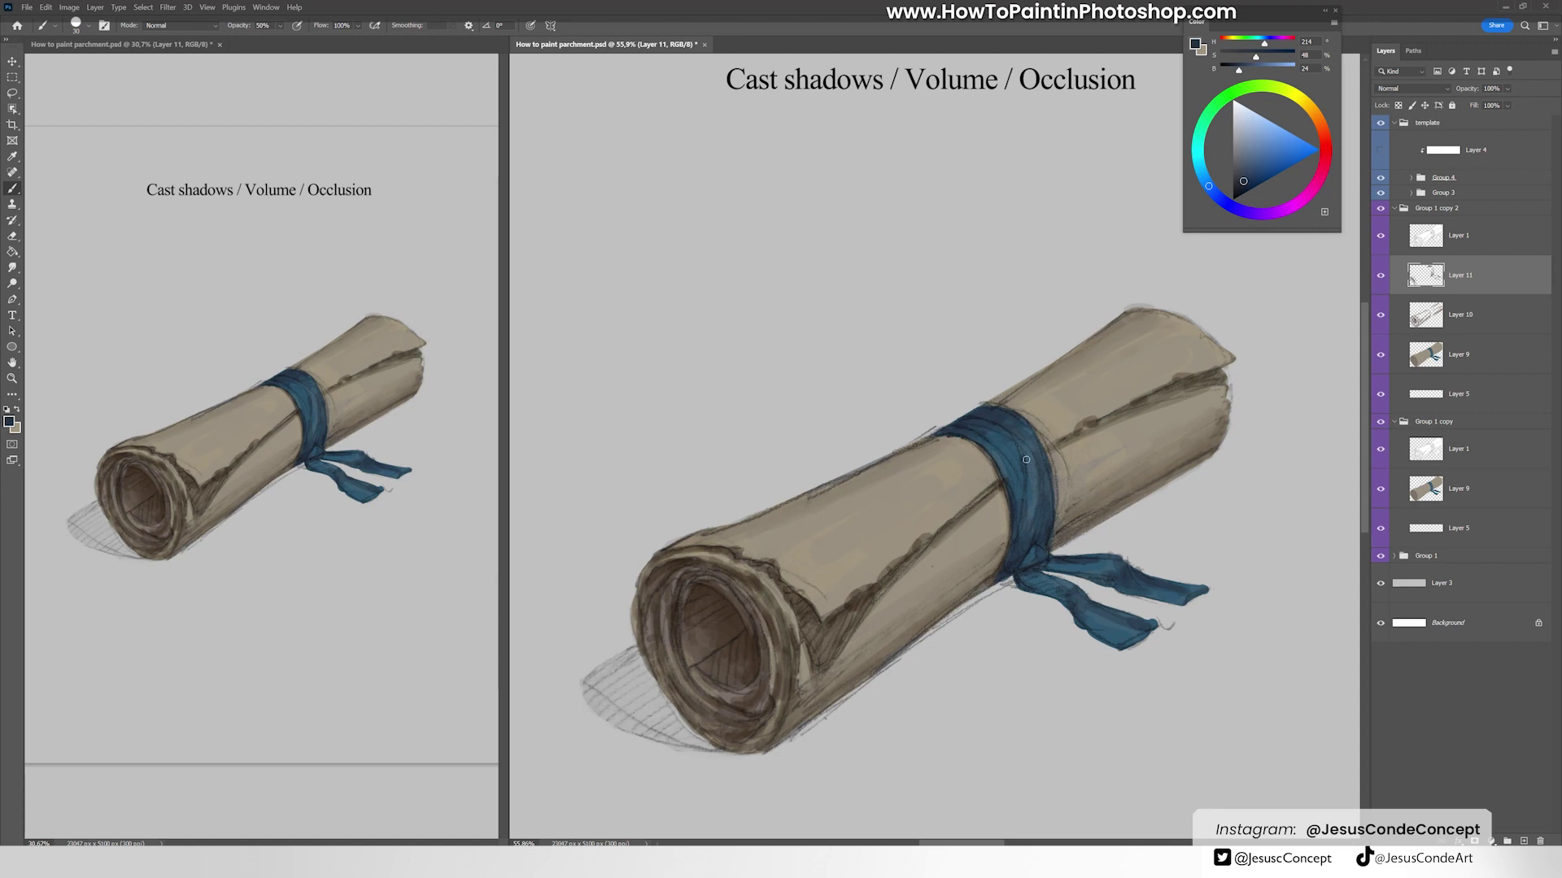
Step: Darken the fold below the torn edge and refine the scroll's far end with sampled colors, lowering brush opacity to 20%
alt+click(1008, 566)
drag(893, 574, 843, 636)
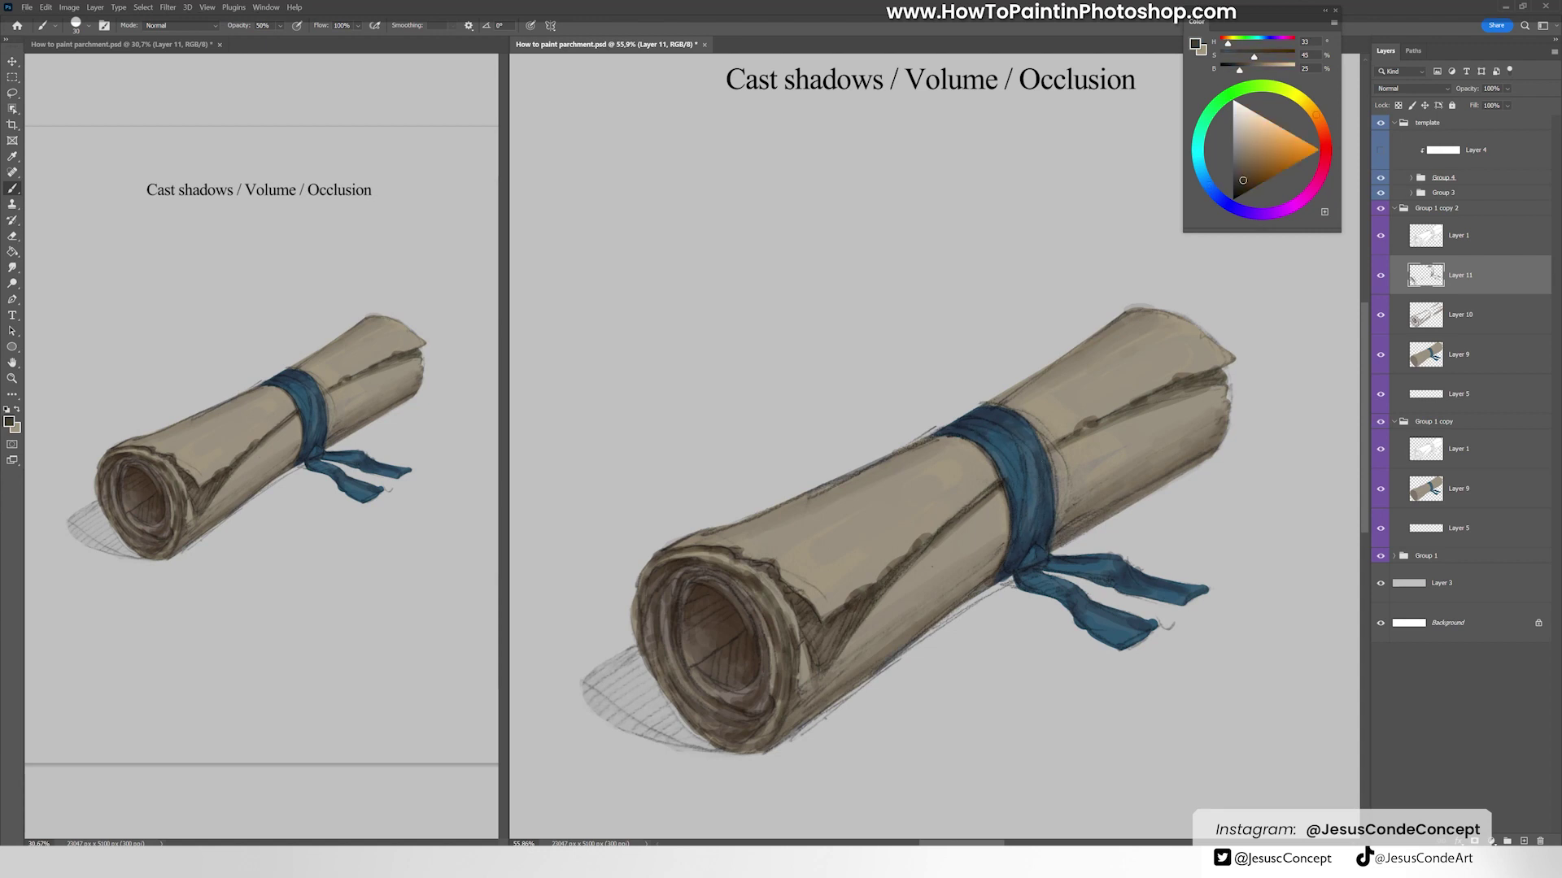
drag(1111, 322, 1196, 326)
key(2)
alt+click(1115, 319)
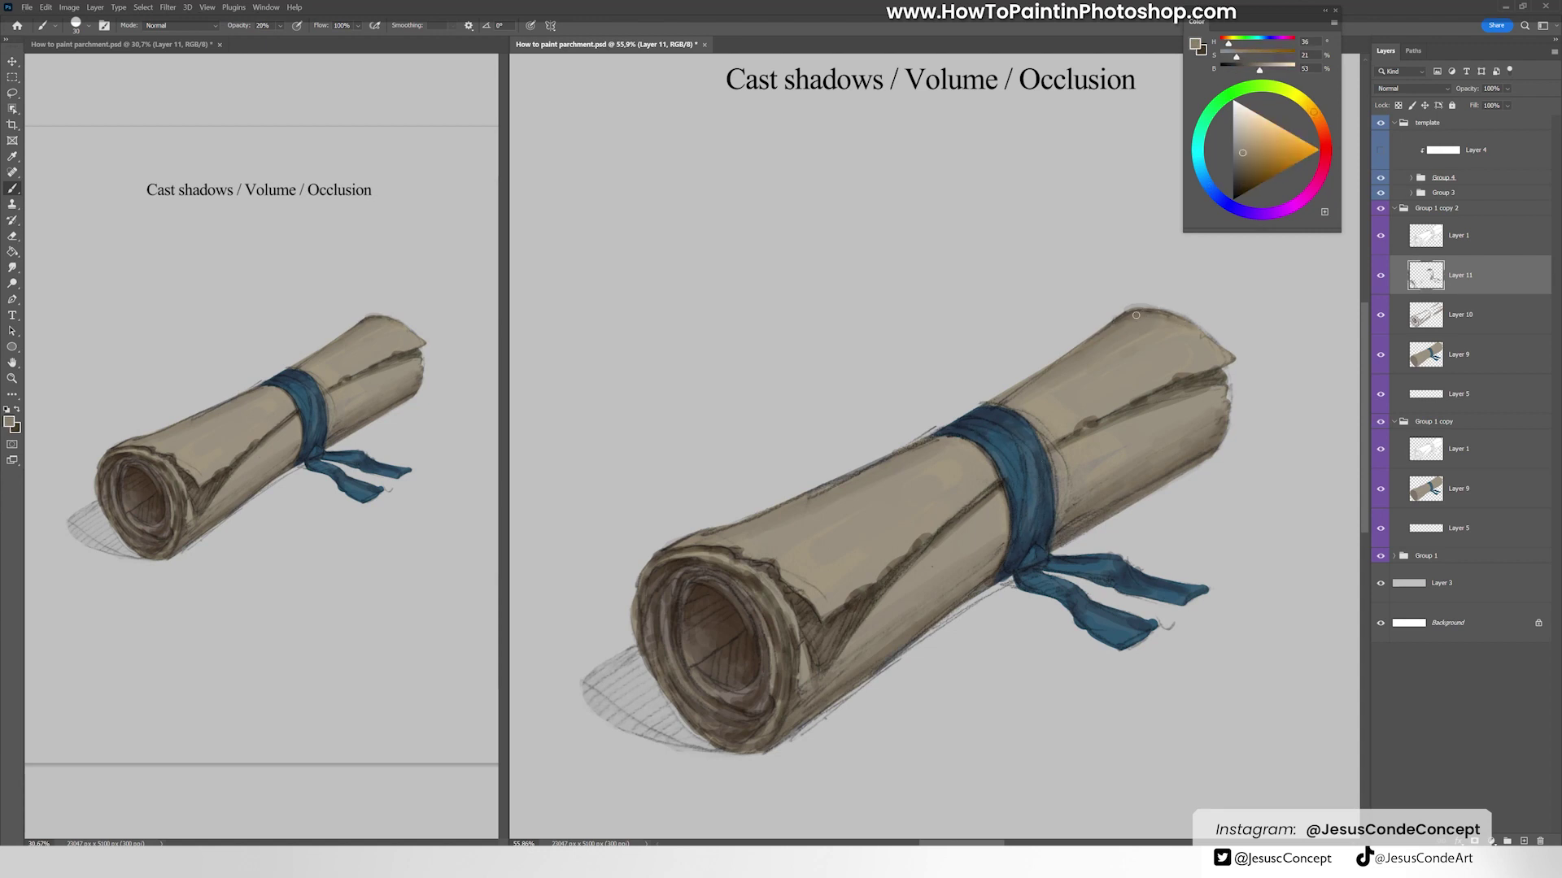
alt+click(699, 592)
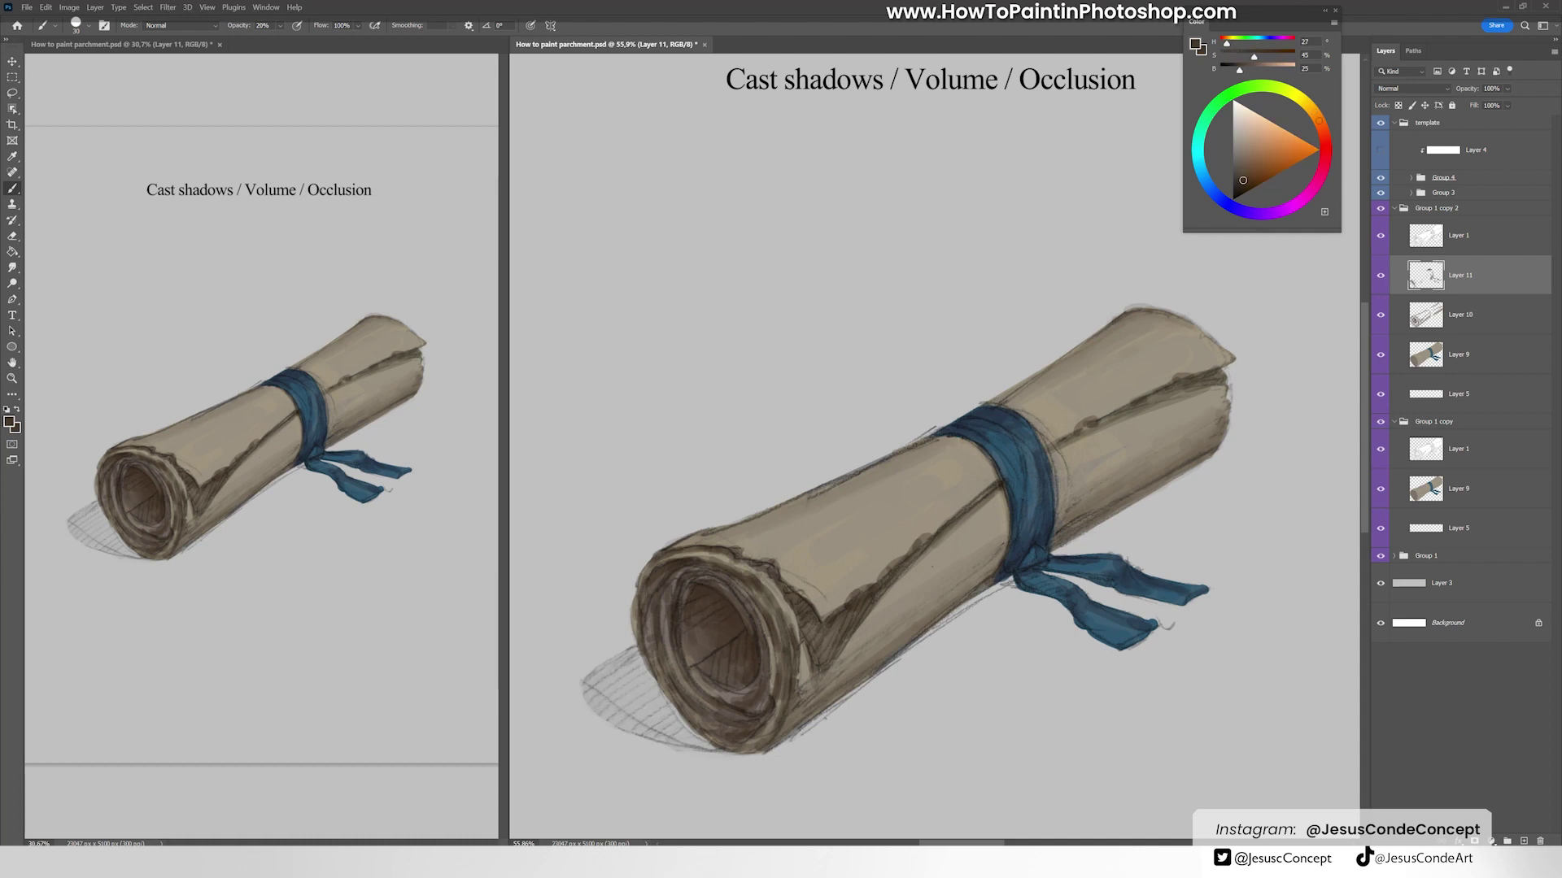
Step: Merge the two shadow layers down into the paint layer and save the document
key(ctrl+e)
key(ctrl+e)
key(ctrl+s)
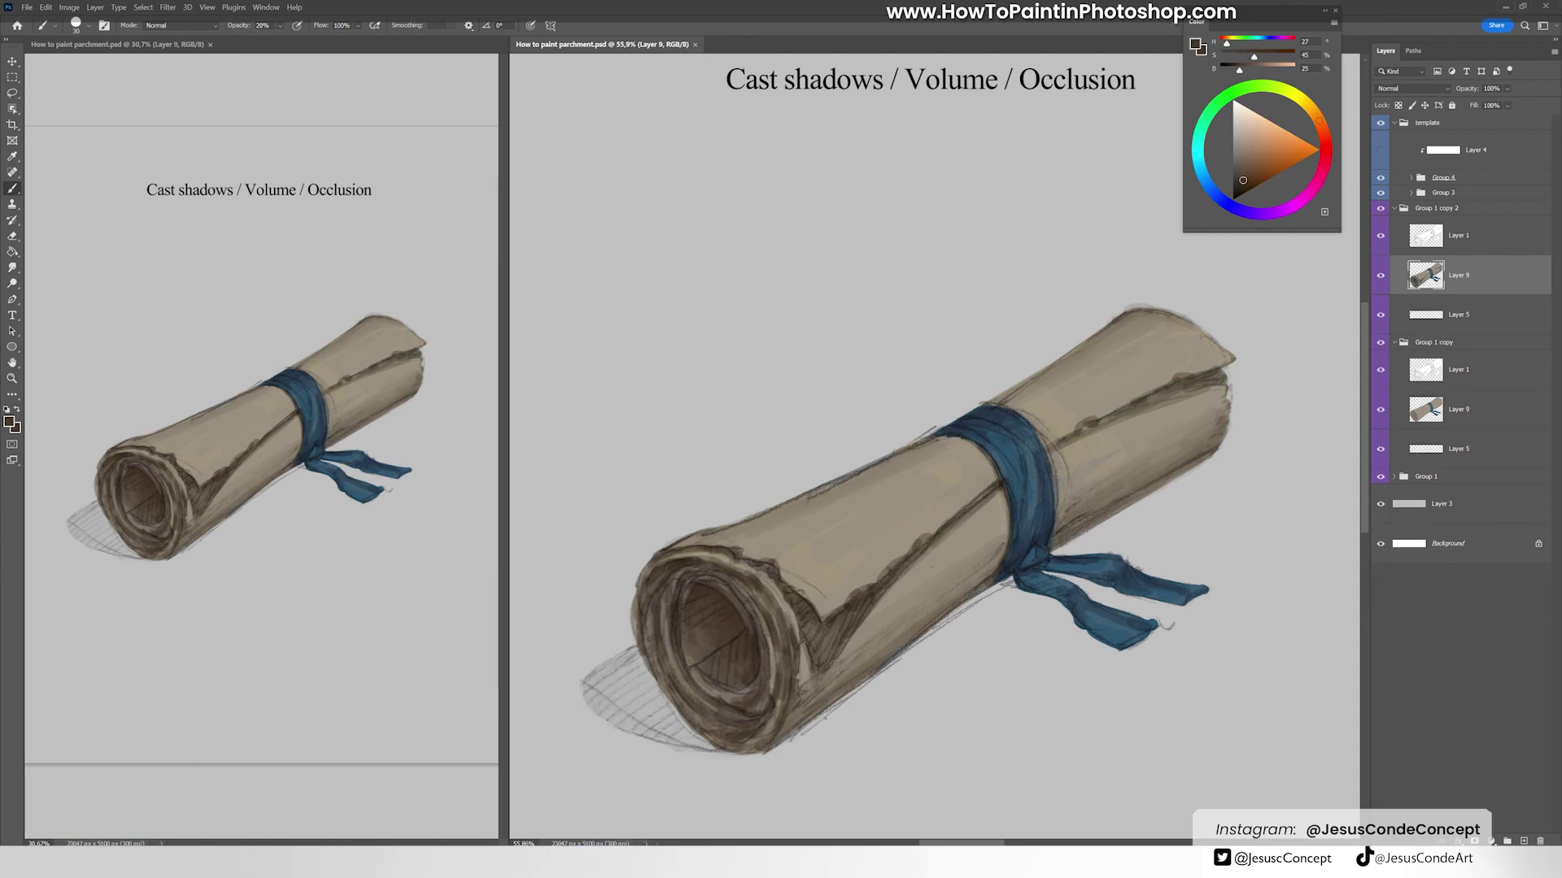
Step: Touch up the parchment, the torn edge and the rolled opening with sampled colors at 20% brush opacity
alt+click(1075, 501)
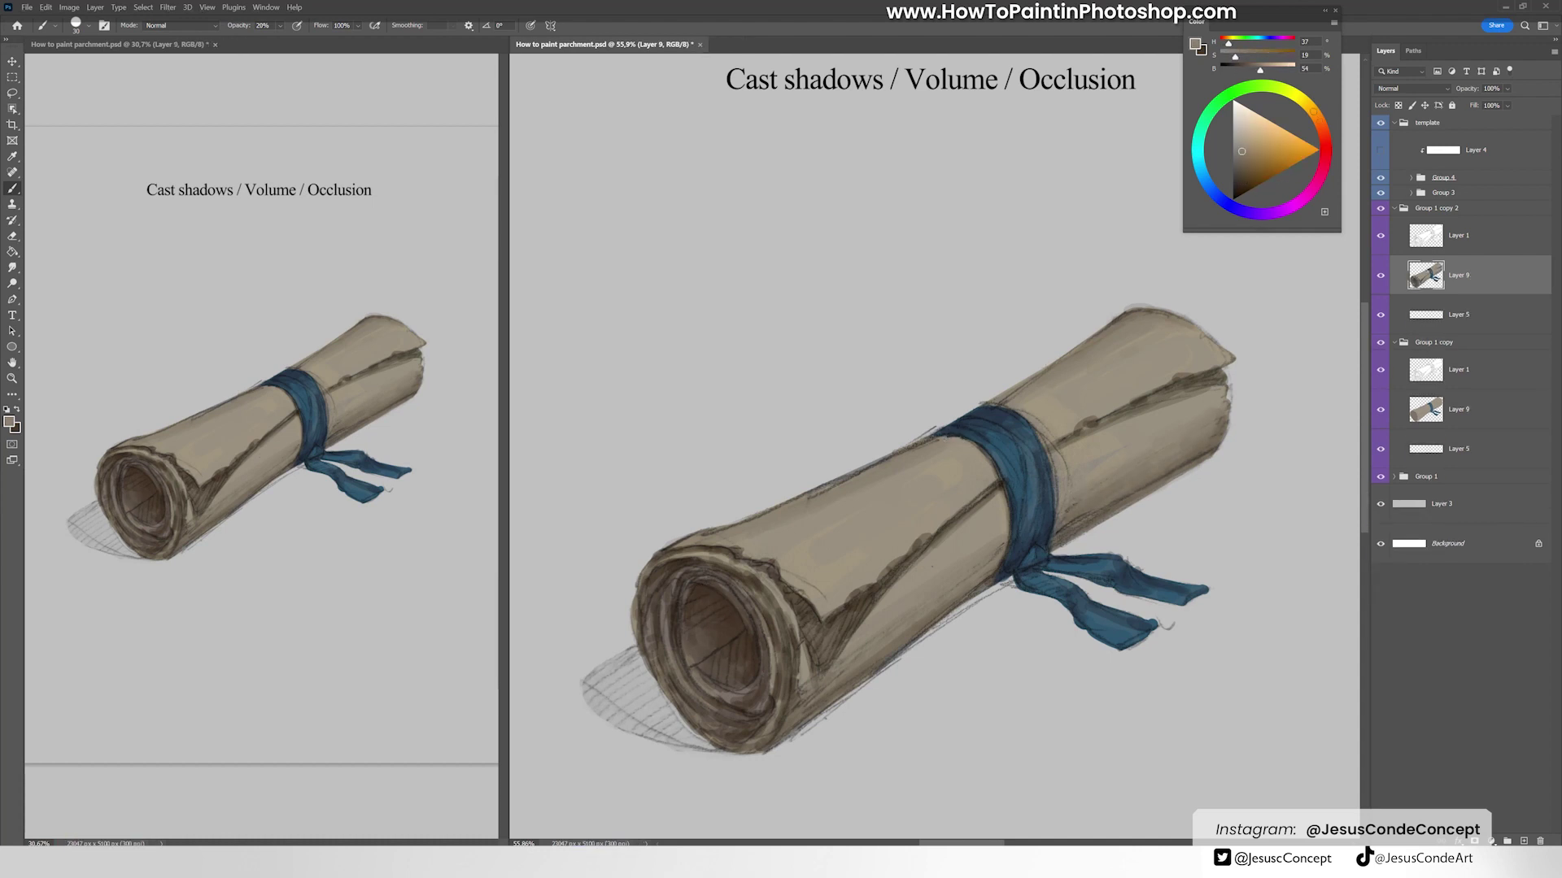
alt+click(824, 698)
alt+click(817, 683)
alt+click(875, 591)
alt+click(752, 670)
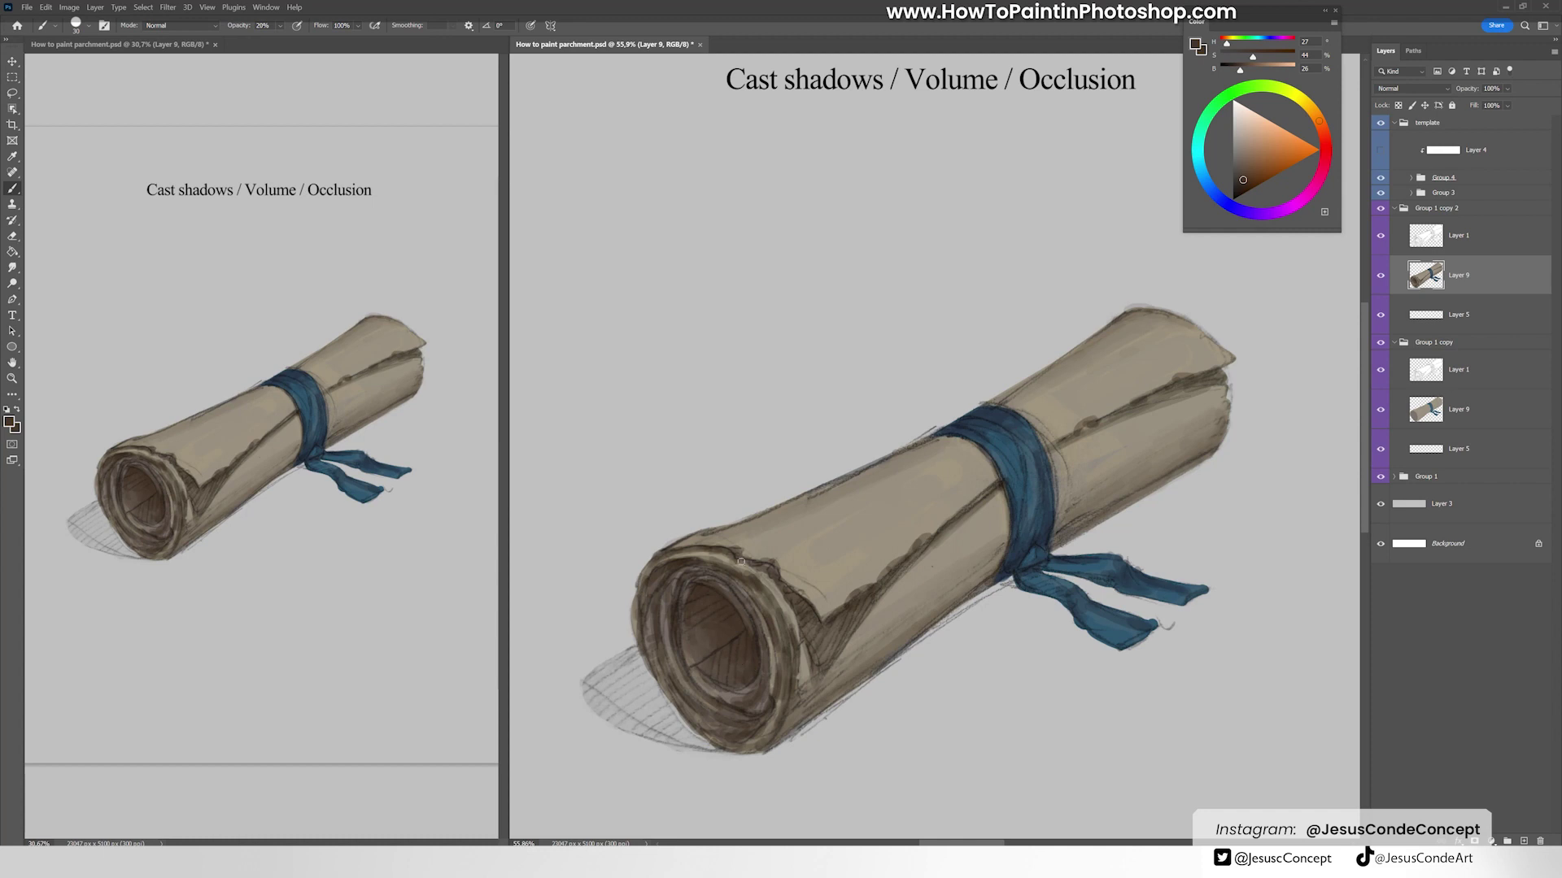
Step: Duplicate the shaded scroll's group into the Highlights column and center that copy in the second document view
key(alt+bracketright)
key(alt+bracketright)
key(v)
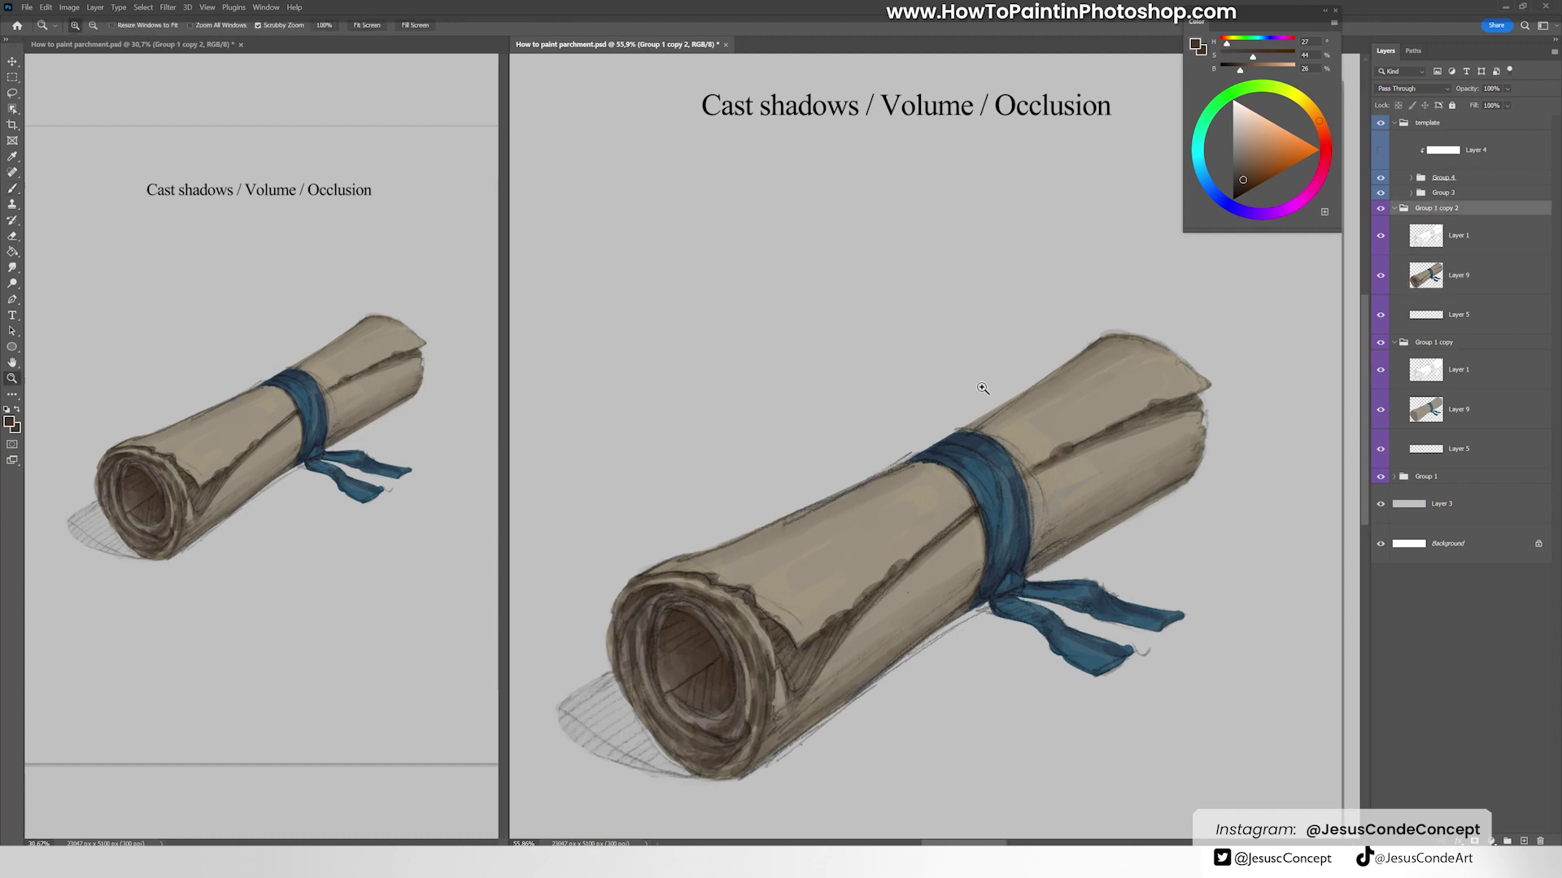
scroll(712, 472, down, 5)
drag(712, 471, 1083, 471)
drag(418, 538, 209, 519)
drag(488, 512, 293, 509)
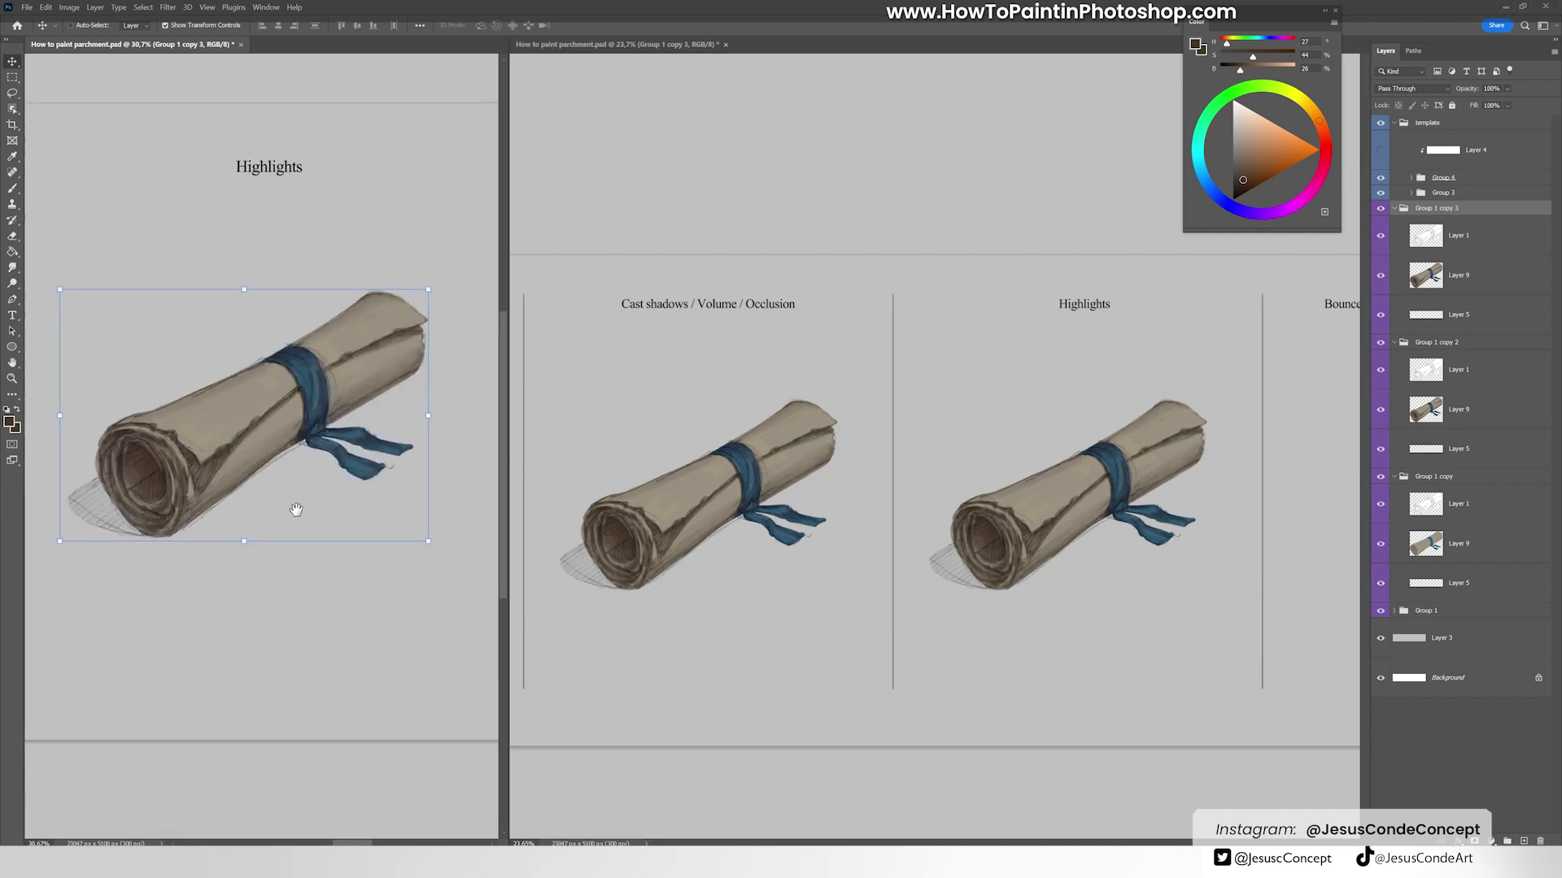
Step: Add a layer above the sketch in the Highlights copy and lighten the parchment near the front torn edge with a sampled cream at 20% opacity
click(1139, 444)
key(z)
drag(1138, 443, 1204, 439)
key(ctrl+shift+alt+n)
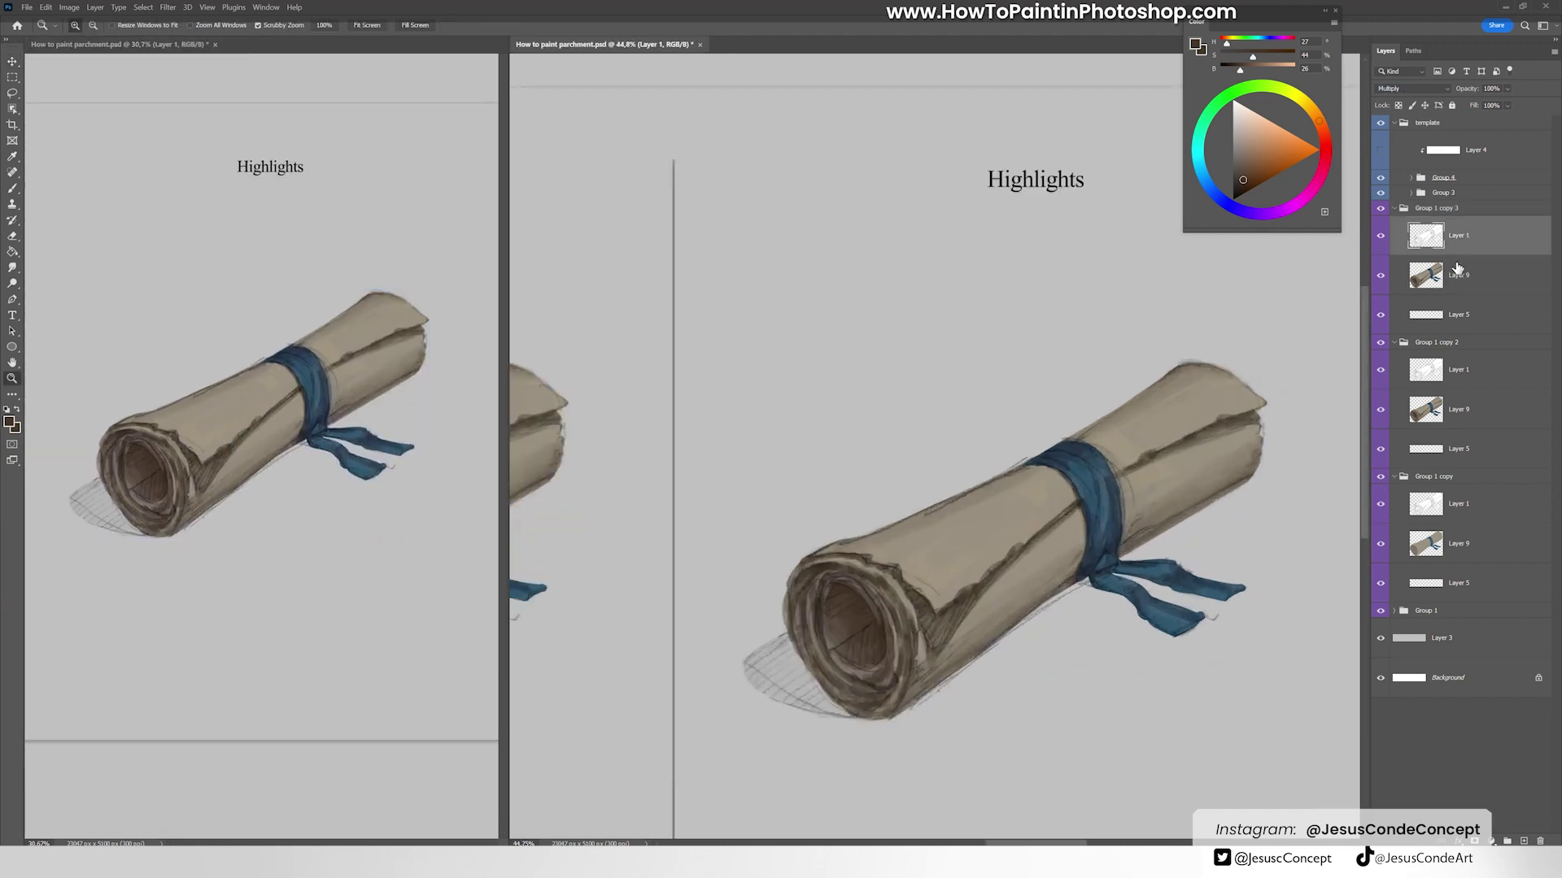
key(b)
scroll(989, 550, up, 3)
alt+click(875, 545)
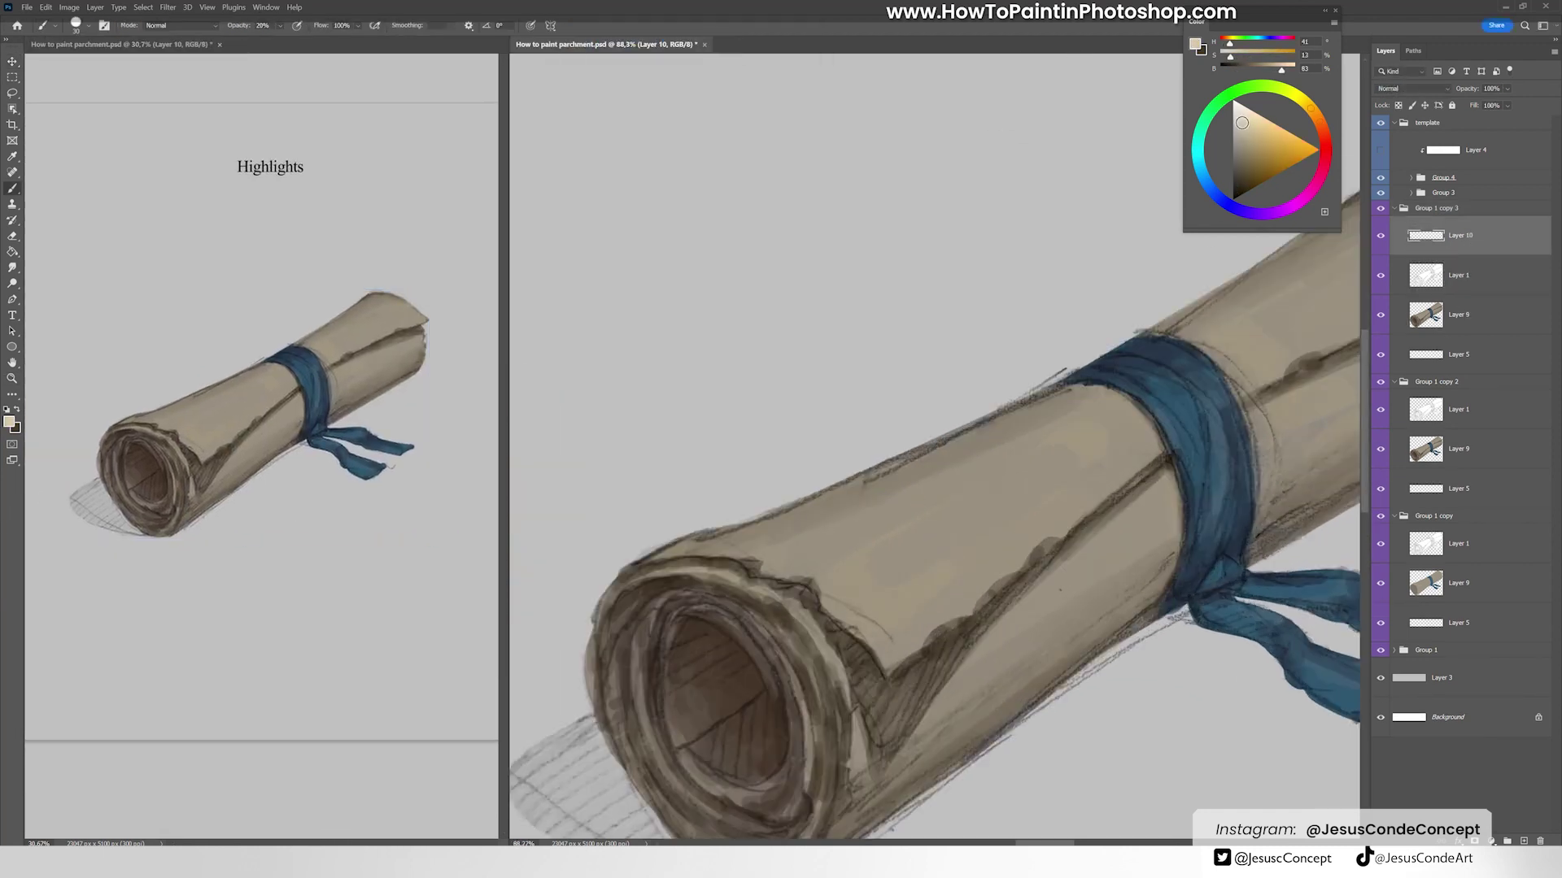
mouse_move(846, 622)
mouse_down()
mouse_move(907, 618)
mouse_move(923, 642)
mouse_move(878, 633)
mouse_up()
Step: Paint soft cream highlights along the upper sheet of the scroll's far end, beyond the ribbon
drag(1057, 488, 878, 585)
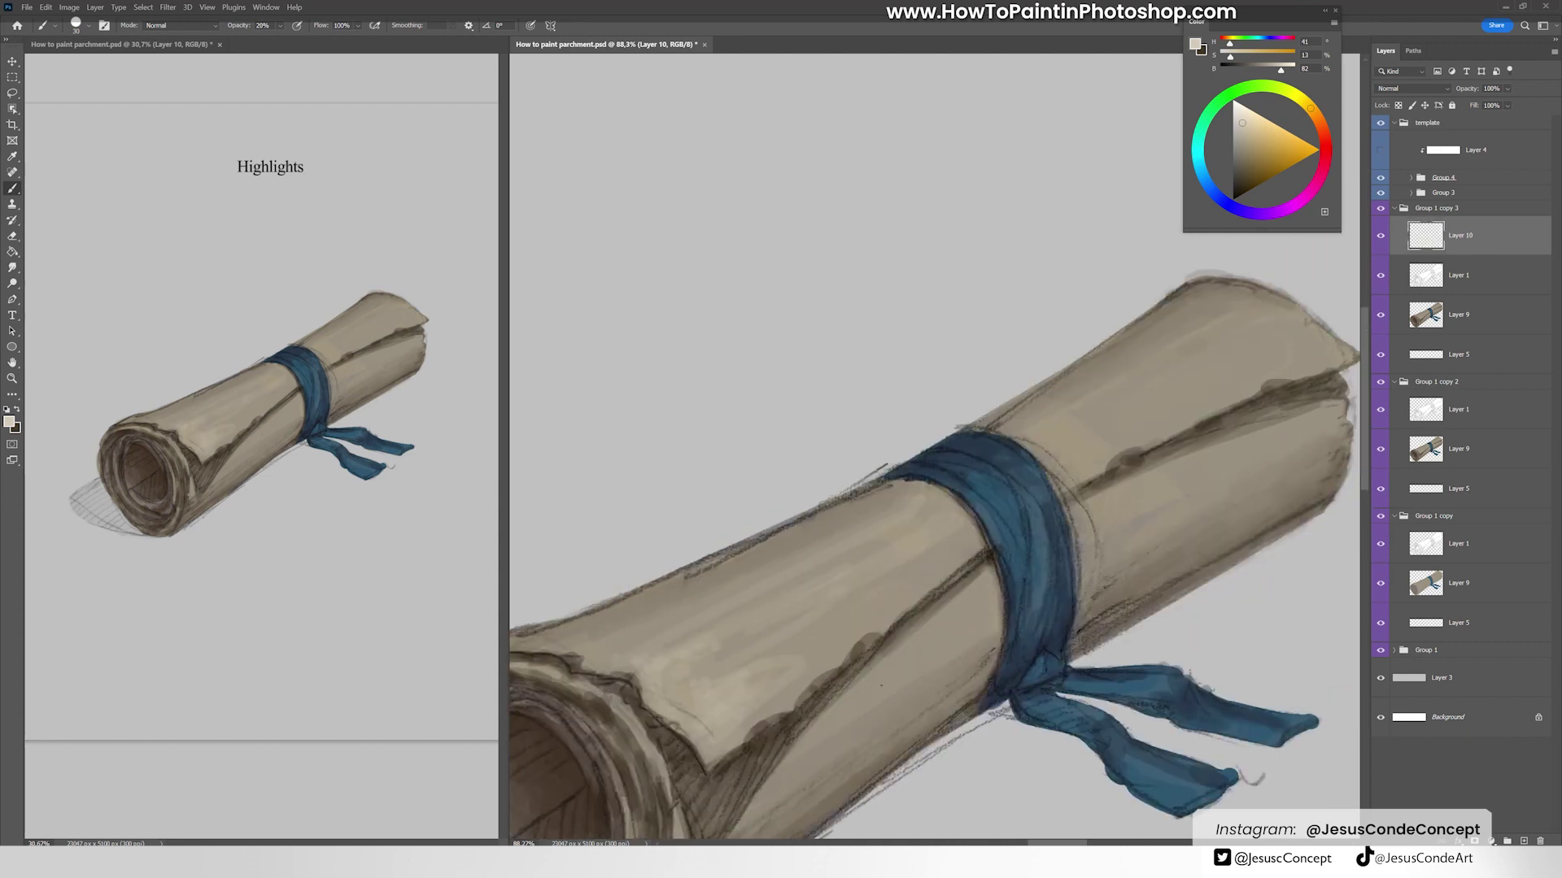
drag(1033, 457, 1301, 323)
drag(1164, 424, 1253, 371)
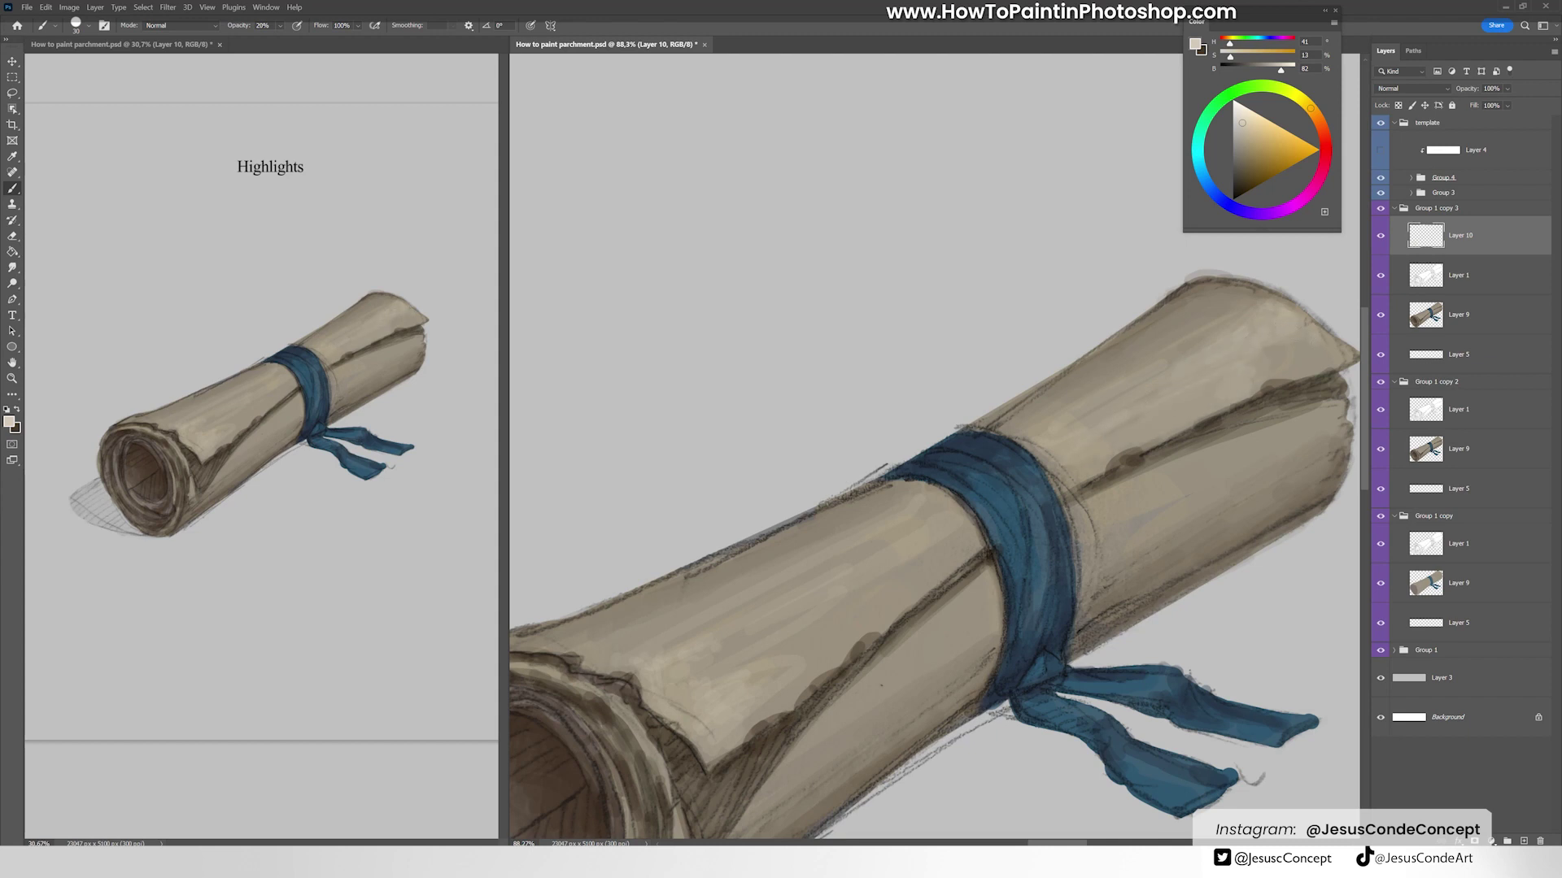
mouse_move(1165, 420)
mouse_down()
mouse_move(1304, 350)
mouse_move(1323, 302)
mouse_up()
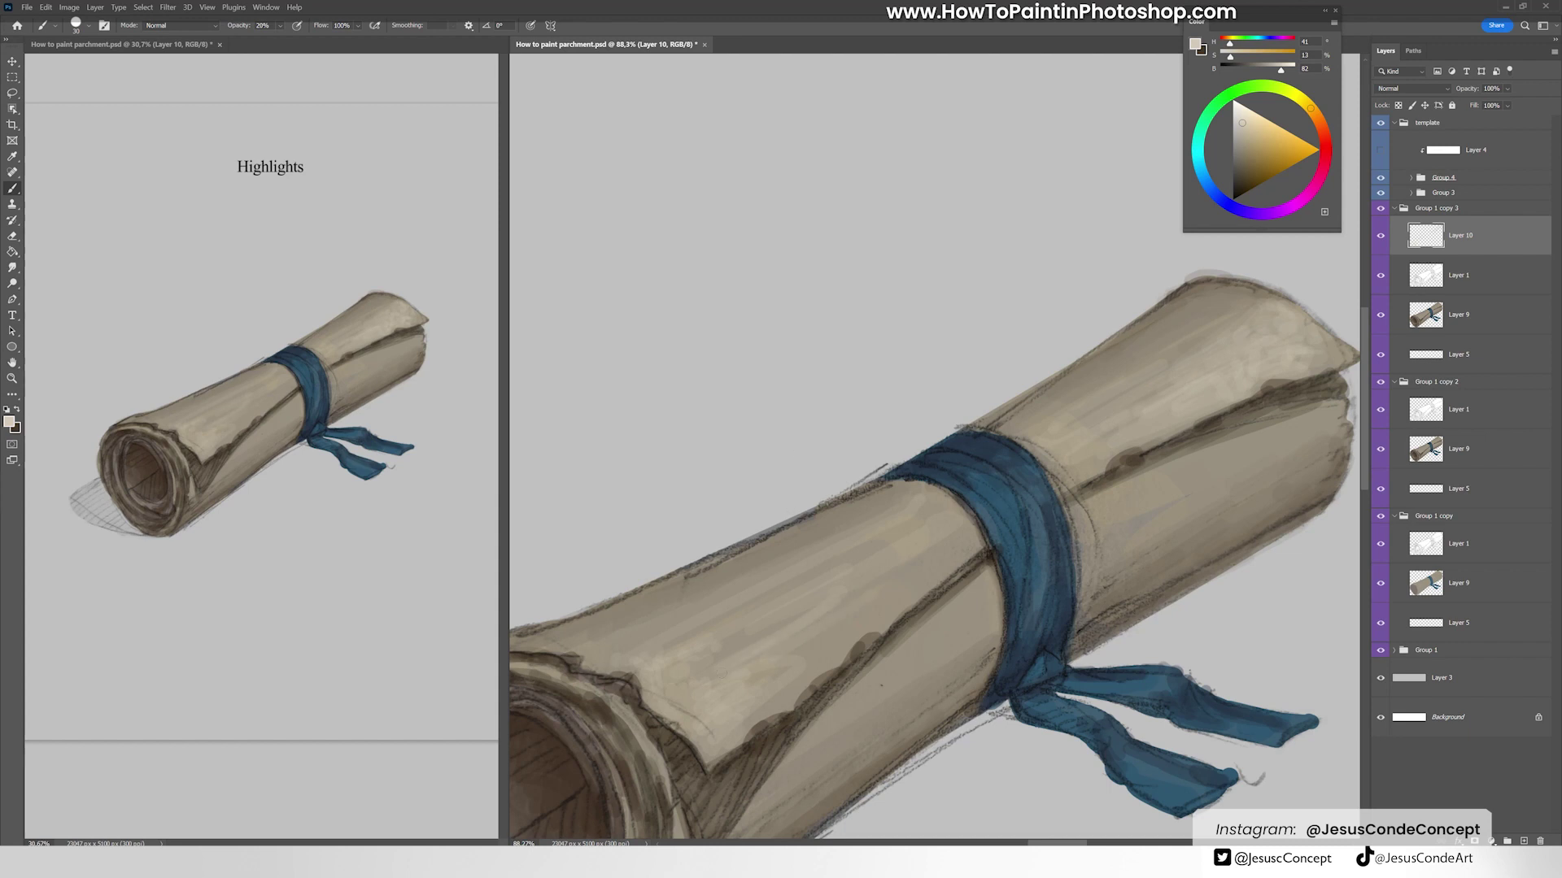
Step: Build up cream highlights beside the front torn edge and along the lower roll on both sides of the ribbon
drag(765, 634, 699, 666)
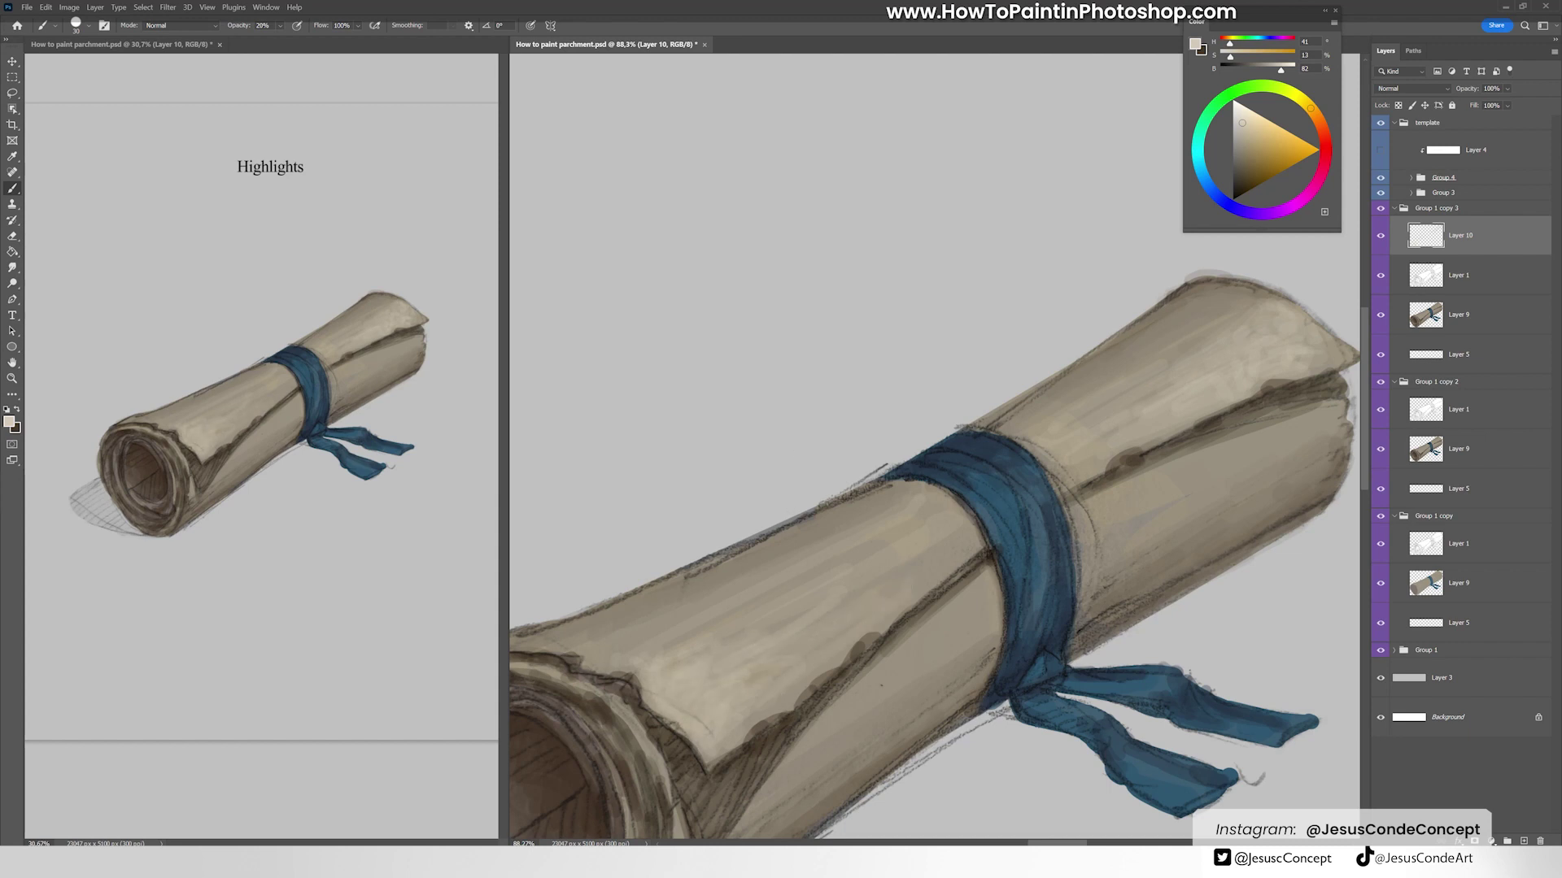
drag(932, 623, 979, 579)
mouse_move(1119, 505)
mouse_down()
mouse_move(1073, 527)
mouse_move(1184, 451)
mouse_up()
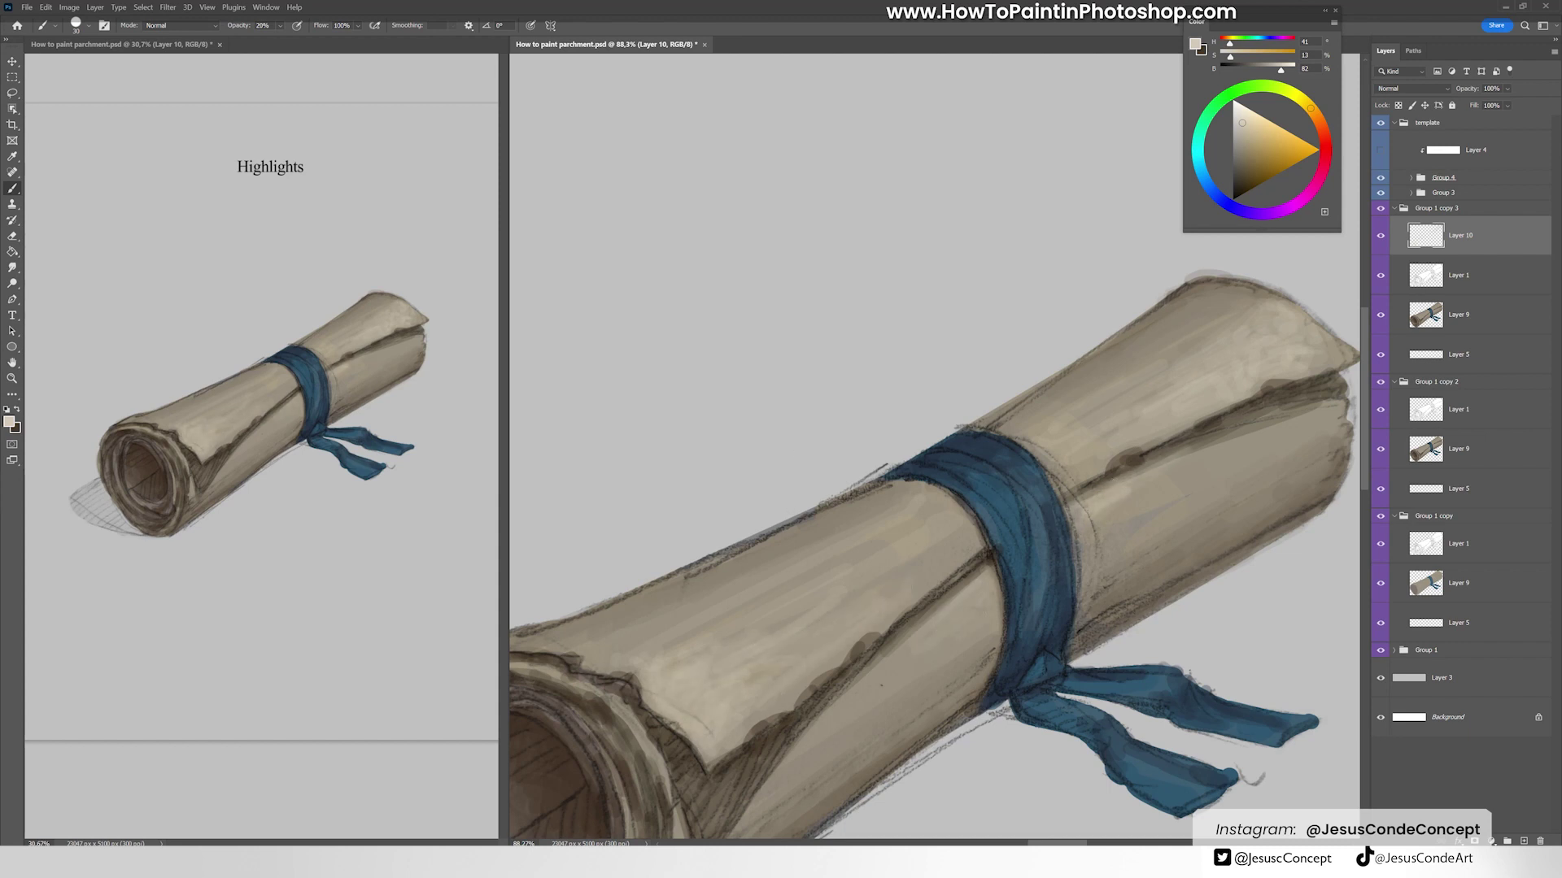
drag(1090, 536, 1147, 493)
mouse_move(942, 620)
mouse_down()
mouse_move(983, 588)
mouse_move(909, 655)
mouse_up()
drag(838, 699, 927, 620)
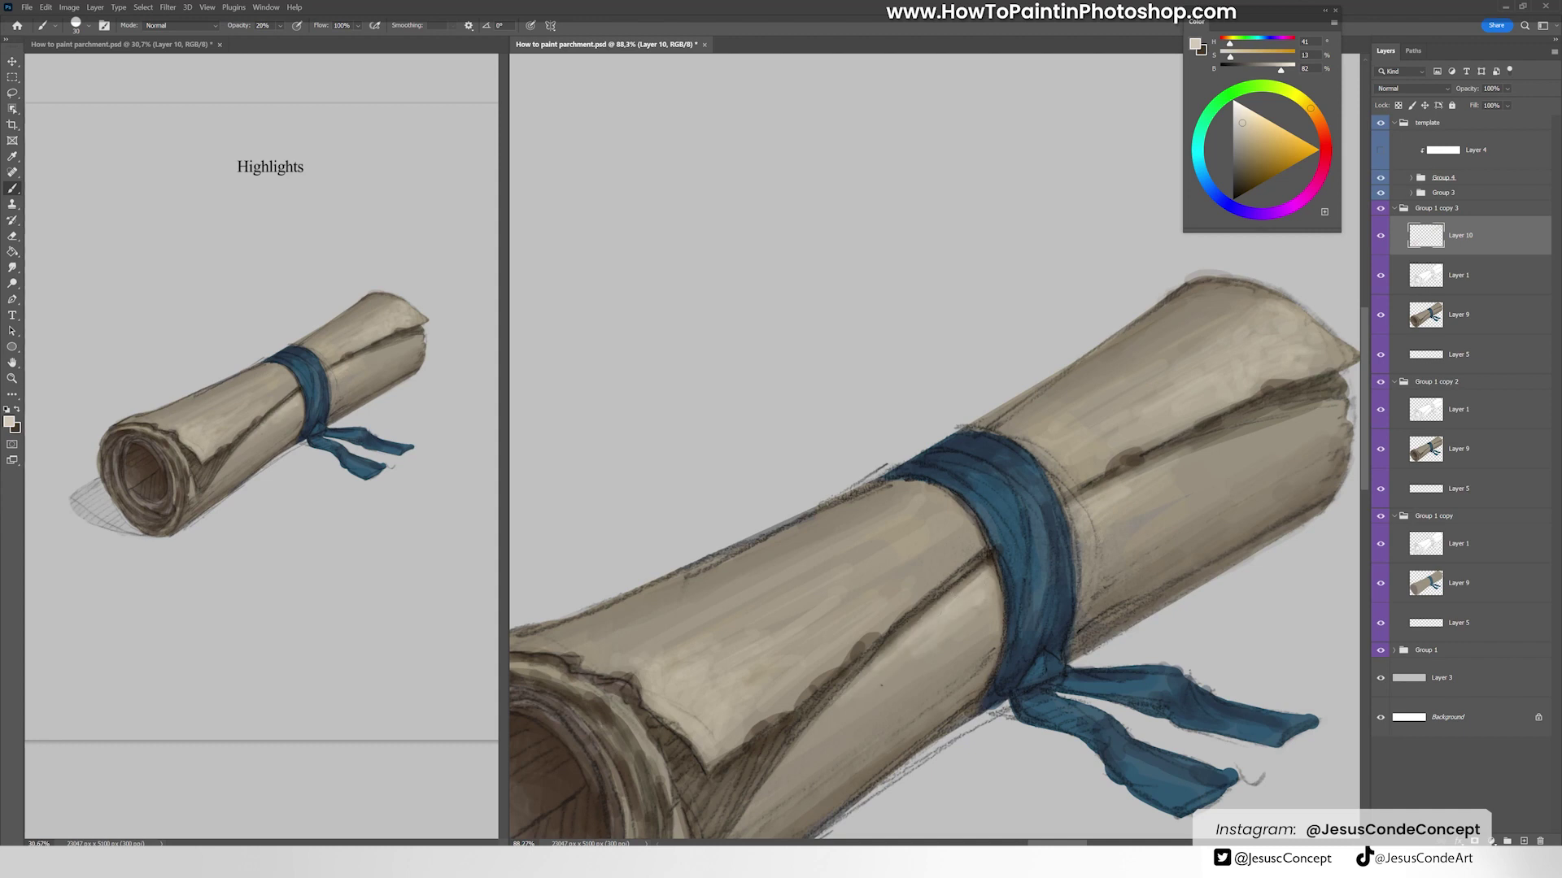
mouse_move(898, 675)
mouse_down()
mouse_move(973, 626)
mouse_move(1004, 572)
mouse_up()
drag(1077, 530, 1111, 515)
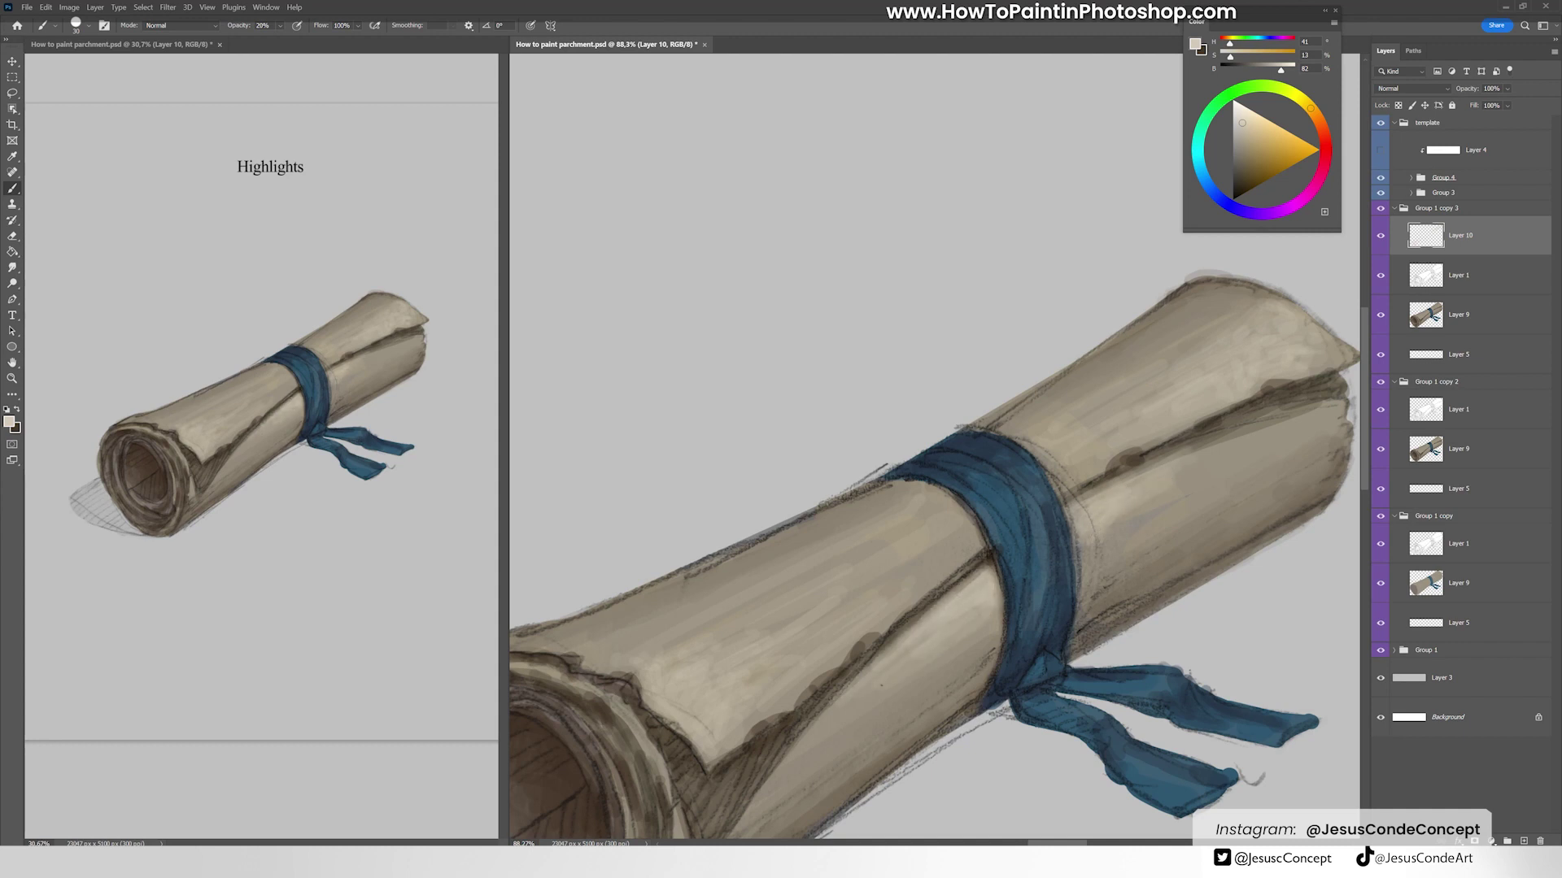
Step: Reinforce the lengthwise cream highlights on the parchment around the ribbon and across the far end
drag(1102, 459, 1044, 491)
mouse_move(980, 537)
mouse_down()
mouse_move(892, 602)
mouse_move(984, 553)
mouse_up()
drag(1064, 490, 1129, 453)
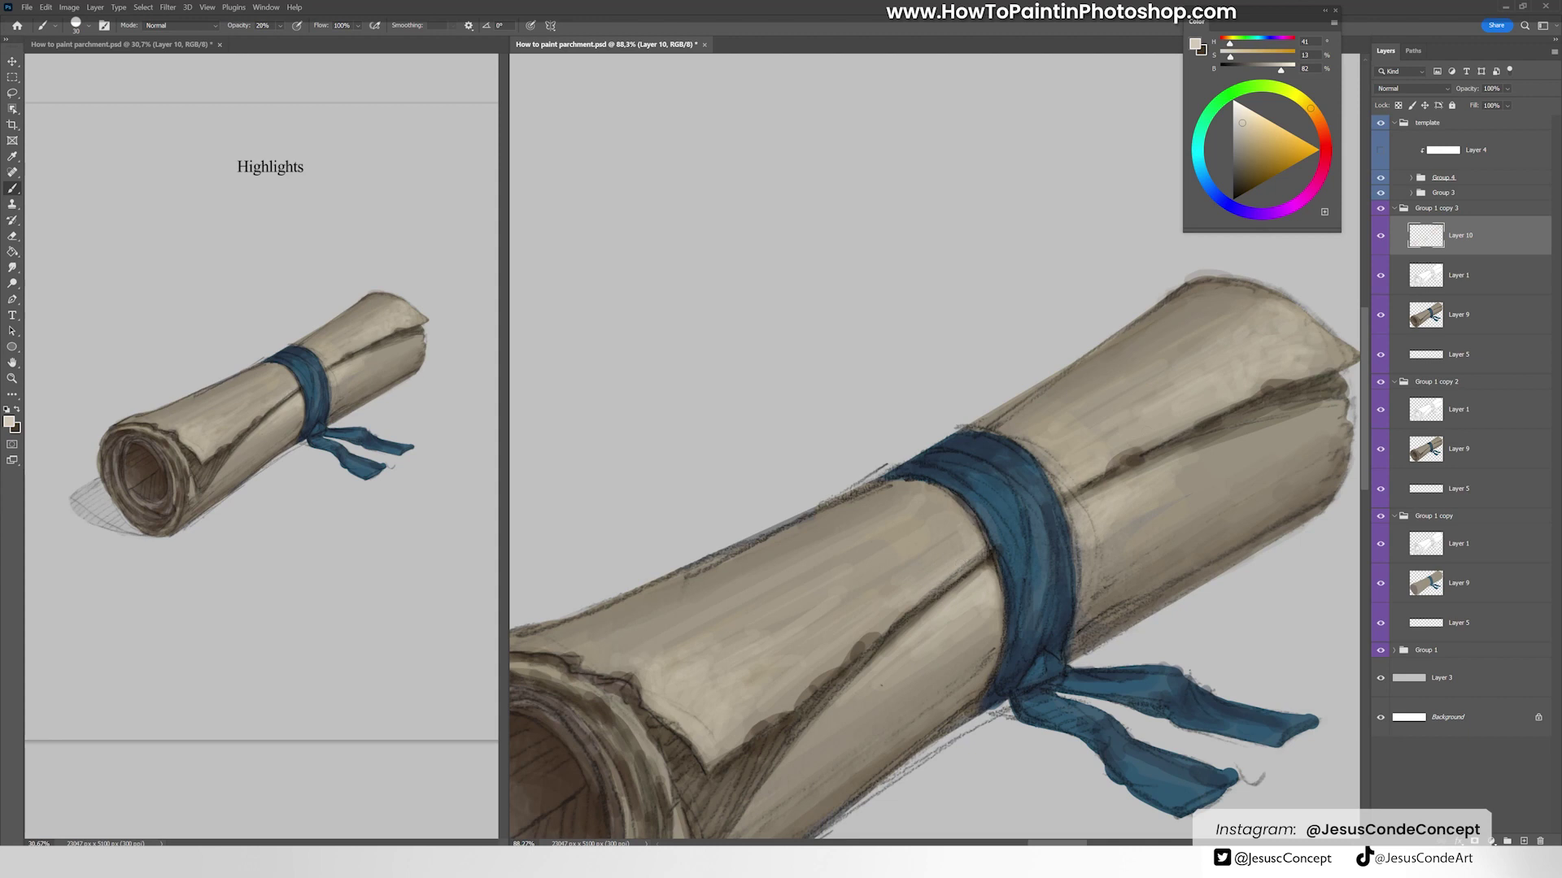
drag(1086, 562, 1230, 442)
drag(1236, 452, 1267, 431)
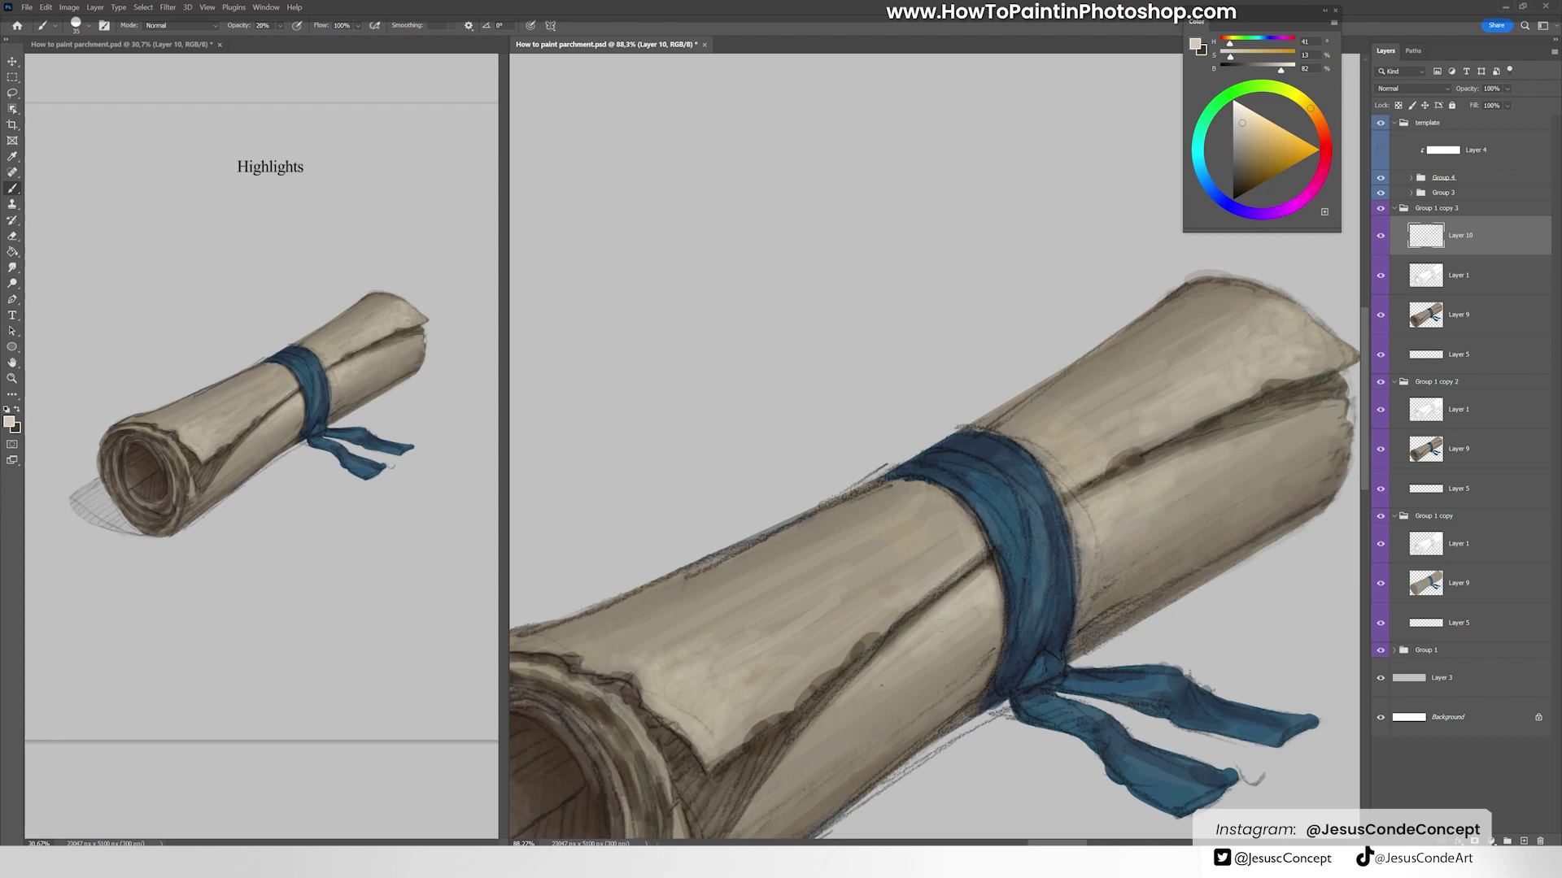
mouse_move(976, 530)
mouse_down()
mouse_move(886, 593)
mouse_move(770, 631)
mouse_up()
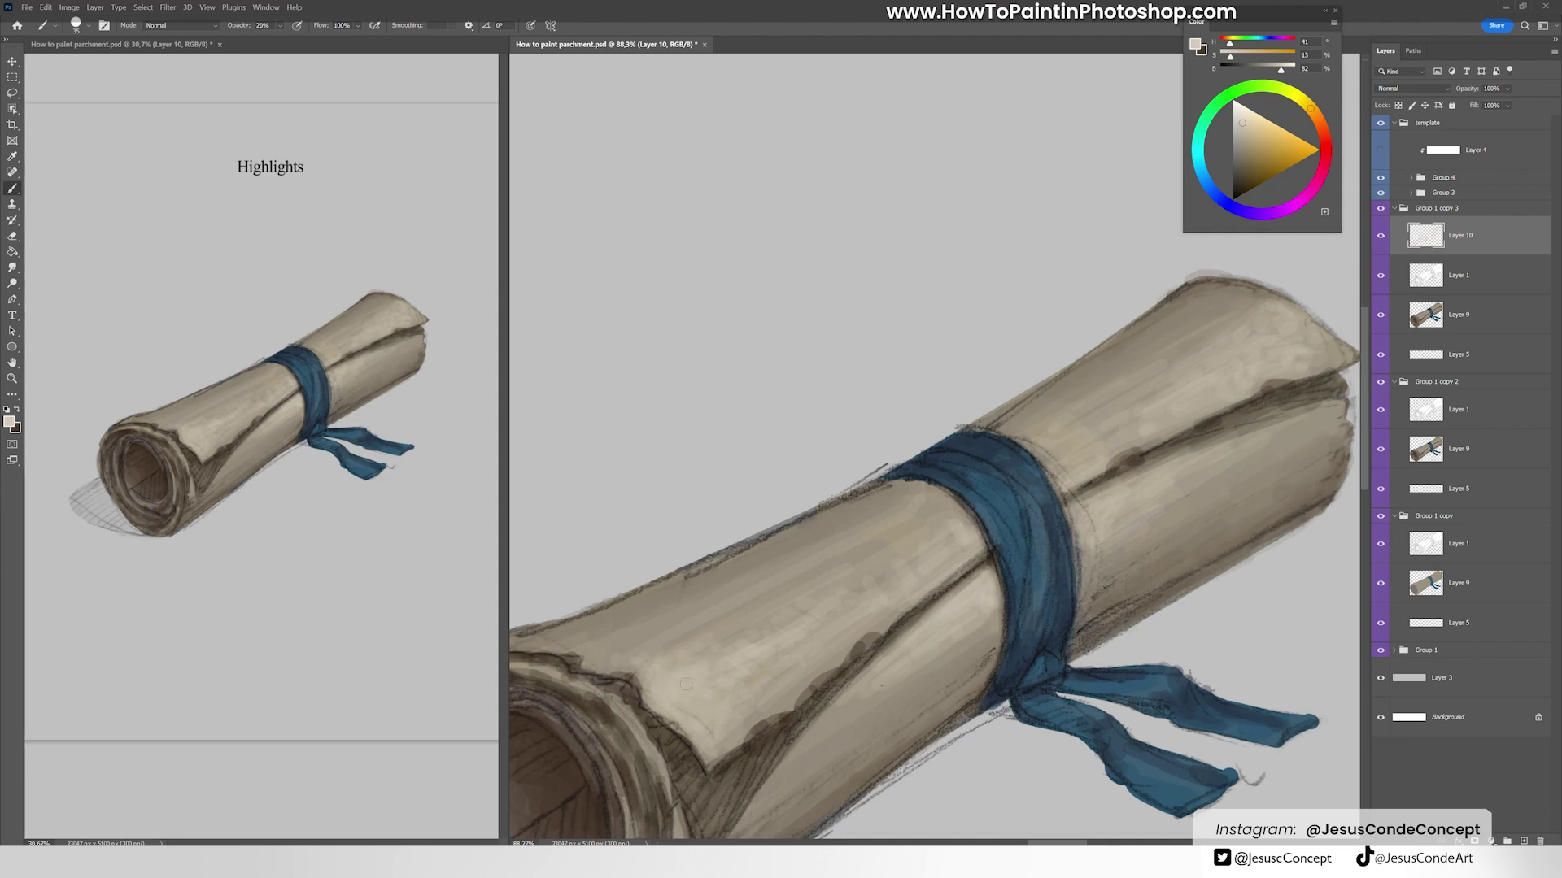
drag(1078, 458, 1045, 486)
drag(1141, 414, 1097, 441)
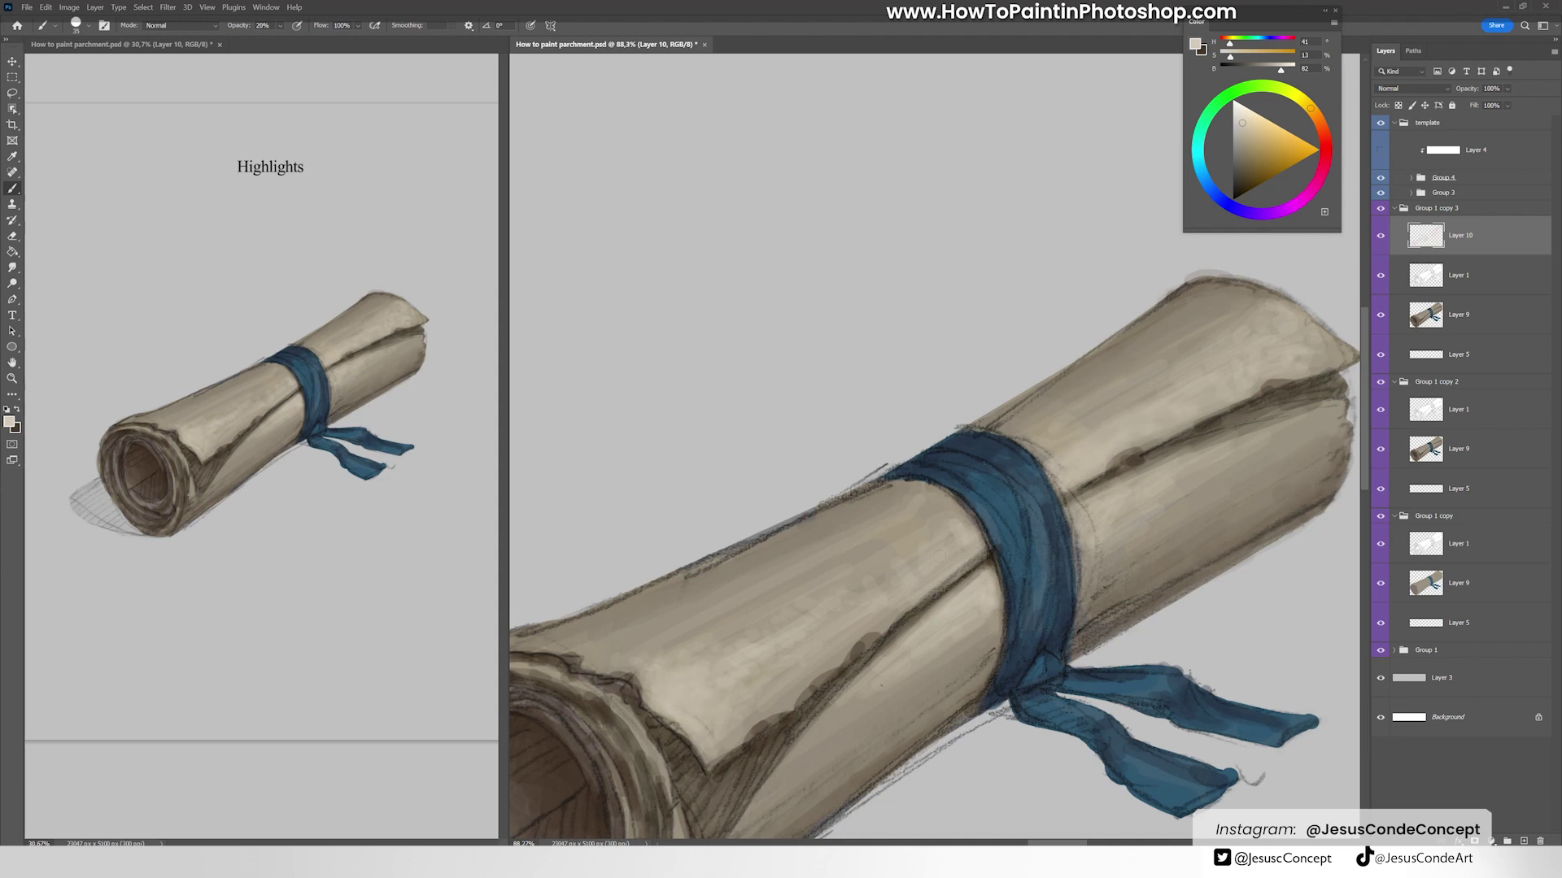
drag(976, 547, 901, 600)
mouse_move(950, 516)
mouse_down()
mouse_move(820, 592)
mouse_move(960, 451)
mouse_up()
Step: Paint crisp light edges on the rolled opening's layers and the far torn edge with a smaller brush at 100% opacity and sampled parchment colors
key(bracketleft)
key(0)
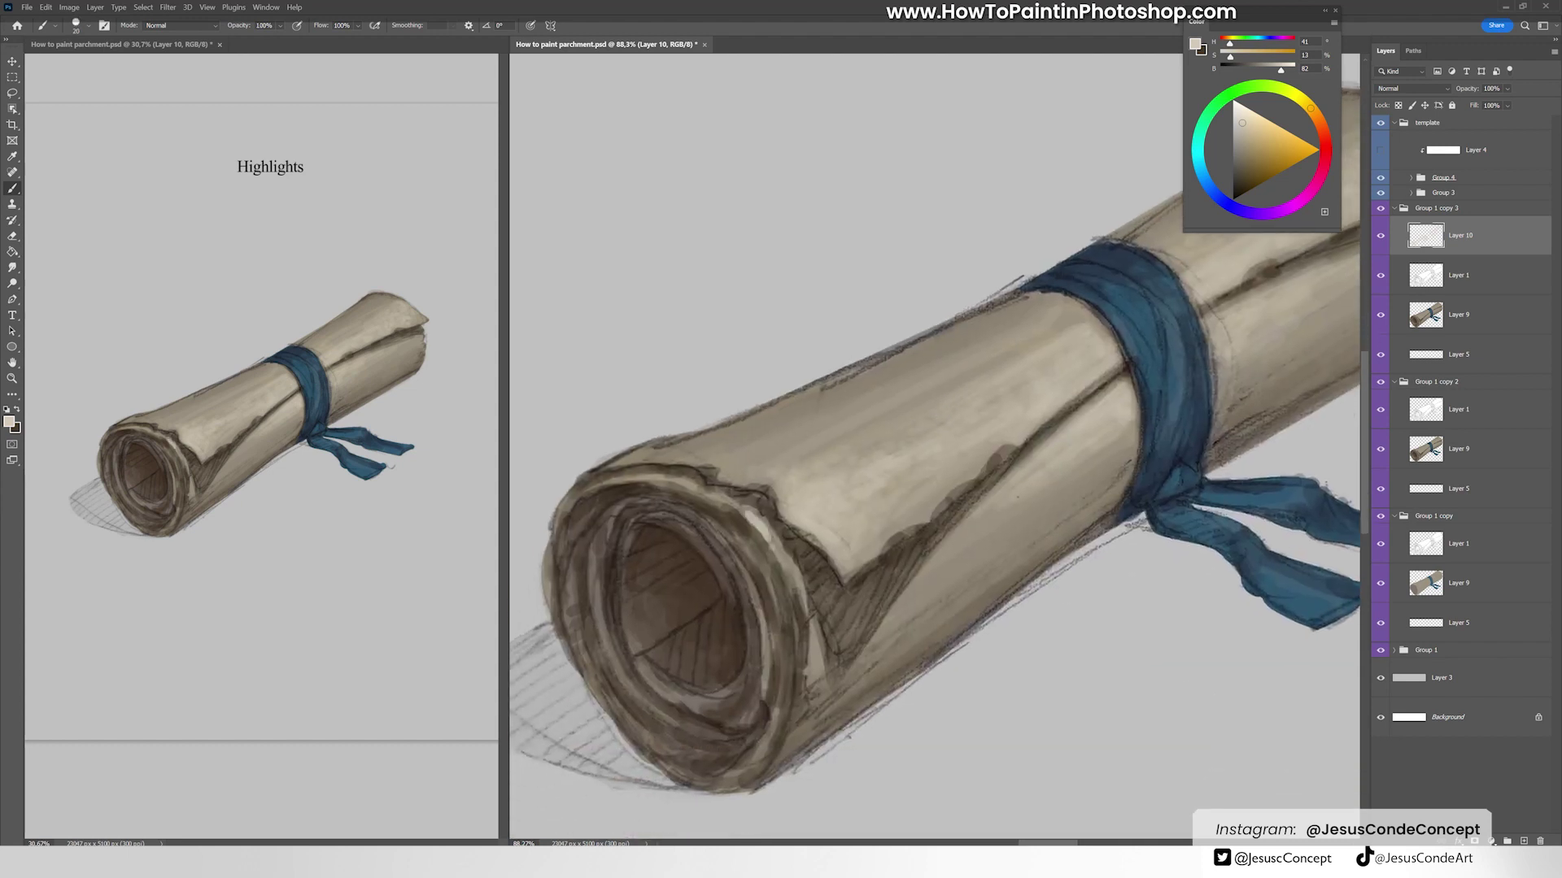
mouse_move(735, 514)
mouse_down()
mouse_move(813, 517)
mouse_move(734, 533)
mouse_move(762, 580)
mouse_up()
alt+click(867, 475)
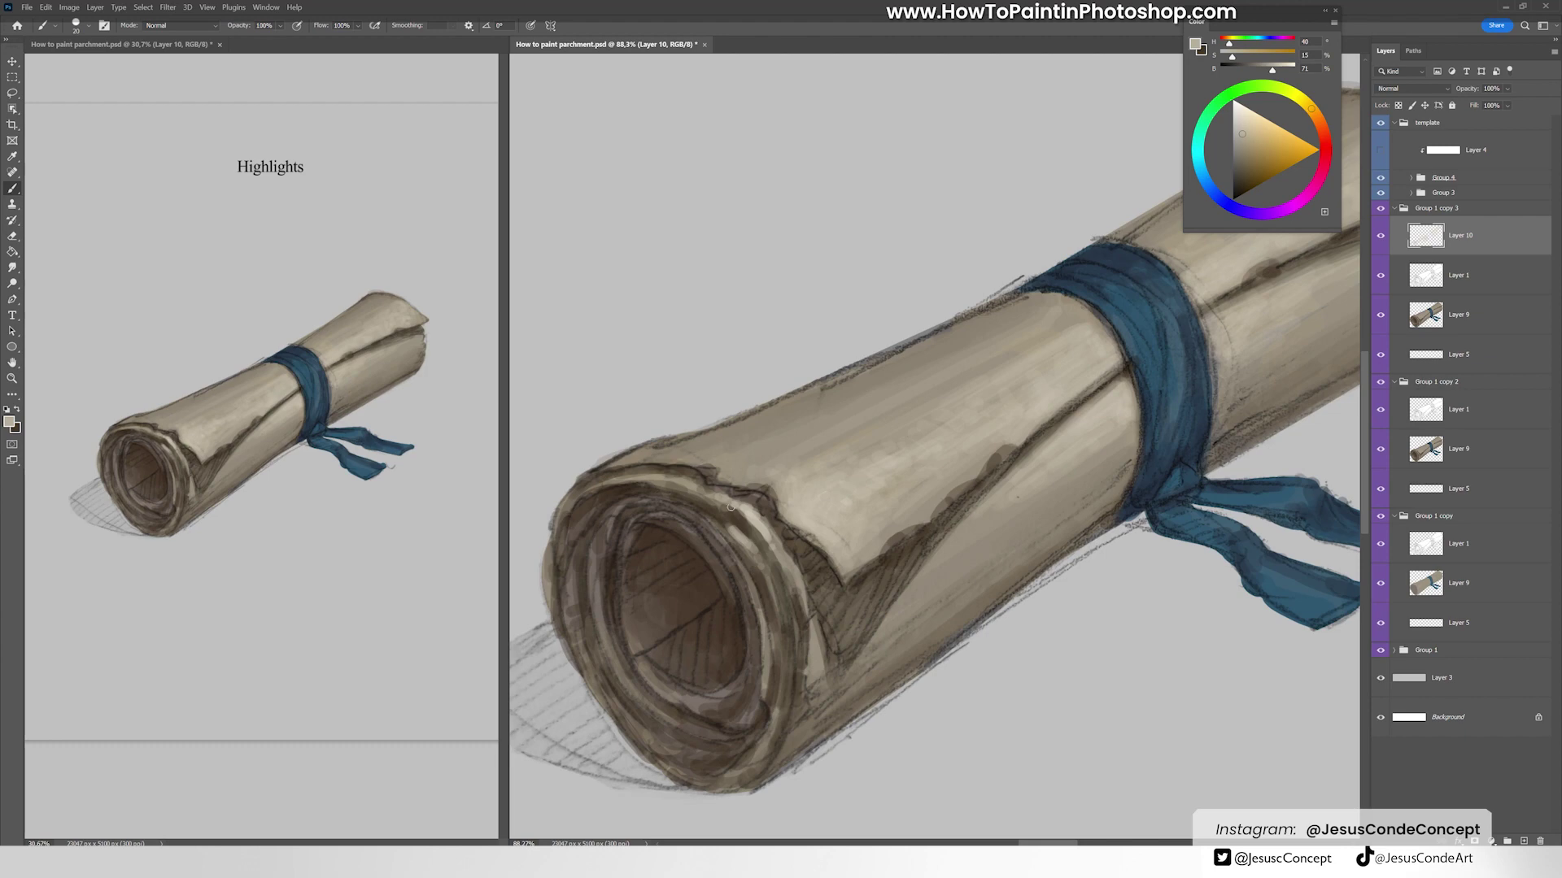
key(bracketleft)
drag(720, 524, 760, 608)
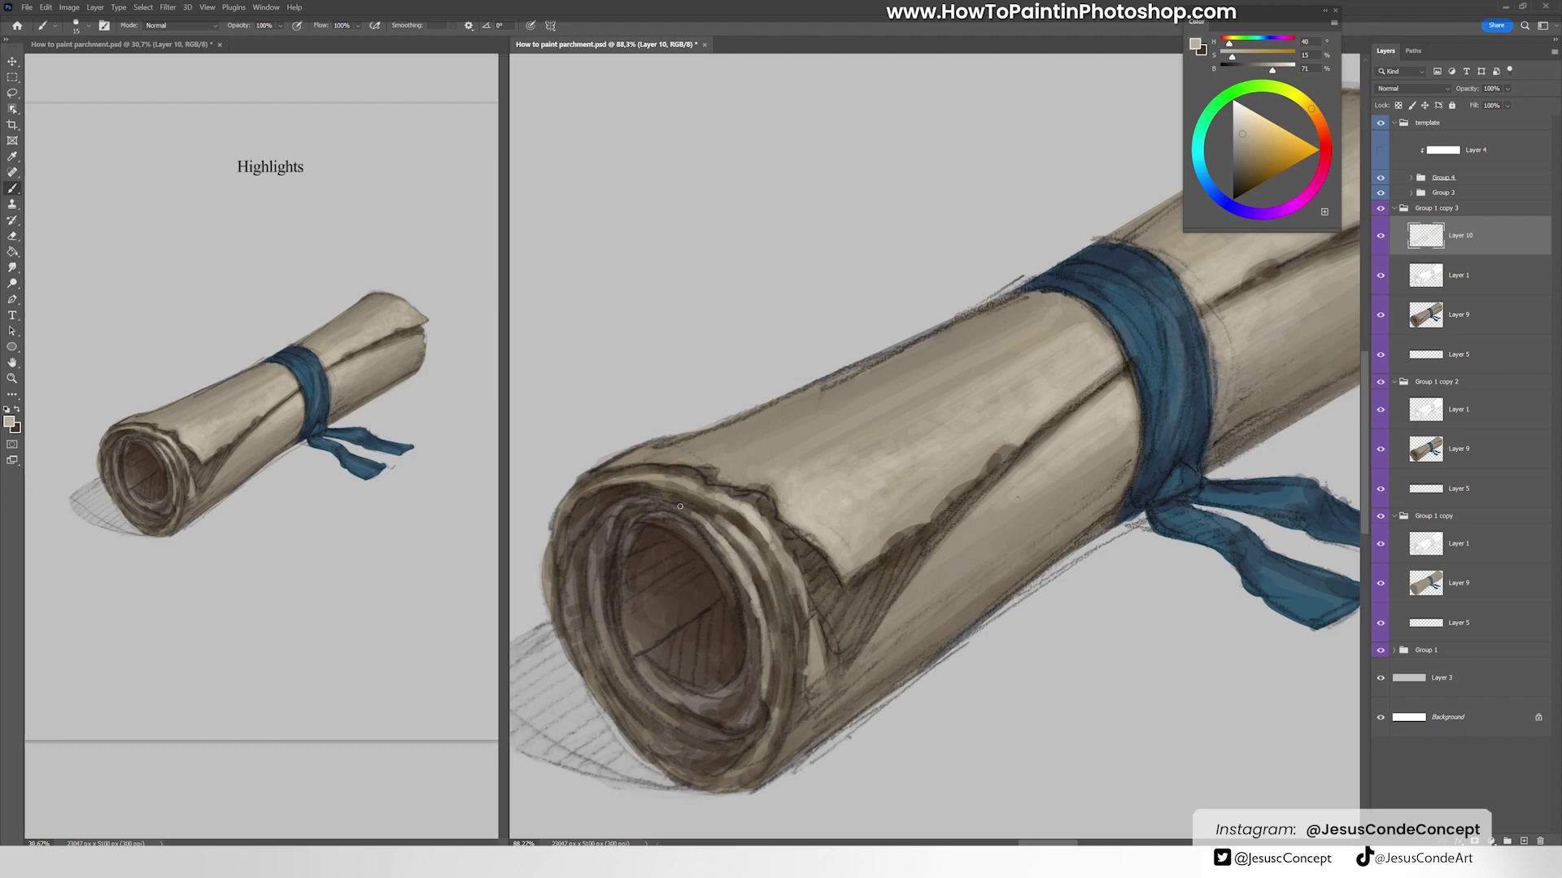
drag(1256, 289, 987, 427)
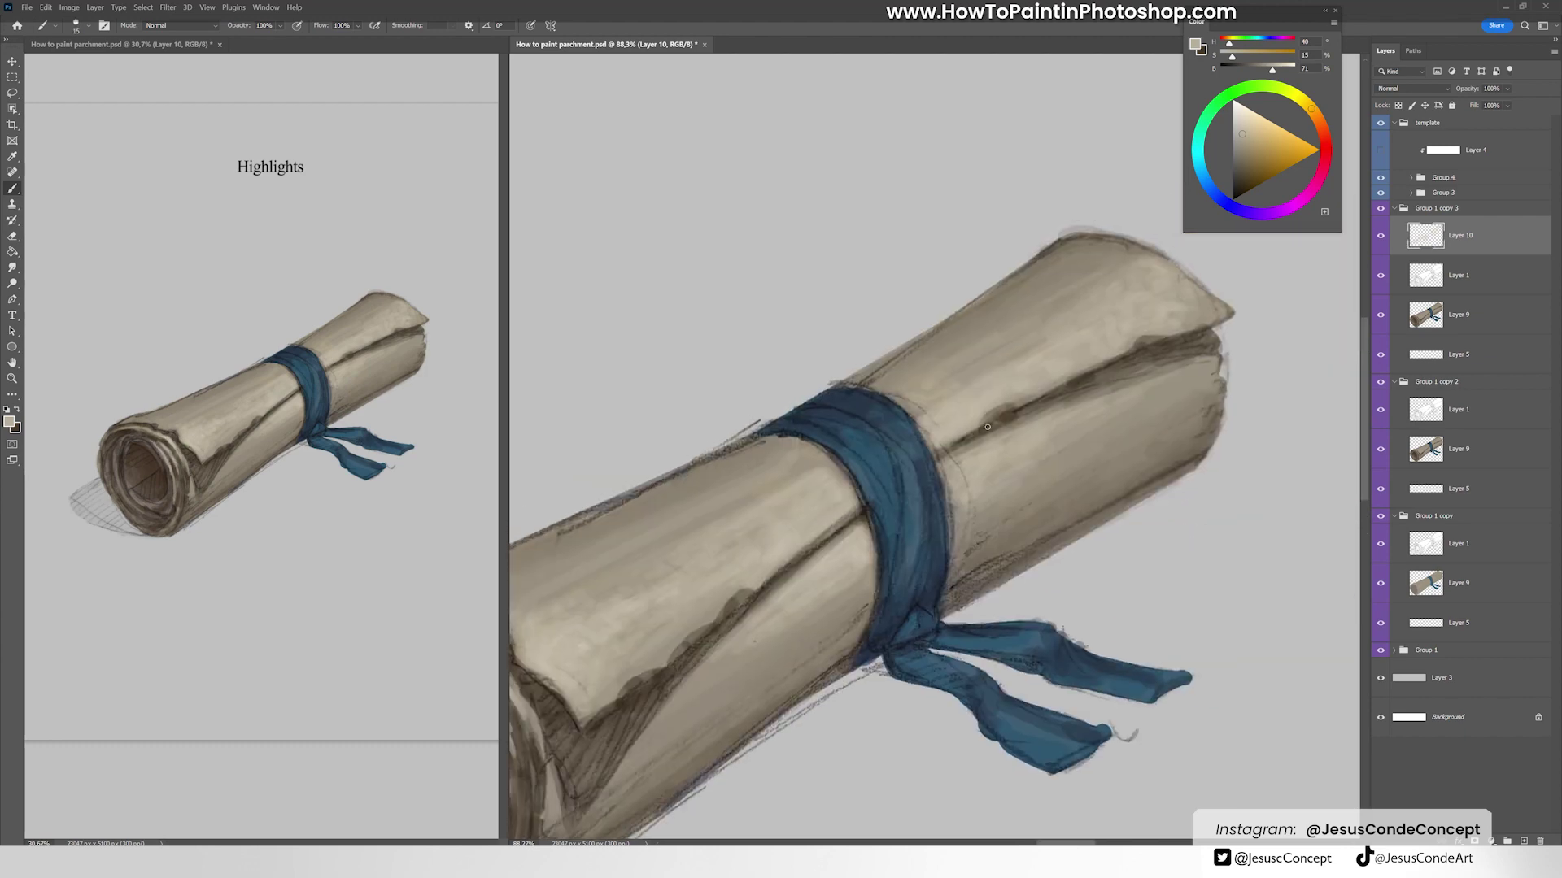
alt+click(1089, 378)
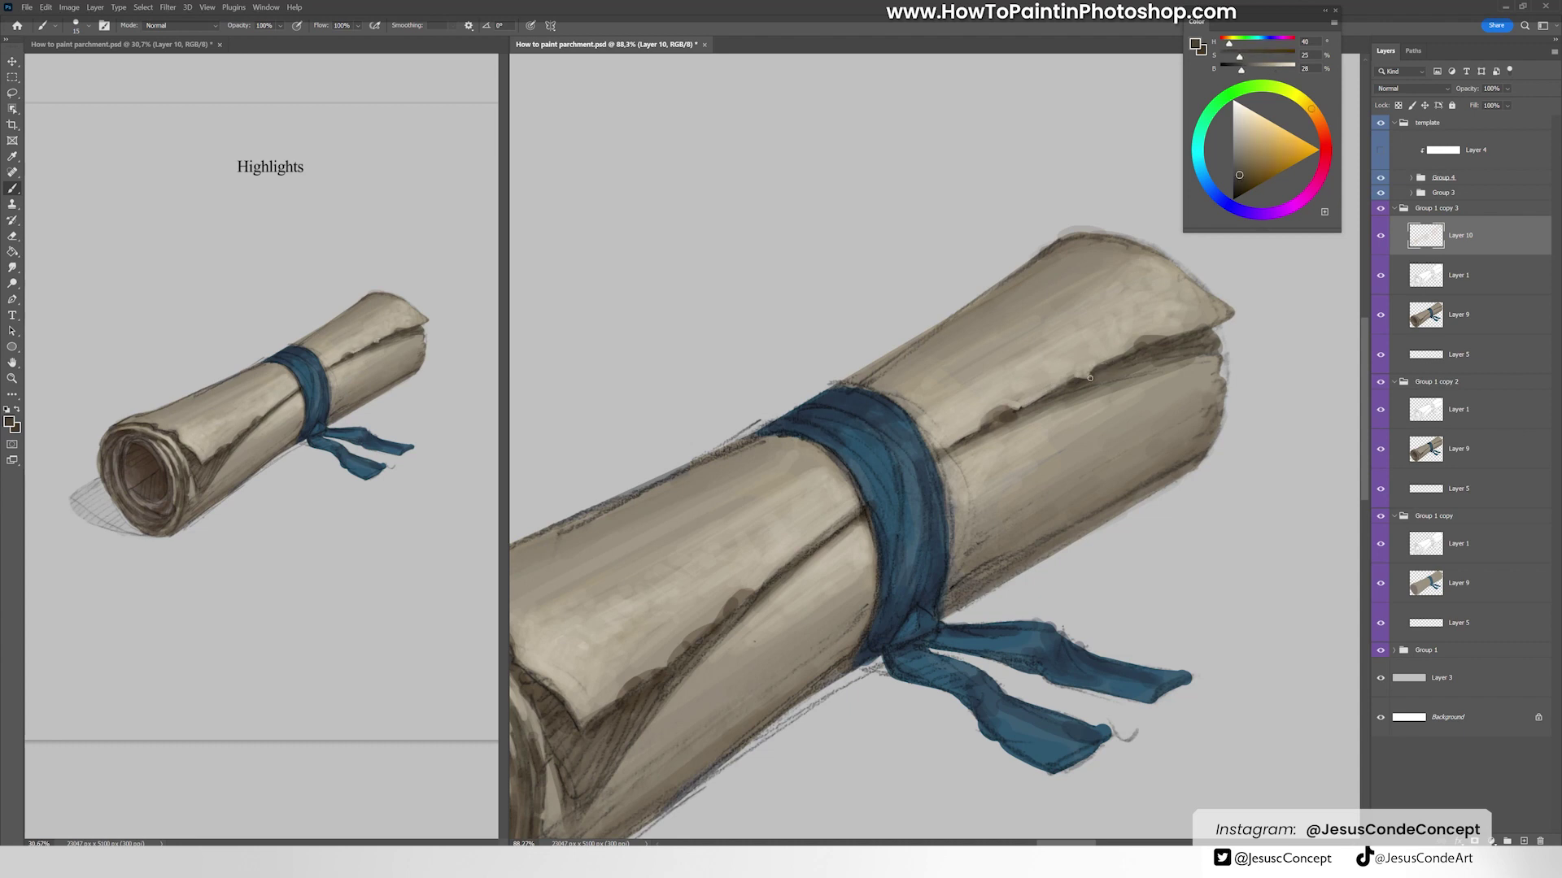
Step: Choose a light grayish blue and paint highlights on the ribbon's wrapped band on a new layer, lowering brush opacity to 50%
drag(1105, 249, 1191, 226)
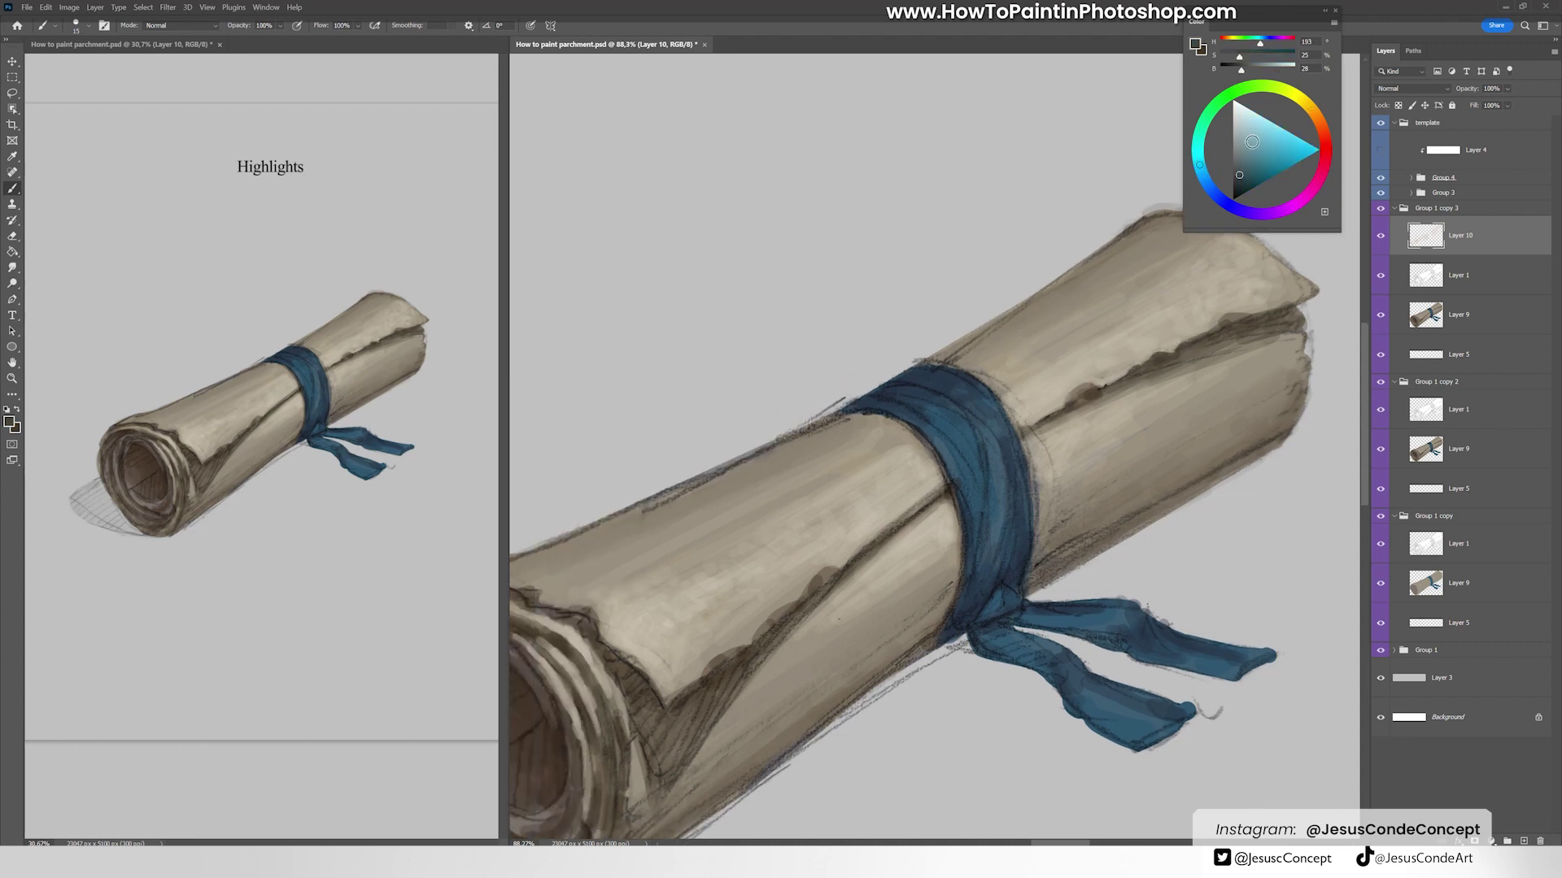
click(1199, 165)
click(1247, 154)
click(1253, 151)
key(ctrl+shift+alt+n)
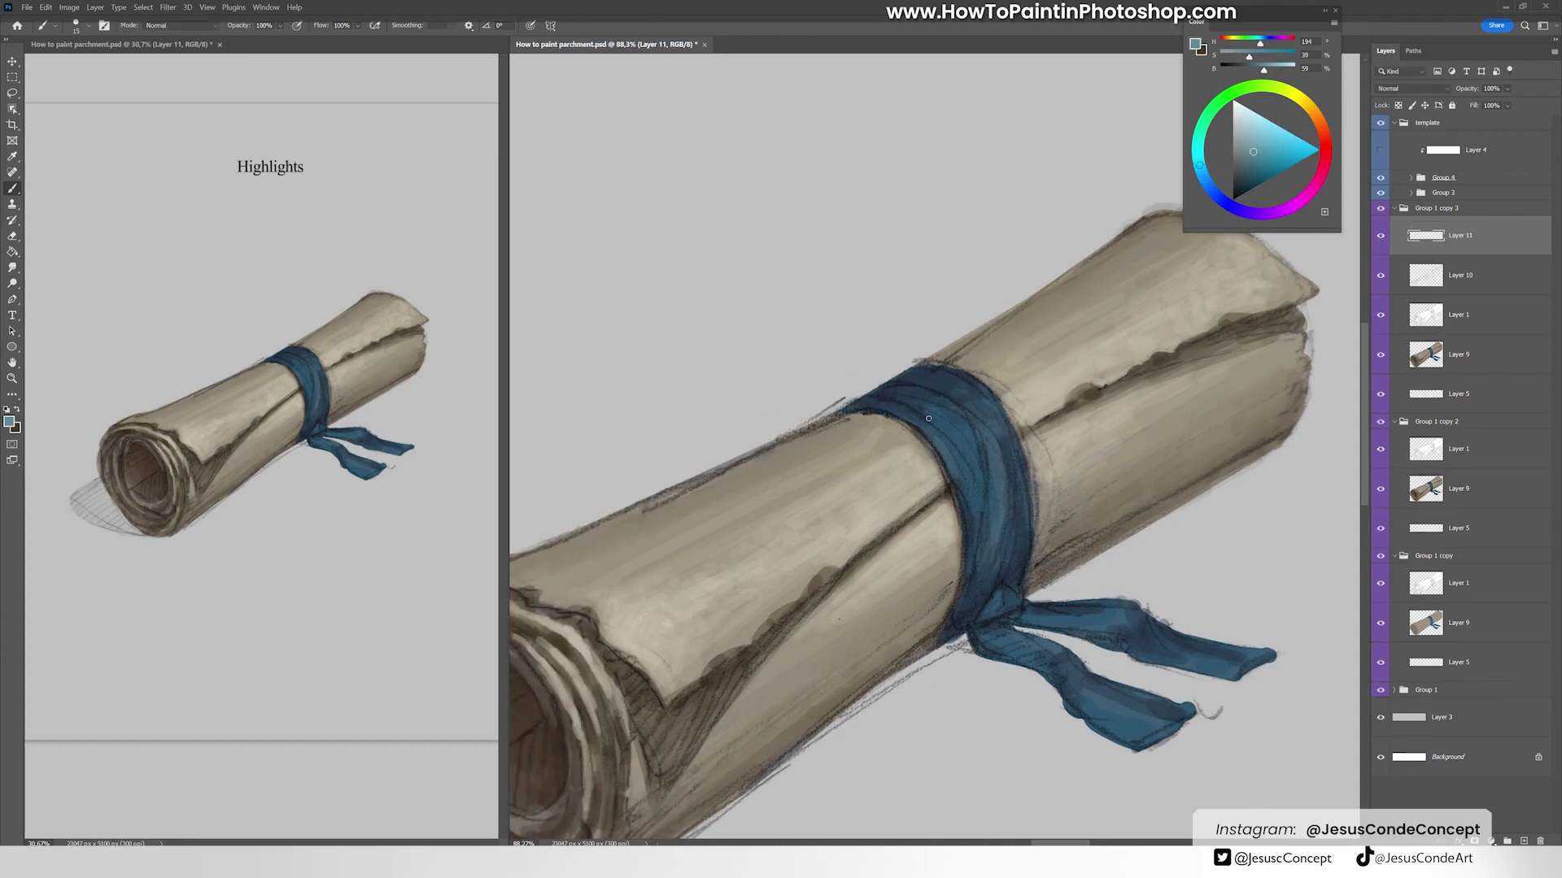
mouse_move(942, 449)
mouse_down()
mouse_move(976, 457)
mouse_move(964, 422)
mouse_move(1000, 427)
mouse_move(993, 466)
mouse_move(1003, 480)
mouse_move(1017, 448)
mouse_move(1021, 484)
mouse_move(986, 398)
mouse_move(927, 443)
mouse_up()
key(5)
drag(967, 505, 993, 462)
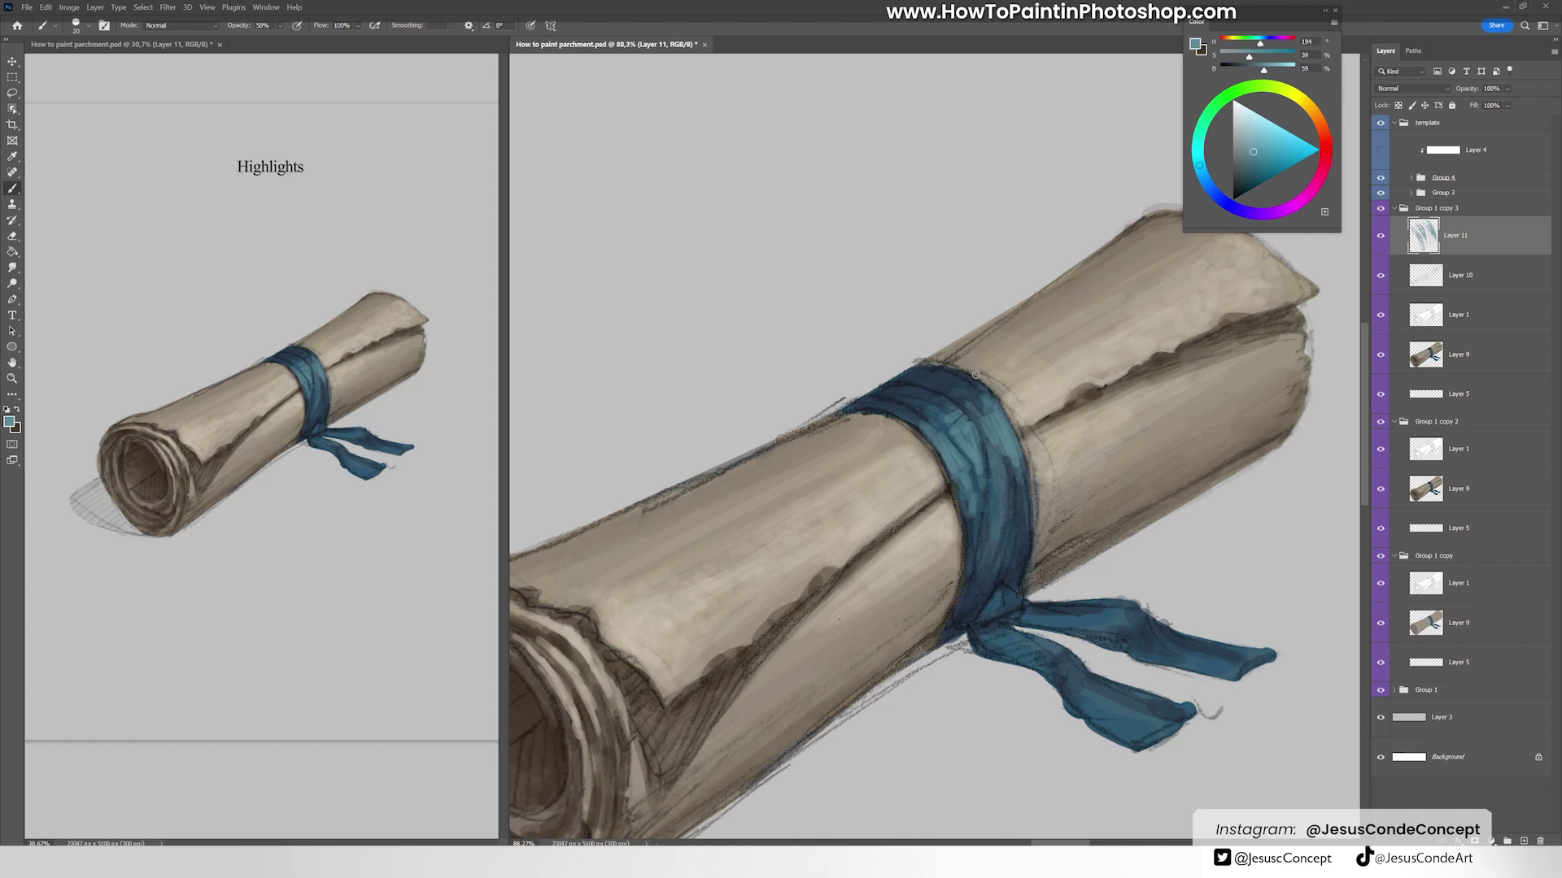
mouse_move(975, 375)
mouse_down()
mouse_move(996, 480)
mouse_move(1012, 448)
mouse_move(952, 380)
mouse_up()
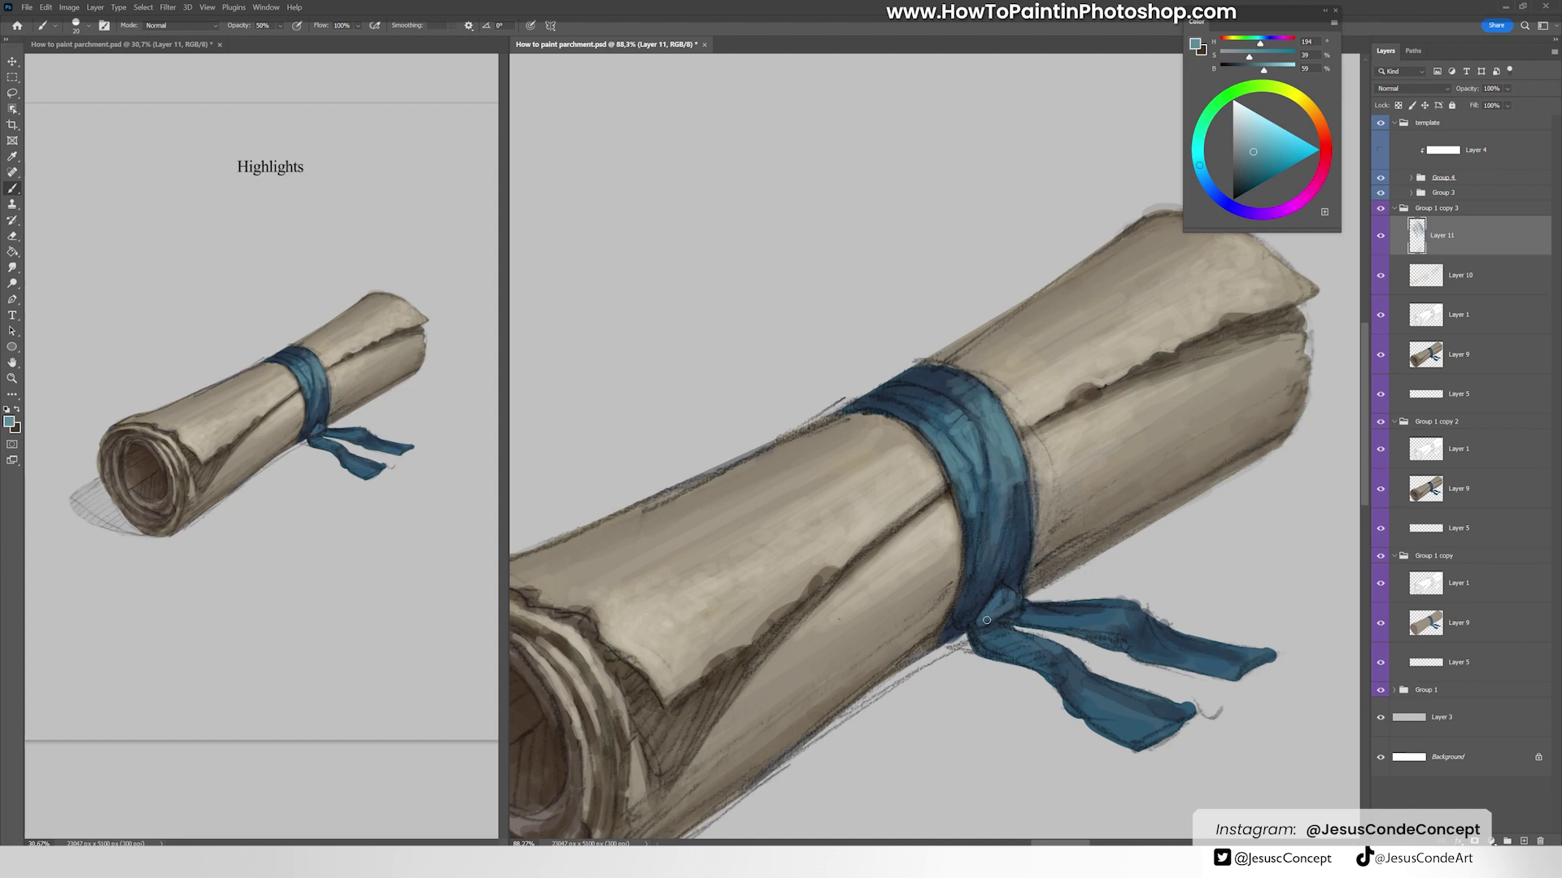
Step: Extend the light blue highlights over the ribbon's knot and loose tails, undoing the unwanted strokes
mouse_move(986, 620)
mouse_down()
mouse_move(1063, 652)
mouse_move(1056, 681)
mouse_move(1105, 699)
mouse_move(1058, 679)
mouse_up()
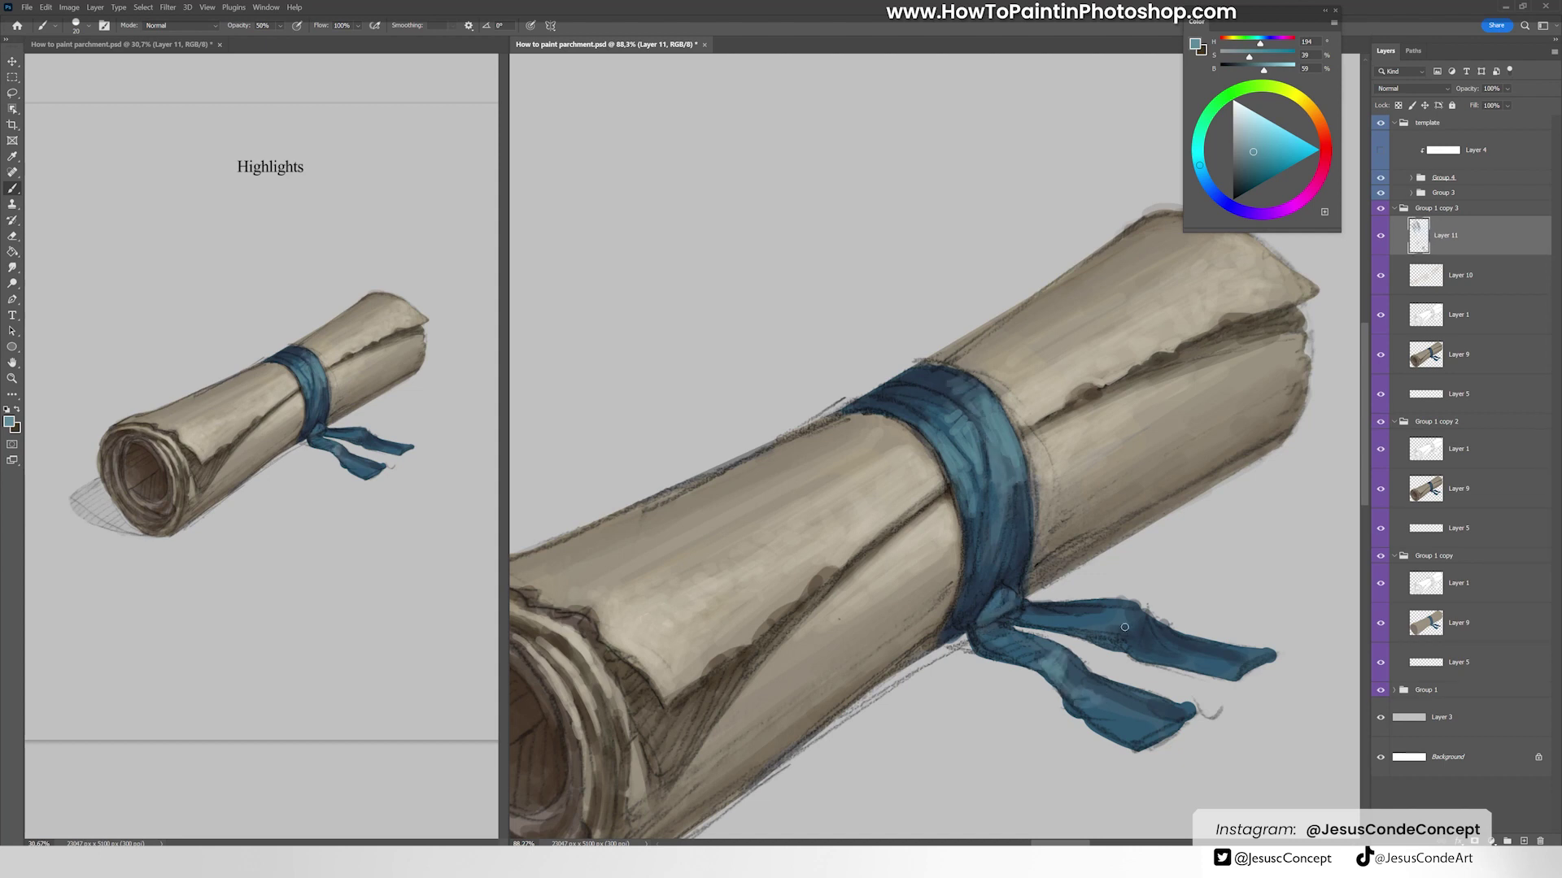
mouse_move(1124, 627)
mouse_down()
mouse_move(1135, 643)
mouse_move(1114, 619)
mouse_move(1107, 630)
mouse_move(1150, 652)
mouse_move(1171, 626)
mouse_move(1155, 638)
mouse_up()
key(ctrl+z)
key(ctrl+z)
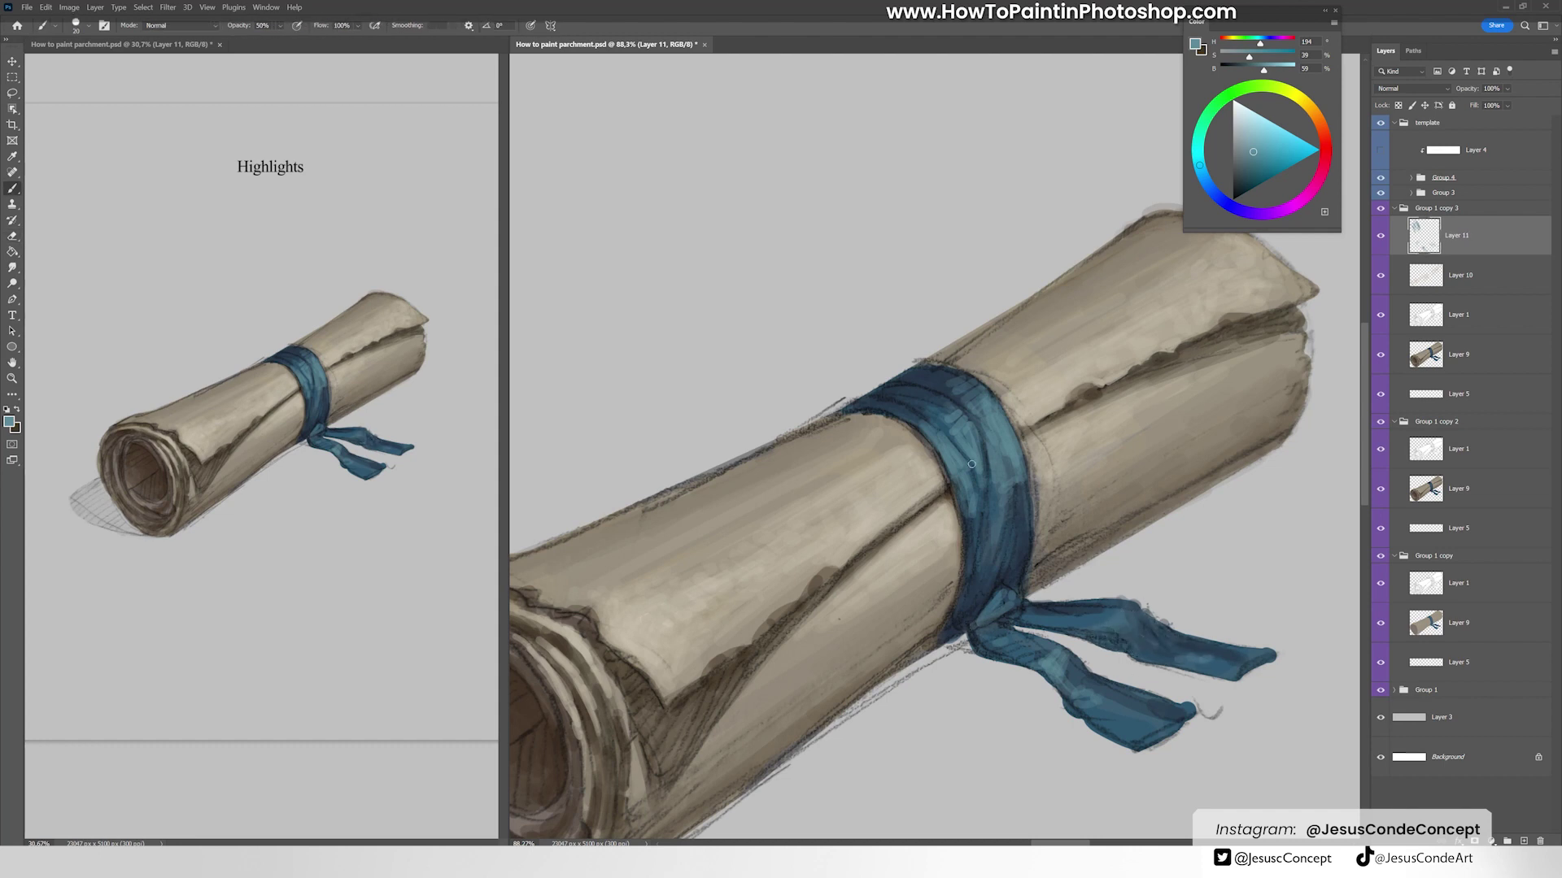
key(e)
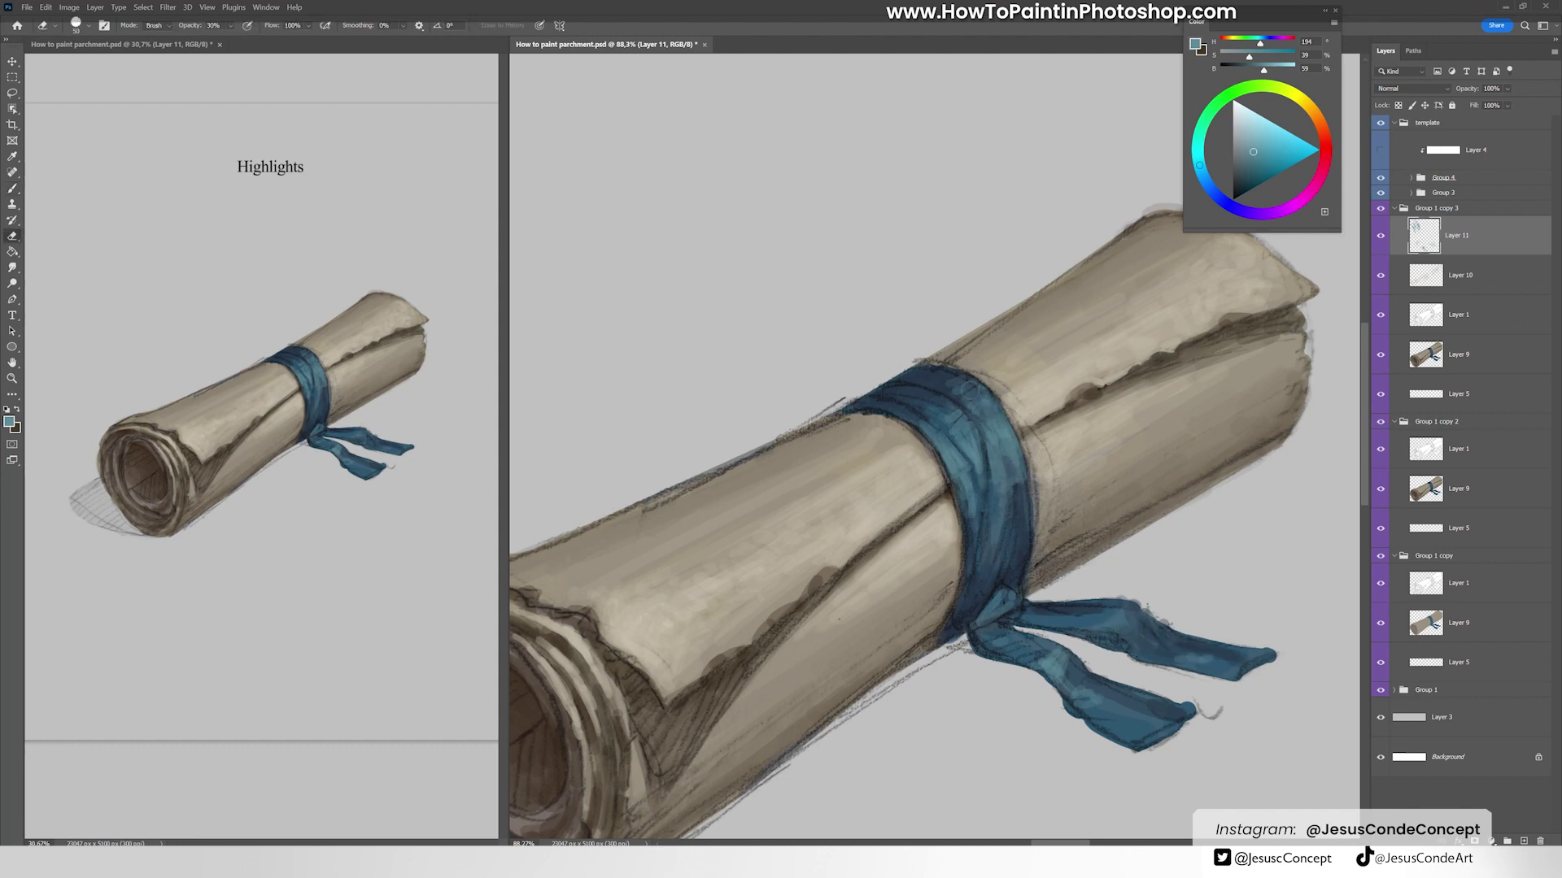
key(b)
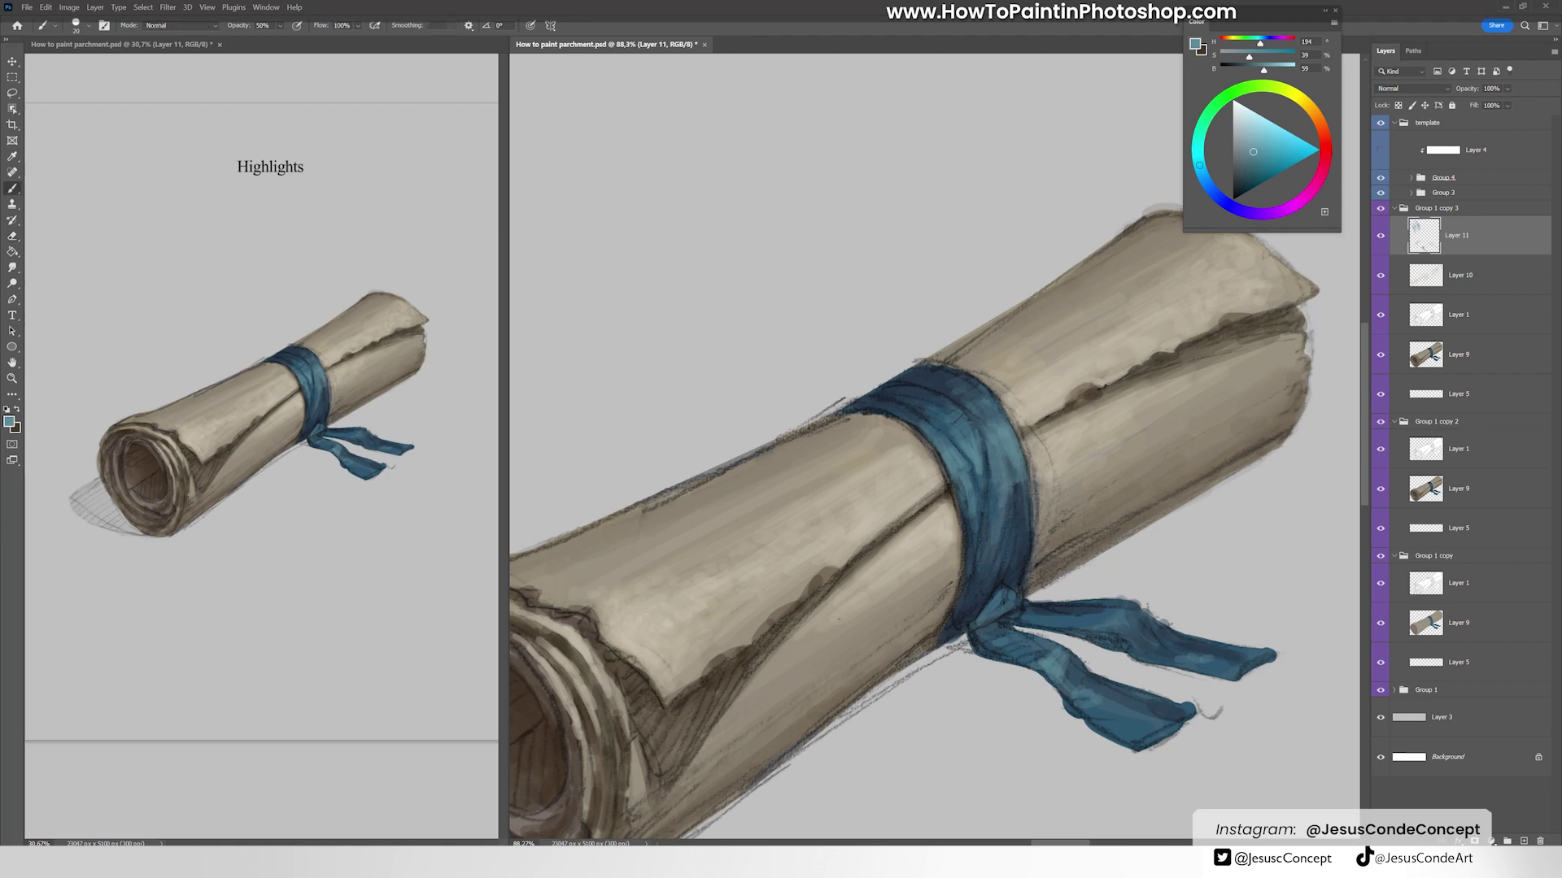
Step: Define the folds of the wrapped ribbon with a smaller brush, using sampled dark and mid blues at 50% opacity
alt+click(1007, 570)
key(bracketleft)
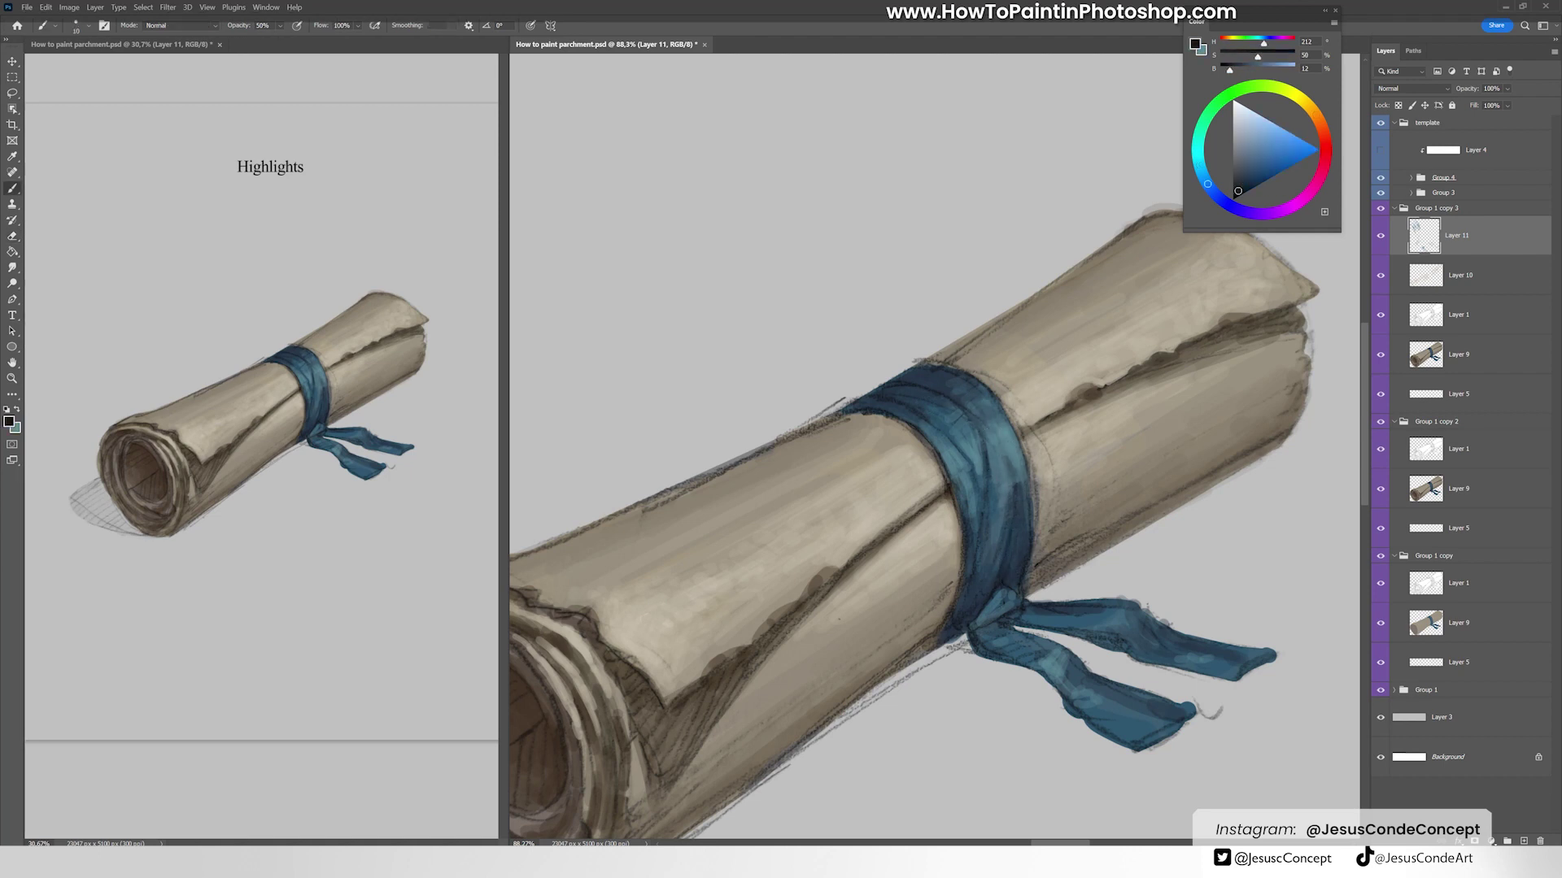
drag(1008, 443, 987, 392)
mouse_move(1015, 484)
mouse_down()
mouse_move(989, 395)
mouse_move(986, 460)
mouse_move(959, 493)
mouse_up()
alt+click(929, 437)
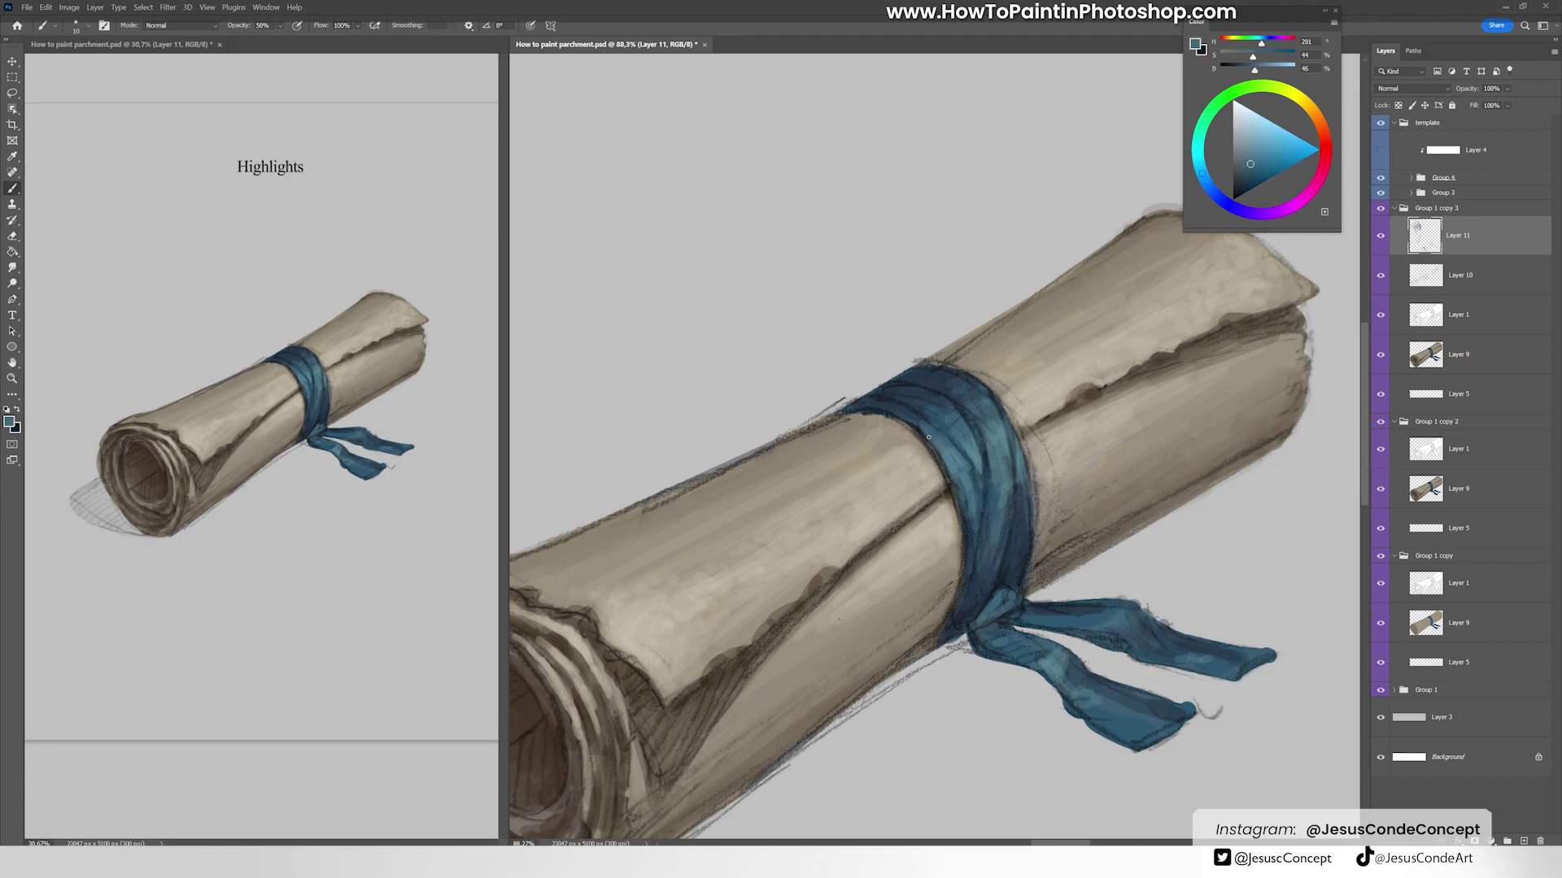
alt+click(979, 487)
drag(946, 449, 1002, 468)
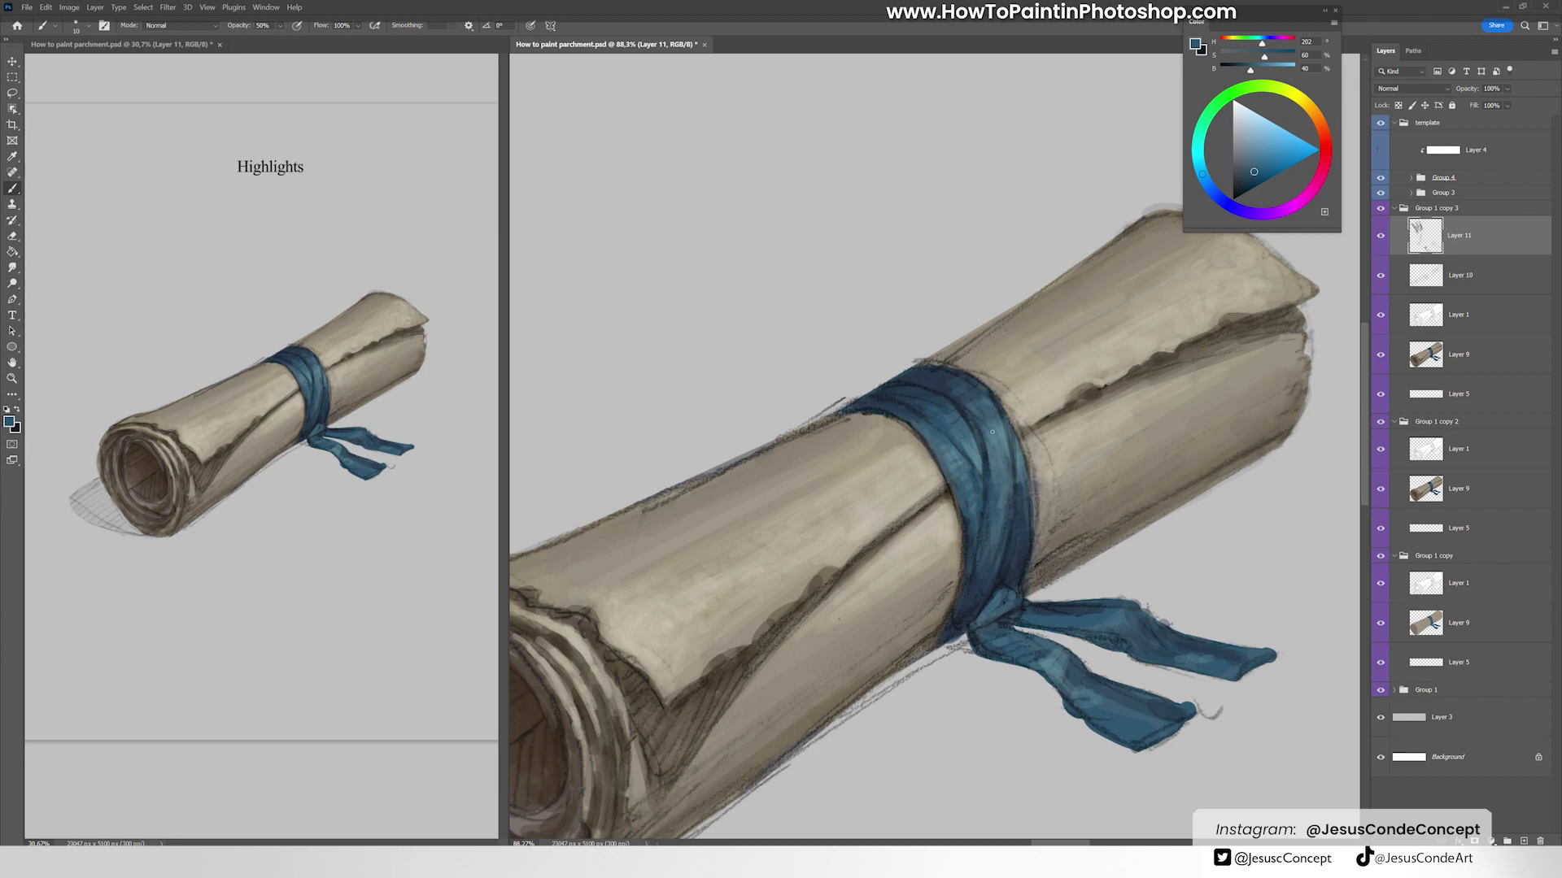
Step: Clean up the ribbon's upper edge with a sampled dark blue at 100% opacity and refine its folds with a sampled lighter blue
alt+click(899, 382)
key(0)
drag(890, 384, 844, 406)
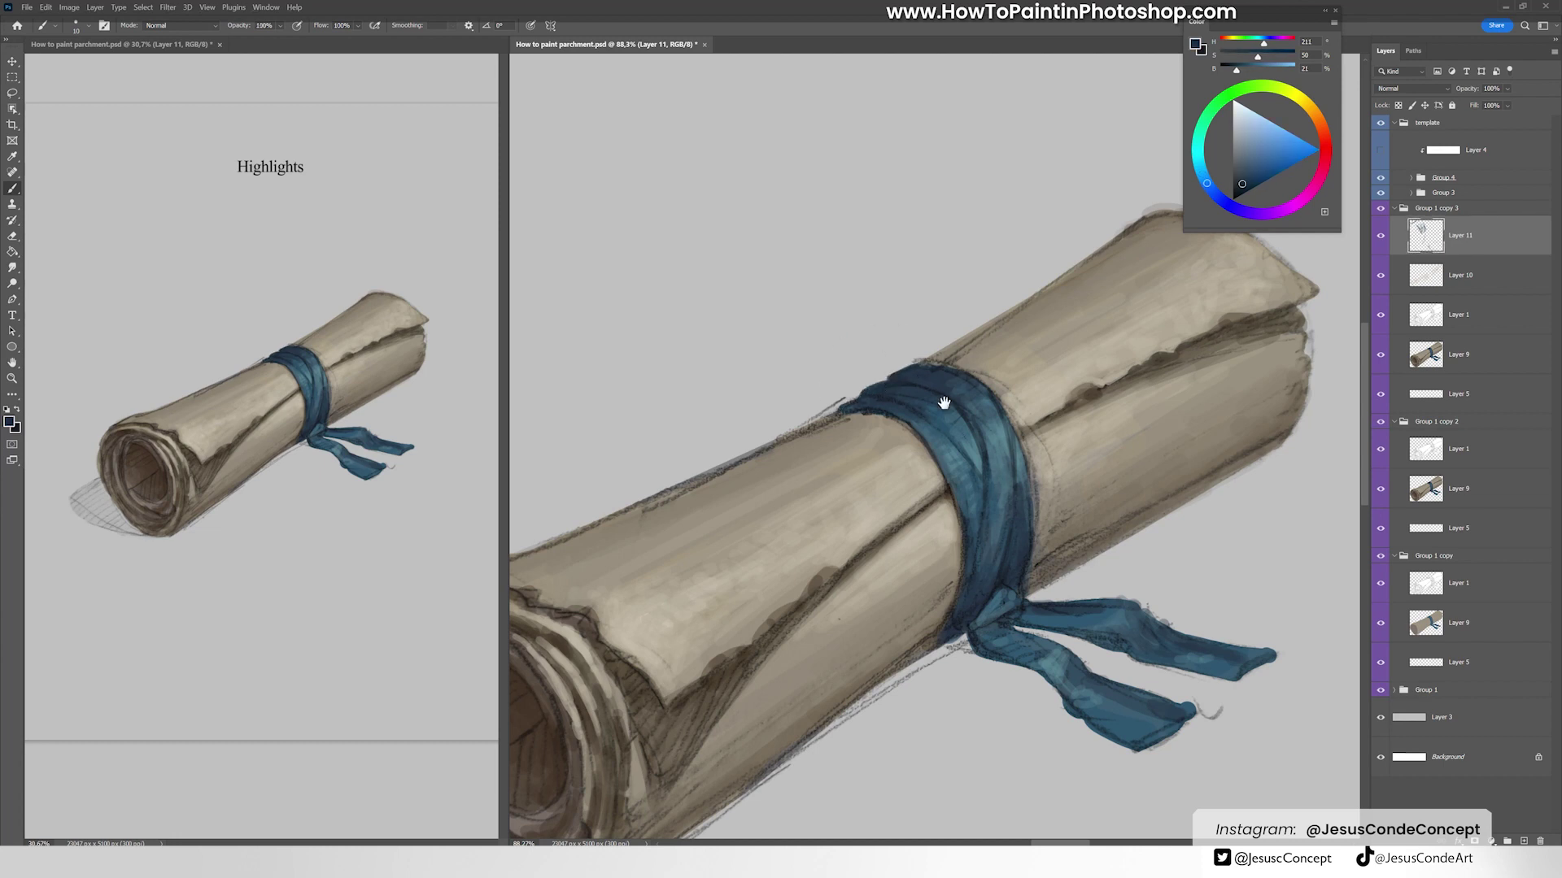
drag(944, 402, 1000, 408)
alt+click(999, 408)
Step: Add another layer and paint sampled cream highlights around the rim of the rolled opening, lowering brush opacity to 40%
drag(1055, 345, 1193, 349)
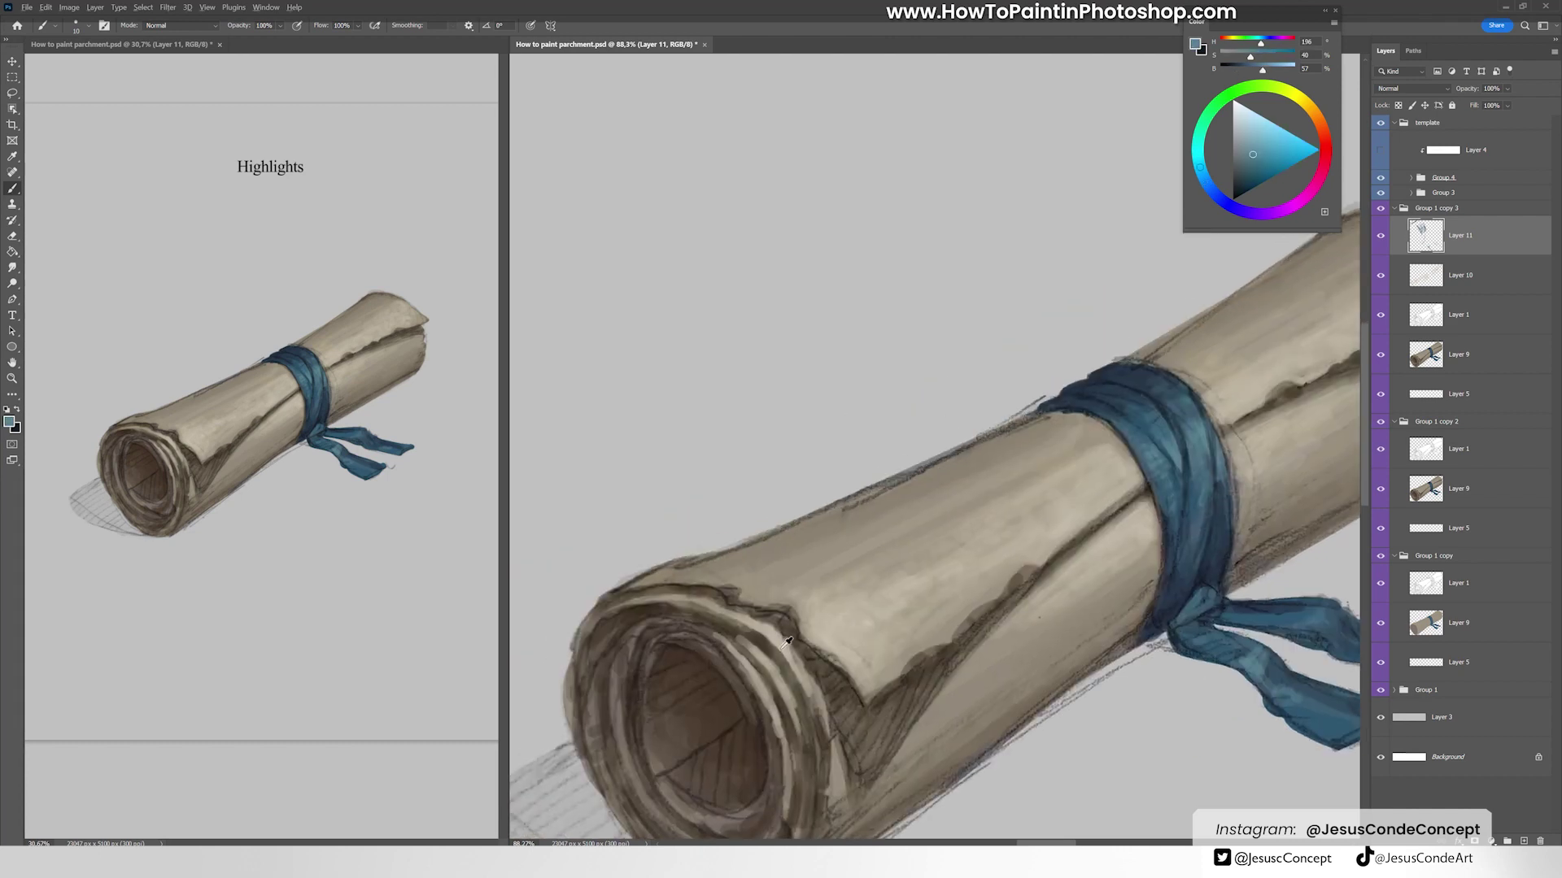
alt+click(786, 643)
key(ctrl+shift+n)
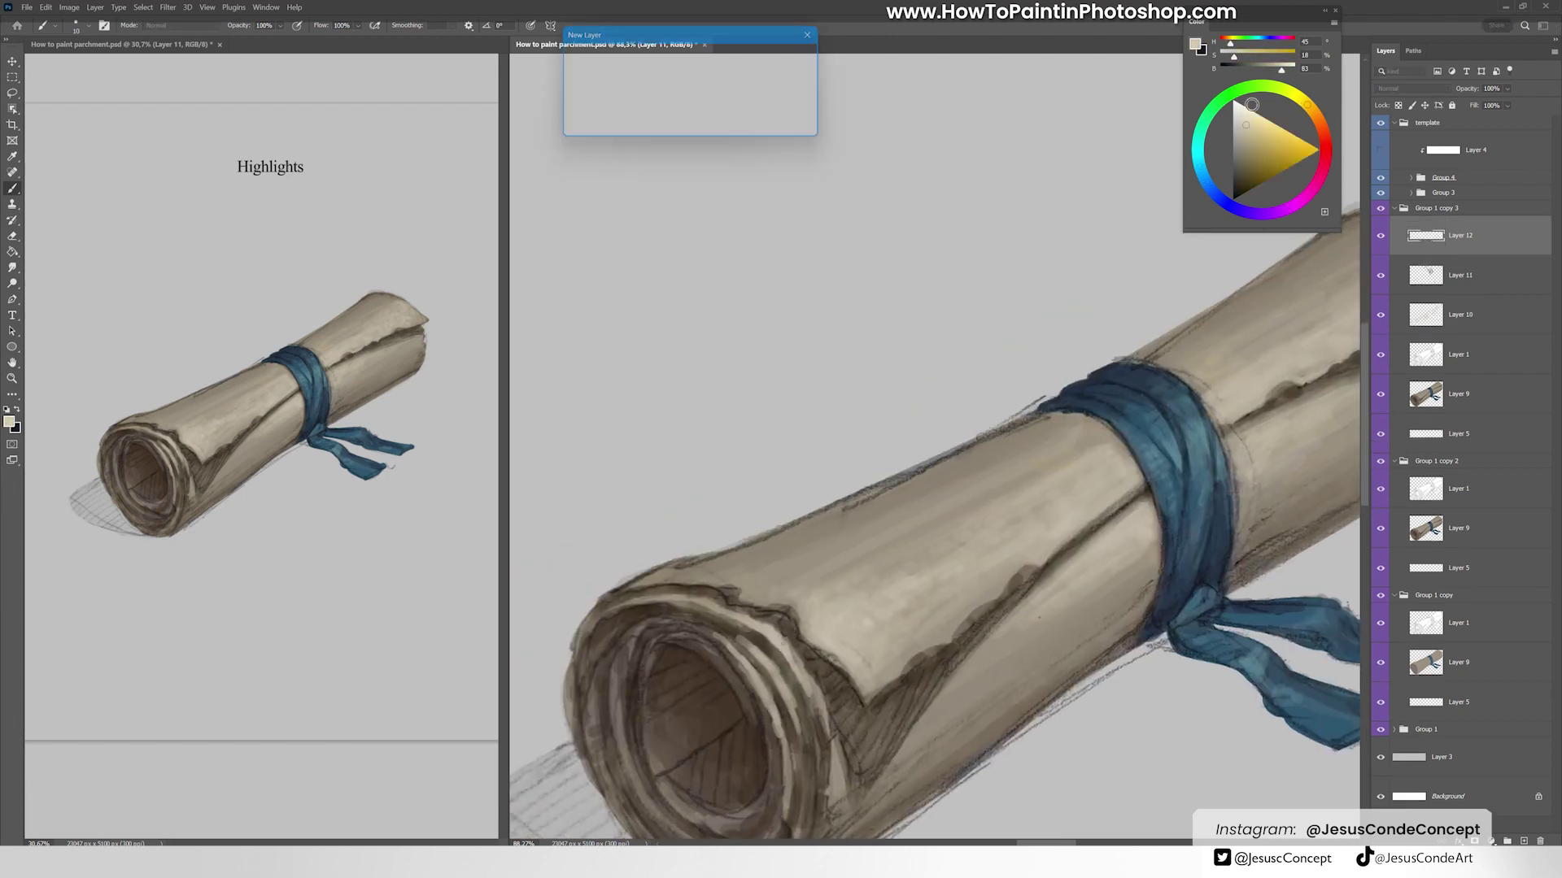
key(Return)
mouse_move(603, 614)
mouse_down()
mouse_move(578, 729)
mouse_move(607, 651)
mouse_up()
key(4)
drag(613, 651, 602, 692)
mouse_move(648, 617)
mouse_down()
mouse_move(622, 636)
mouse_move(666, 616)
mouse_move(657, 576)
mouse_move(748, 544)
mouse_up()
Step: Highlight the scroll's upper contour from opening to ribbon at 70% opacity, then soften it and the opening's outer rim at 40%
key(7)
drag(651, 574, 1050, 411)
key(4)
key(bracketright)
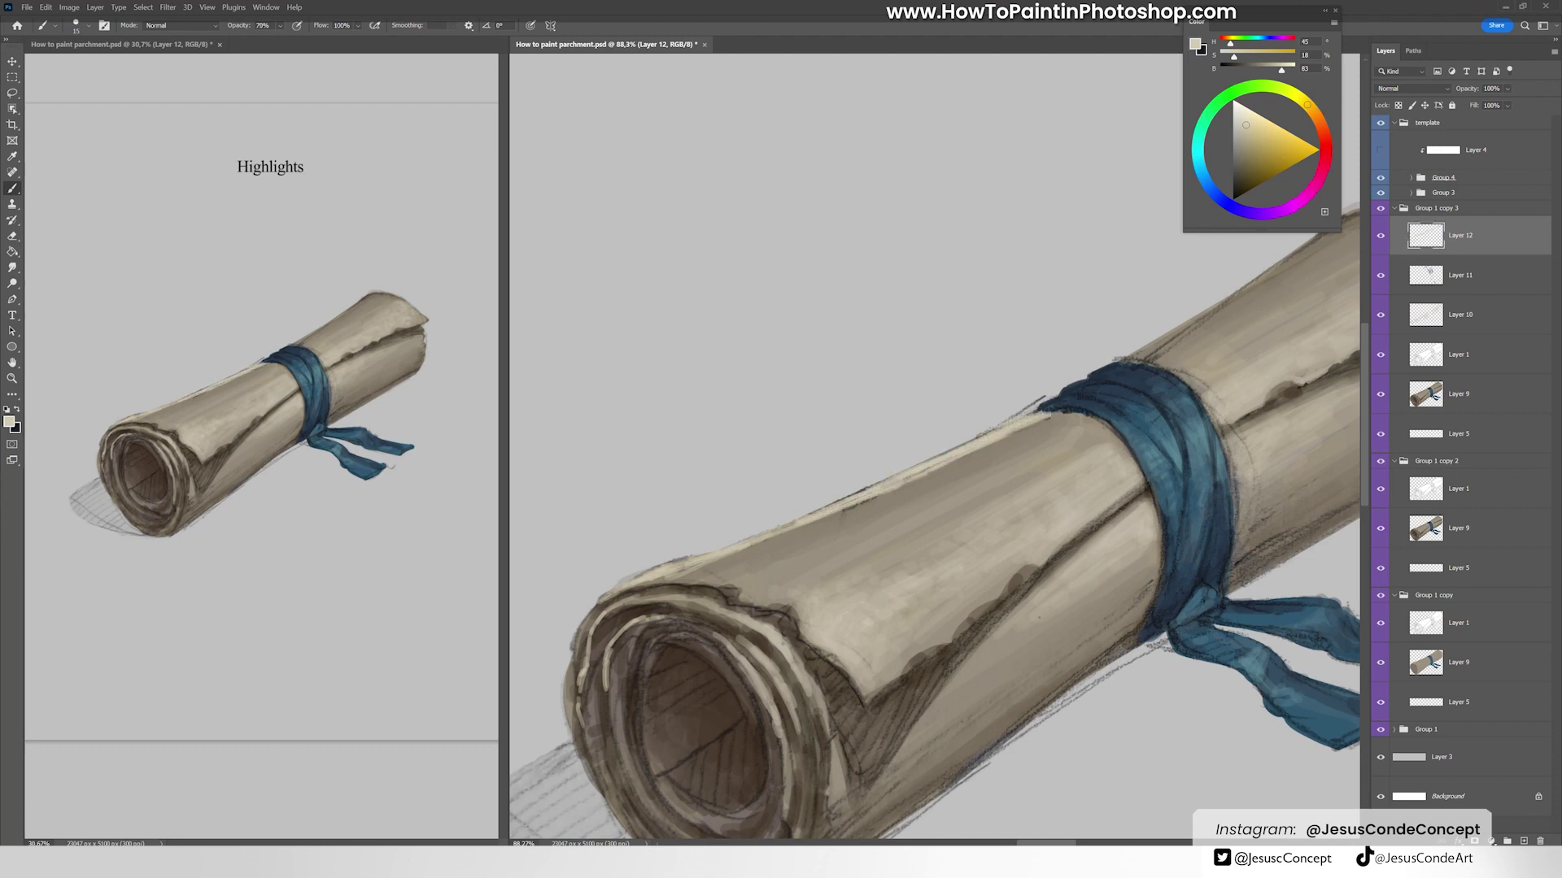
mouse_move(940, 465)
mouse_down()
mouse_move(727, 566)
mouse_move(631, 573)
mouse_up()
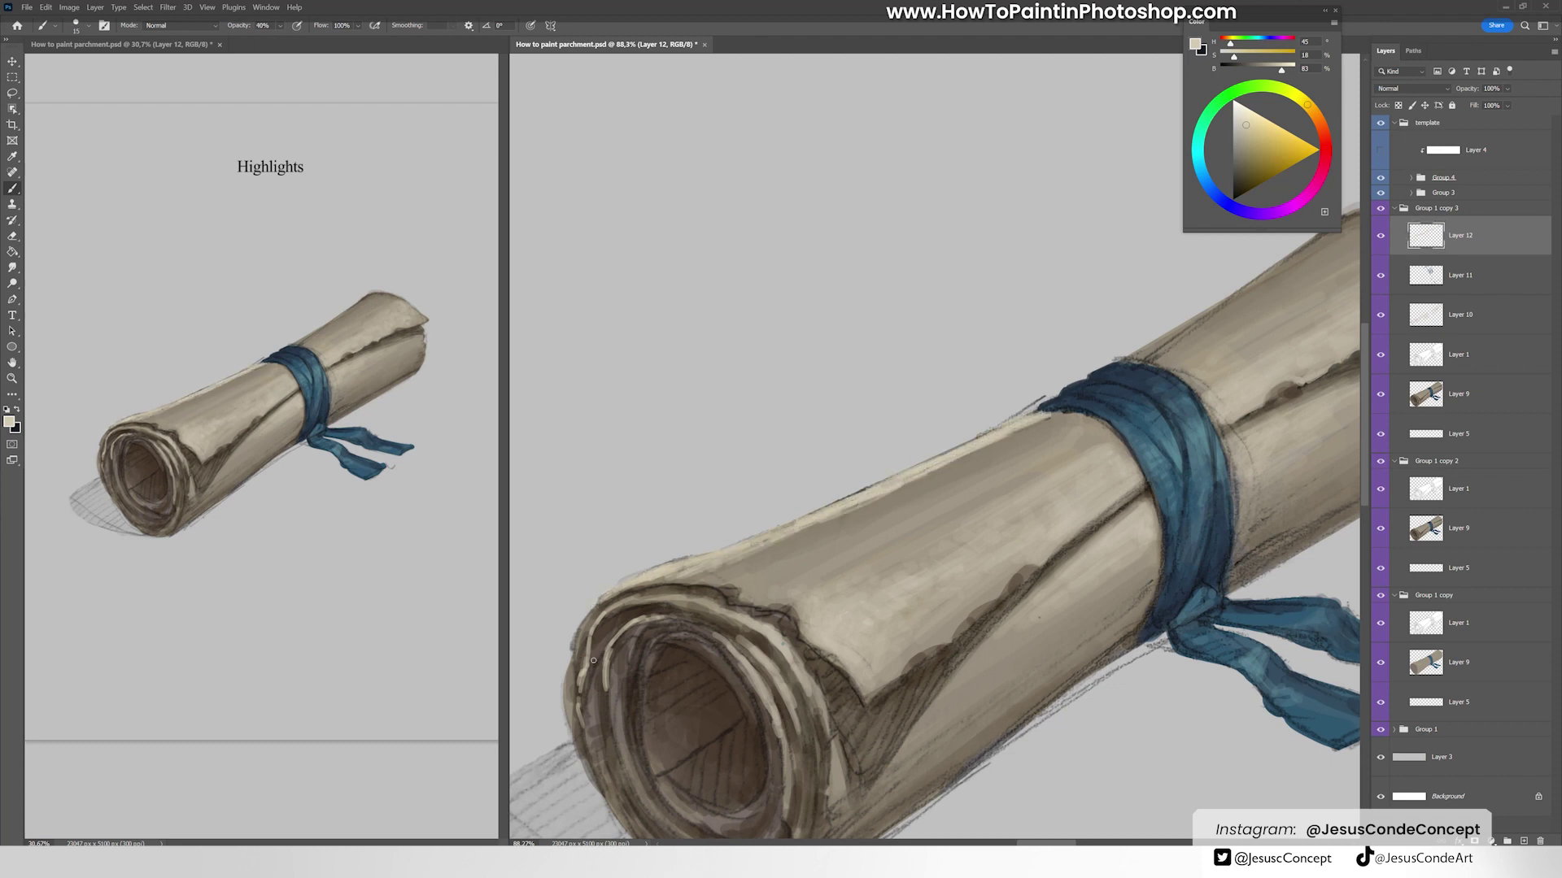
drag(604, 702, 594, 768)
drag(569, 650, 570, 732)
drag(1052, 605, 760, 768)
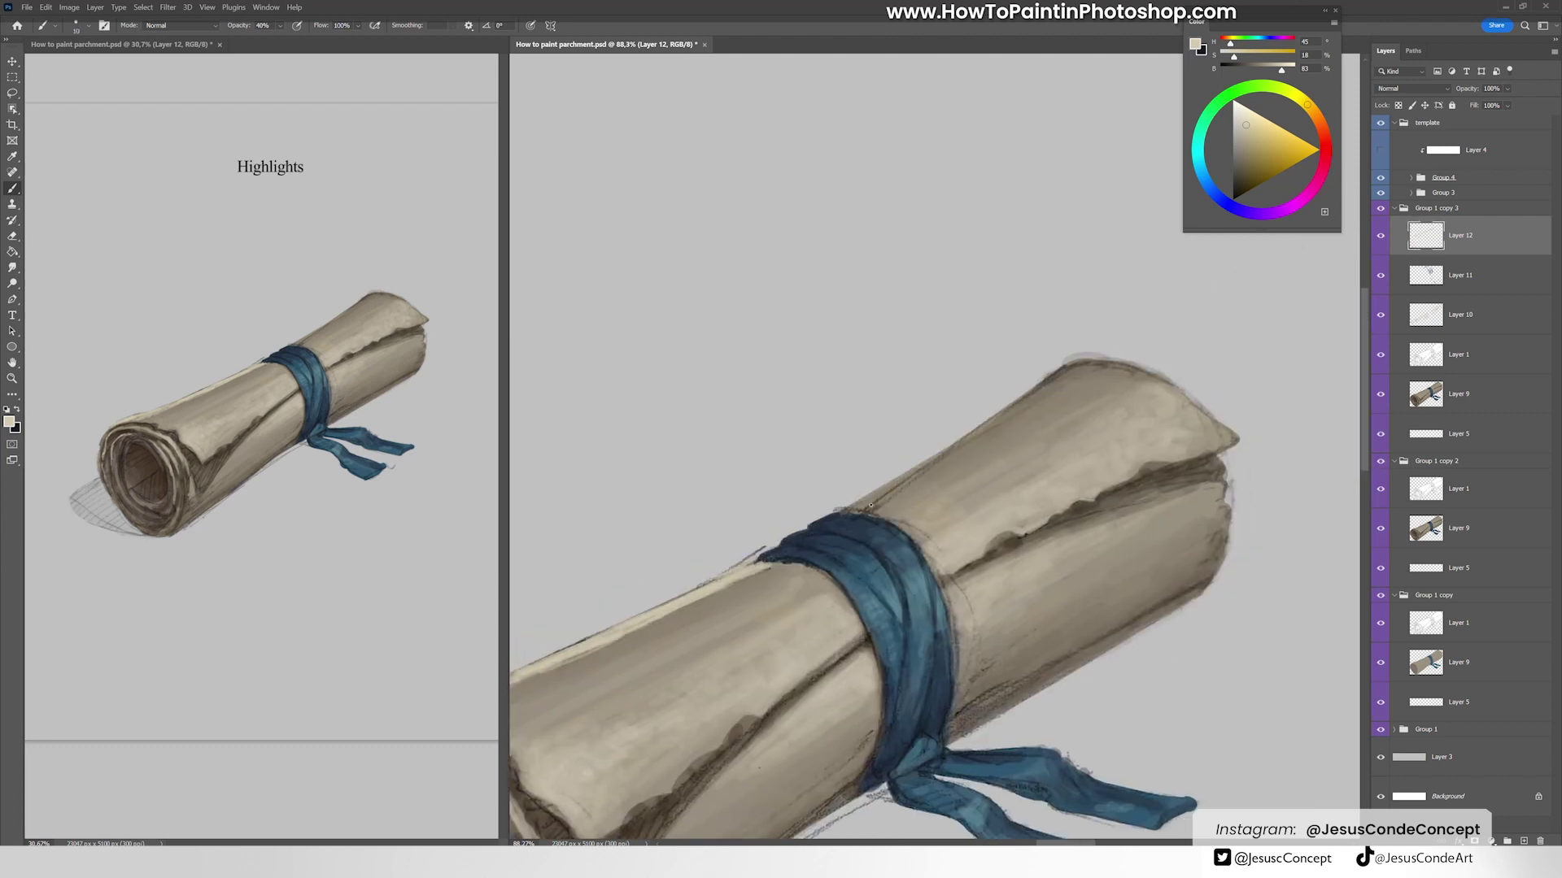
Step: Paint the cream highlight along the scroll's upper contour beyond the ribbon at 40% opacity
mouse_move(871, 504)
mouse_down()
mouse_move(1057, 374)
mouse_move(849, 511)
mouse_up()
drag(1060, 370, 845, 513)
drag(1033, 397, 953, 455)
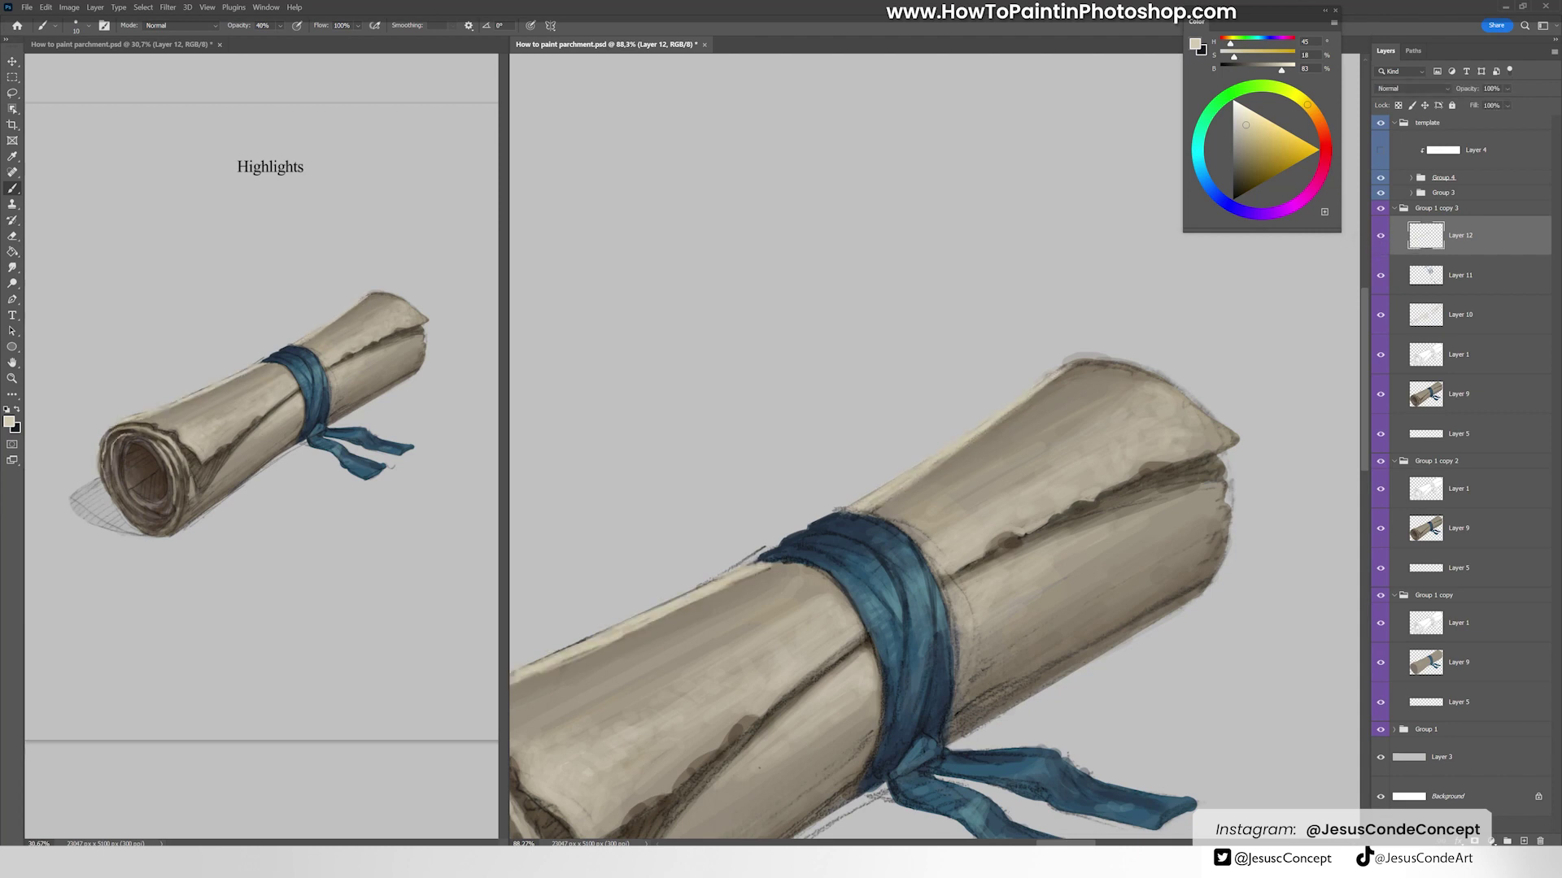
key(ctrl+z)
key(ctrl+shift+z)
Step: Paint a light blue highlight along the ribbon's upper edge at 60% opacity
key(x)
key(h)
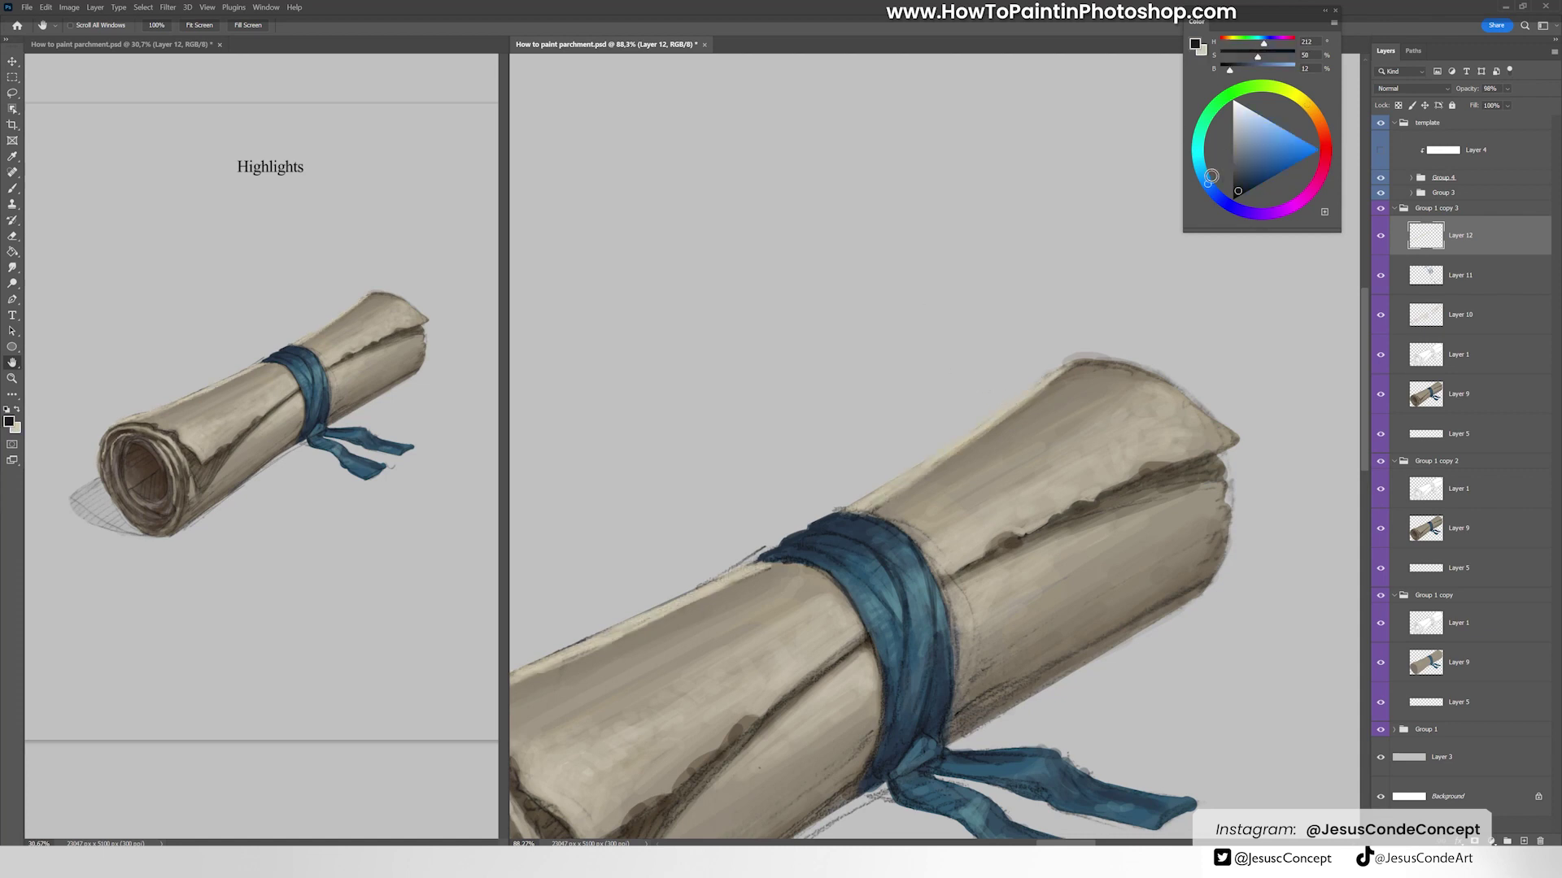
key(x)
key(b)
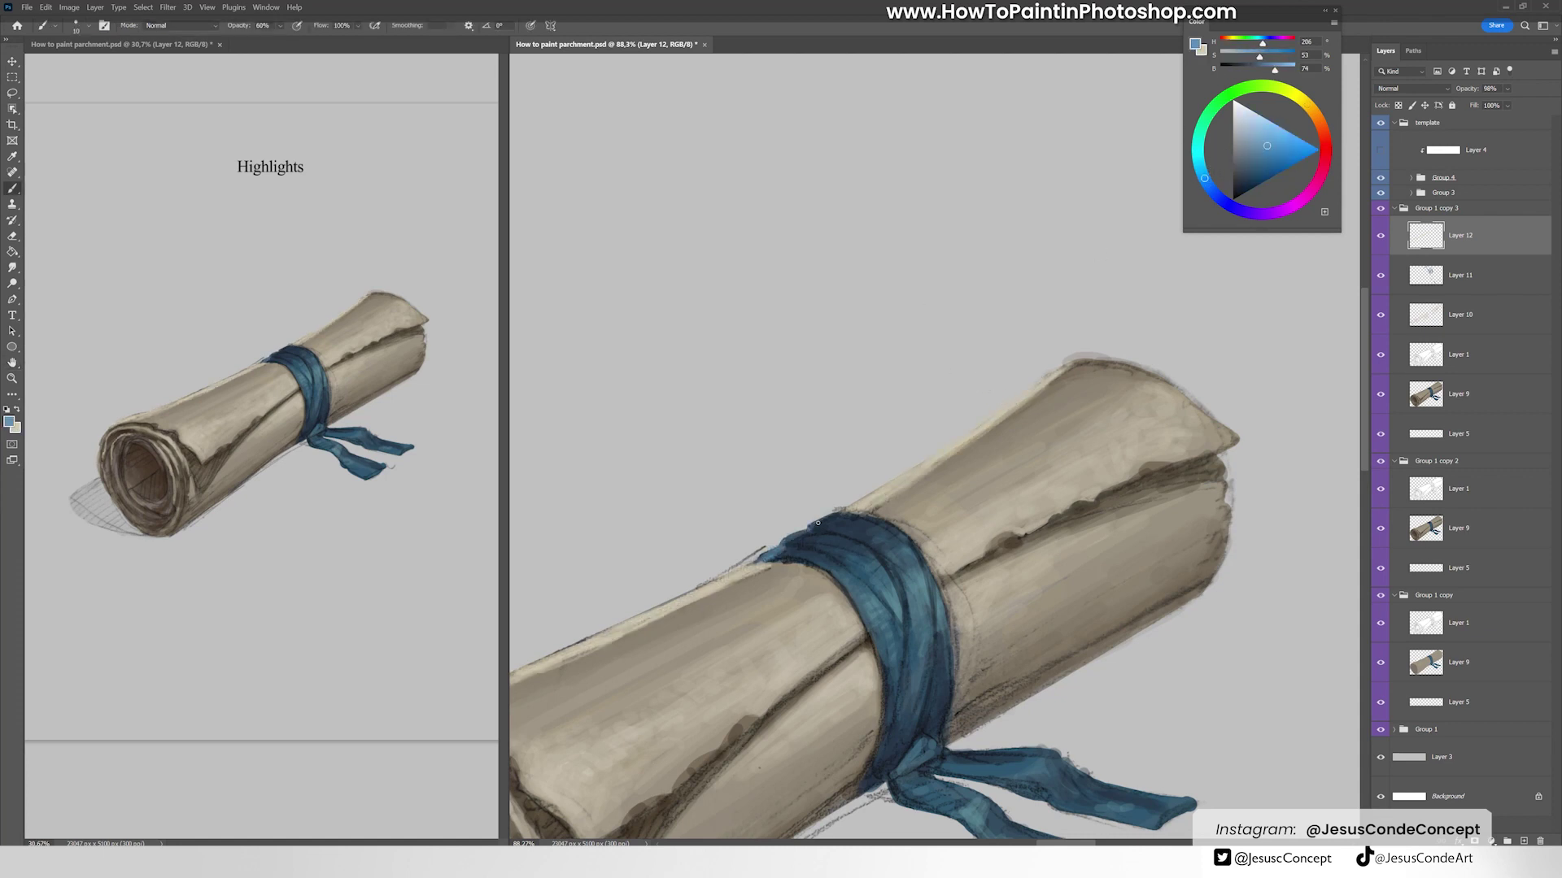
drag(818, 523, 783, 545)
key(x)
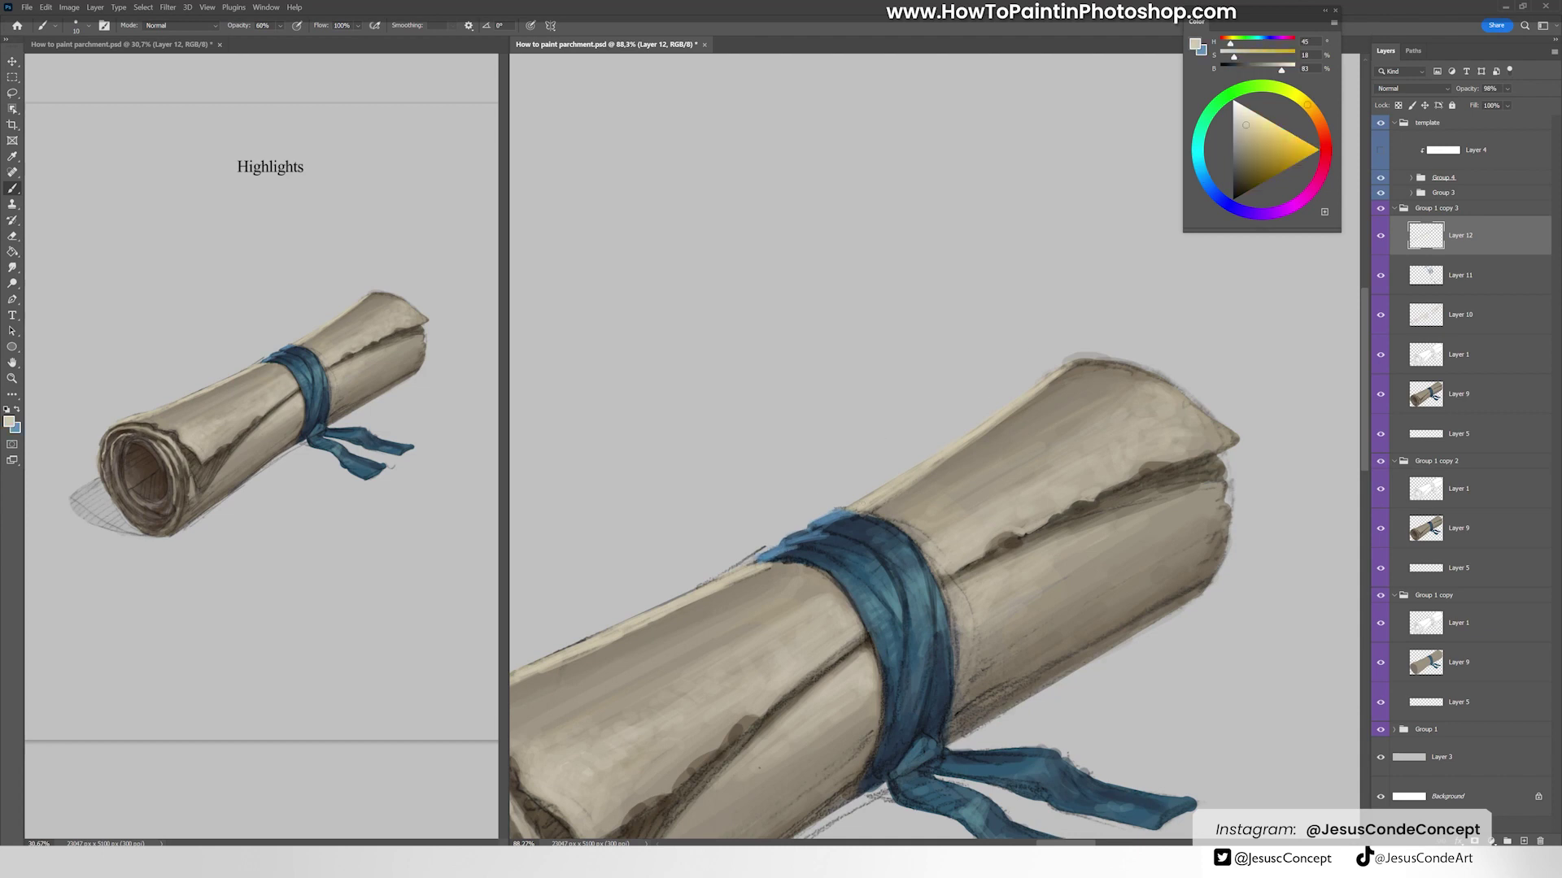
mouse_move(994, 439)
mouse_down()
mouse_move(1042, 415)
mouse_move(980, 419)
mouse_move(1005, 439)
mouse_move(951, 460)
mouse_move(1038, 425)
mouse_move(997, 456)
mouse_up()
Step: Merge the extra highlight layers into Layer 10 and duplicate the scroll group into the Bounce lights / Reflections / Subsurface Scattering column
key(z)
key(Delete)
key(Delete)
click(1435, 208)
key(v)
drag(814, 488, 1046, 470)
Step: Add a layer to the new copy and glaze a warm, more saturated brown inside the rolled opening with a larger brush at 40% opacity
click(429, 530)
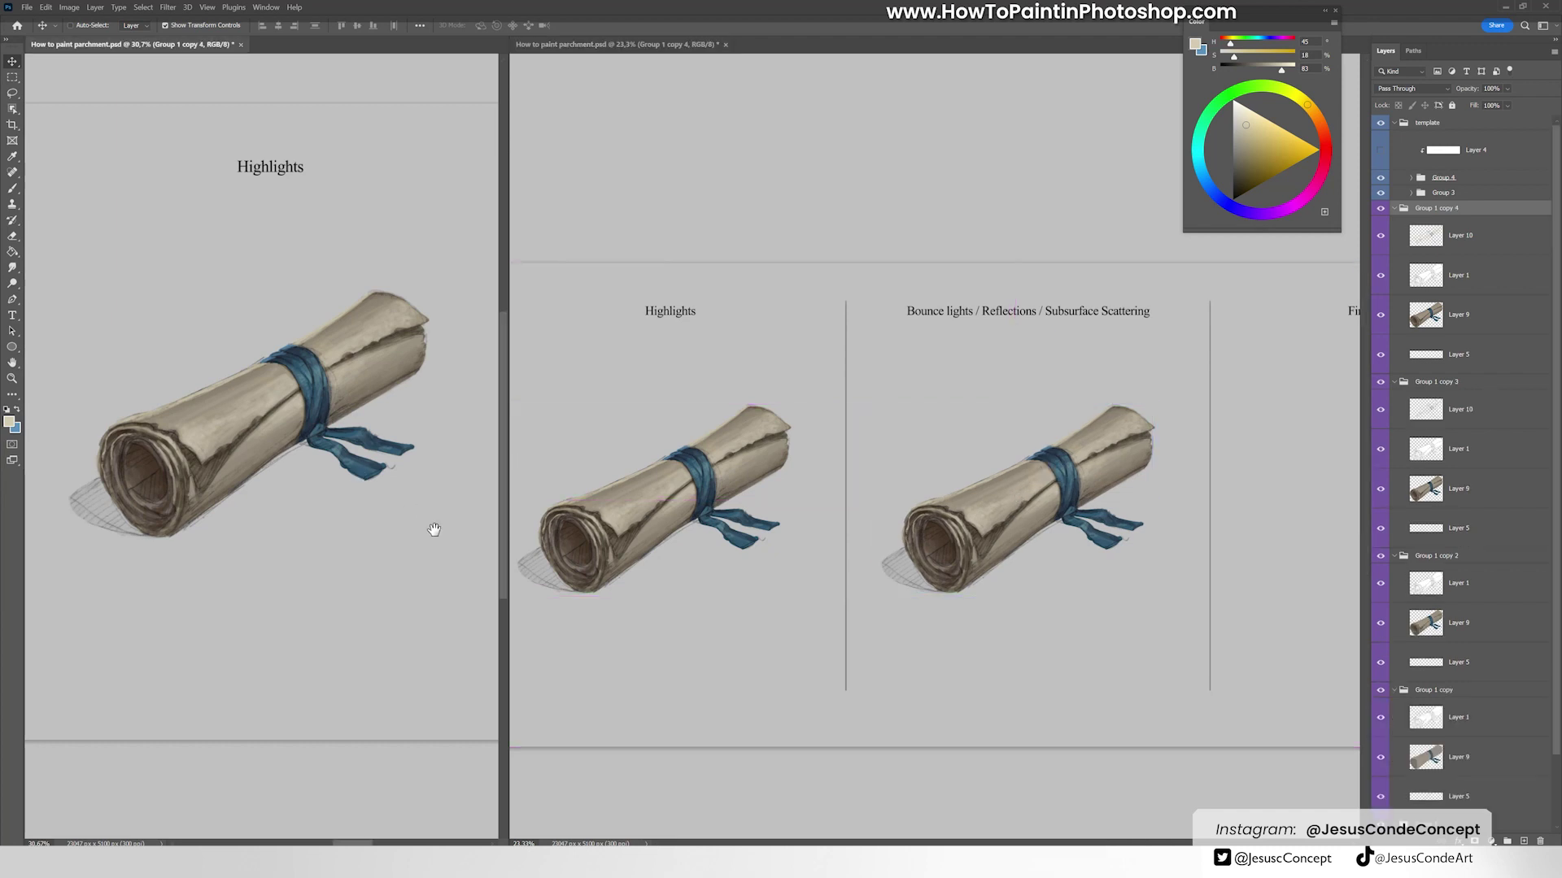
scroll(382, 535, right, 5)
drag(520, 488, 602, 468)
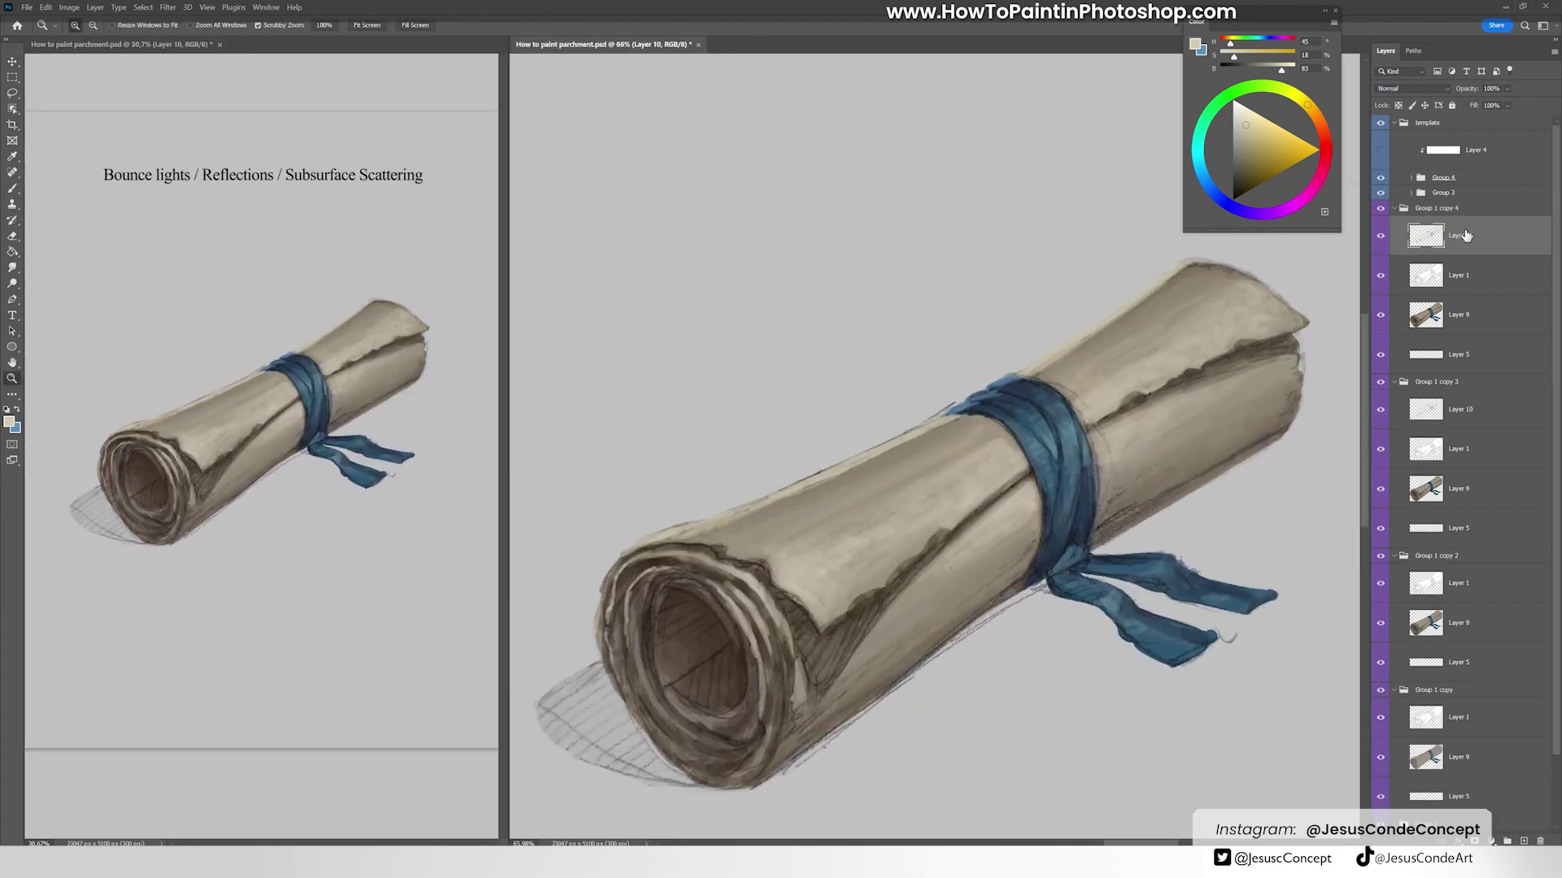
key(ctrl+shift+n)
key(b)
alt+click(673, 609)
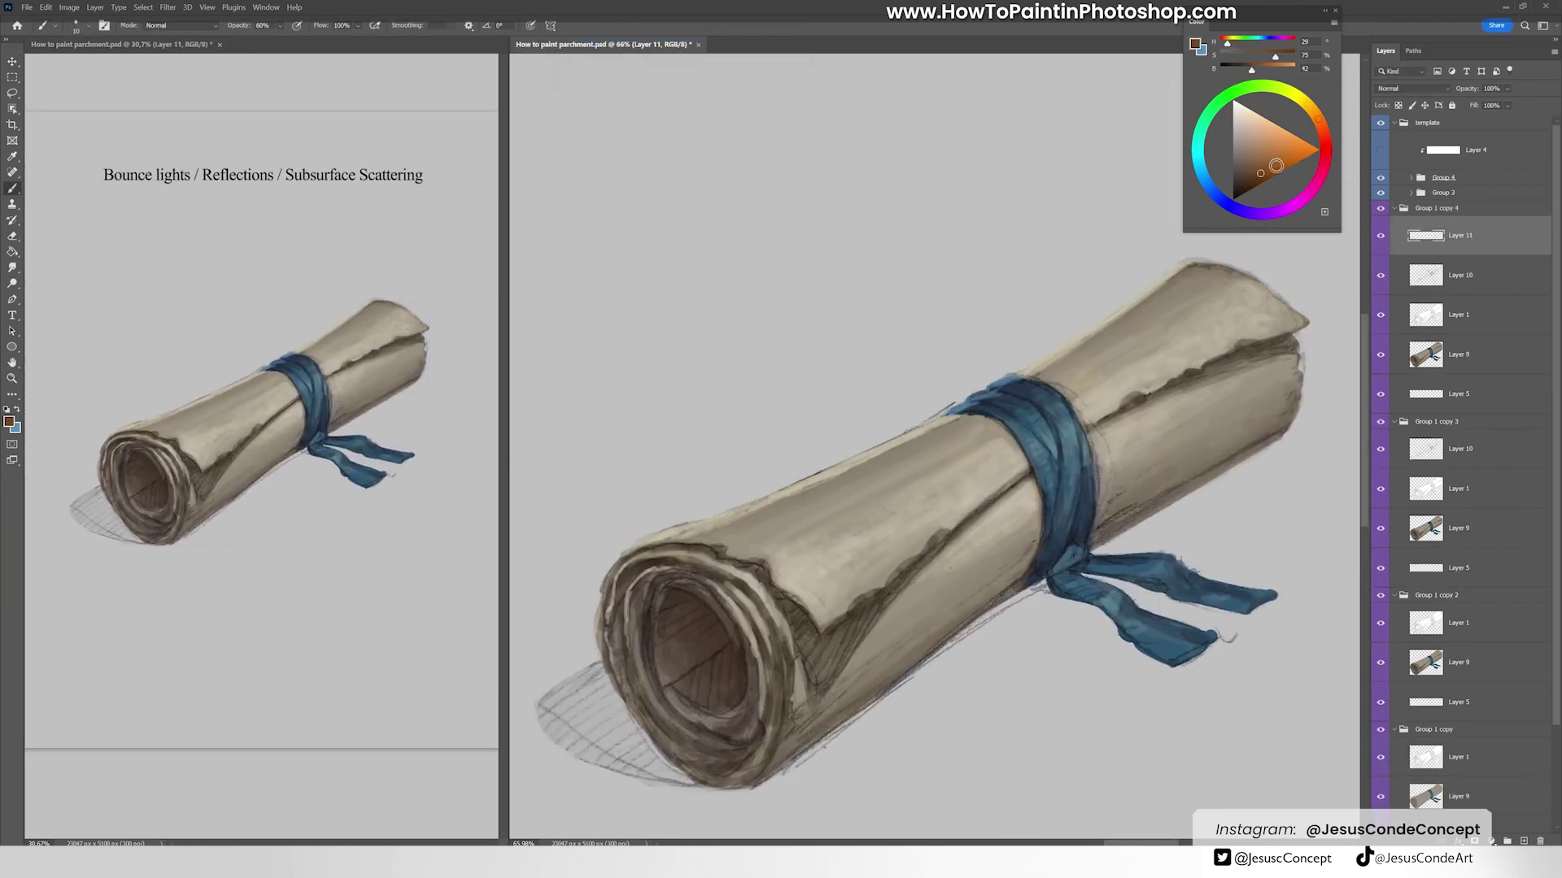
click(696, 621)
key(bracketright)
key(bracketright)
key(4)
mouse_move(664, 644)
mouse_down()
mouse_move(683, 619)
mouse_move(714, 679)
mouse_move(670, 724)
mouse_move(747, 749)
mouse_up()
Step: Warm the shadow under the torn flap beside the opening with brown, blending it with sampled parchment tones at 40% opacity
key(0)
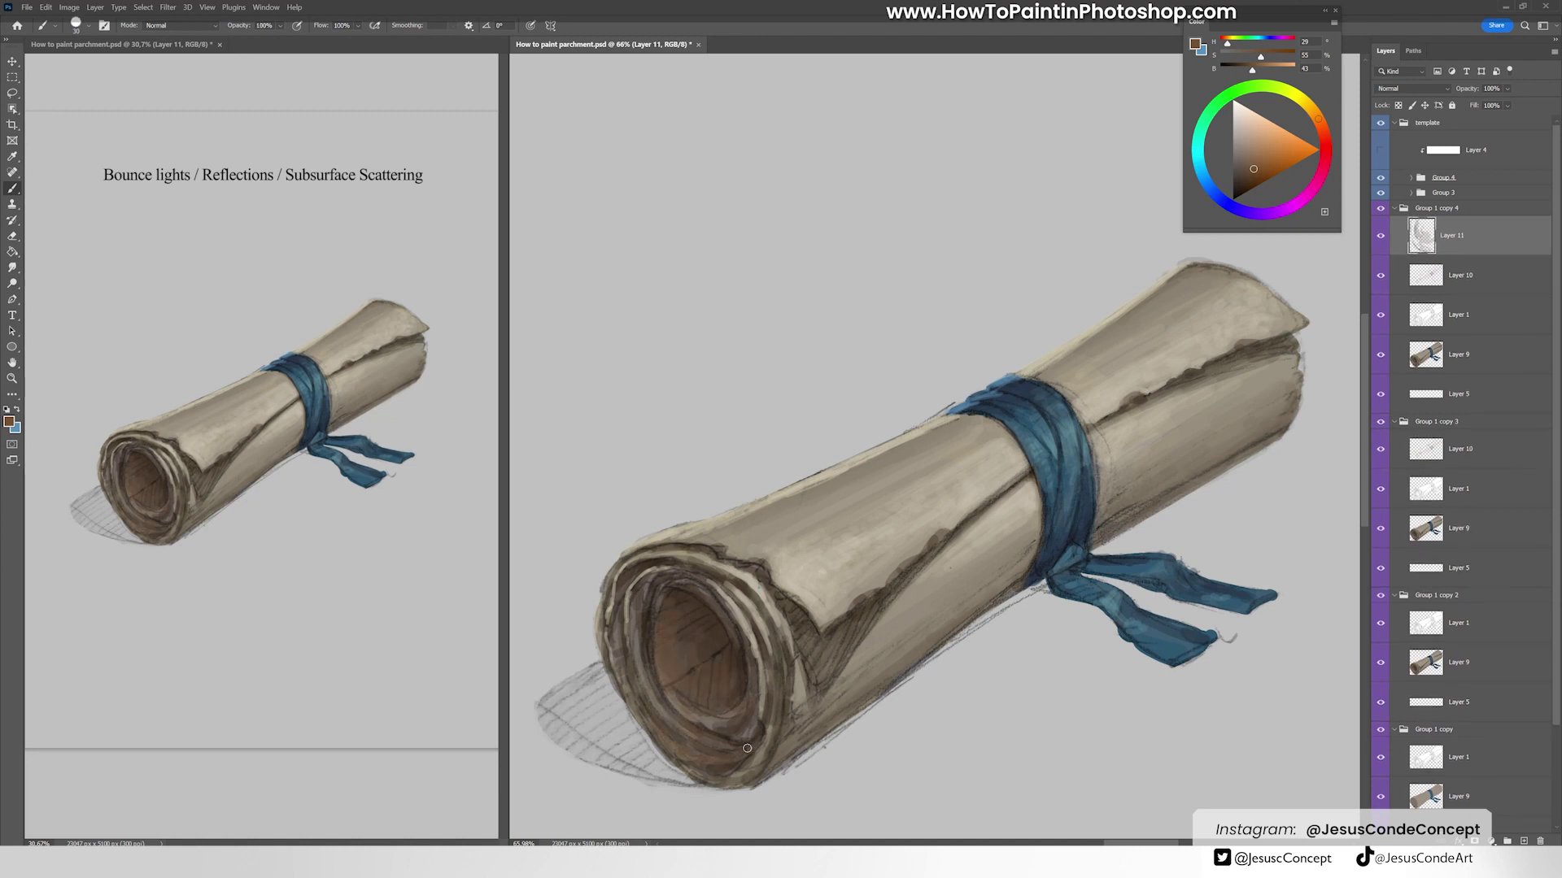
drag(832, 634, 903, 598)
alt+click(854, 650)
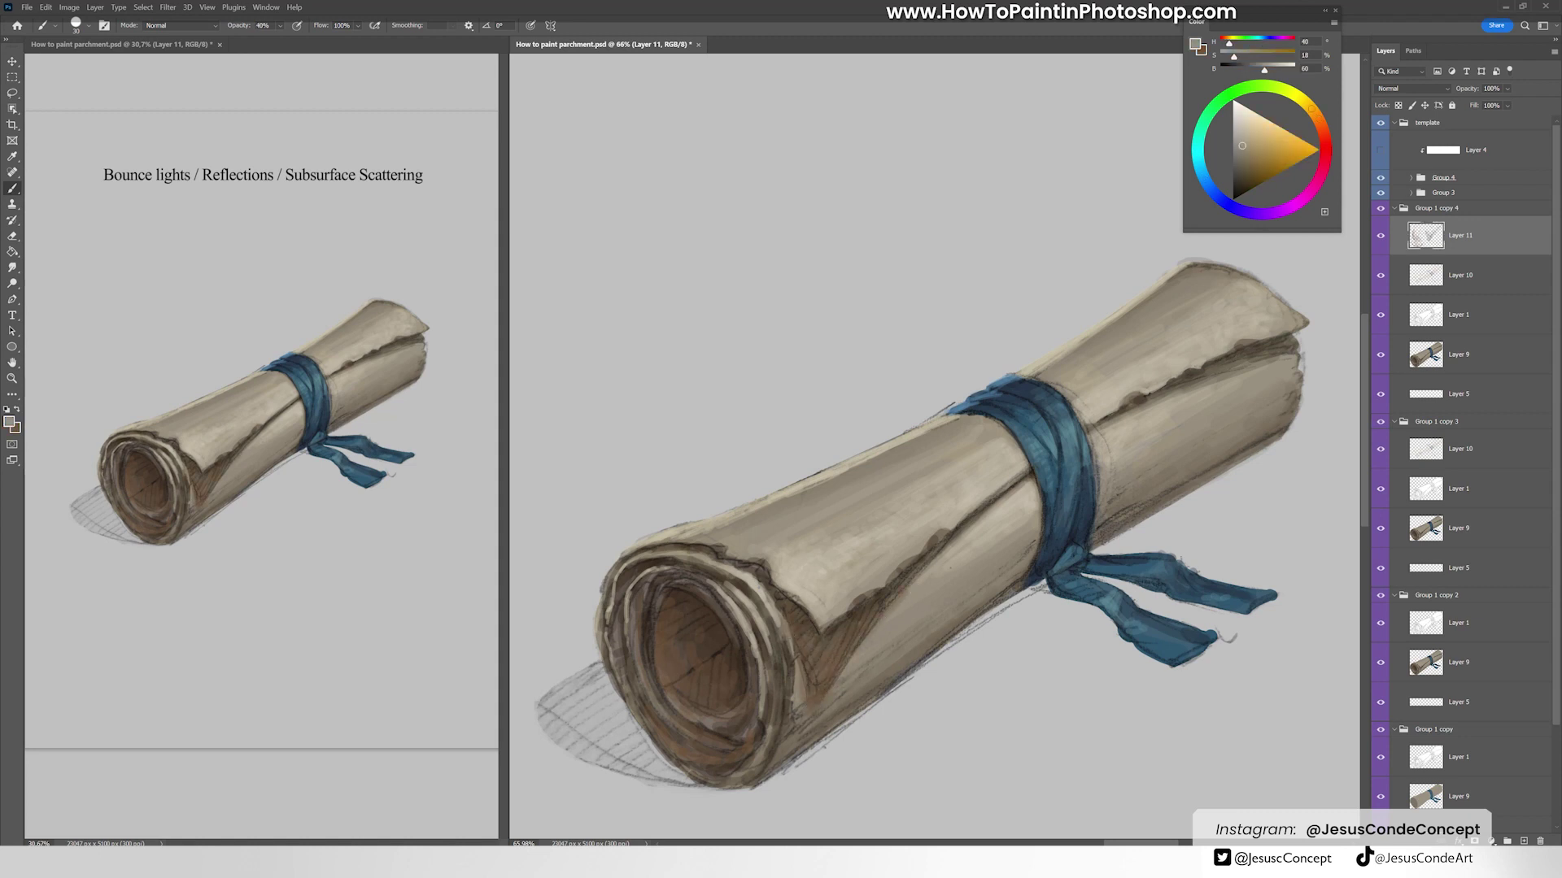
alt+click(798, 614)
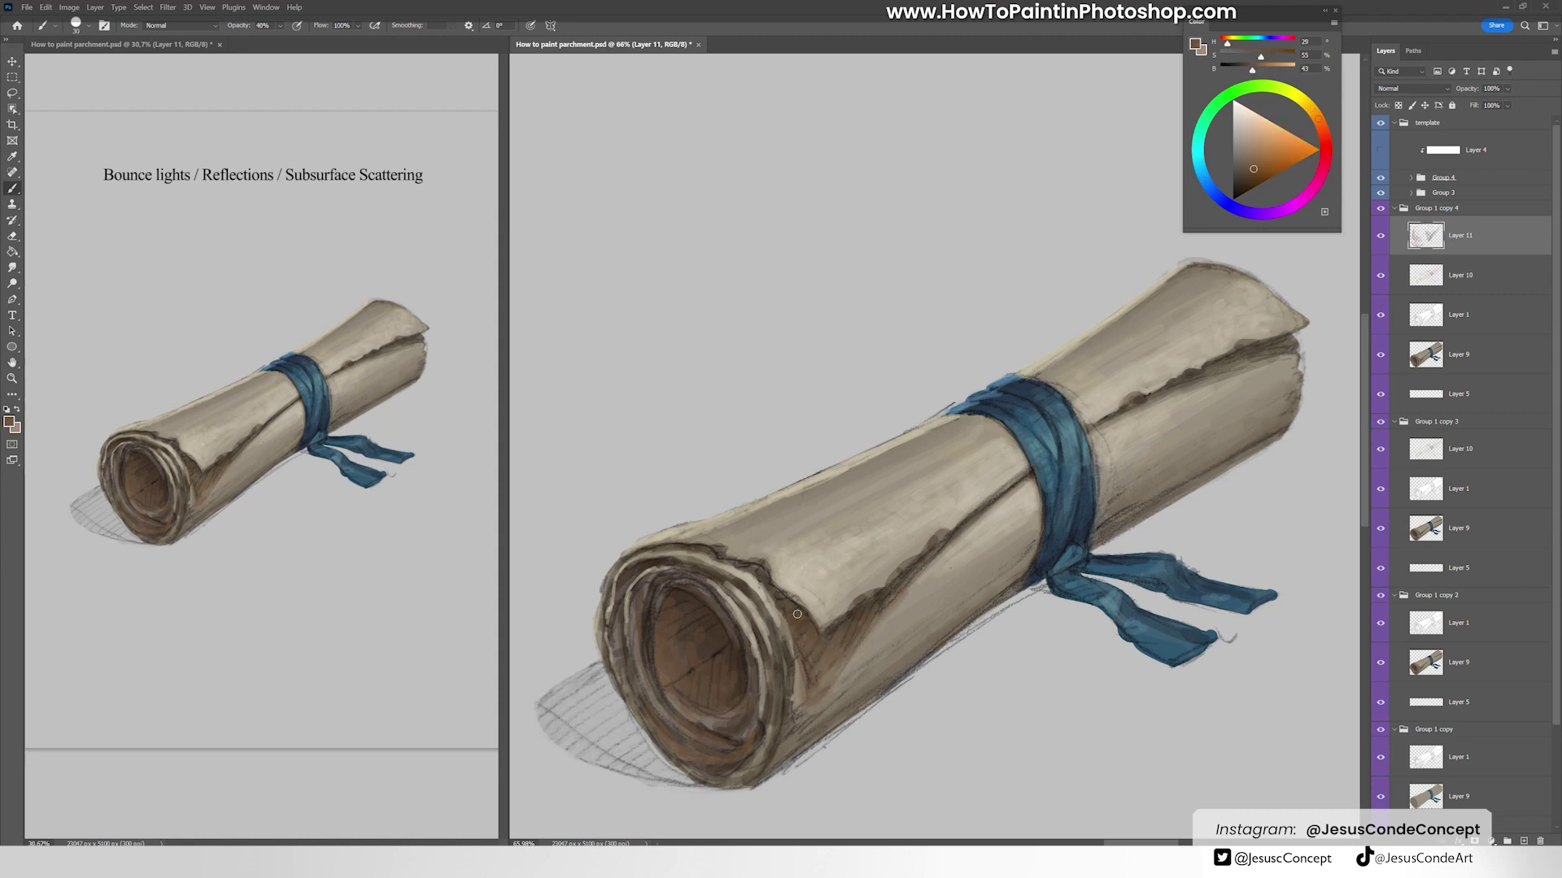
alt+click(817, 690)
key(x)
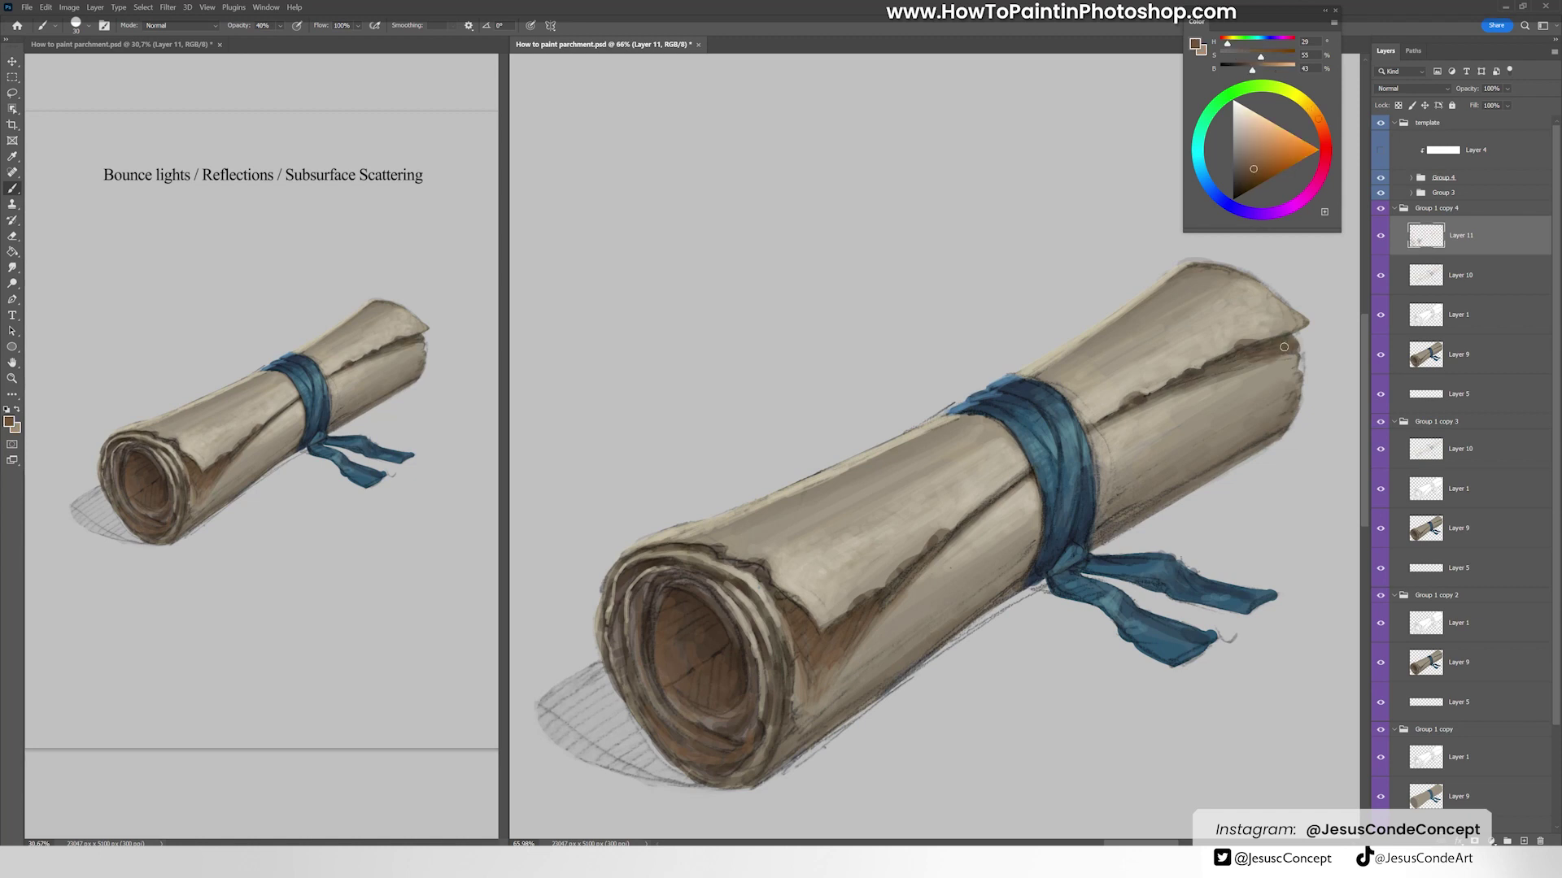
Step: Add a warm brown glow beneath the torn edge at the scroll's far end, using sampled browns at 40% opacity
alt+click(1200, 384)
key(x)
alt+click(1261, 354)
alt+click(1255, 348)
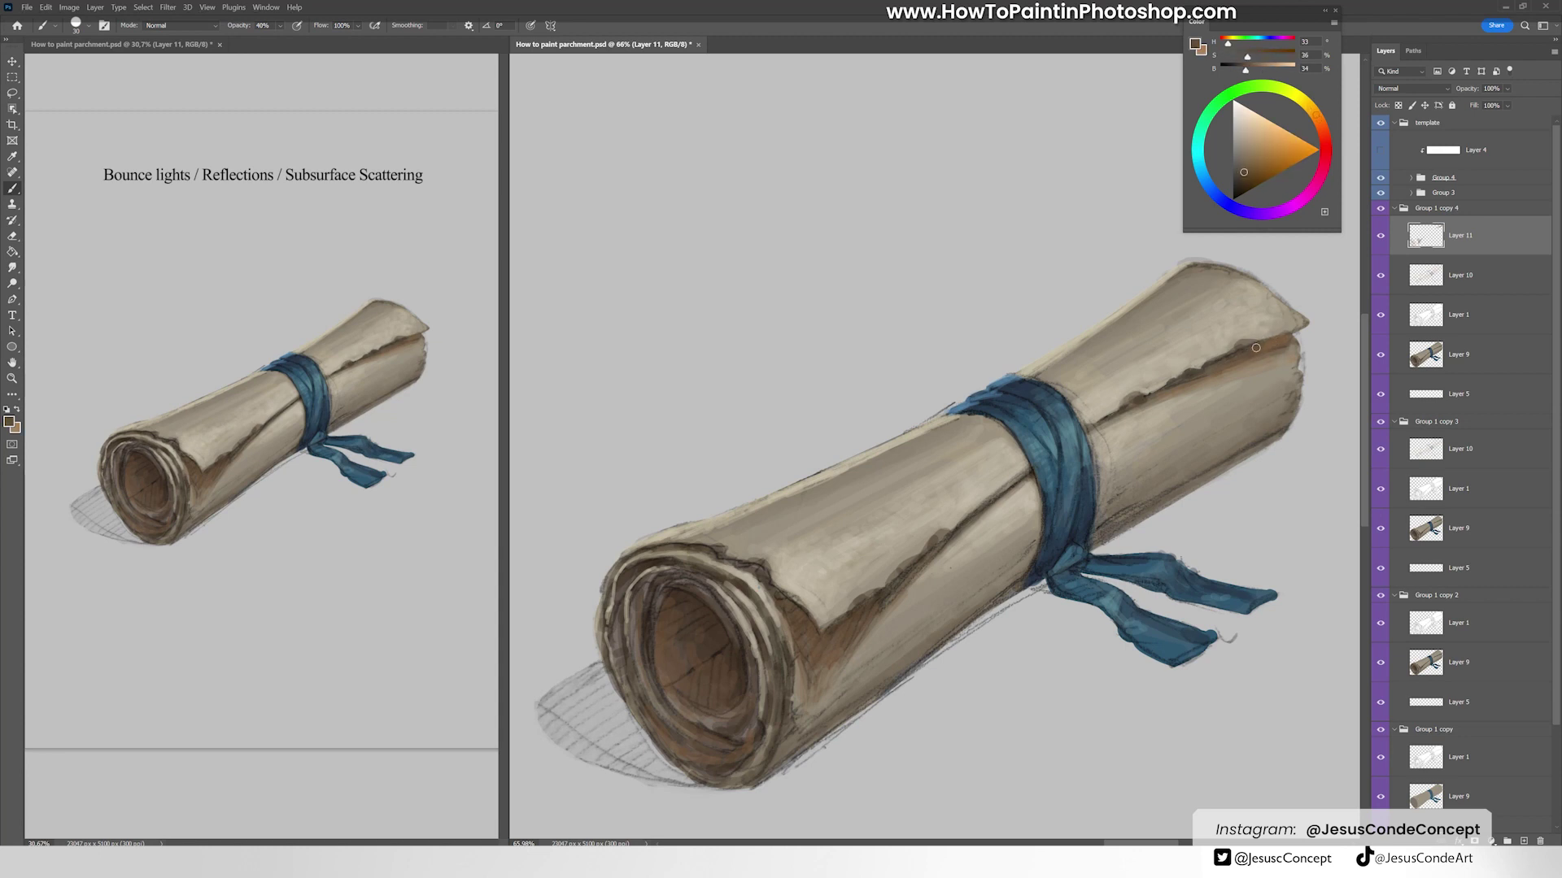
alt+click(763, 573)
Step: Tint the shaded lower part of the wrapped ribbon with a richer blue at 40% opacity
alt+click(1054, 549)
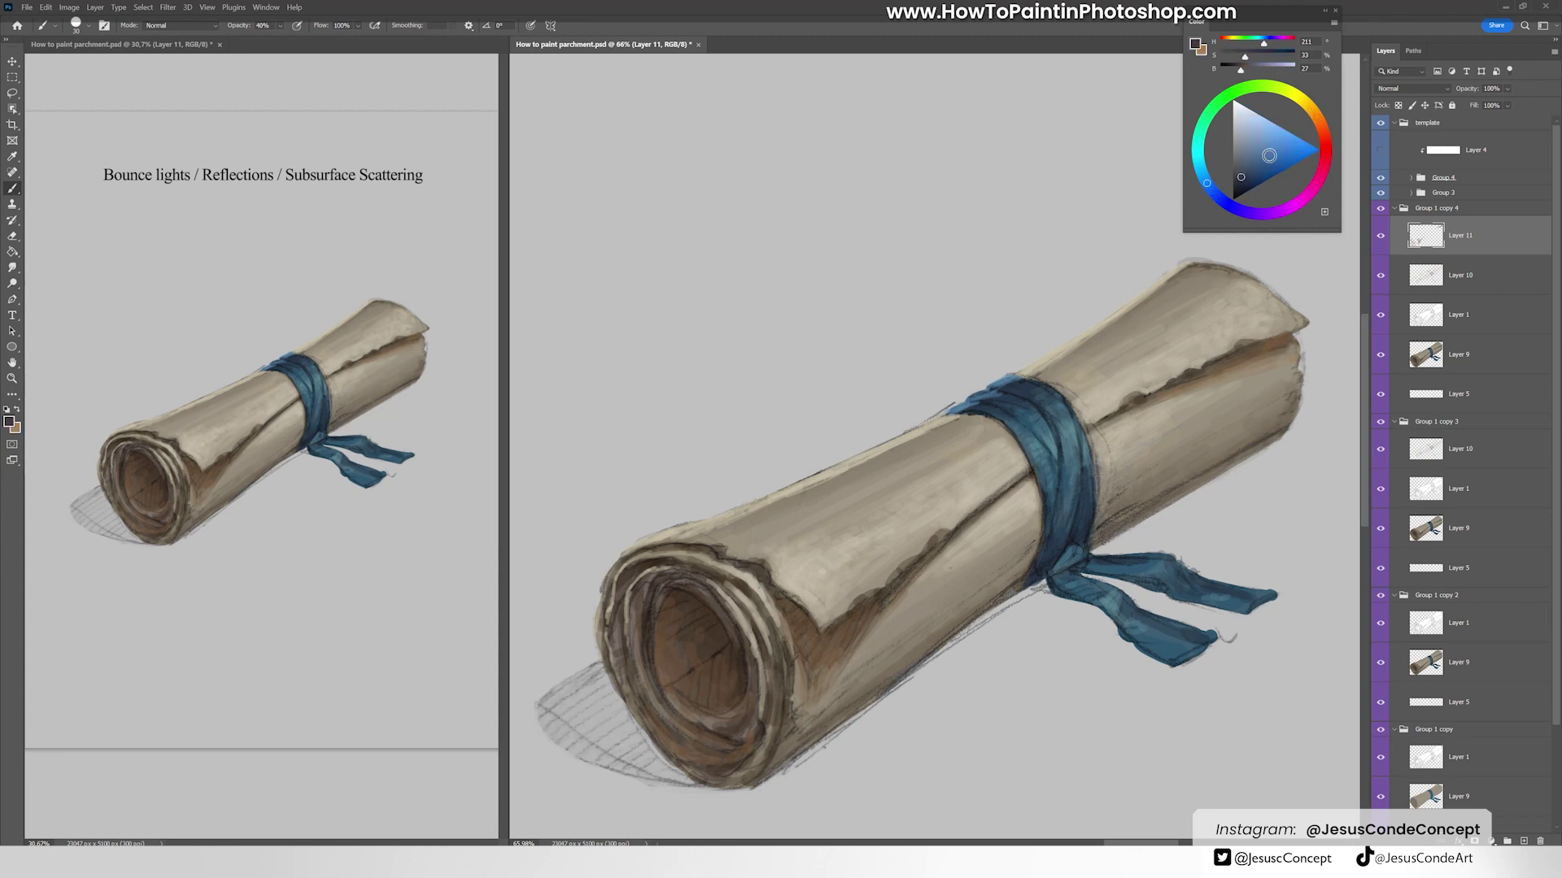
alt+click(1048, 560)
alt+click(1085, 513)
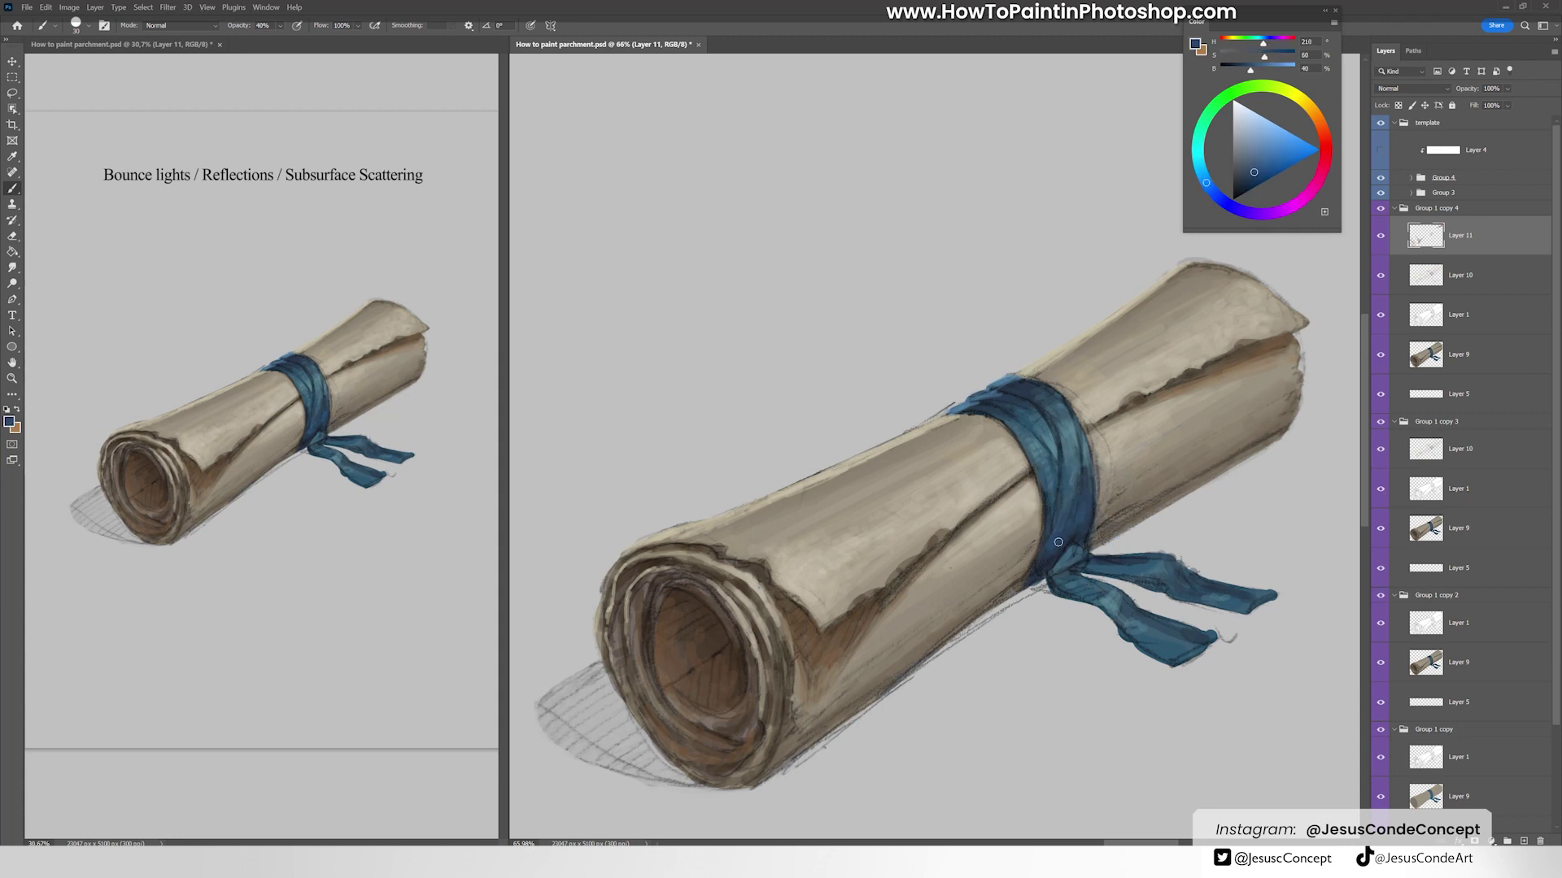
Step: Add another layer and paint greyish bounce light along the scroll's underside, using the sampled background grey
alt+click(1319, 440)
key(ctrl+shift+alt+n)
mouse_move(1155, 484)
mouse_down()
mouse_move(1289, 406)
mouse_move(1134, 498)
mouse_up()
mouse_move(826, 709)
mouse_down()
mouse_move(801, 732)
mouse_move(813, 708)
mouse_move(855, 699)
mouse_up()
alt+click(846, 691)
key(e)
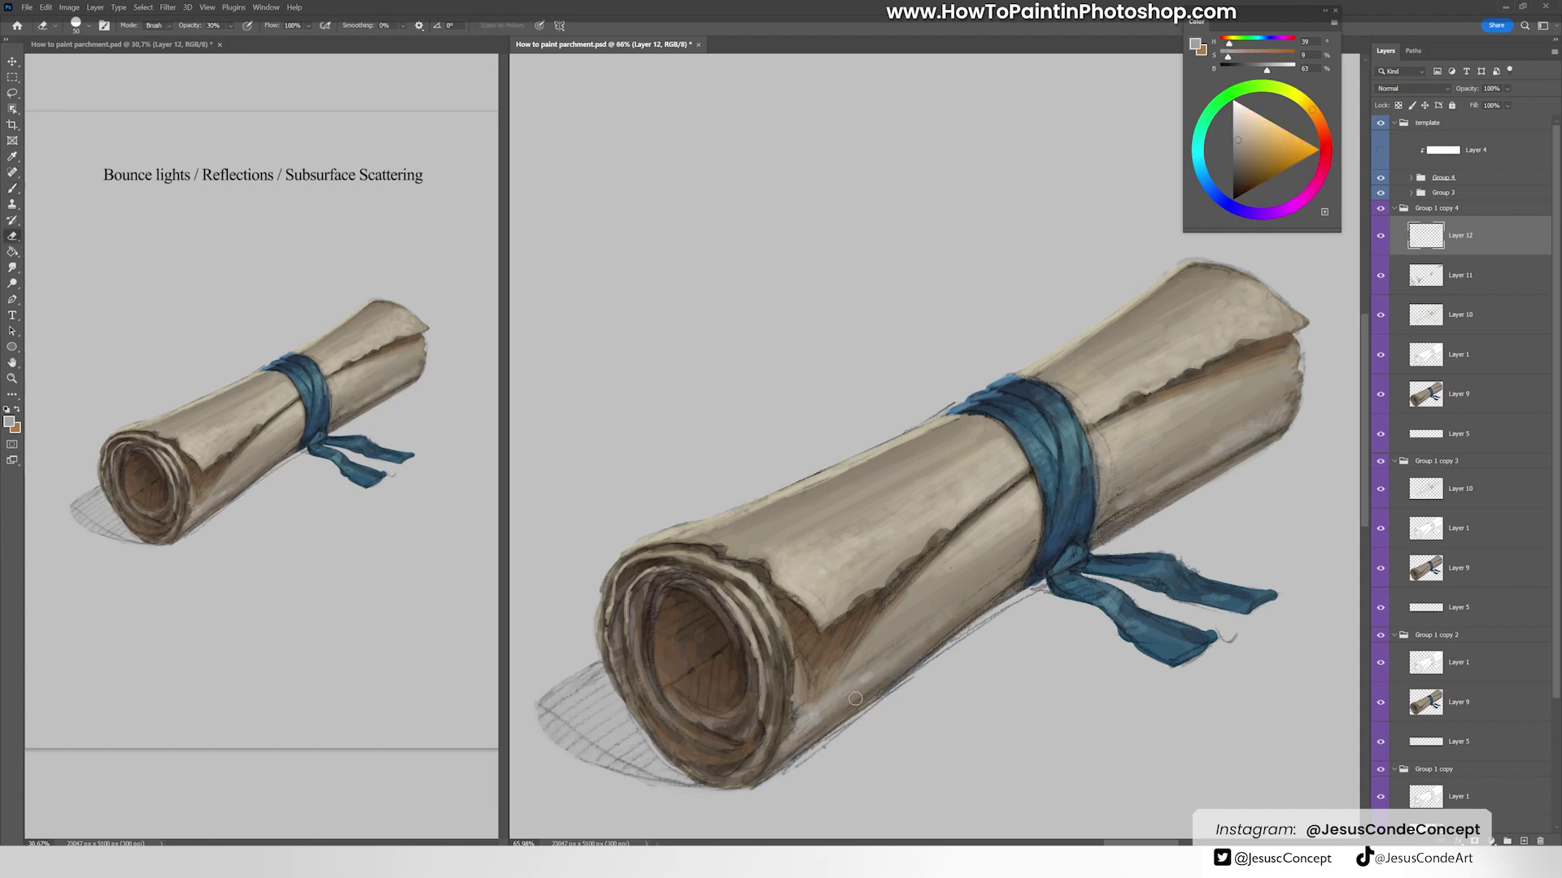
key(b)
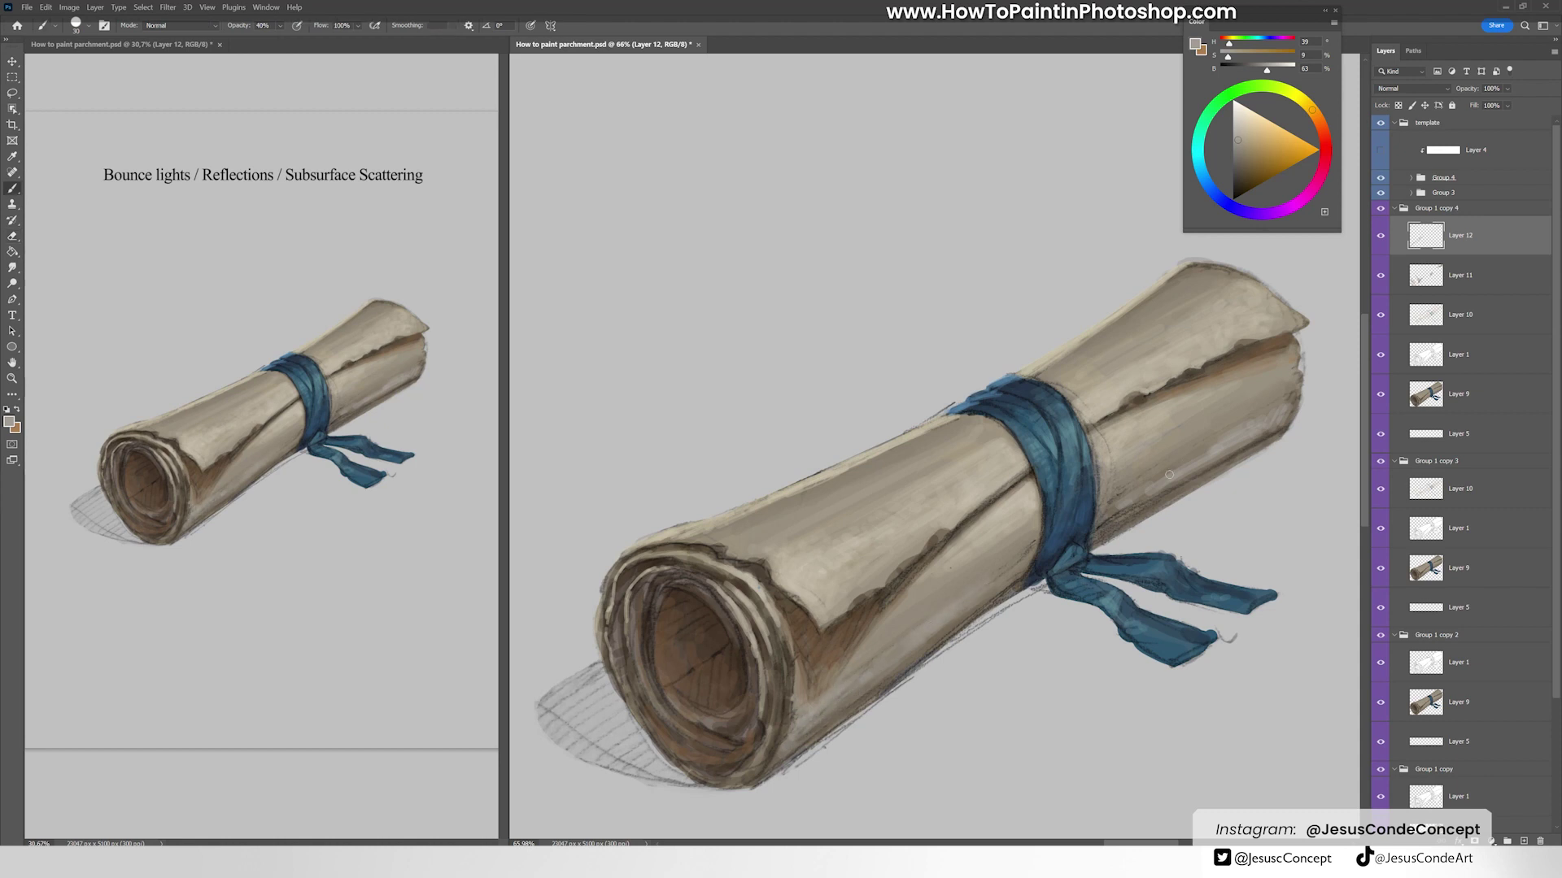
Step: Blend the bounce light along the underside on both sides of the ribbon with sampled grey-beige tones at 40% opacity
alt+click(1155, 496)
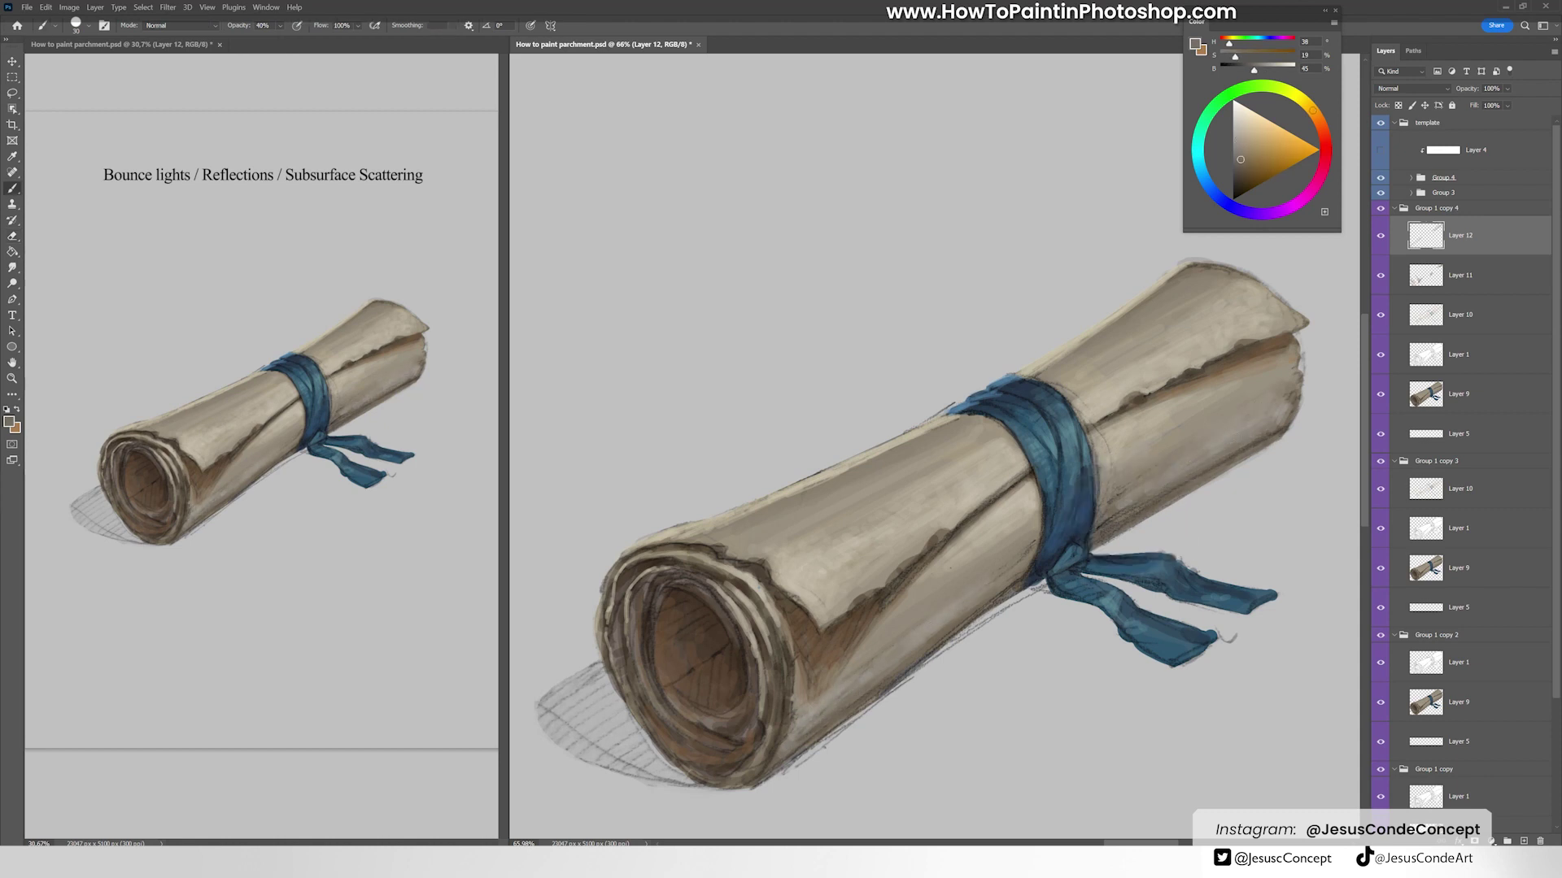
alt+click(1245, 420)
drag(1094, 533, 1147, 501)
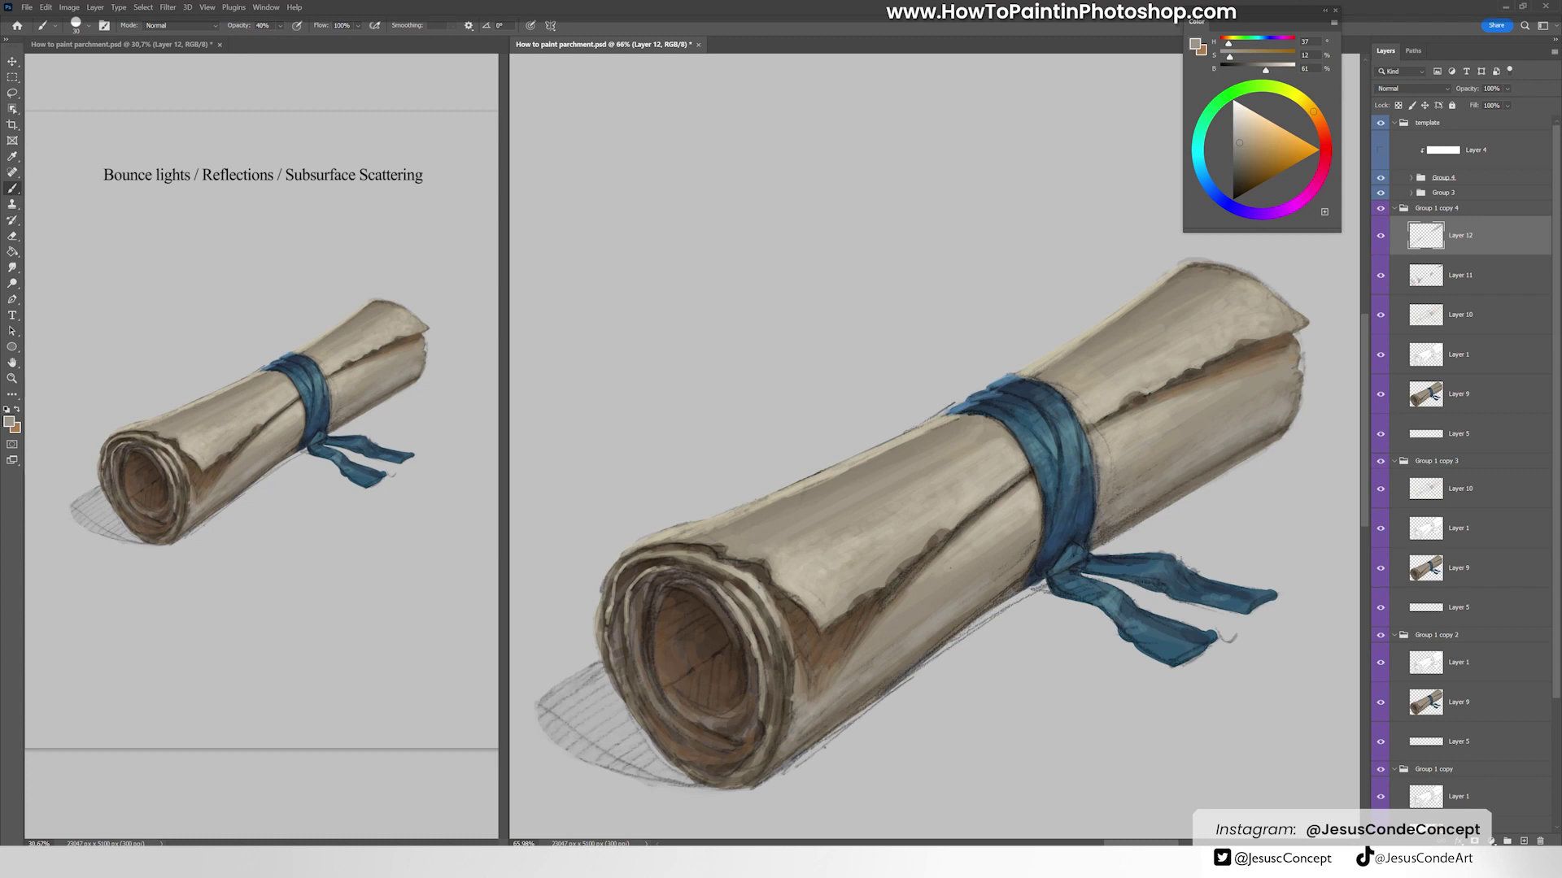
drag(1066, 540, 1083, 426)
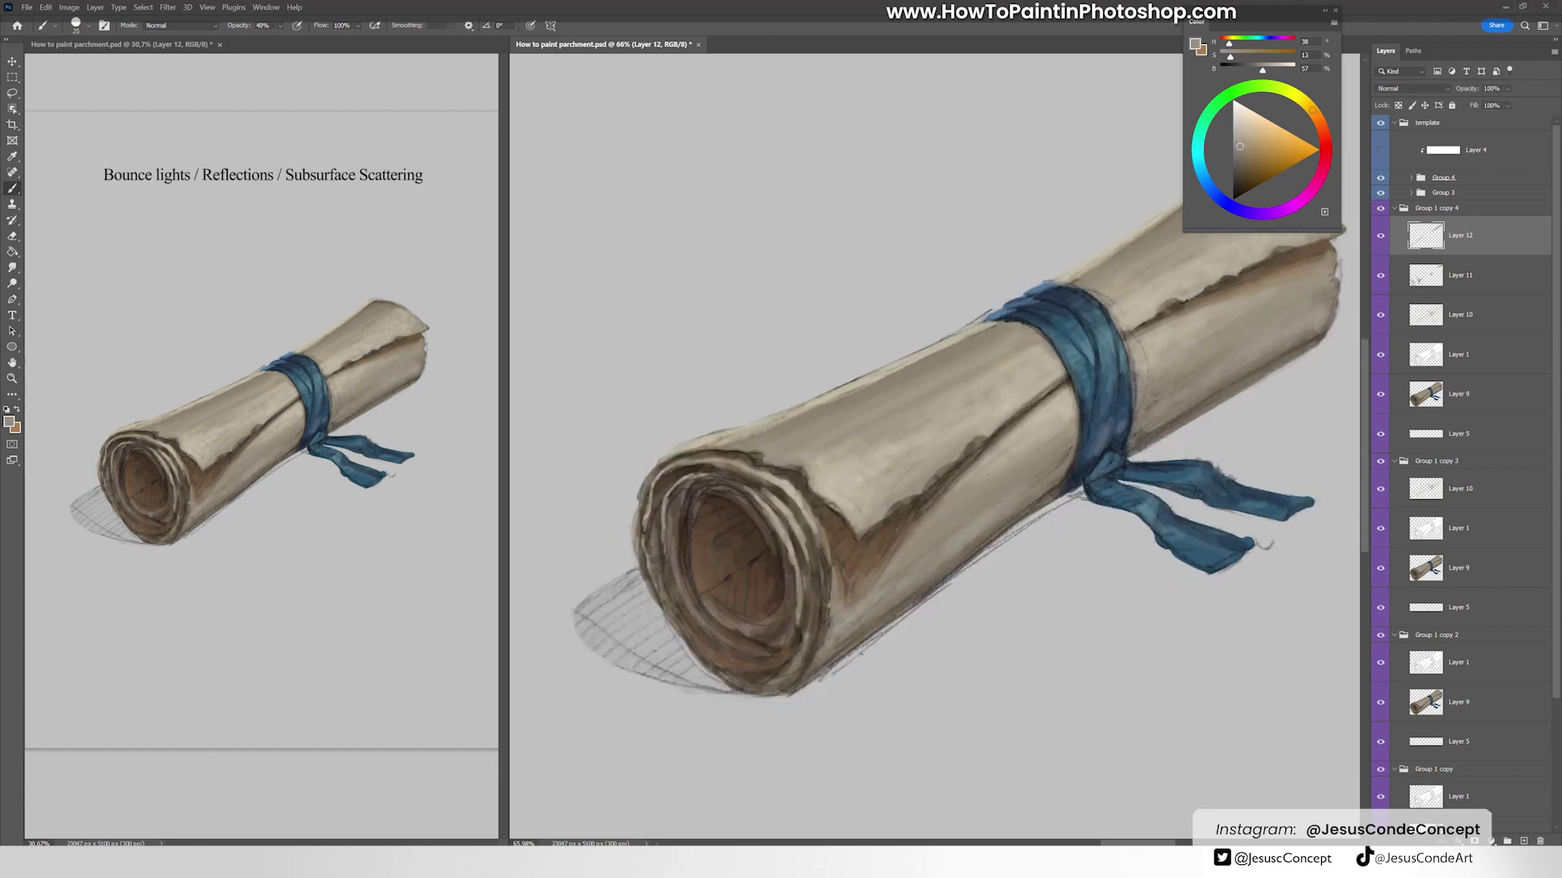
alt+click(923, 589)
alt+click(1017, 488)
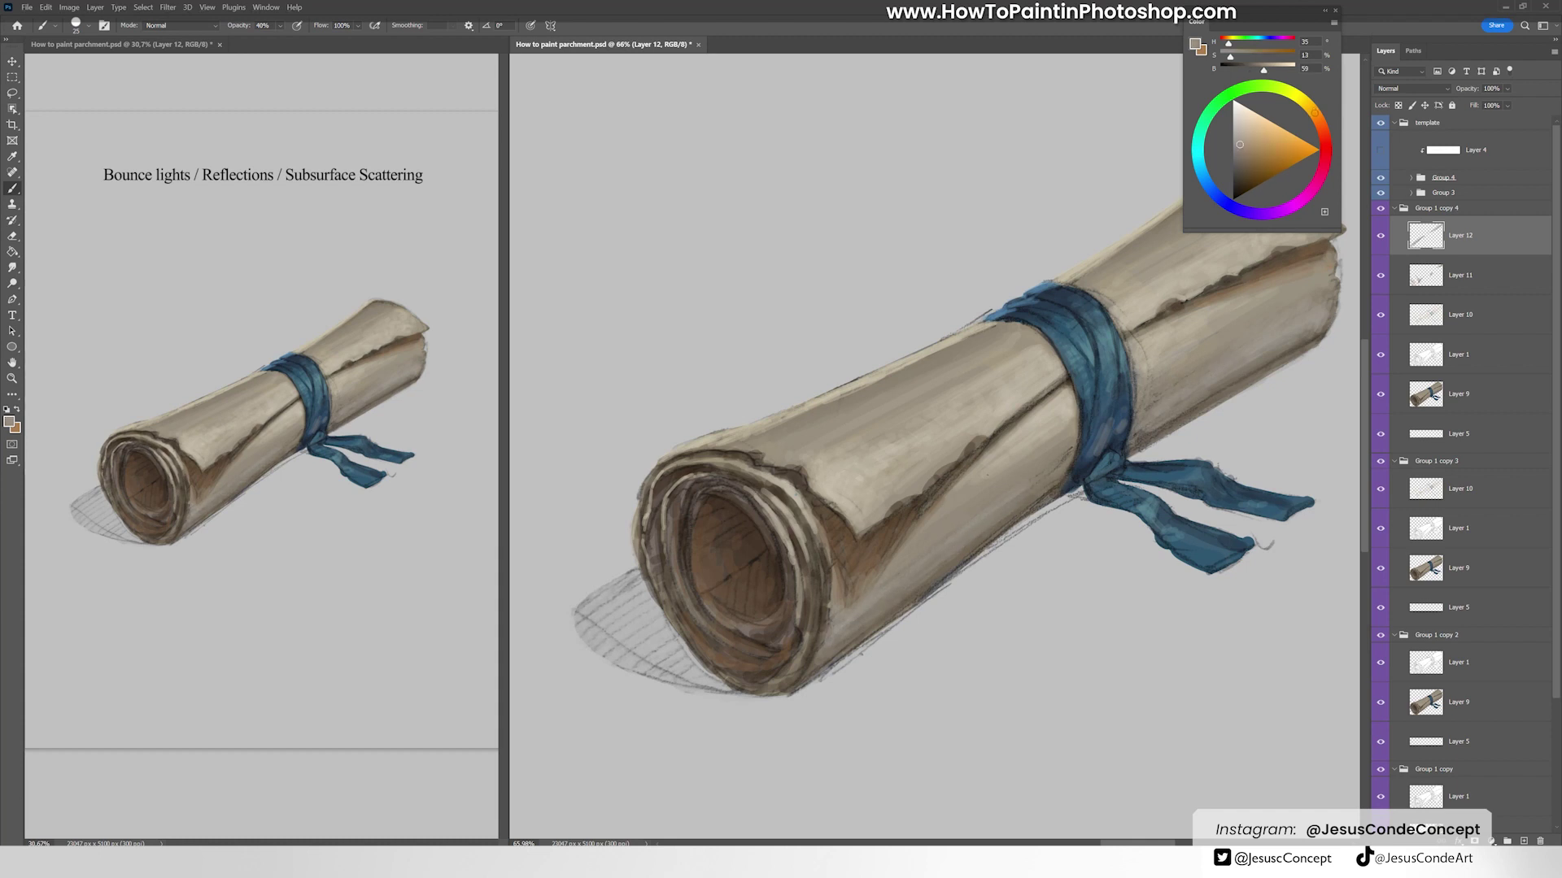
Step: Refine the torn edge and underside of the scroll's far end with sampled parchment and dark brown tones
alt+click(1196, 406)
drag(1253, 269, 1030, 382)
alt+click(1030, 382)
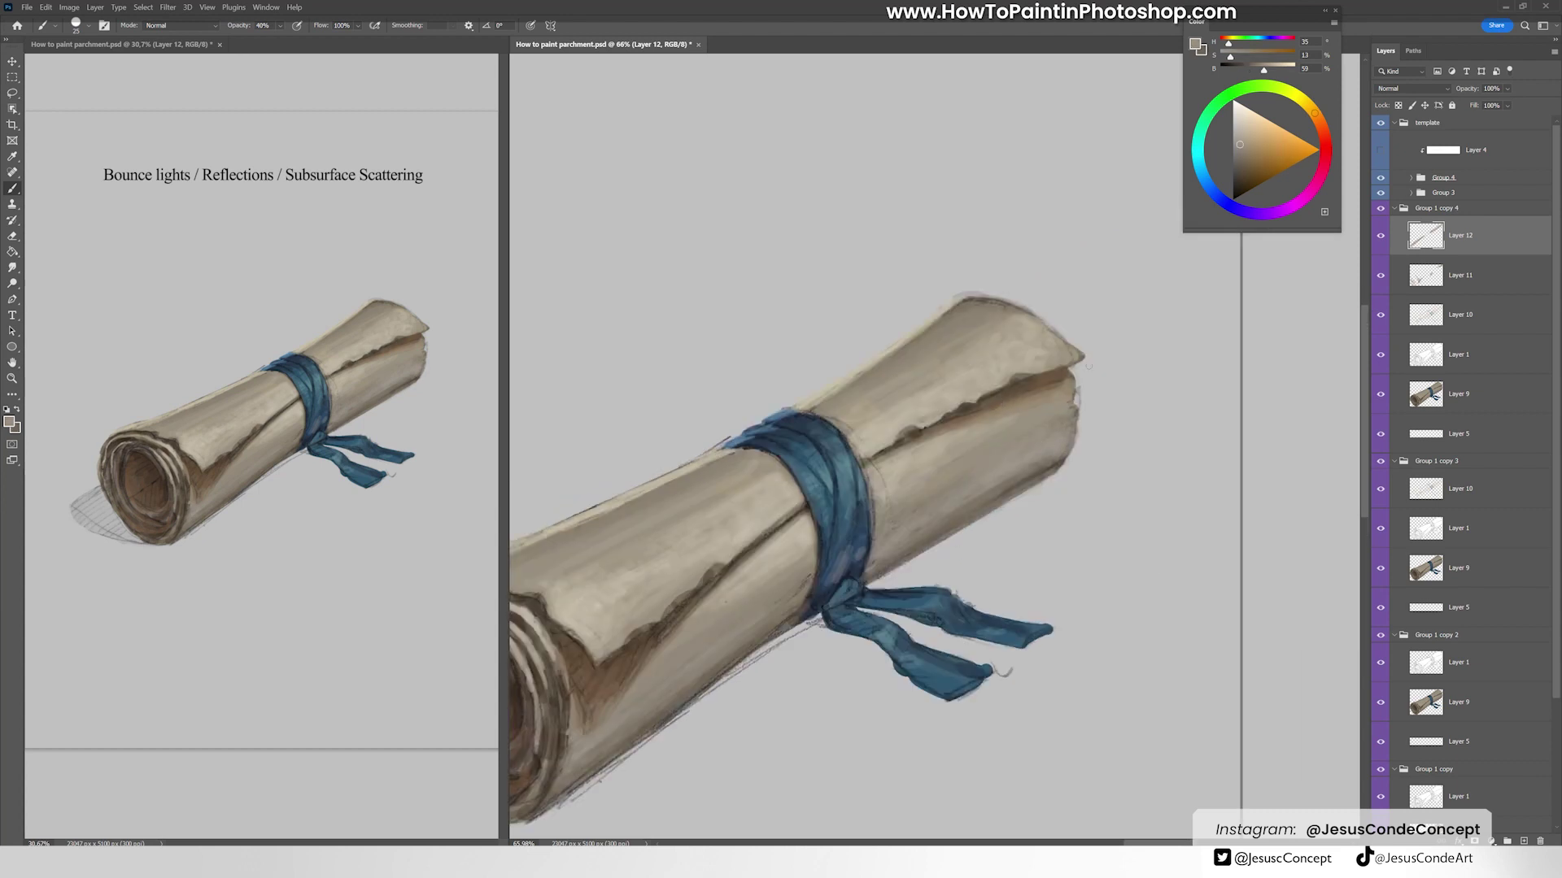
alt+click(1088, 367)
drag(1001, 480, 1068, 447)
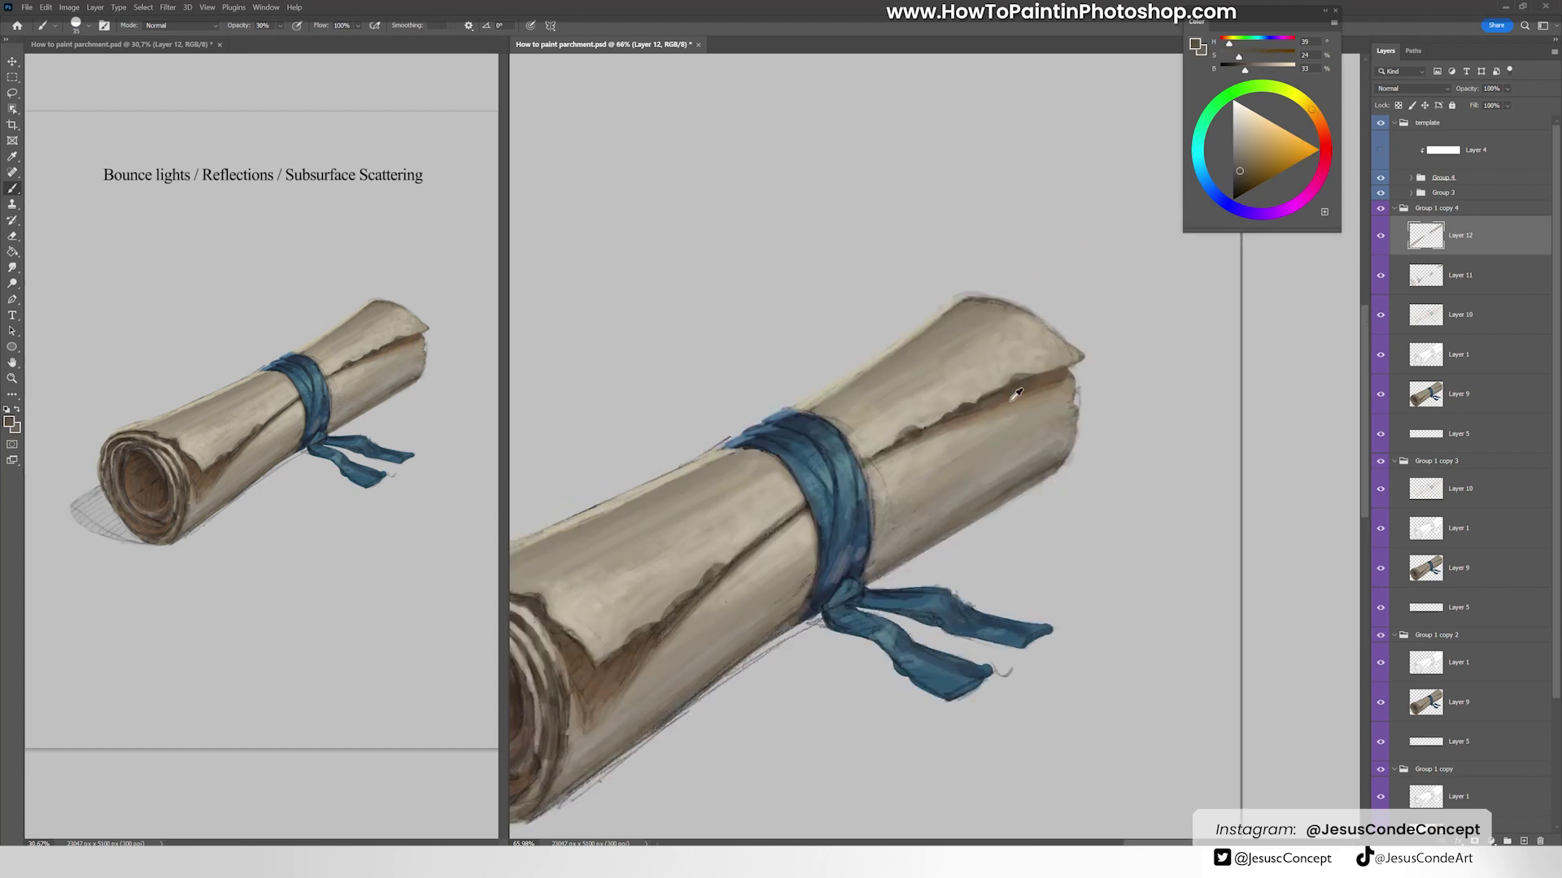
alt+click(1013, 468)
Step: Soften the underside of the scroll's front section with sampled parchment and brown tones at 30% opacity
drag(993, 480, 1158, 367)
alt+click(837, 583)
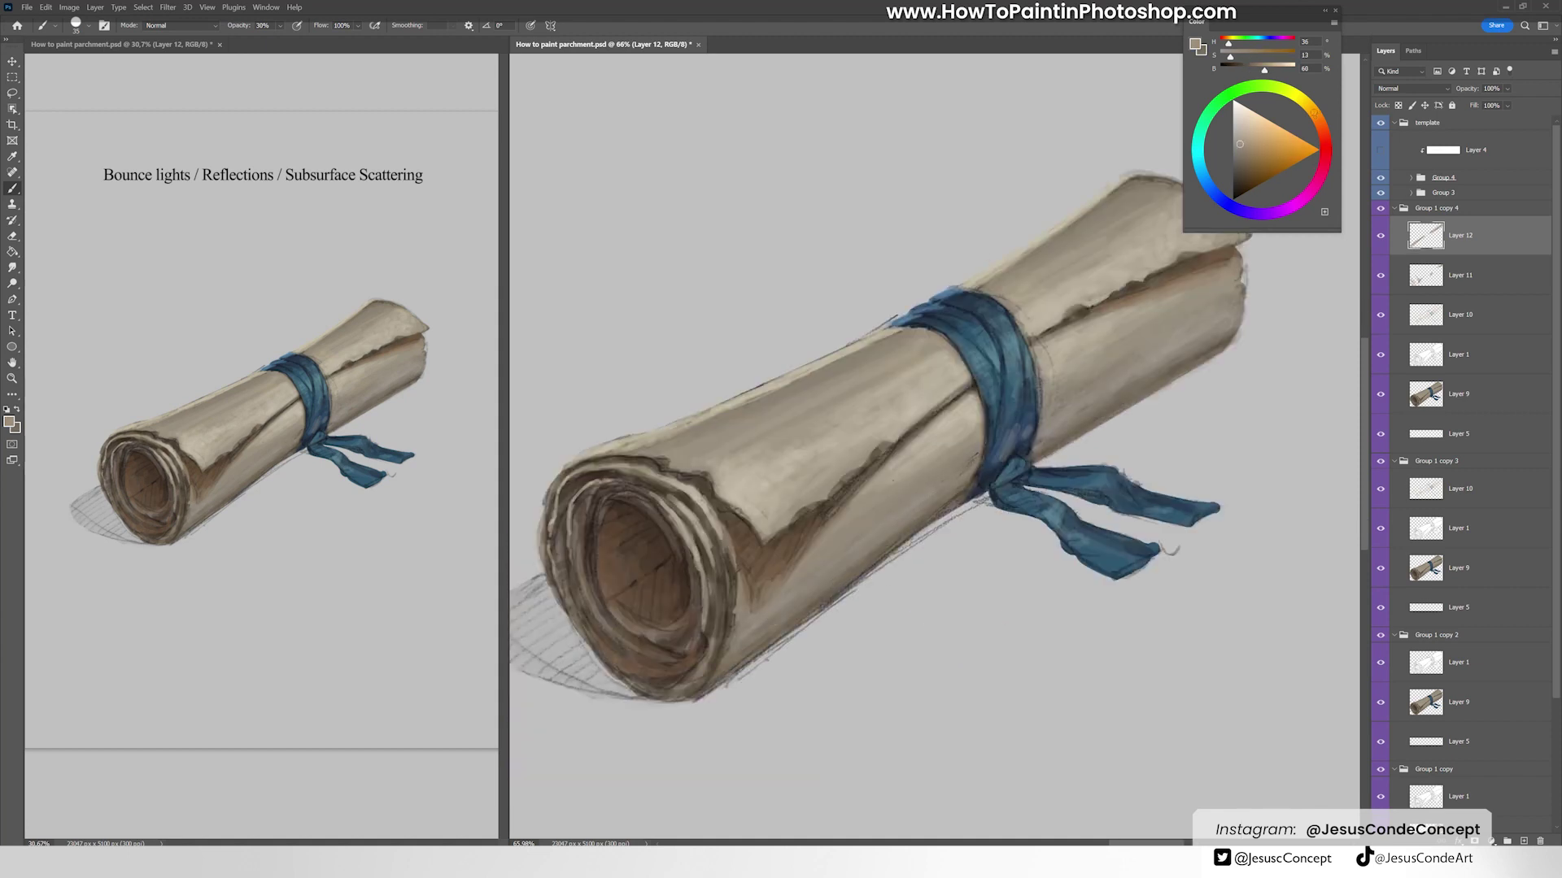
alt+click(961, 491)
mouse_move(1004, 435)
mouse_down()
mouse_move(927, 495)
mouse_move(994, 464)
mouse_up()
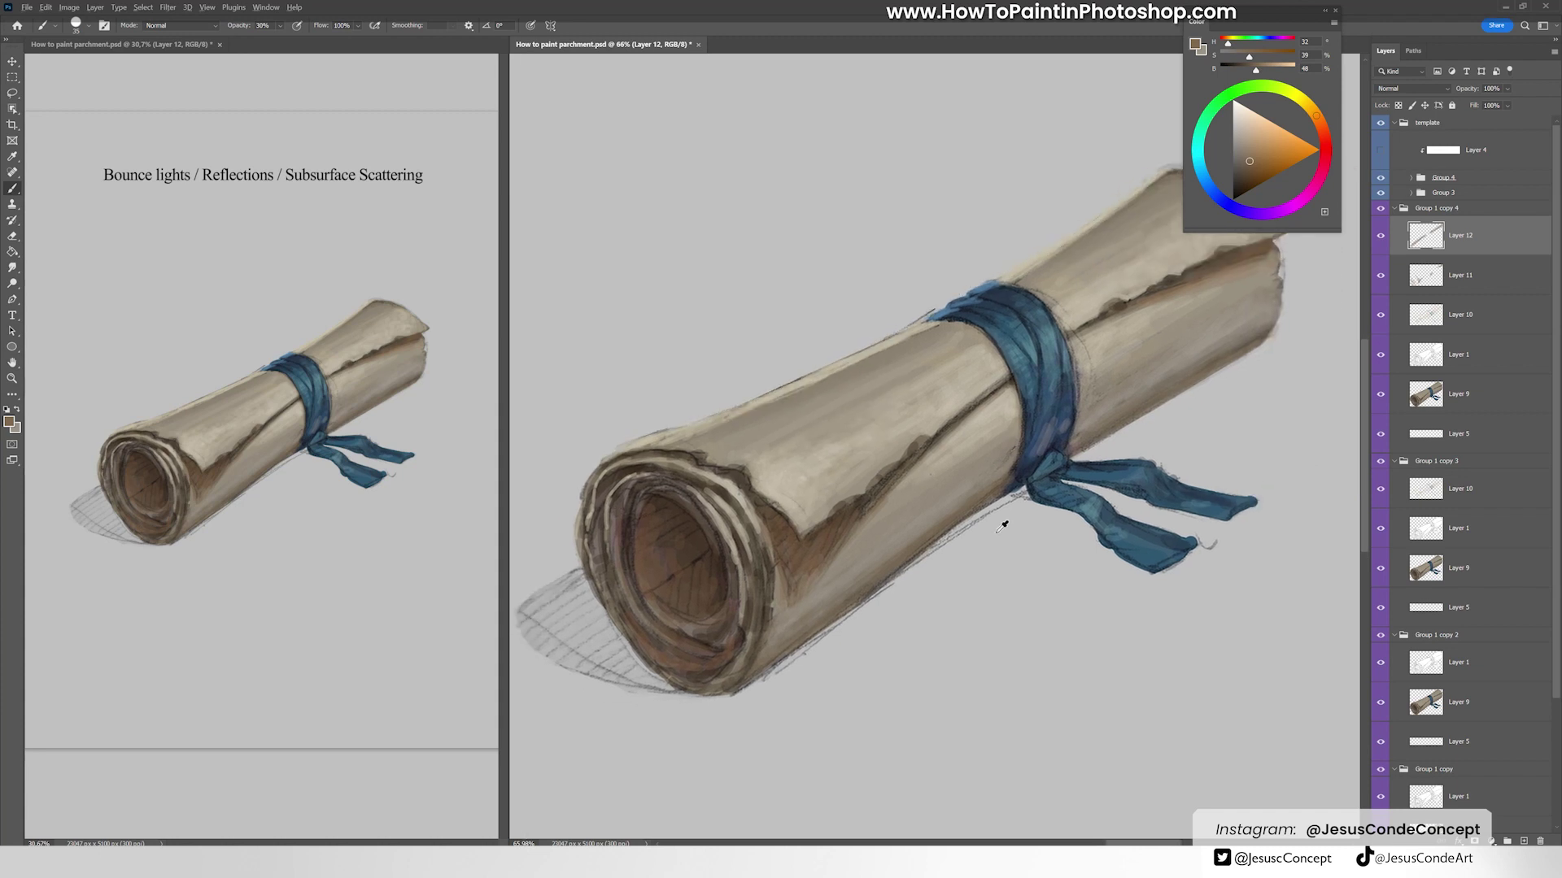
Step: Paint over the stray sketch lines below the scroll's underside with the sampled background grey at 50% opacity
alt+click(1001, 520)
key(5)
drag(944, 541, 793, 650)
drag(879, 589, 765, 678)
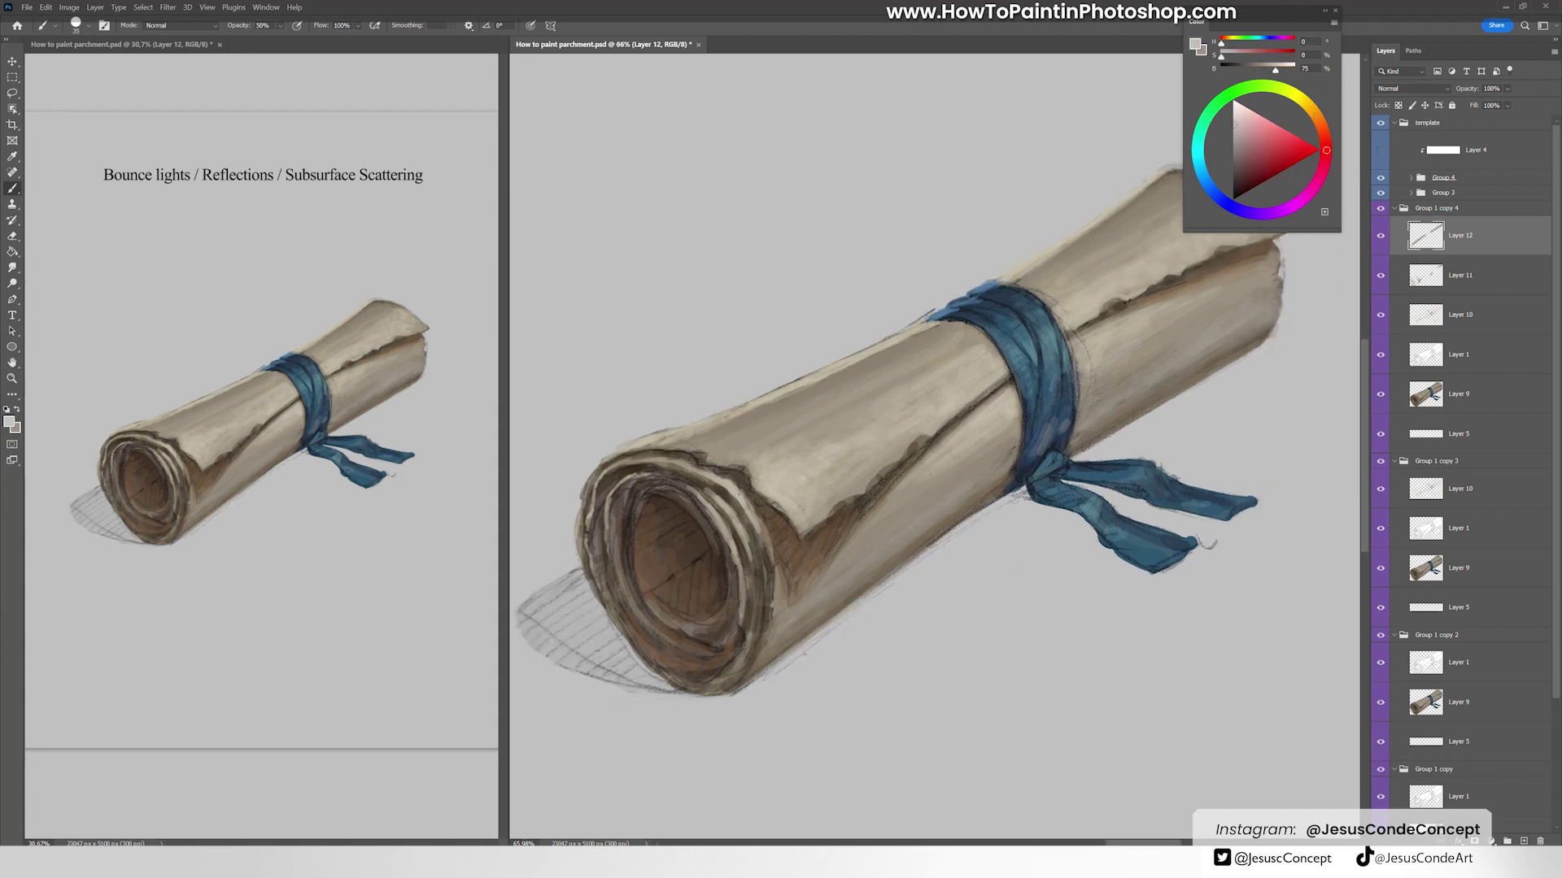
drag(1130, 437, 927, 521)
mouse_move(1042, 451)
mouse_down()
mouse_move(919, 525)
mouse_move(1110, 433)
mouse_up()
key(e)
key(b)
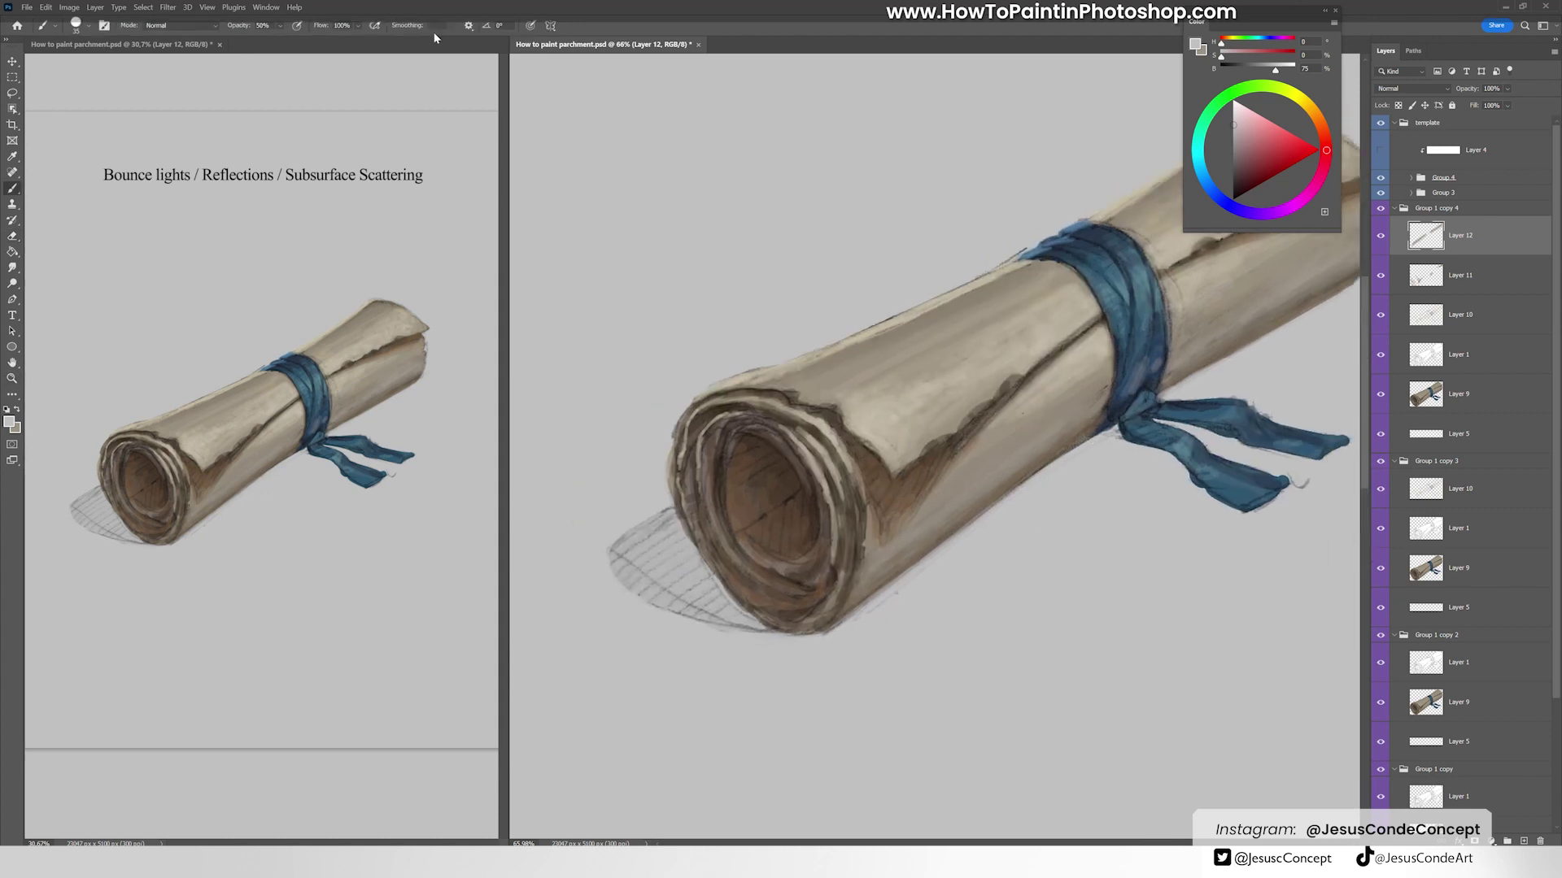
click(269, 7)
click(545, 199)
scroll(868, 387, down, 5)
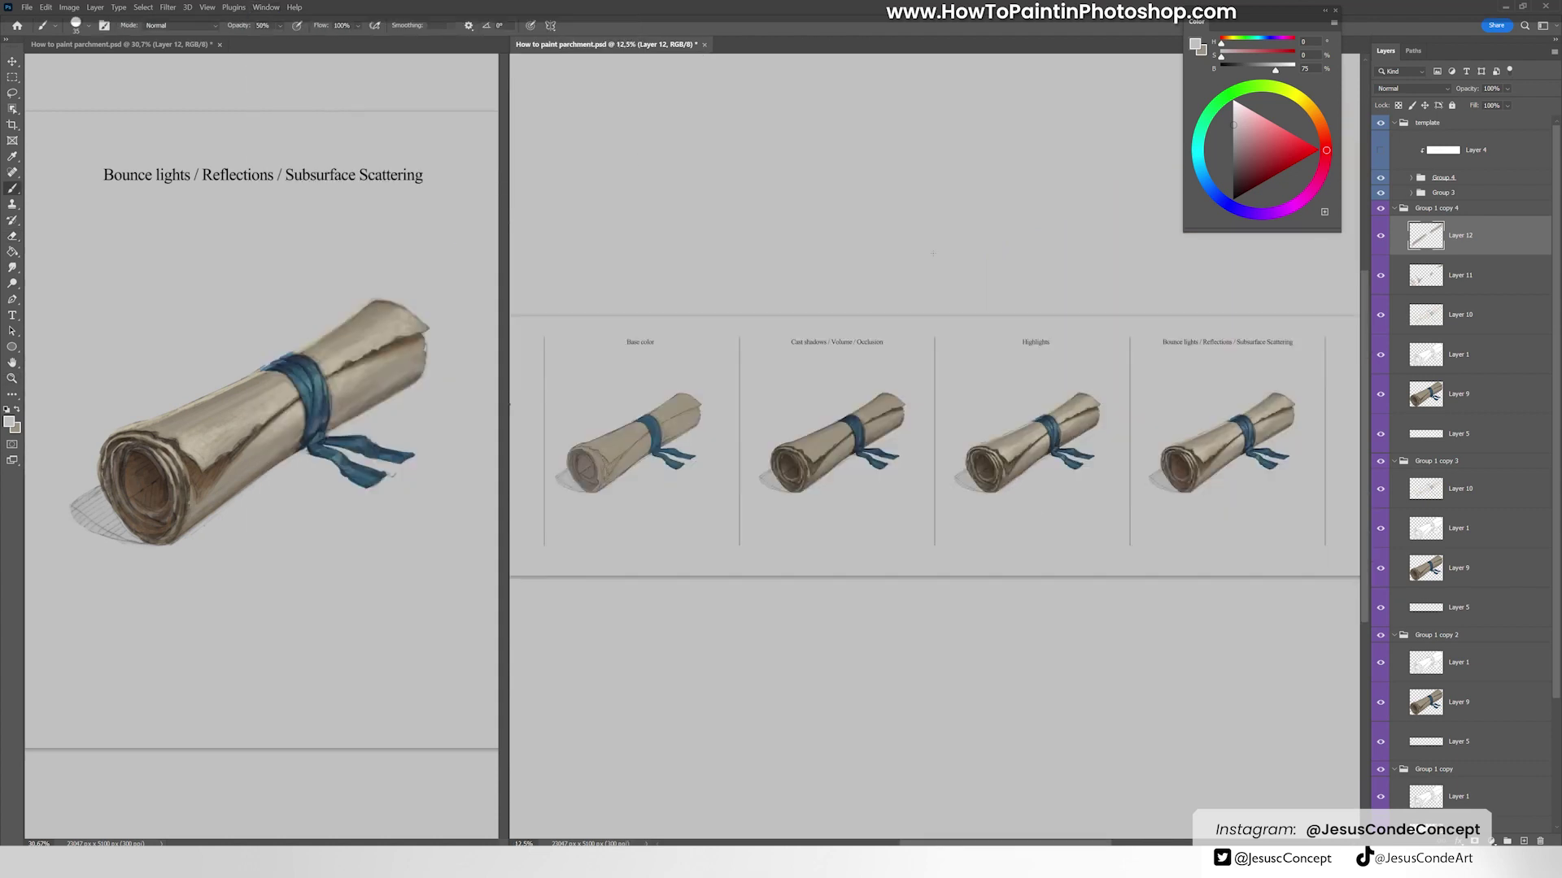
Step: Clean up the ribbon's lower edge beside the knot with sampled dark blue and parchment tones, using a smaller brush at 100% opacity
scroll(868, 388, up, 5)
scroll(1011, 458, up, 4)
key(0)
alt+click(1011, 458)
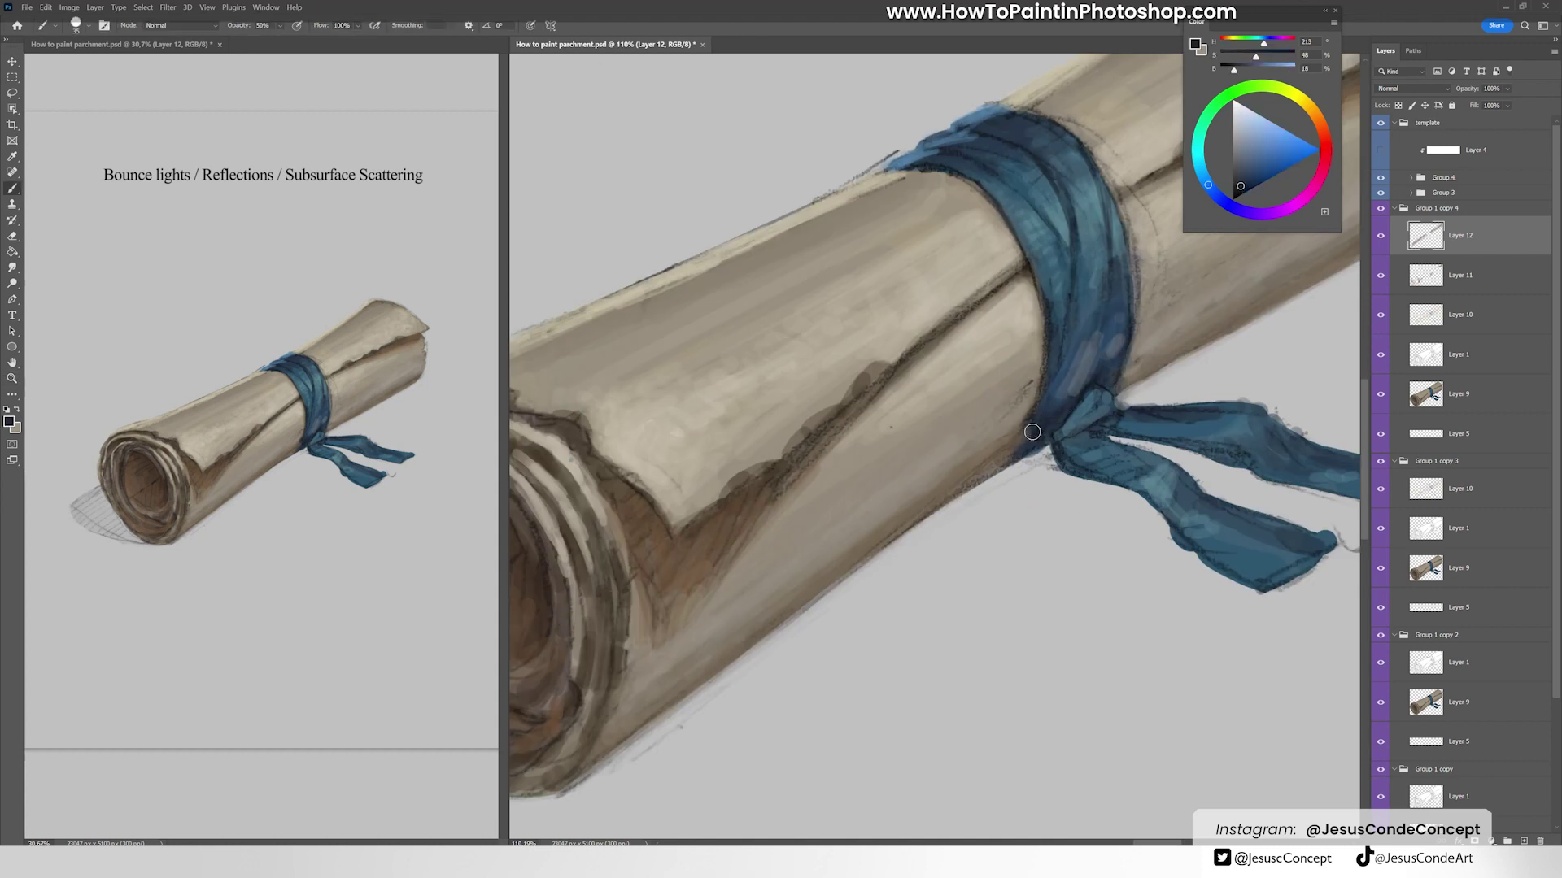
key(bracketleft)
alt+click(1025, 417)
alt+click(1025, 418)
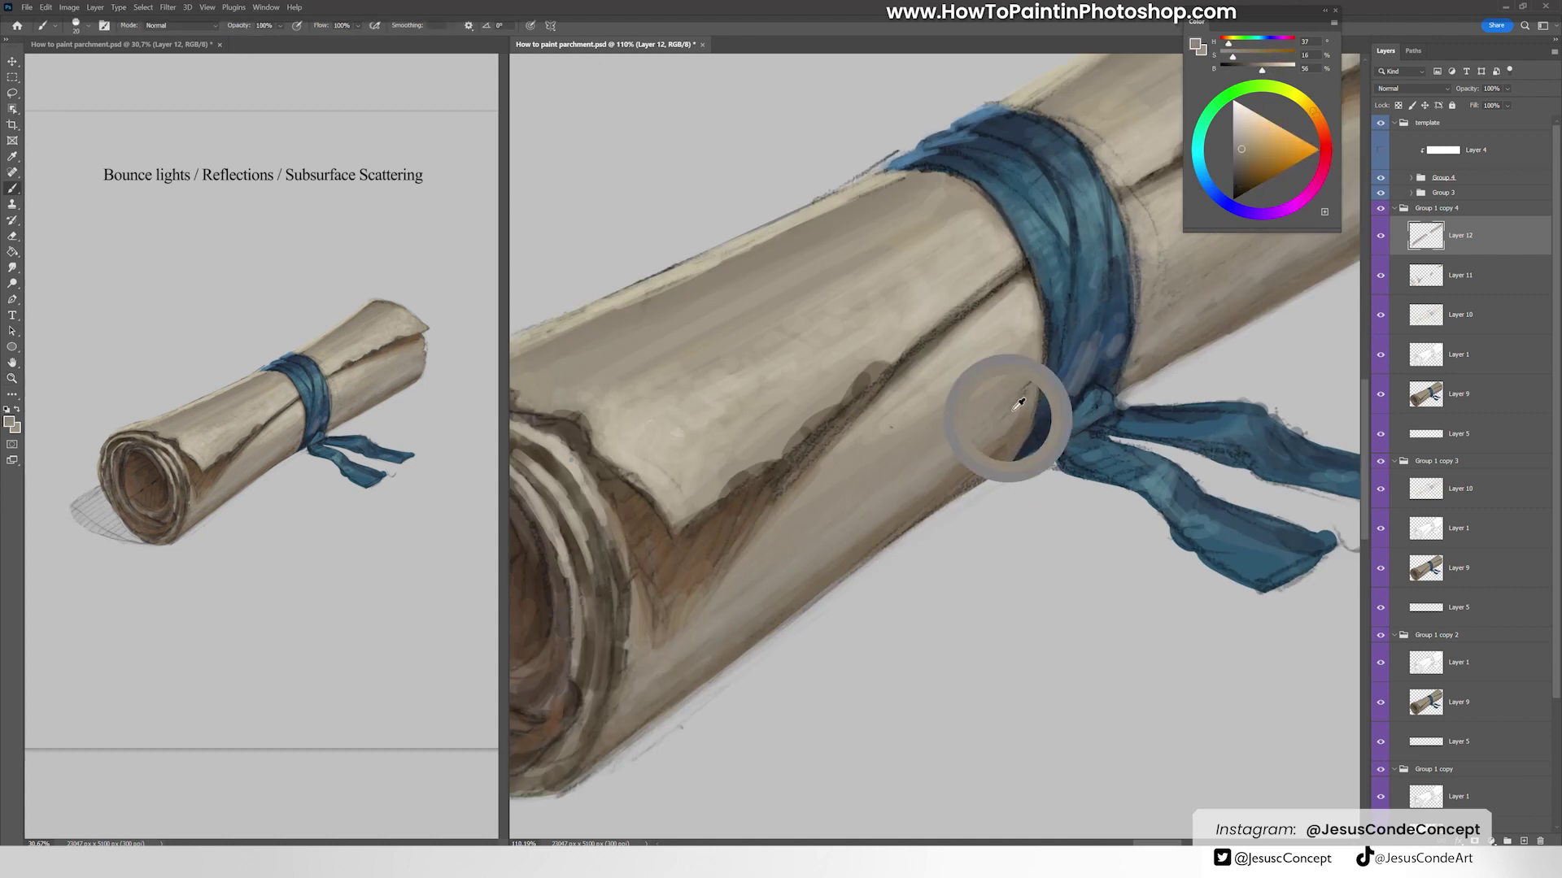
Step: Define the scroll's lower contour up to the ribbon with a dark brown at 40% opacity and sample a parchment tone for blending
alt+click(1049, 364)
key(4)
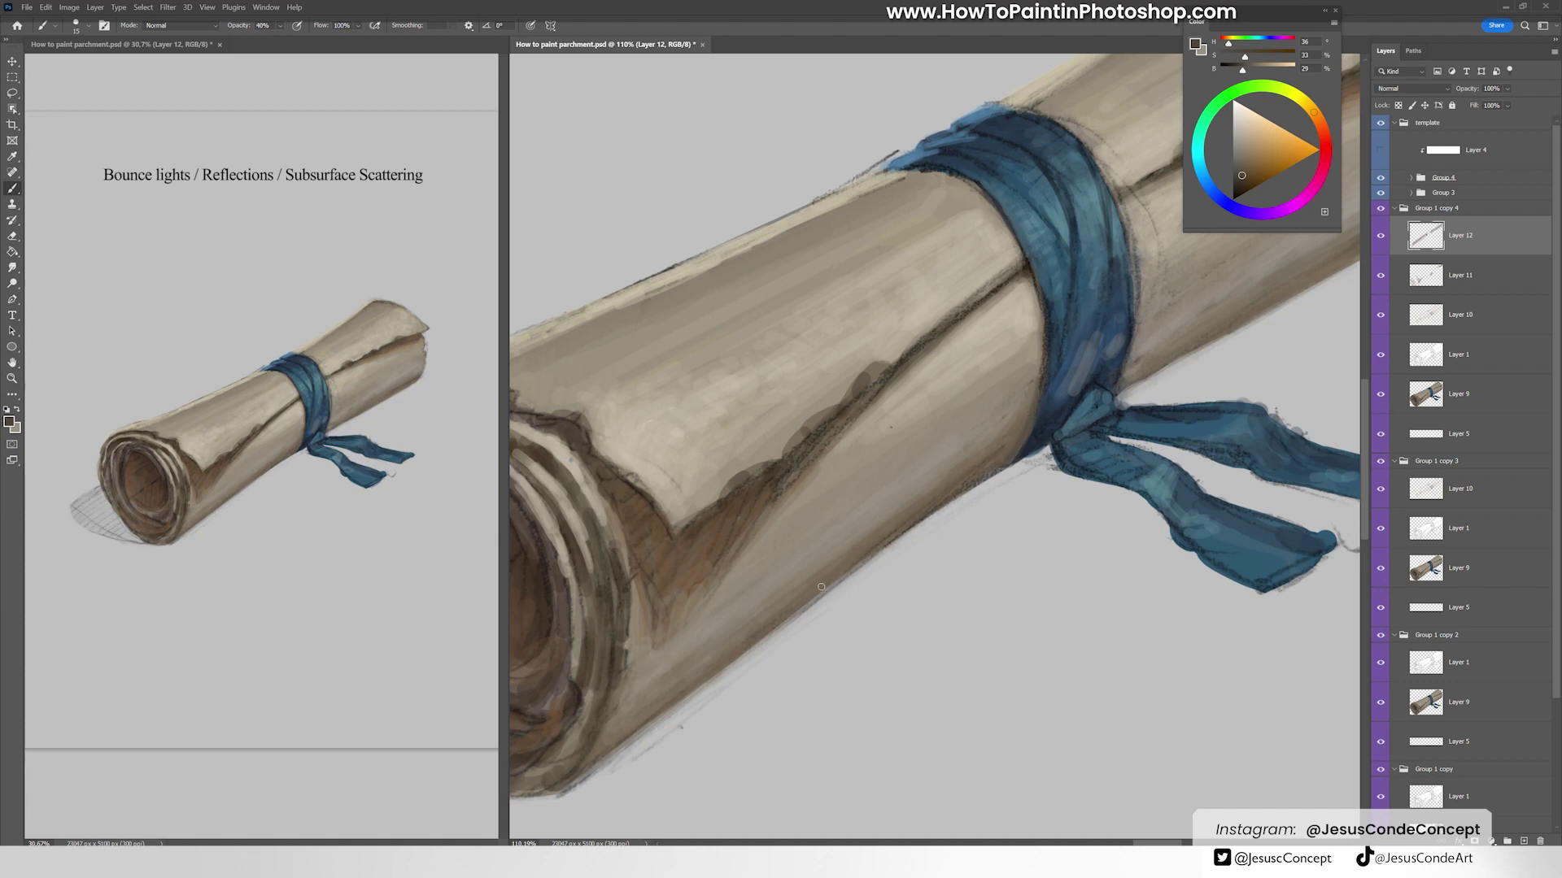
drag(820, 586, 1011, 463)
alt+click(973, 451)
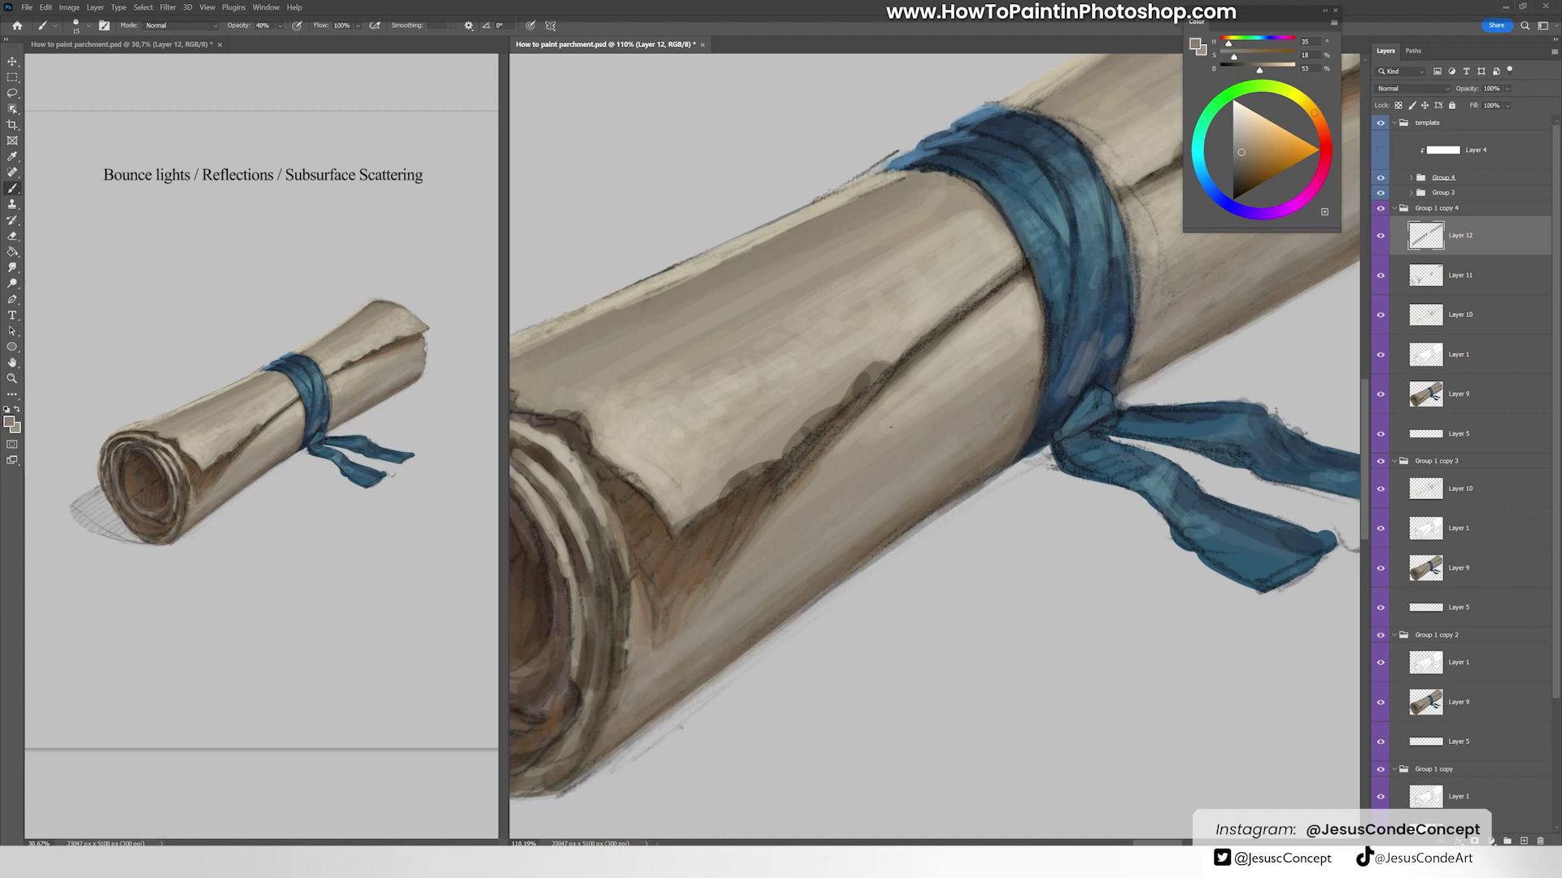
Step: Merge the bounce light layers into Layer 10 and duplicate the scroll group into the Final Detail column
key(z)
scroll(777, 466, down, 5)
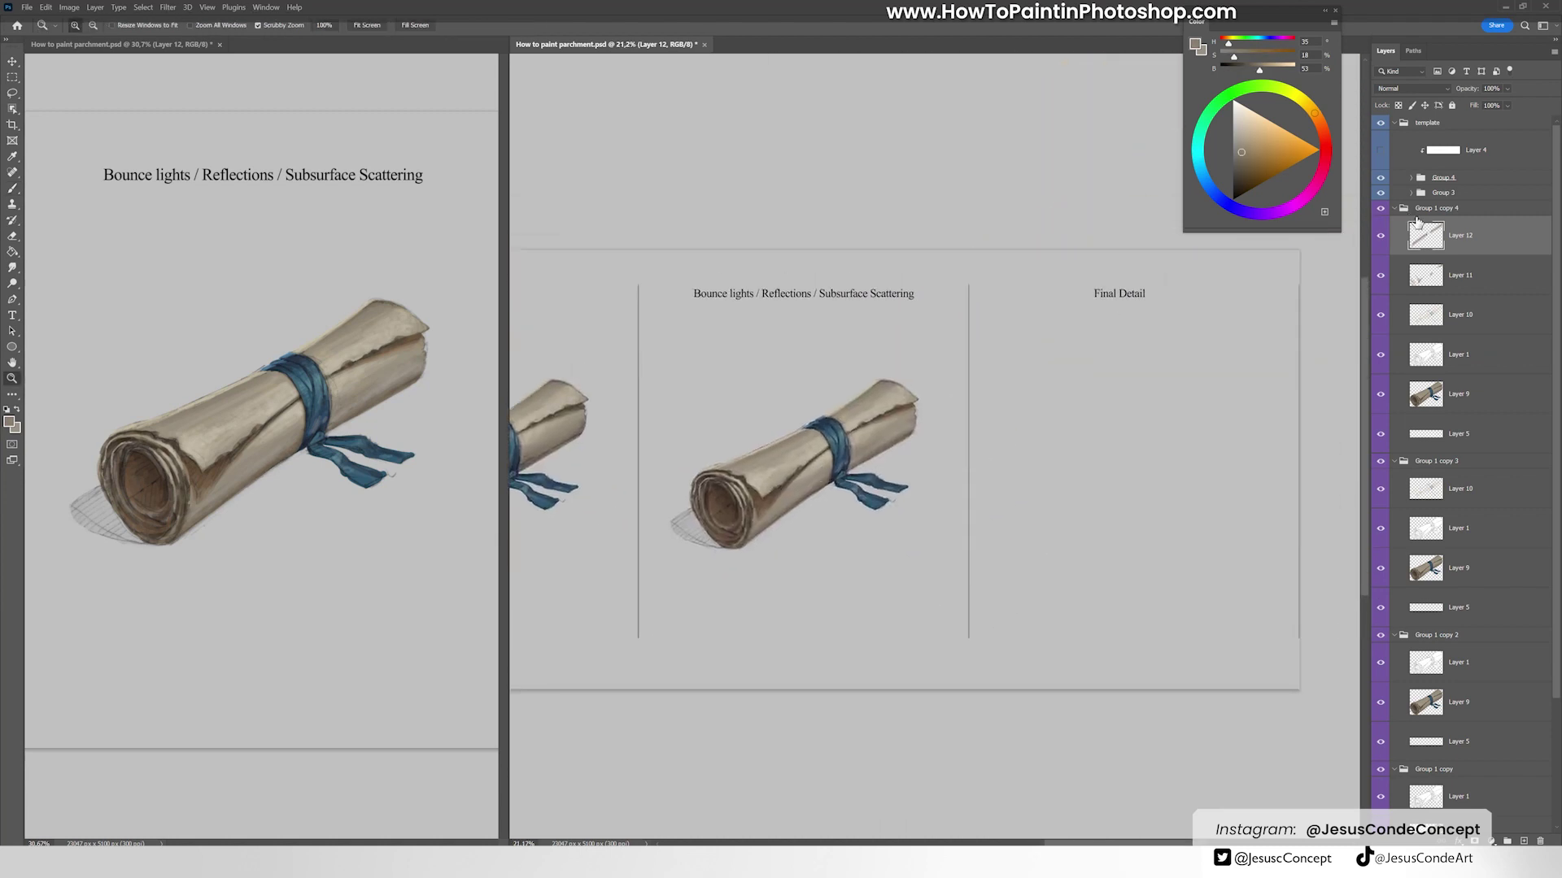
key(ctrl+e)
key(ctrl+e)
click(1416, 210)
key(v)
drag(832, 462, 1155, 464)
drag(488, 500, 342, 508)
Step: Add two new layers for the Final Detail scroll and sample a dark brown from its rolled end for the brush
key(z)
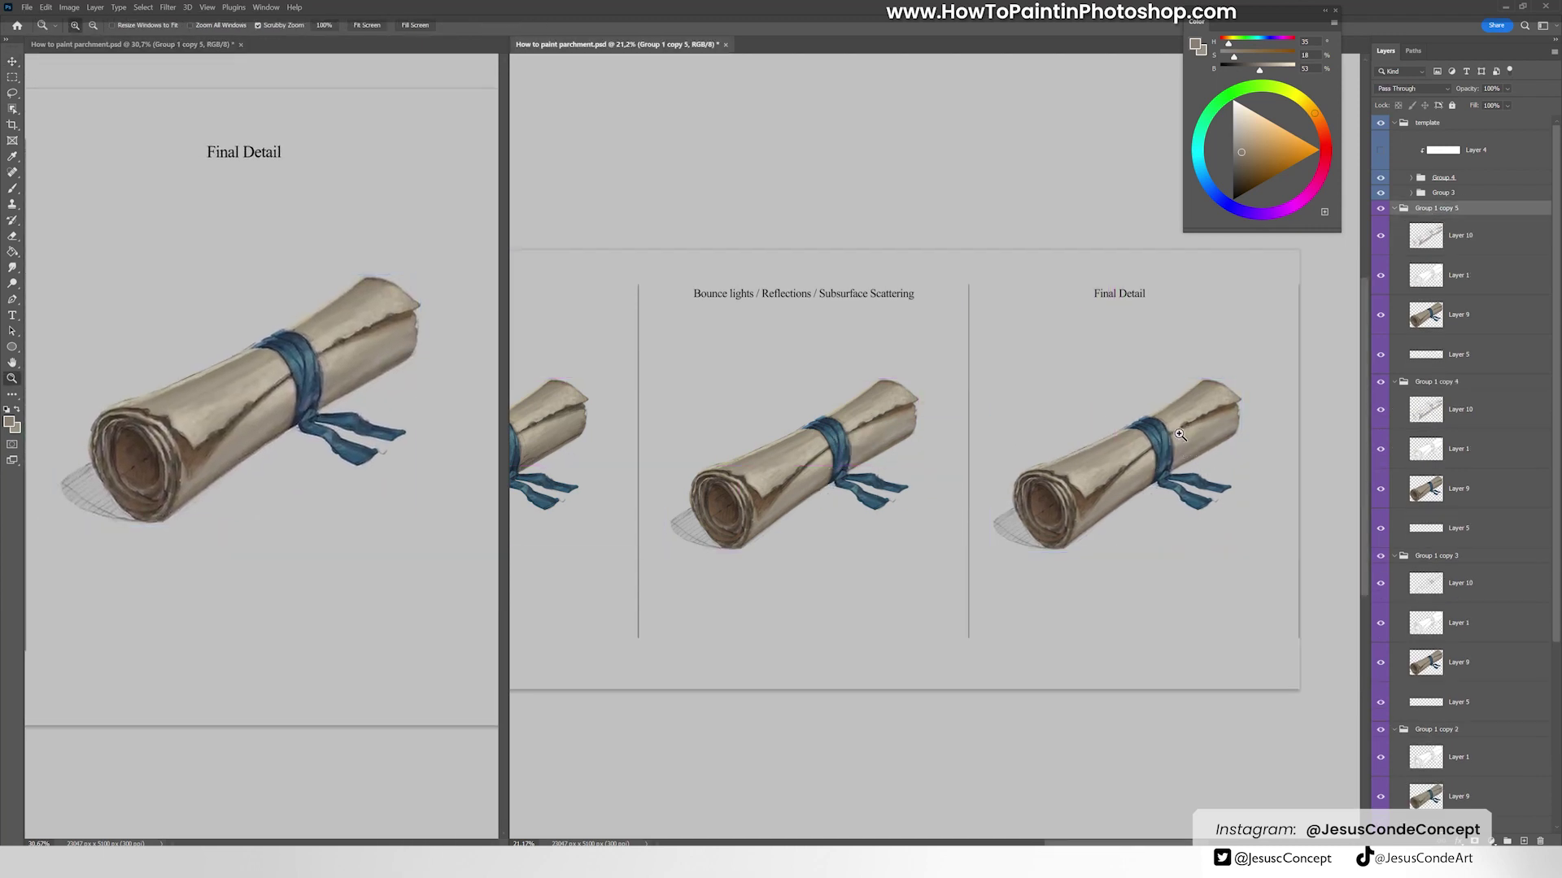
drag(1179, 435, 1215, 400)
key(ctrl+shift+alt+n)
mouse_move(746, 606)
mouse_down()
mouse_move(872, 447)
mouse_move(784, 412)
mouse_up()
key(b)
alt+click(772, 538)
key(ctrl+shift+alt+n)
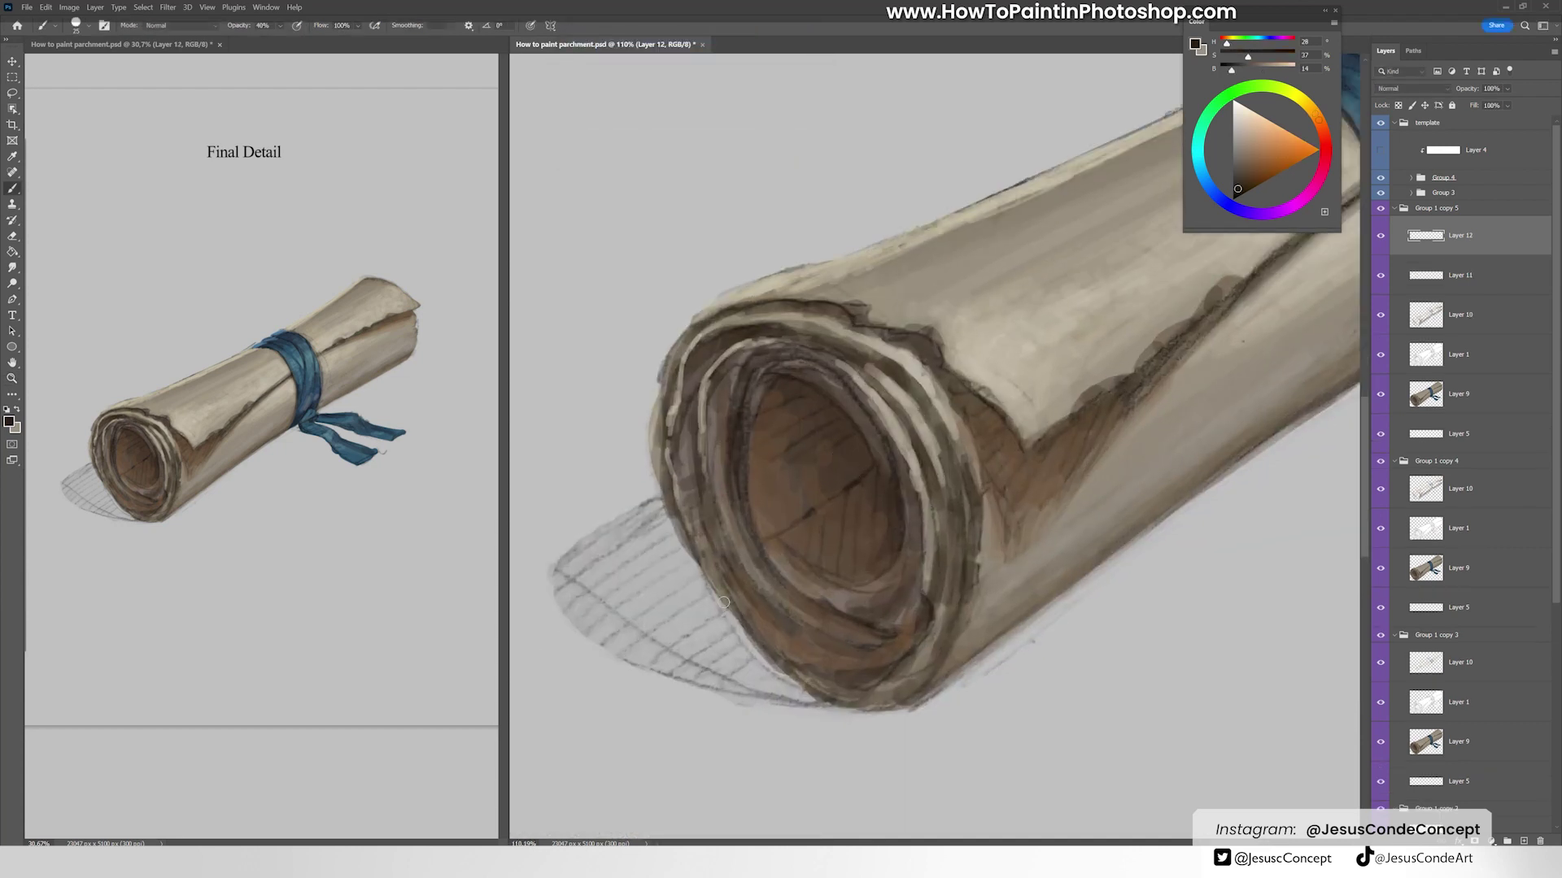
Step: Block in the cast shadow beside the rolled end at 40% opacity and trim its outer edge with background grey at 60%
mouse_move(683, 618)
mouse_down()
mouse_move(691, 655)
mouse_move(846, 722)
mouse_move(935, 716)
mouse_move(1045, 606)
mouse_move(833, 710)
mouse_move(618, 655)
mouse_move(562, 623)
mouse_move(584, 580)
mouse_move(665, 534)
mouse_up()
mouse_move(561, 651)
mouse_down()
mouse_move(700, 586)
mouse_move(650, 545)
mouse_move(764, 676)
mouse_move(618, 708)
mouse_up()
alt+click(562, 559)
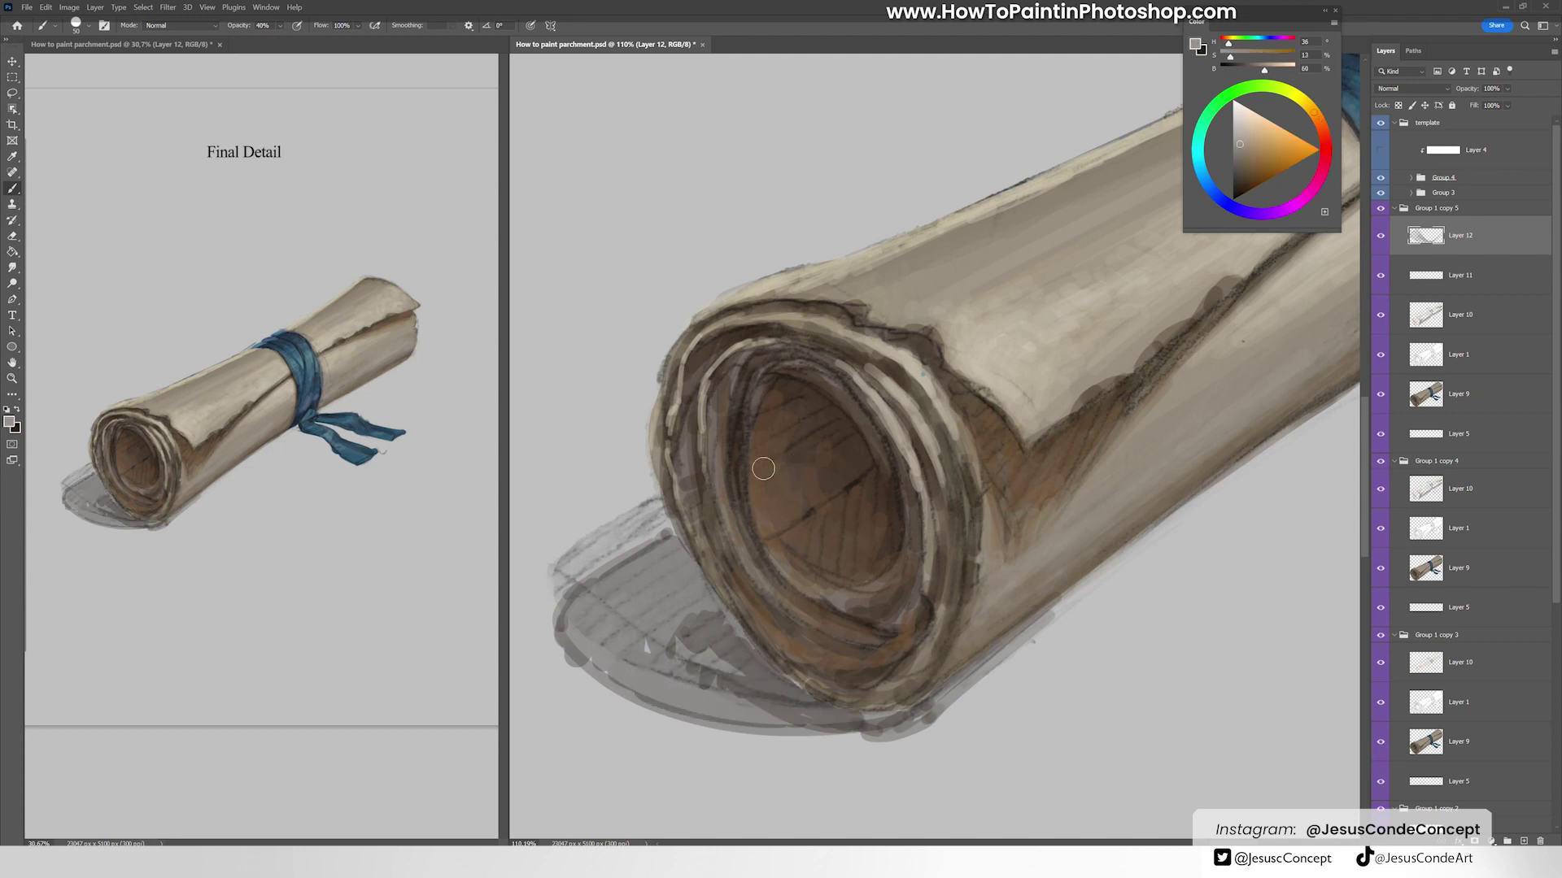
drag(543, 577, 582, 540)
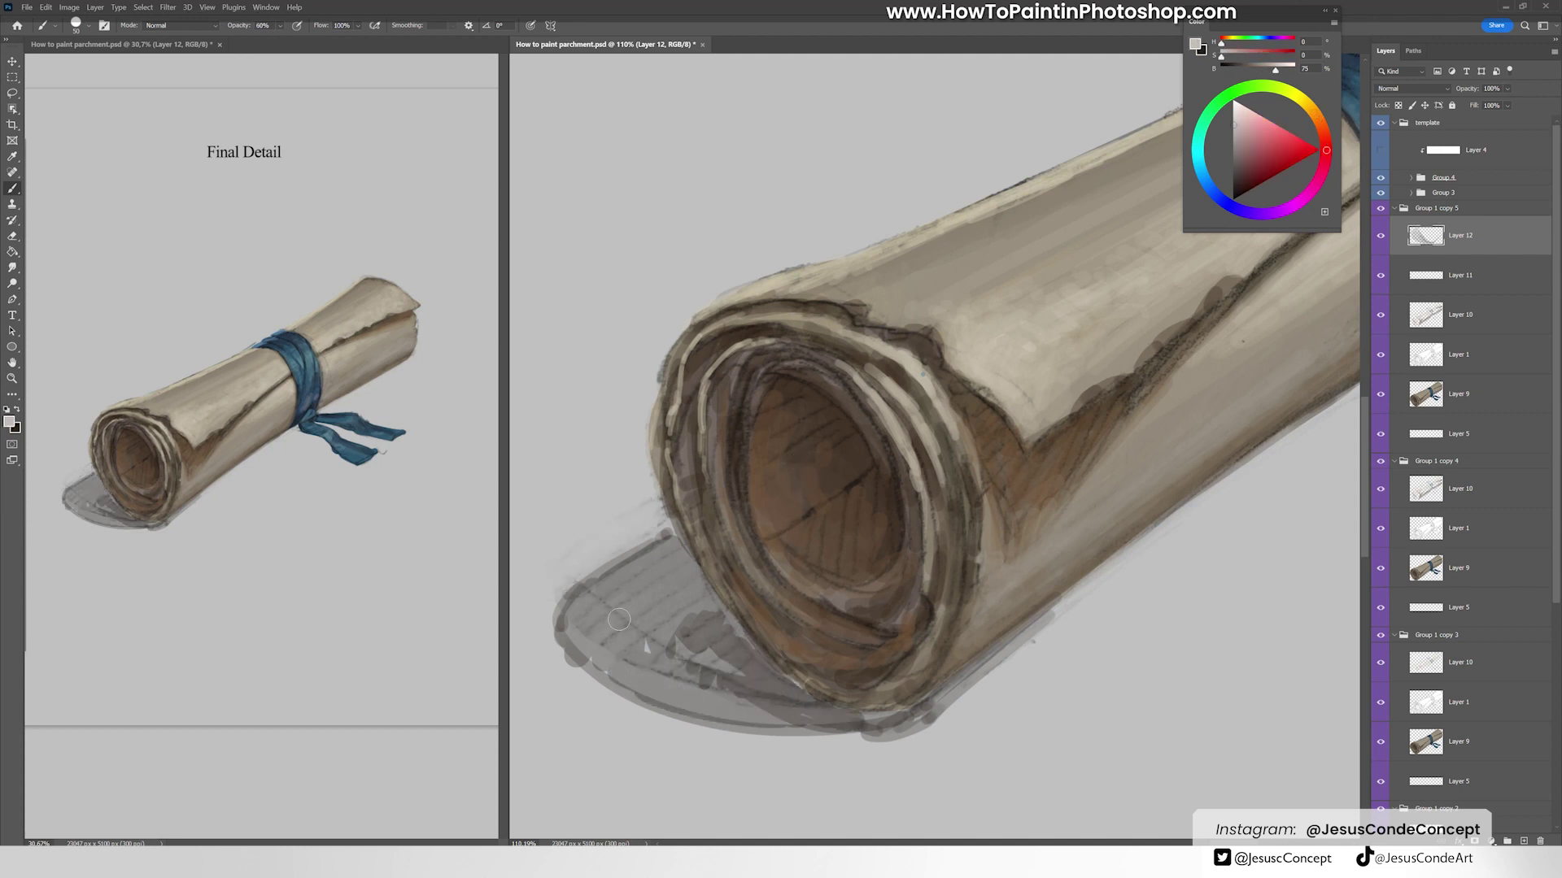
alt+click(578, 612)
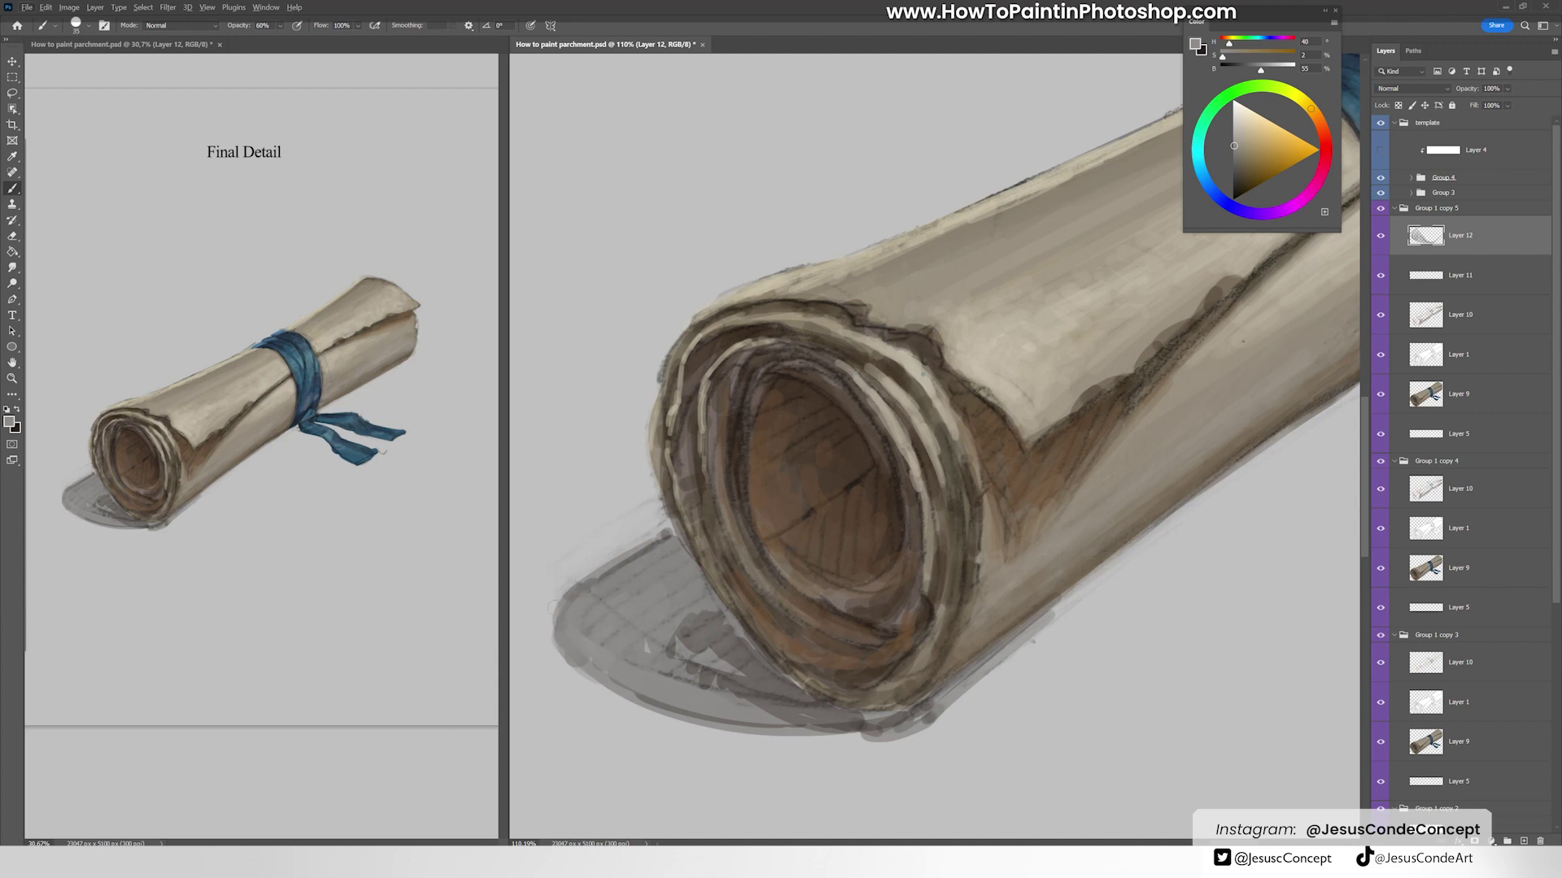
mouse_move(569, 575)
mouse_down()
mouse_move(554, 651)
mouse_move(595, 561)
mouse_move(671, 530)
mouse_up()
Step: Even out the cast shadow's interior and soften its lower edge with sampled greys at 50% opacity
alt+click(574, 610)
key(5)
drag(565, 650, 614, 690)
mouse_move(606, 677)
mouse_down()
mouse_move(760, 732)
mouse_move(701, 698)
mouse_move(696, 597)
mouse_move(700, 687)
mouse_move(671, 701)
mouse_move(815, 700)
mouse_up()
alt+click(741, 682)
alt+click(908, 732)
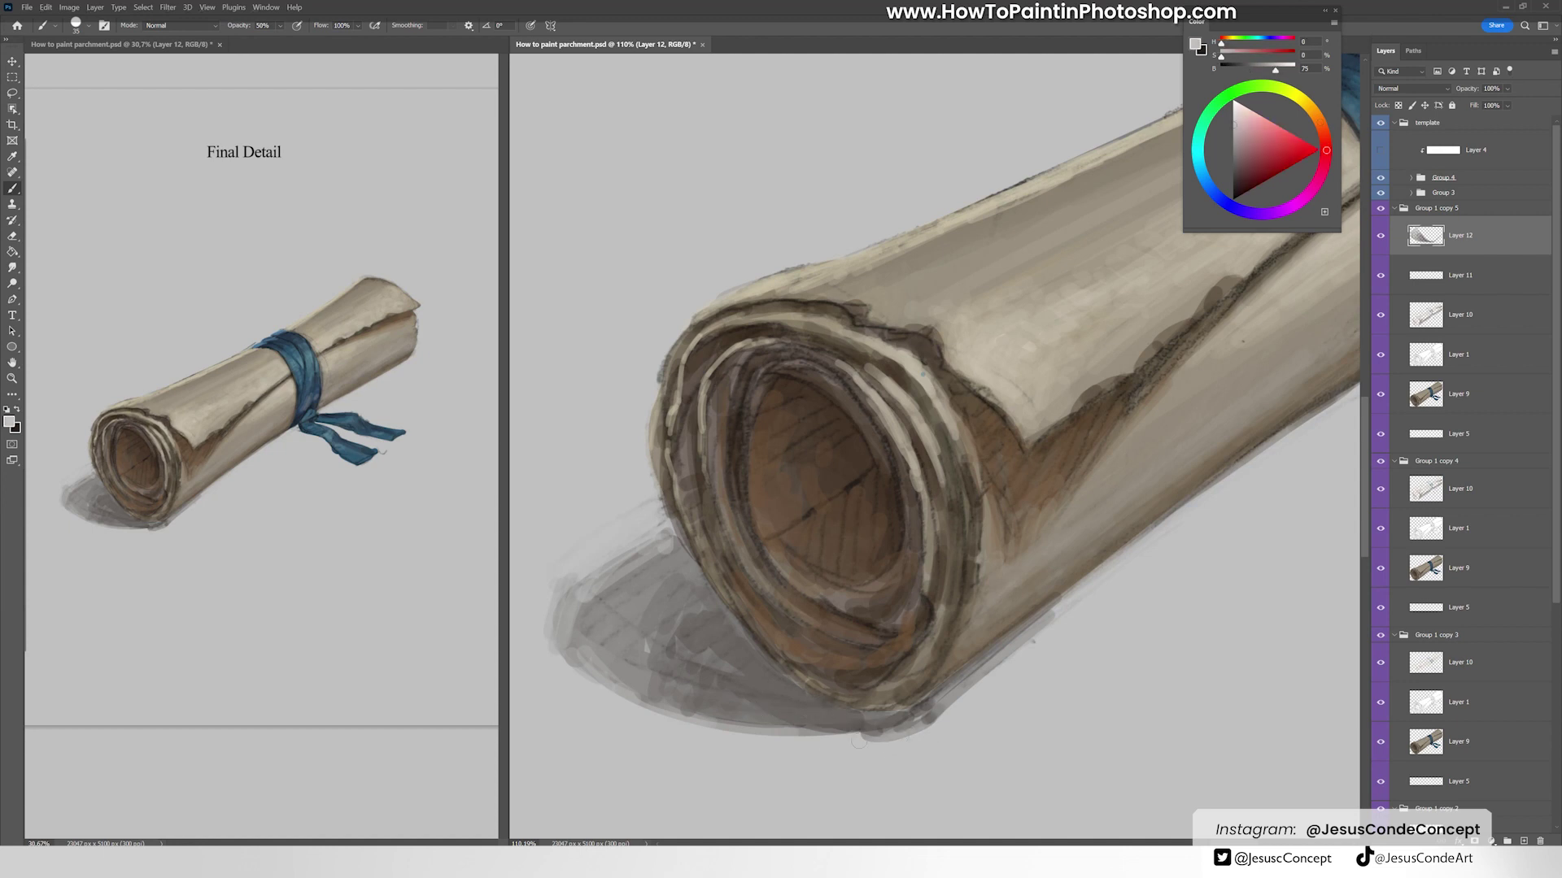
mouse_move(894, 736)
mouse_down()
mouse_move(976, 683)
mouse_move(878, 723)
mouse_up()
alt+click(886, 712)
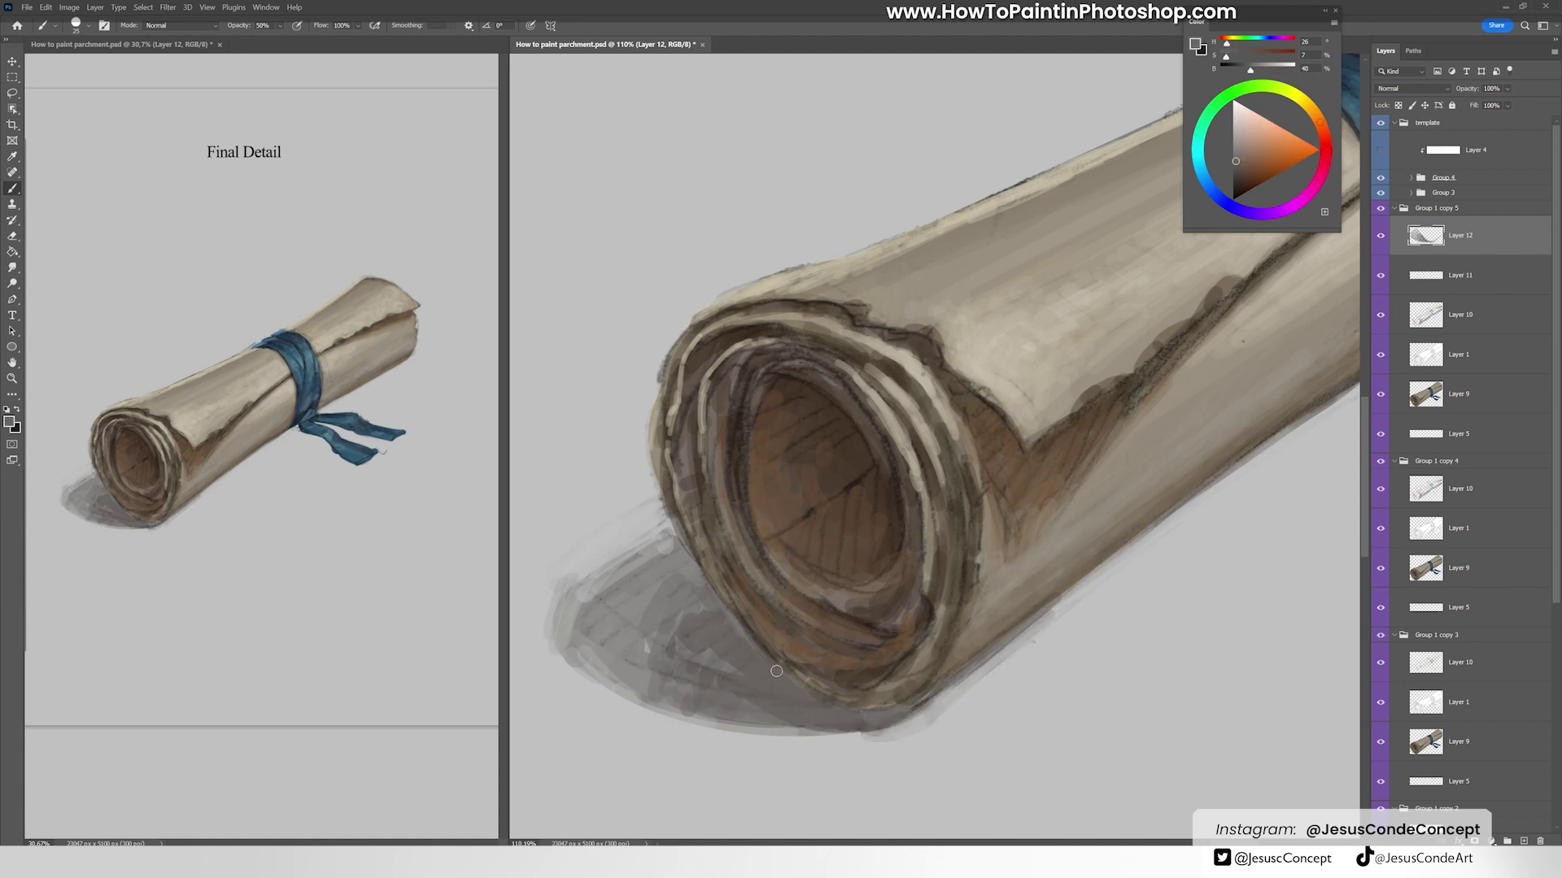
Step: Darken the cast shadow where it meets the scroll with a sampled dark brown at 40% opacity
drag(628, 633, 647, 674)
alt+click(885, 488)
key(4)
drag(769, 684, 825, 716)
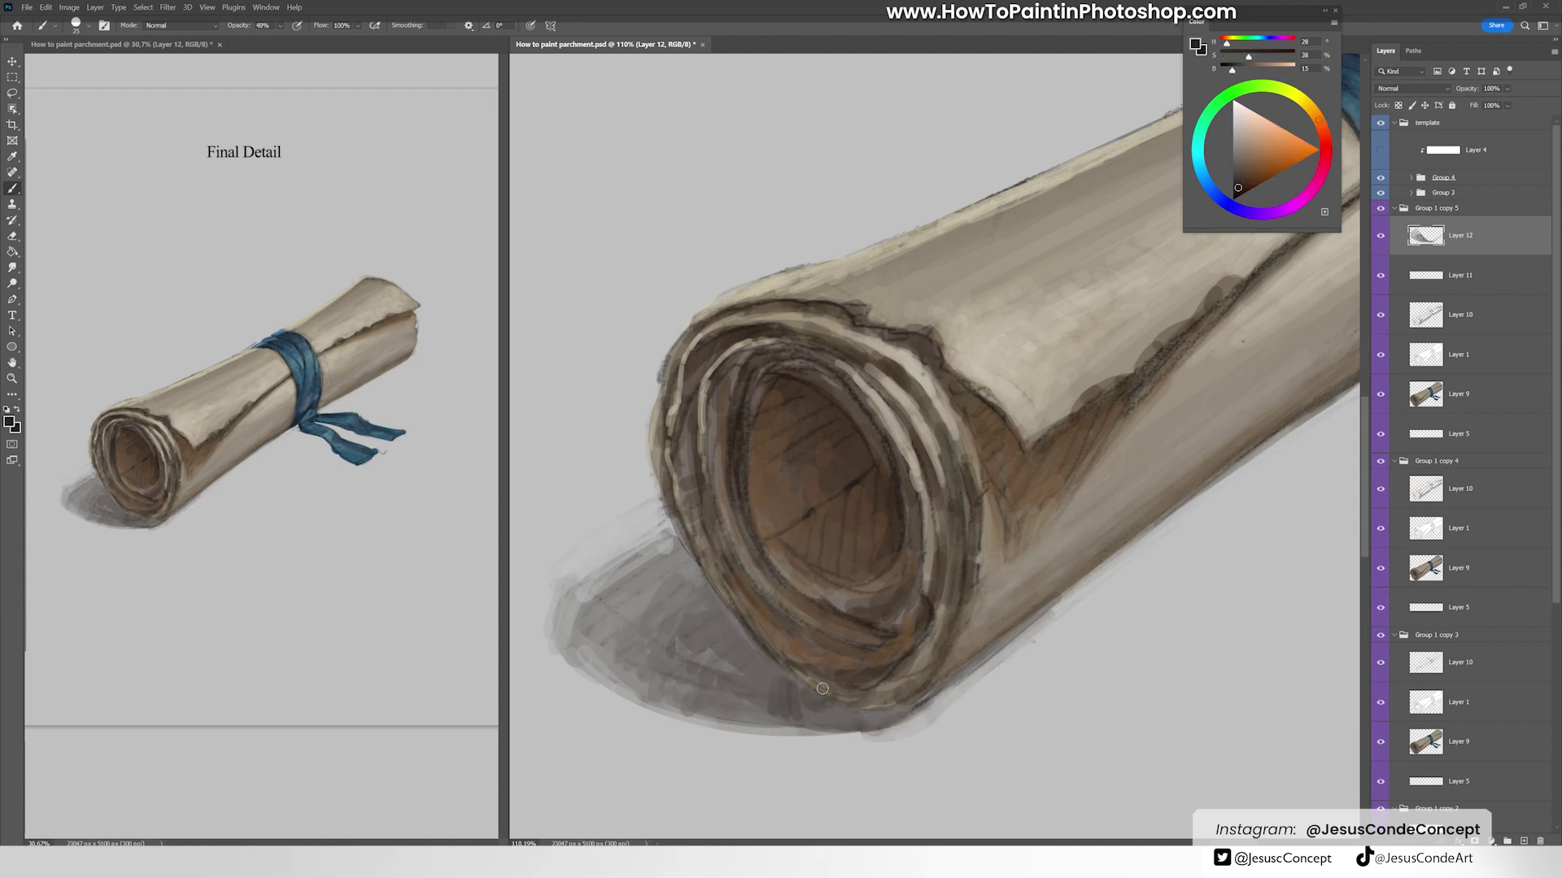
mouse_move(736, 663)
mouse_down()
mouse_move(778, 652)
mouse_move(774, 688)
mouse_move(749, 660)
mouse_move(724, 673)
mouse_move(758, 694)
mouse_move(735, 643)
mouse_move(860, 714)
mouse_move(789, 684)
mouse_move(761, 648)
mouse_move(712, 673)
mouse_move(682, 600)
mouse_move(706, 583)
mouse_move(710, 694)
mouse_move(741, 627)
mouse_move(710, 593)
mouse_move(654, 672)
mouse_move(733, 708)
mouse_move(712, 708)
mouse_move(767, 668)
mouse_move(696, 572)
mouse_move(661, 580)
mouse_move(656, 604)
mouse_move(702, 663)
mouse_up()
Step: Blend the cast shadow's dark and light areas with sampled grey-browns at 20% opacity and save the document
key(3)
alt+click(693, 563)
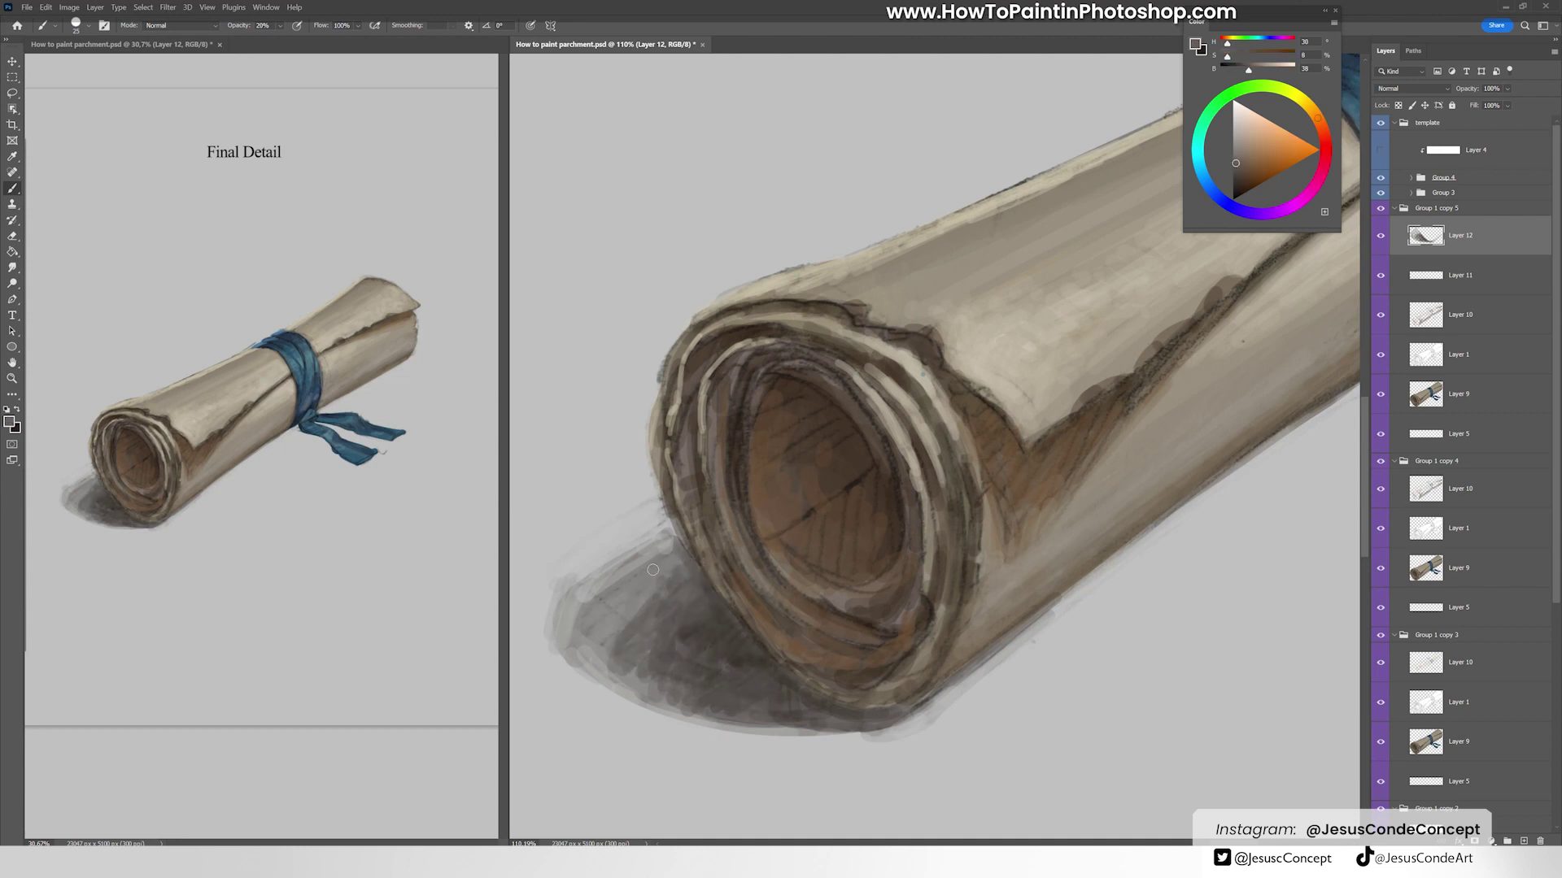
alt+click(595, 661)
mouse_move(654, 669)
mouse_down()
mouse_move(749, 707)
mouse_move(663, 651)
mouse_move(727, 683)
mouse_up()
alt+click(716, 621)
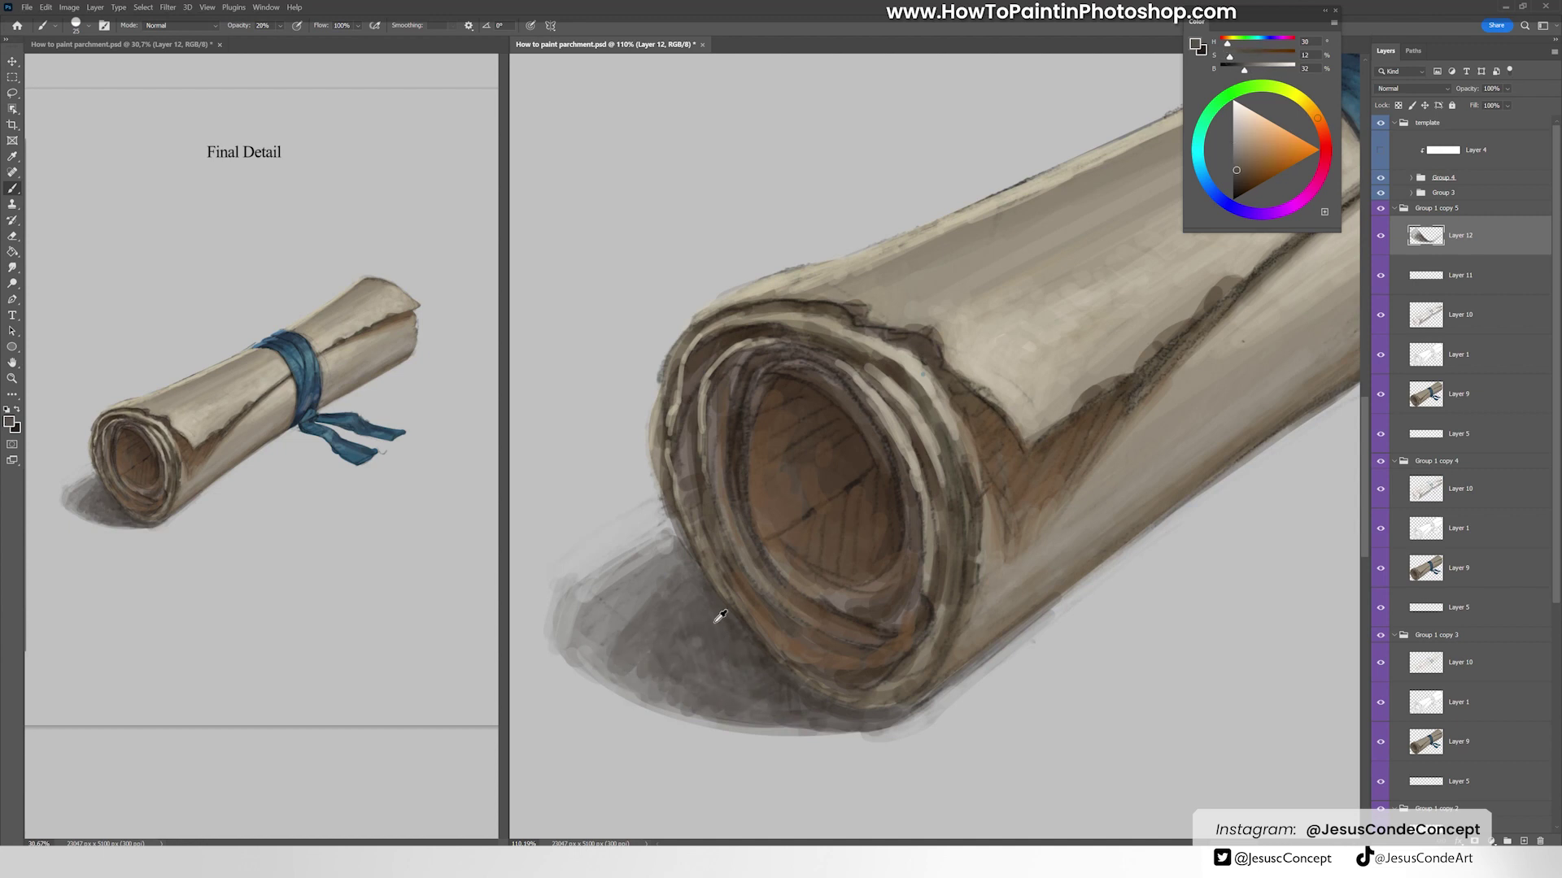
alt+click(831, 717)
drag(805, 730, 715, 714)
key(ctrl+s)
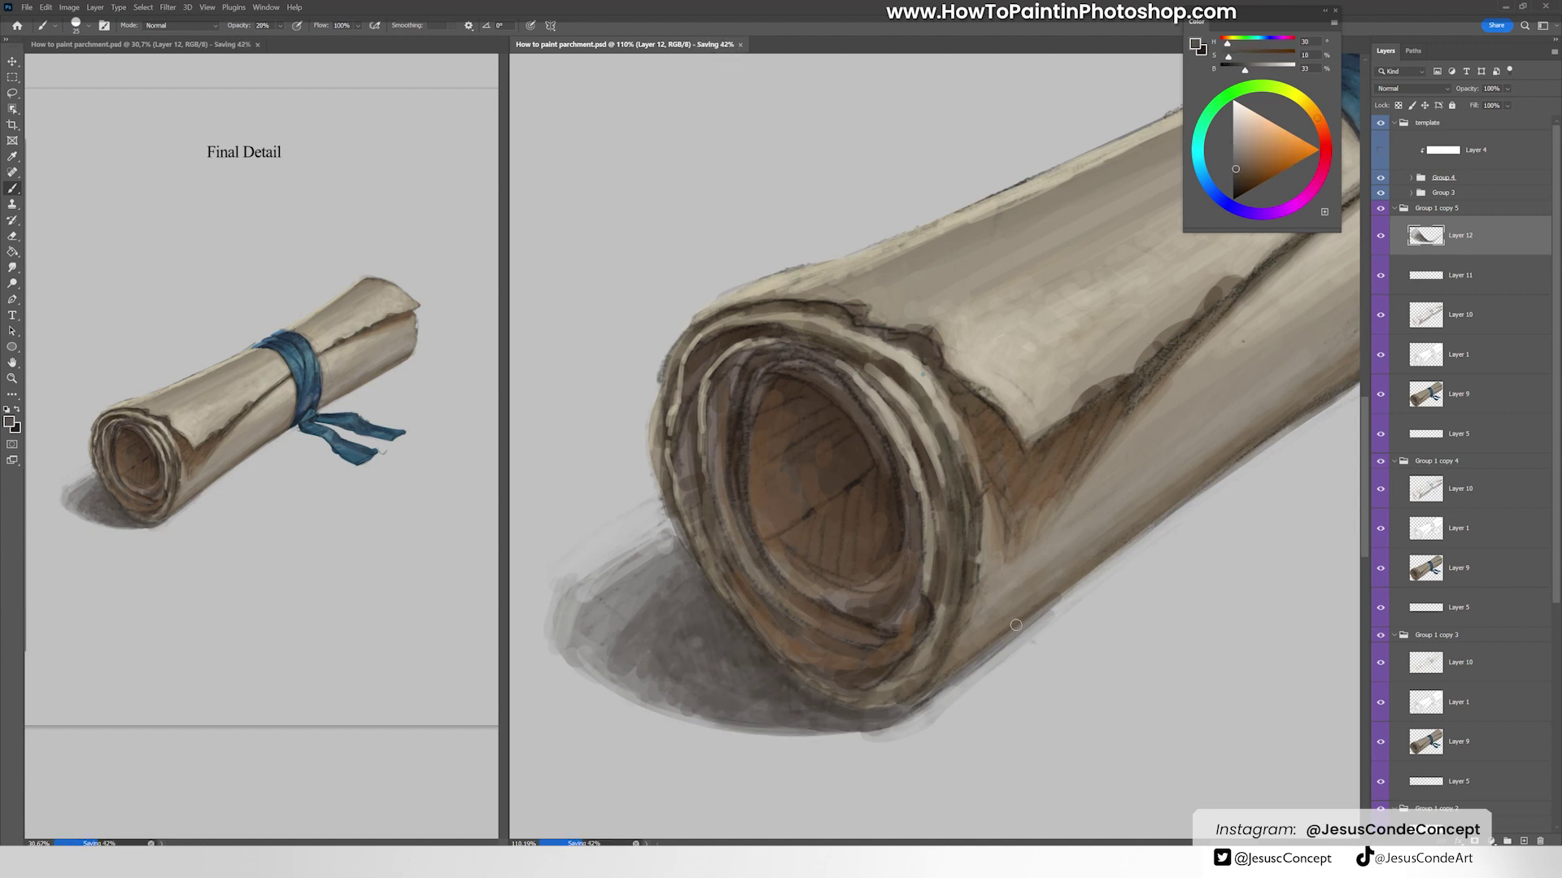
Step: Deepen the shading inside the scroll's hollow with a sampled dark brown at 30% opacity
scroll(846, 498, up, 3)
alt+click(789, 392)
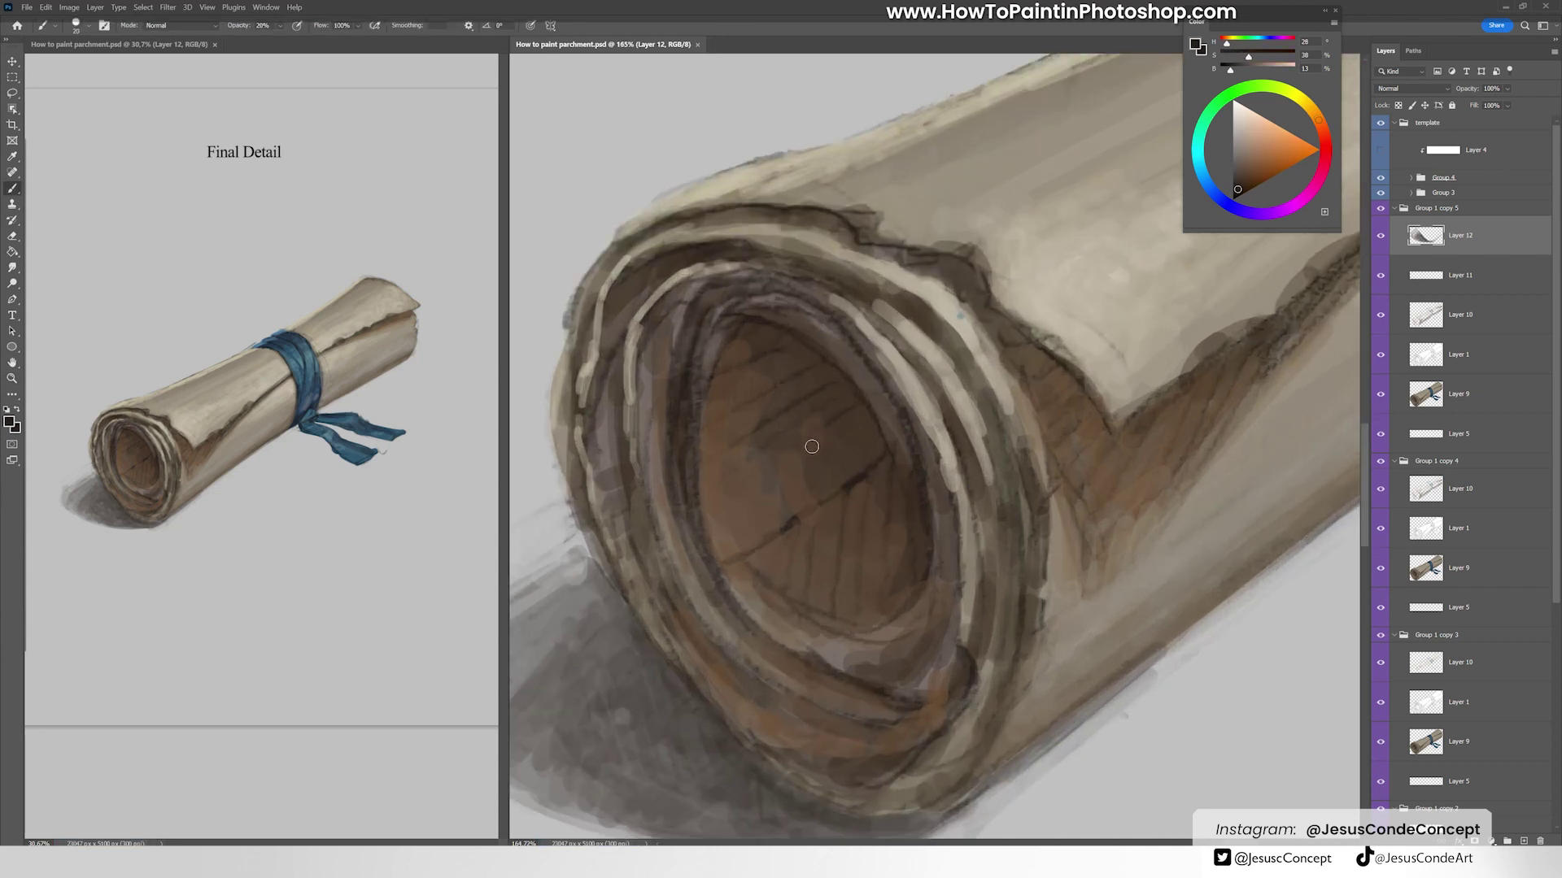
mouse_move(812, 447)
mouse_down()
mouse_move(860, 424)
mouse_move(770, 335)
mouse_up()
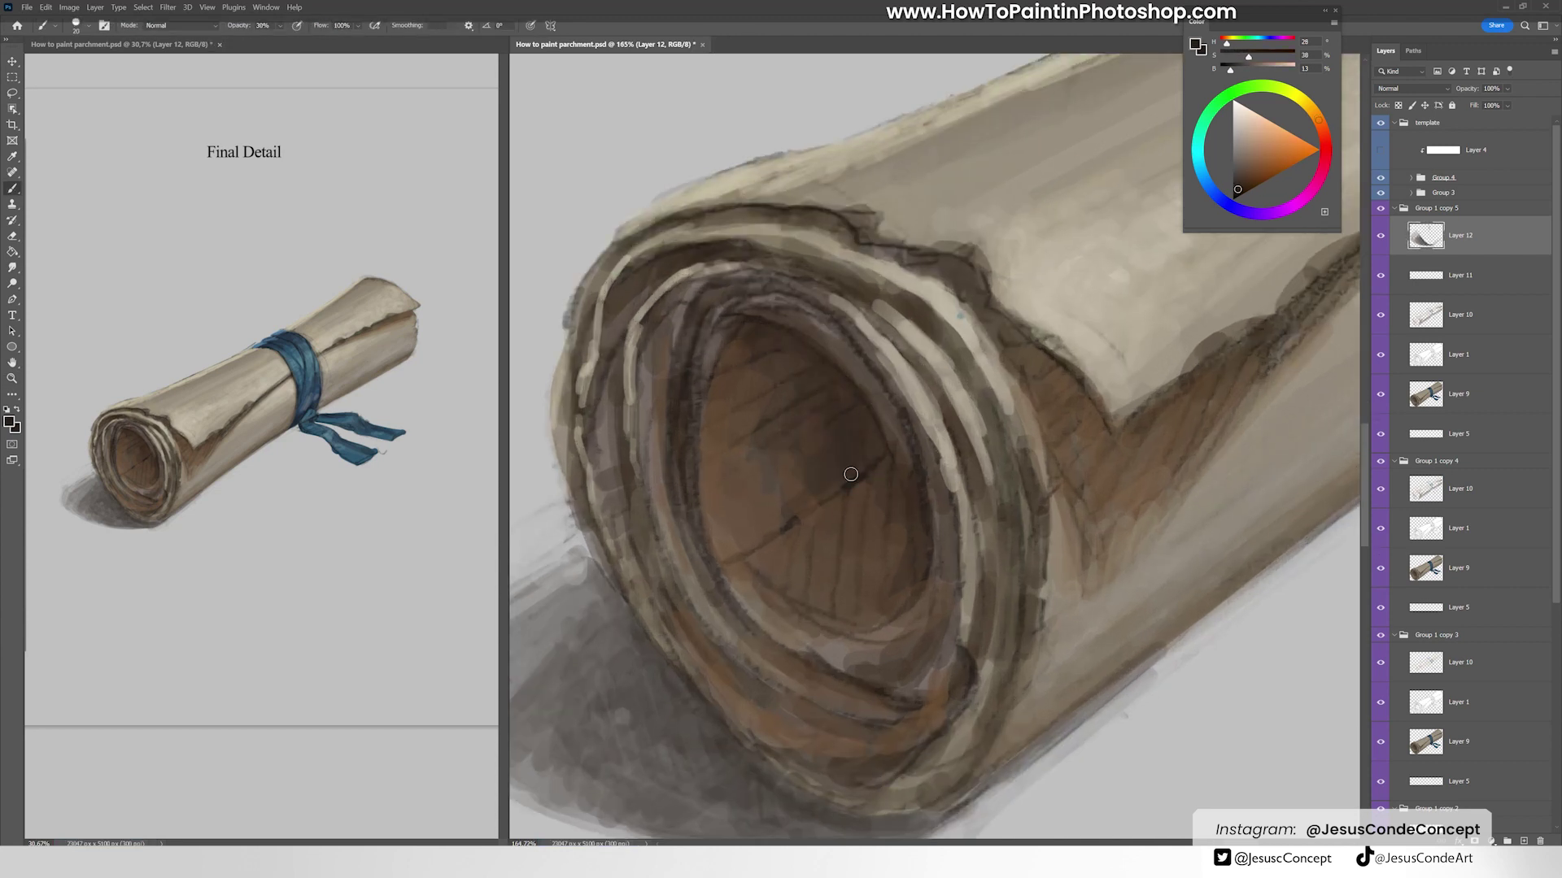
mouse_move(745, 575)
mouse_down()
mouse_move(875, 651)
mouse_move(940, 588)
mouse_move(943, 480)
mouse_move(919, 415)
mouse_up()
Step: Define the dark gaps between the rolled parchment layers with a smaller brush and sampled browns at 50% opacity
key(5)
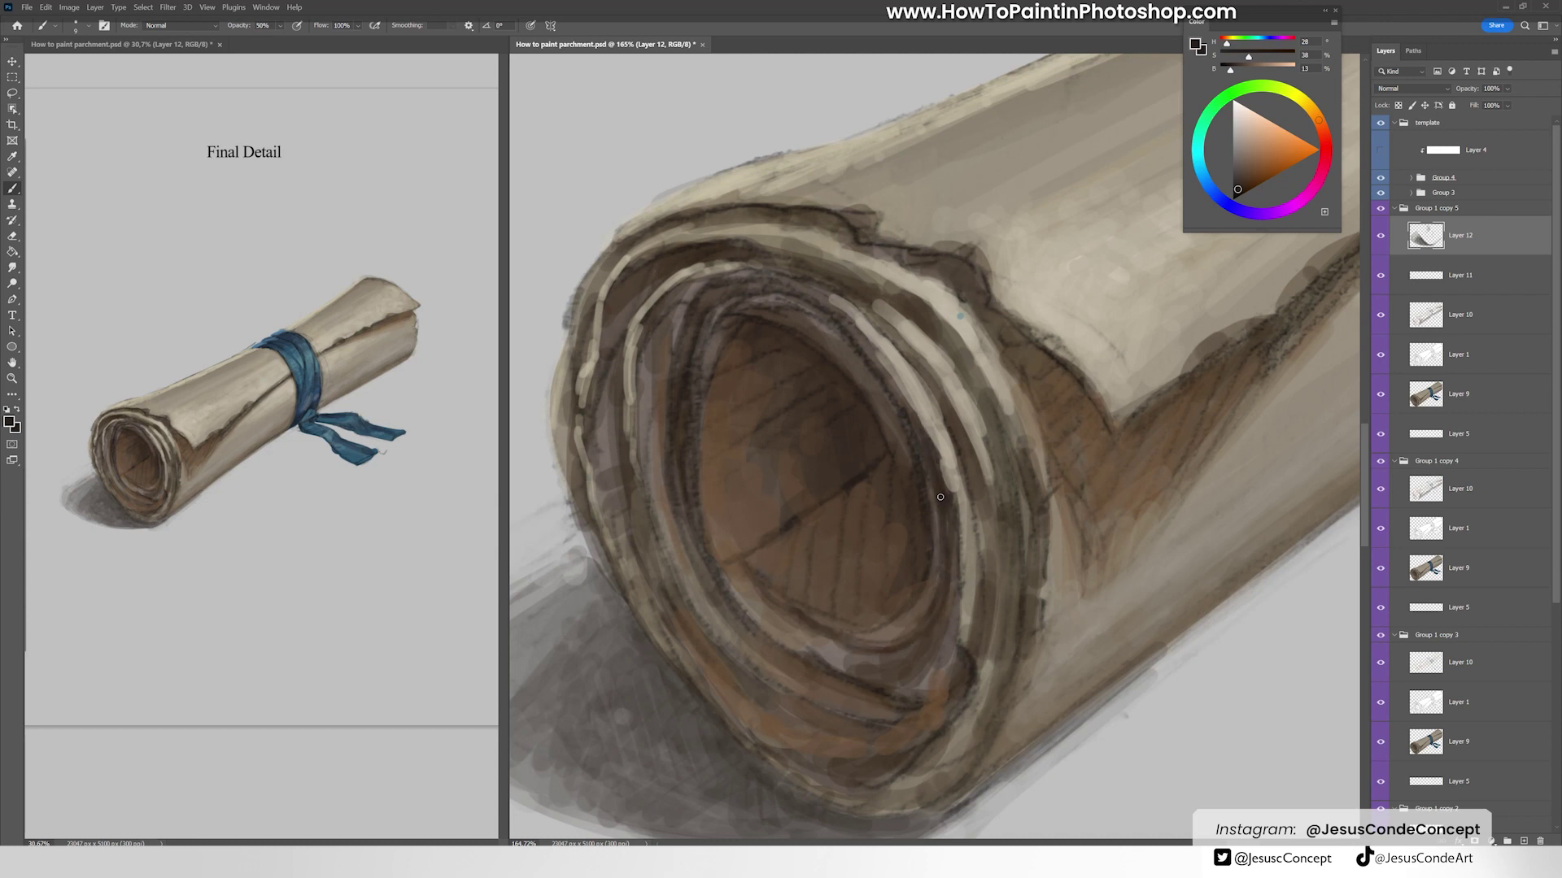
mouse_move(947, 553)
mouse_down()
mouse_move(879, 683)
mouse_move(718, 600)
mouse_up()
mouse_move(646, 327)
mouse_down()
mouse_move(663, 520)
mouse_move(696, 590)
mouse_up()
alt+click(642, 338)
drag(635, 407, 640, 331)
alt+click(606, 382)
mouse_move(606, 382)
mouse_down()
mouse_move(635, 586)
mouse_move(677, 647)
mouse_move(888, 680)
mouse_up()
drag(748, 752, 953, 694)
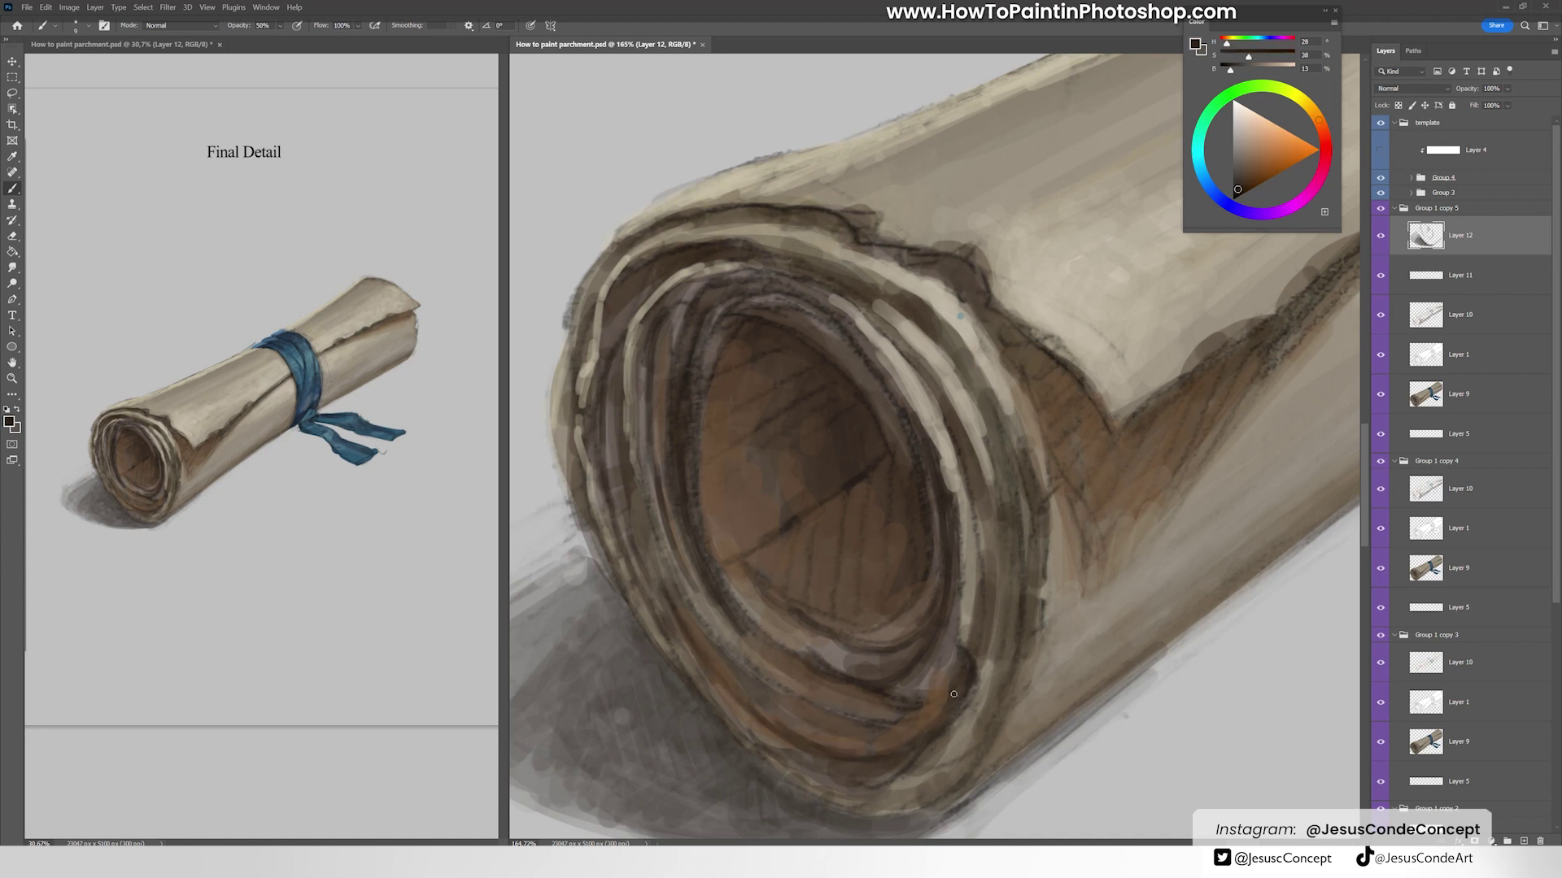
Step: Refine the lower folds and outer left layers of the roll with sampled mid and dark brown tones
mouse_move(774, 677)
mouse_down()
mouse_move(814, 719)
mouse_move(867, 736)
mouse_move(943, 708)
mouse_move(932, 682)
mouse_move(951, 606)
mouse_up()
alt+click(911, 720)
alt+click(858, 657)
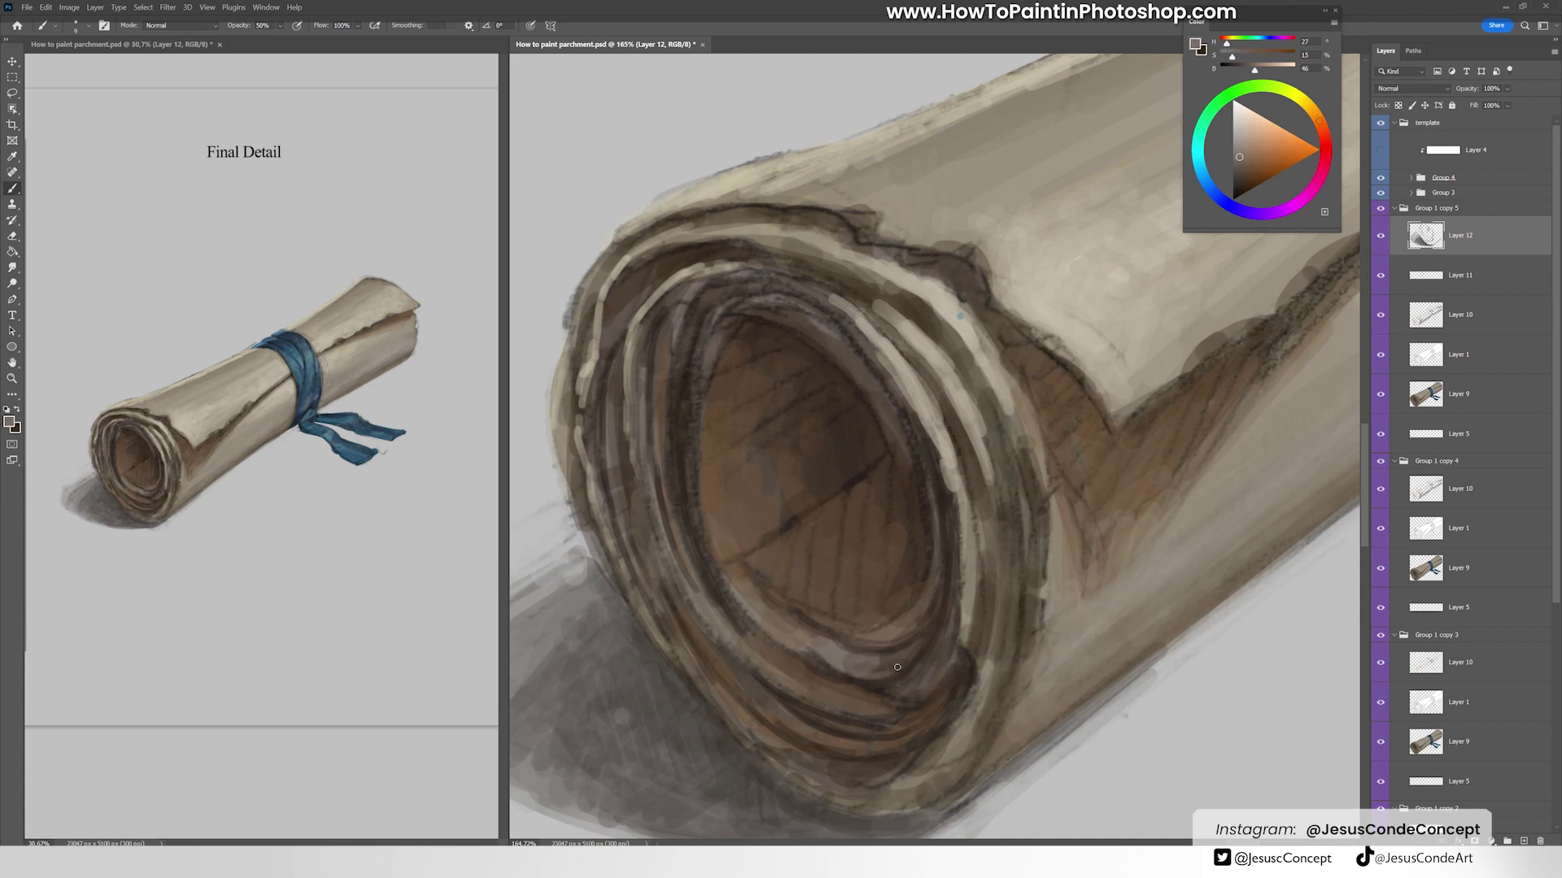
drag(776, 668, 849, 702)
mouse_move(691, 615)
mouse_down()
mouse_move(726, 673)
mouse_move(867, 777)
mouse_move(658, 485)
mouse_up()
alt+click(657, 448)
drag(663, 582, 630, 478)
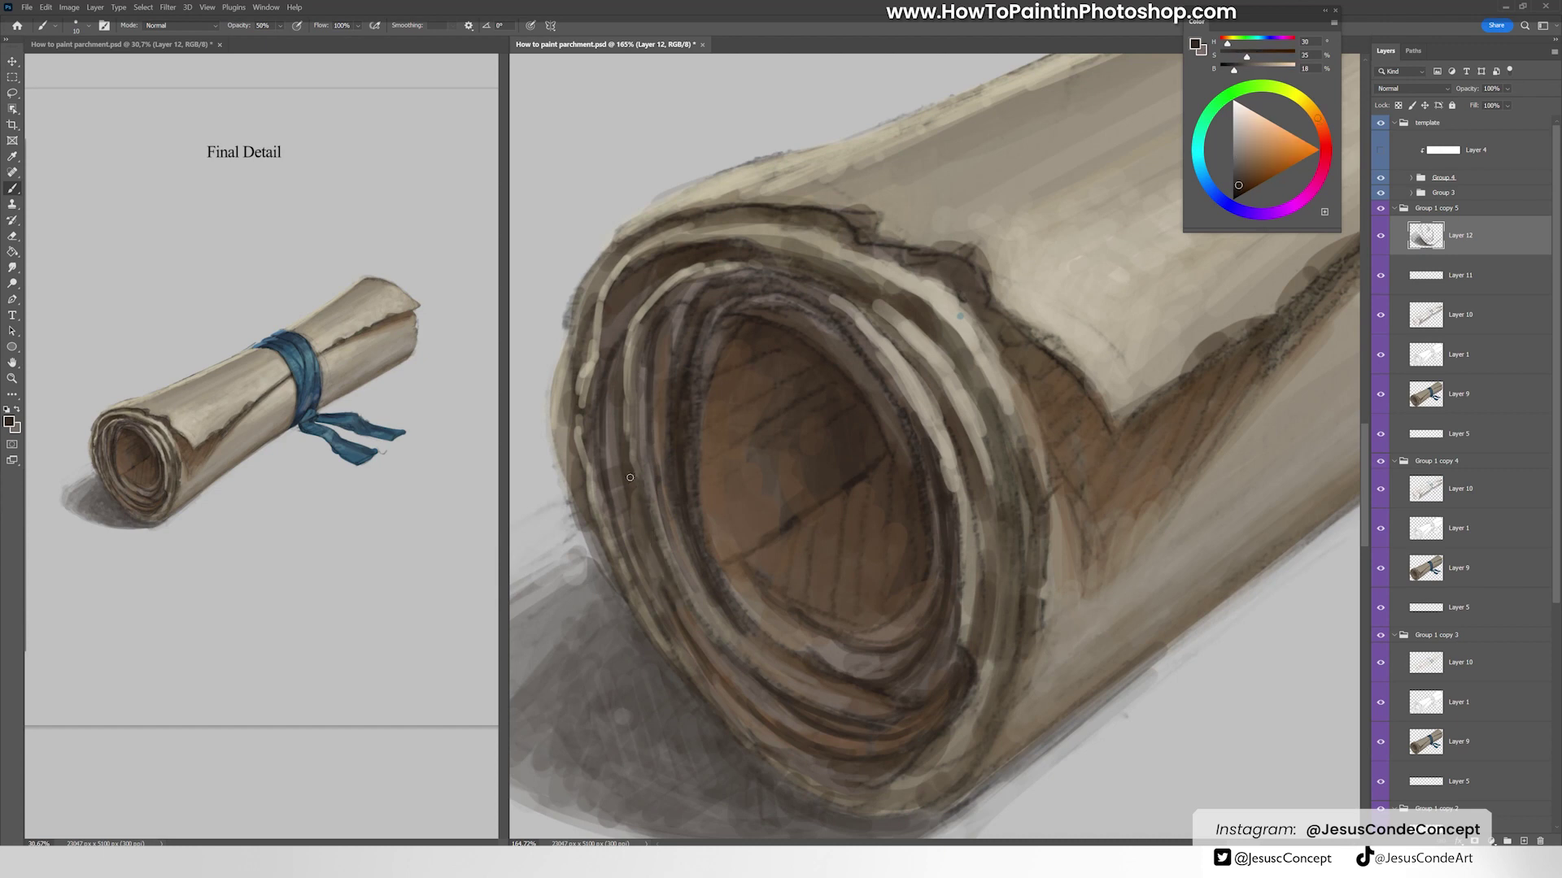
Step: Darken the gaps between the inner layers along the left side of the hollow with sampled dark browns
alt+click(646, 540)
drag(681, 561, 693, 378)
alt+click(693, 378)
drag(723, 586, 715, 352)
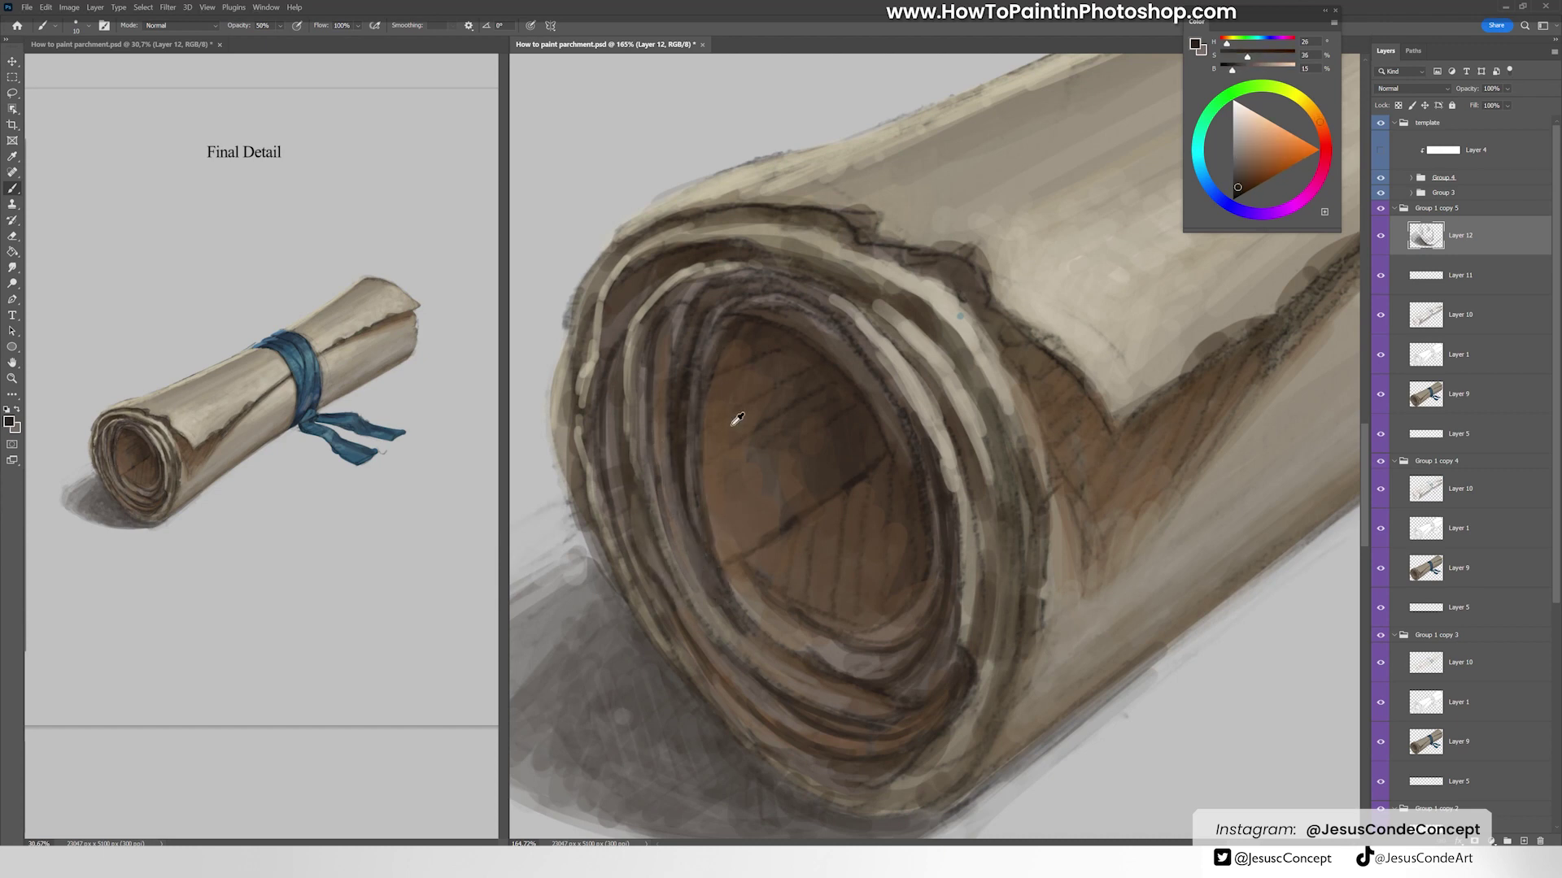
Step: Paint over the sketch hatching in the left and lower parts of the hollow with sampled warm browns, using a larger brush
alt+click(737, 419)
alt+click(714, 565)
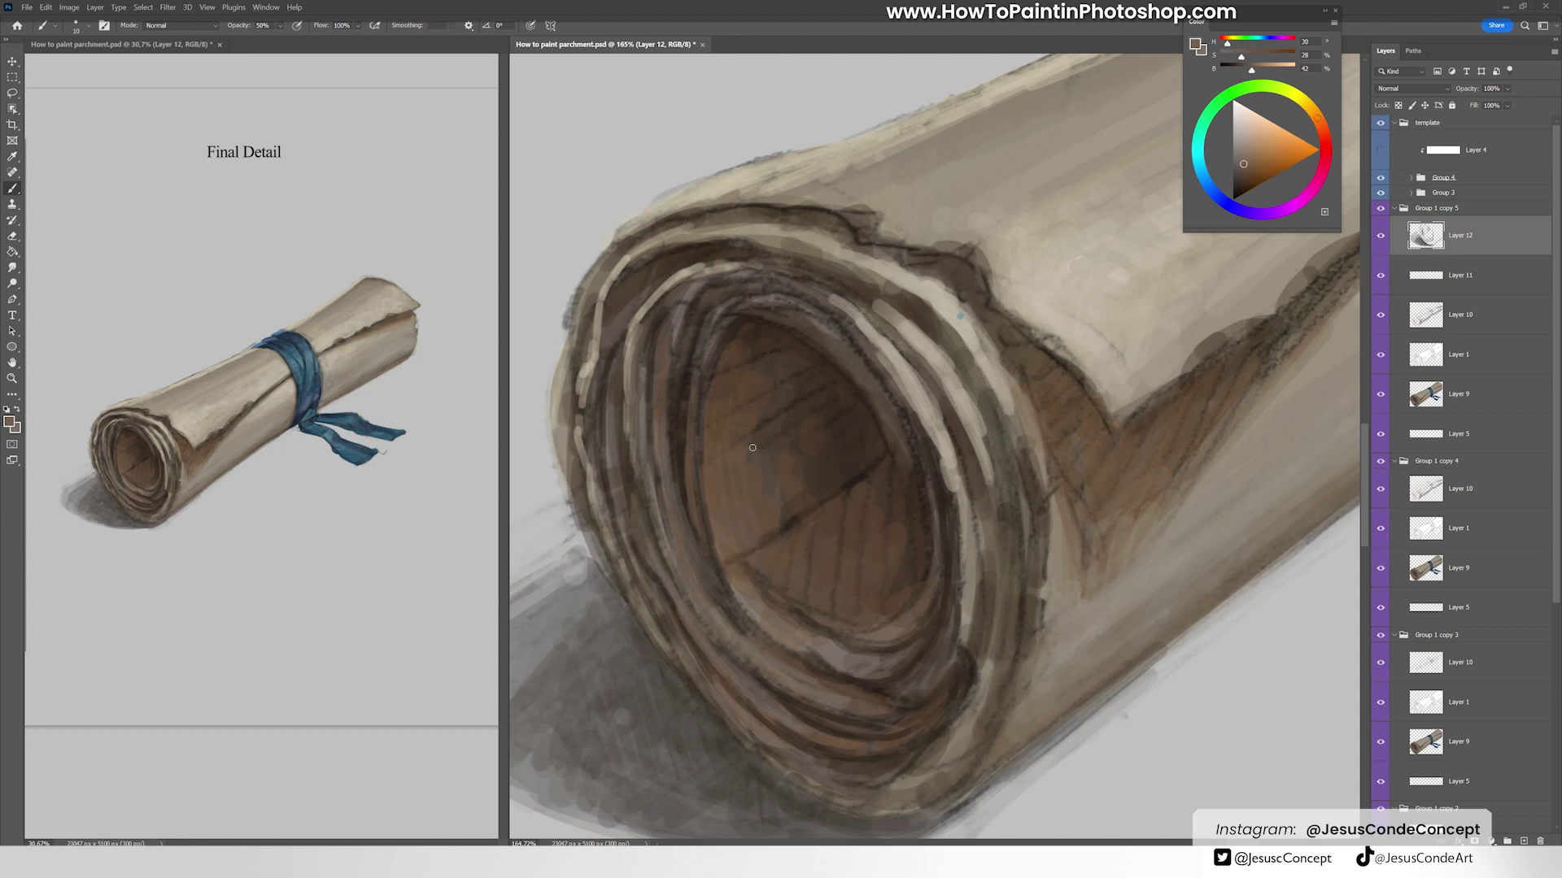
key(bracketright)
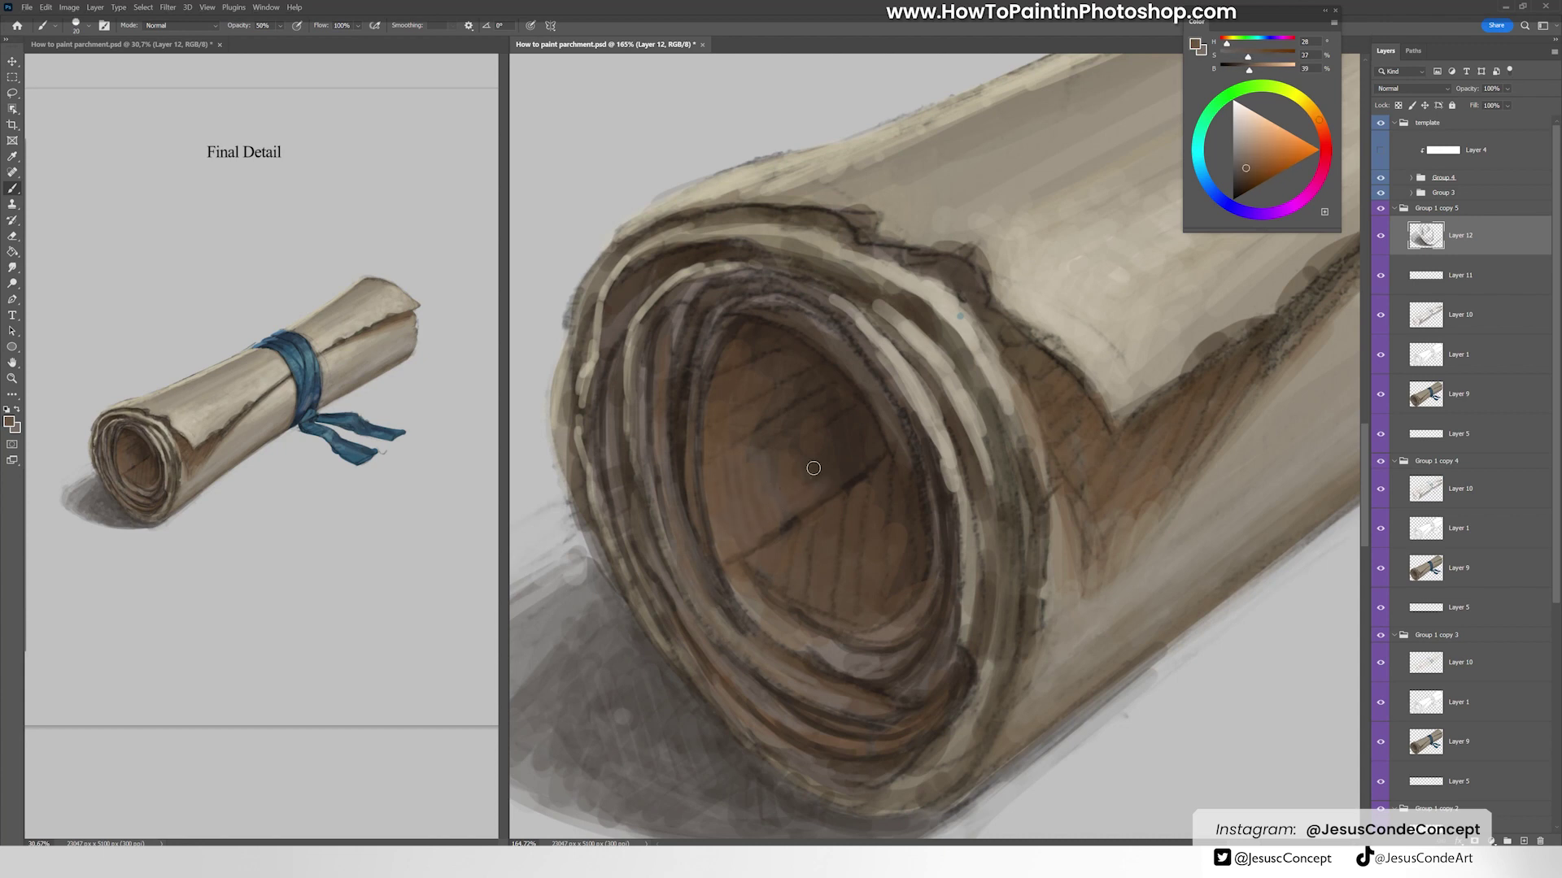
alt+click(754, 371)
alt+click(780, 533)
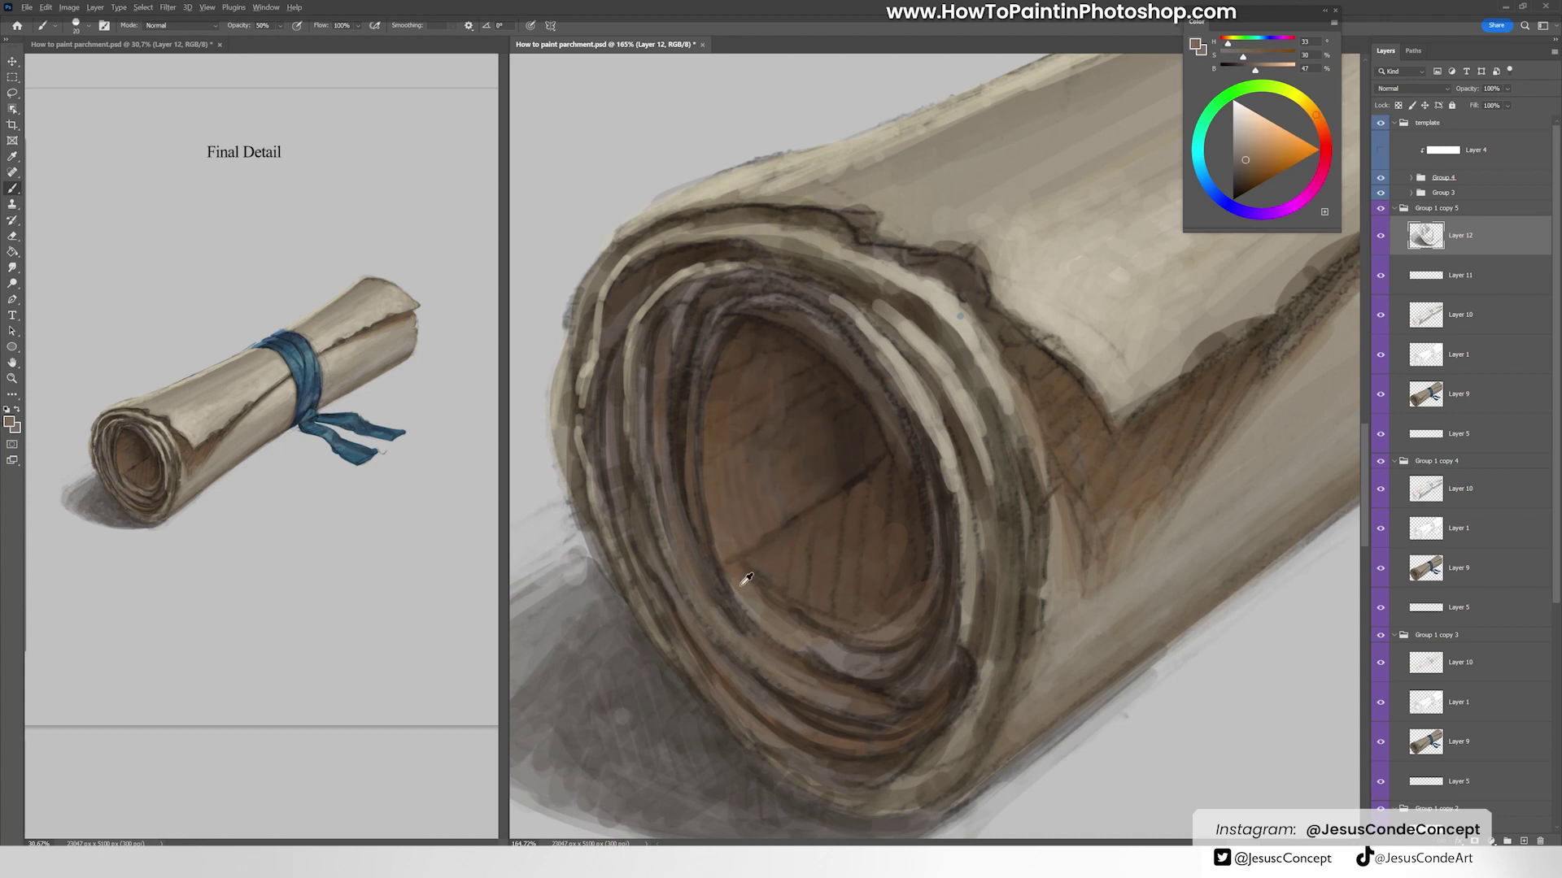
mouse_move(748, 545)
mouse_down()
mouse_move(741, 587)
mouse_move(778, 578)
mouse_move(765, 554)
mouse_move(815, 595)
mouse_move(811, 568)
mouse_move(819, 620)
mouse_move(853, 610)
mouse_up()
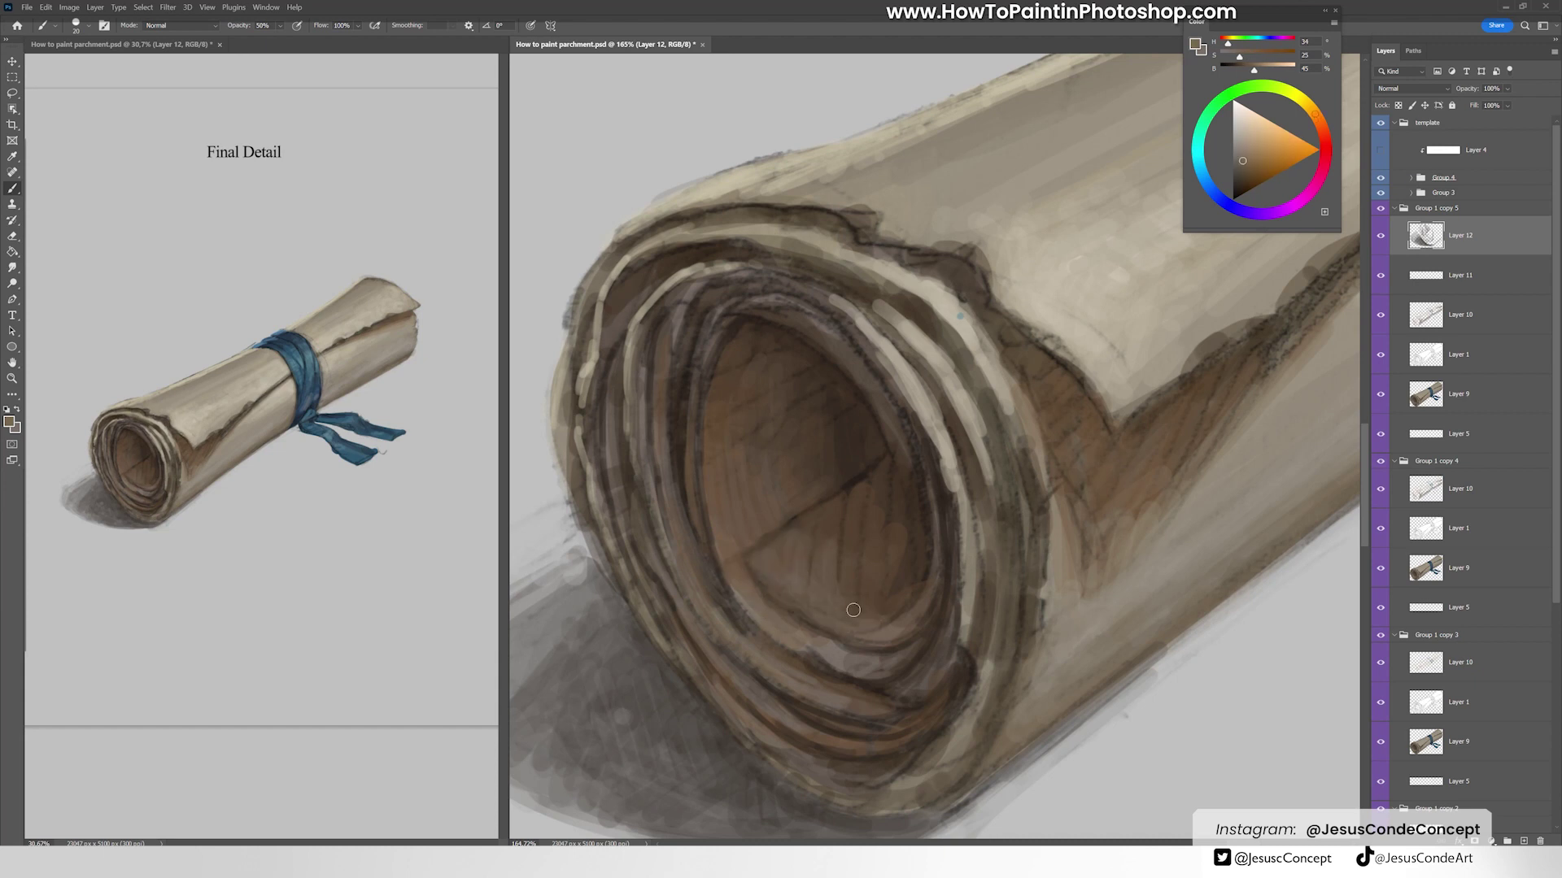
alt+click(864, 598)
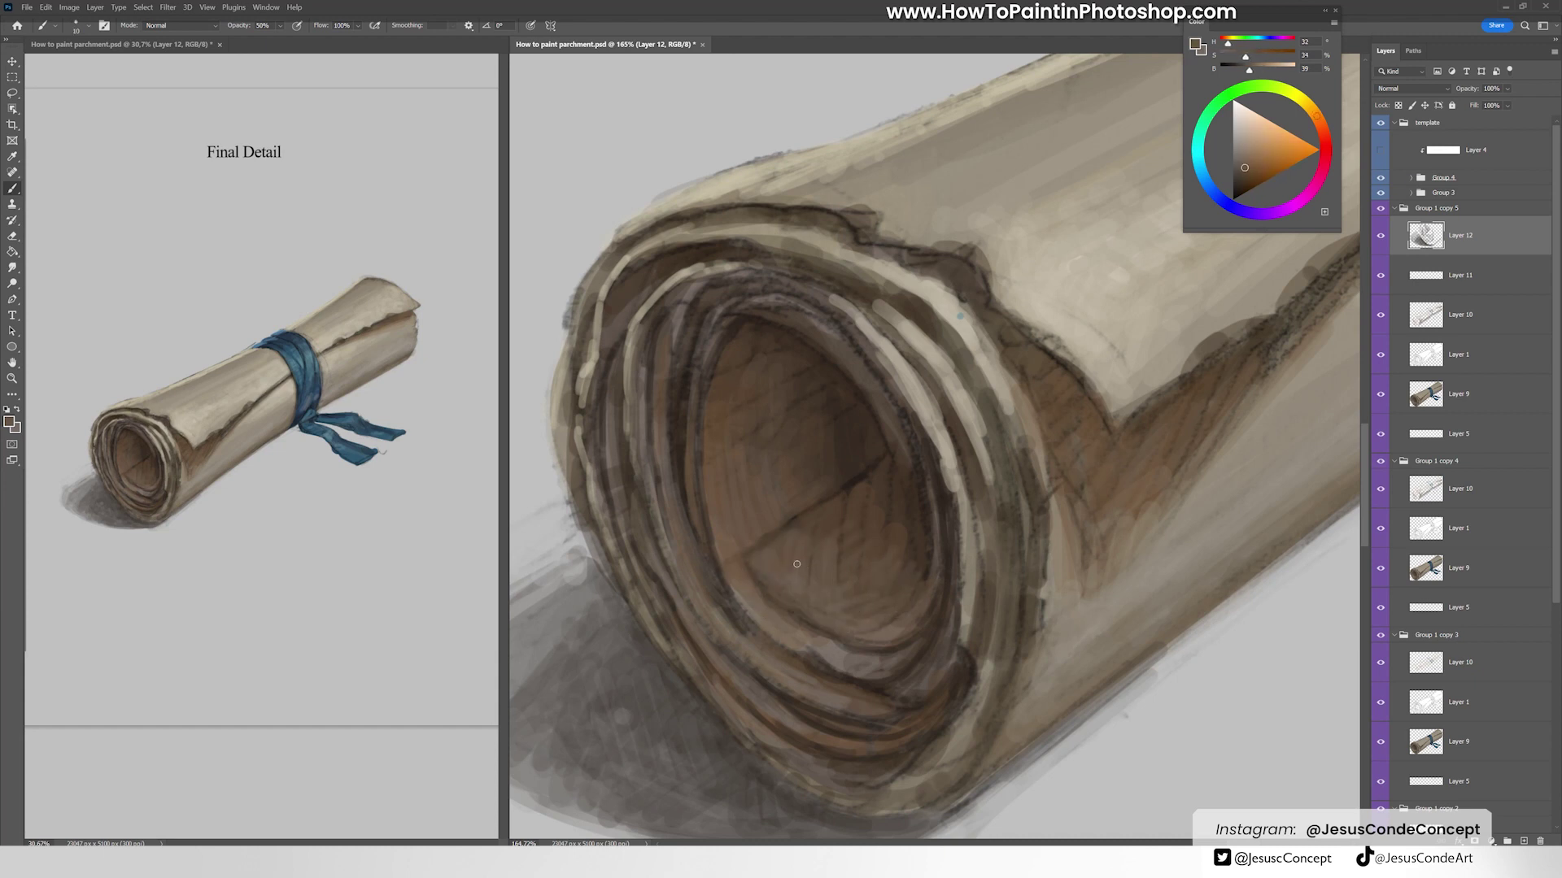
Step: Blend the remaining hatching in the hollow's right and upper areas with sampled darker browns
alt+click(856, 495)
alt+click(905, 487)
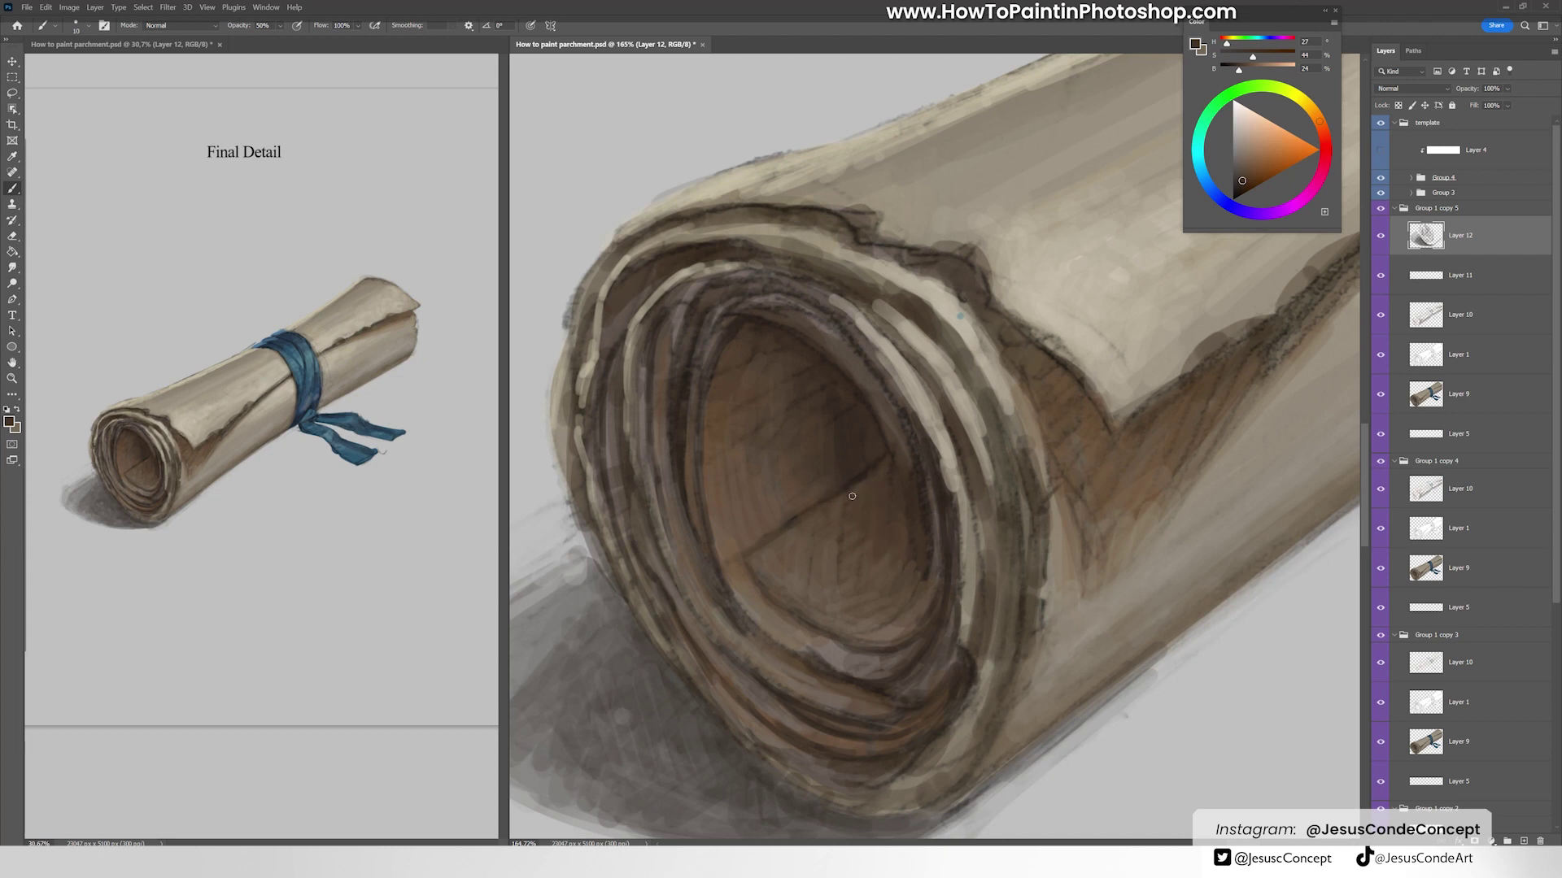
alt+click(845, 348)
alt+click(836, 363)
alt+click(719, 371)
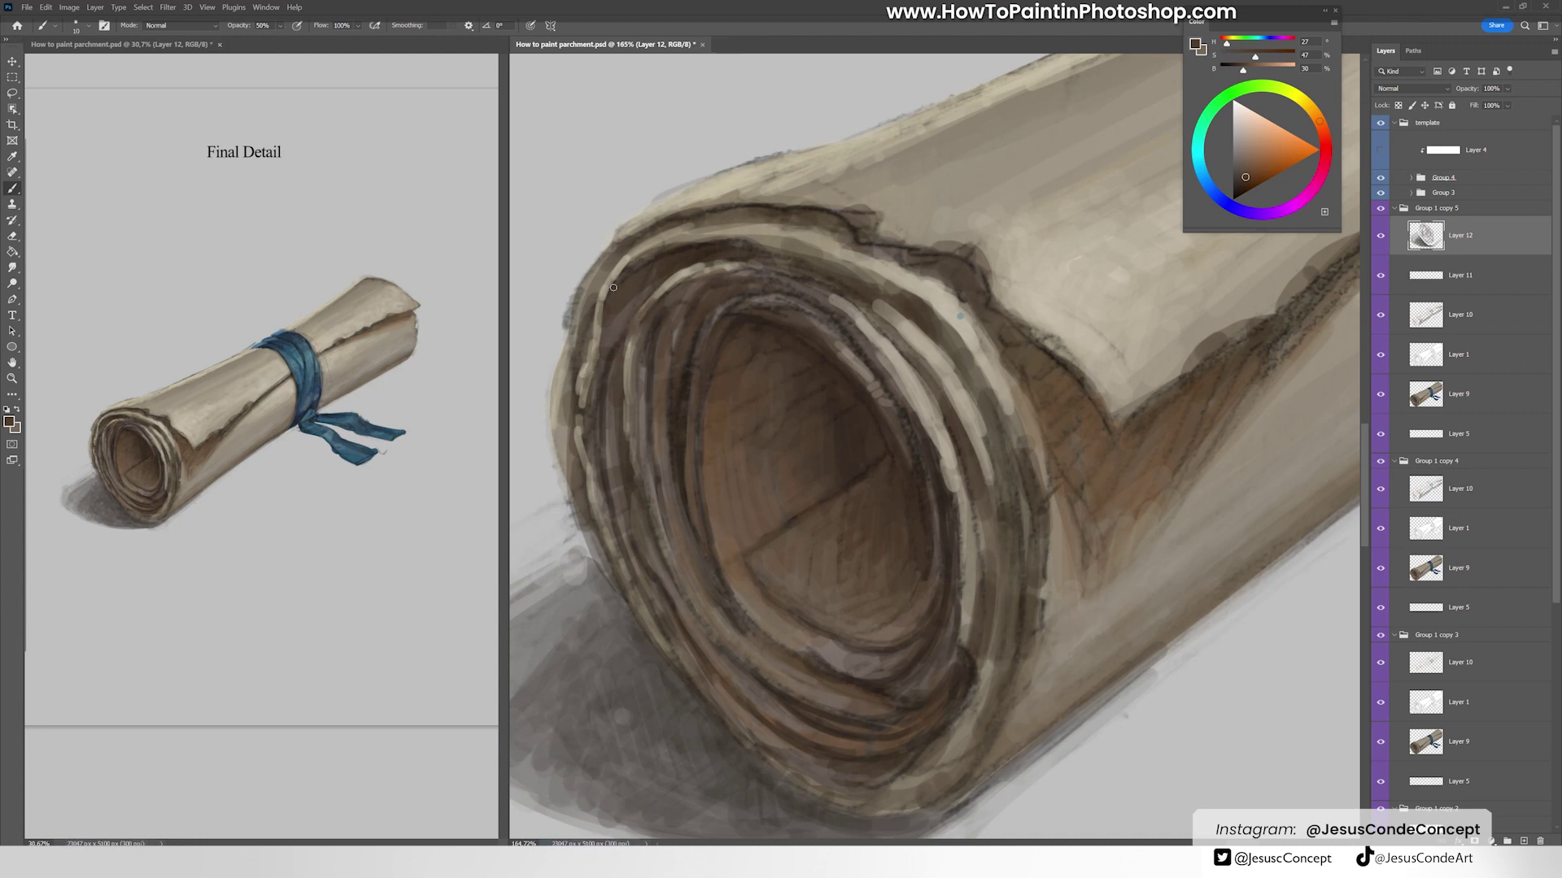
Step: Refine the upper and right edges of the rolled layers with sampled parchment and brown tones
alt+click(667, 303)
alt+click(672, 301)
alt+click(871, 327)
mouse_move(871, 327)
mouse_down()
mouse_move(935, 467)
mouse_move(956, 634)
mouse_up()
mouse_move(809, 321)
mouse_down()
mouse_move(919, 463)
mouse_move(943, 553)
mouse_up()
mouse_move(822, 269)
mouse_down()
mouse_move(962, 355)
mouse_move(1017, 520)
mouse_move(1025, 610)
mouse_up()
Step: Brighten the roll's outer rim up to the torn flap edge with sampled light parchment tones
drag(1035, 433, 954, 522)
alt+click(882, 408)
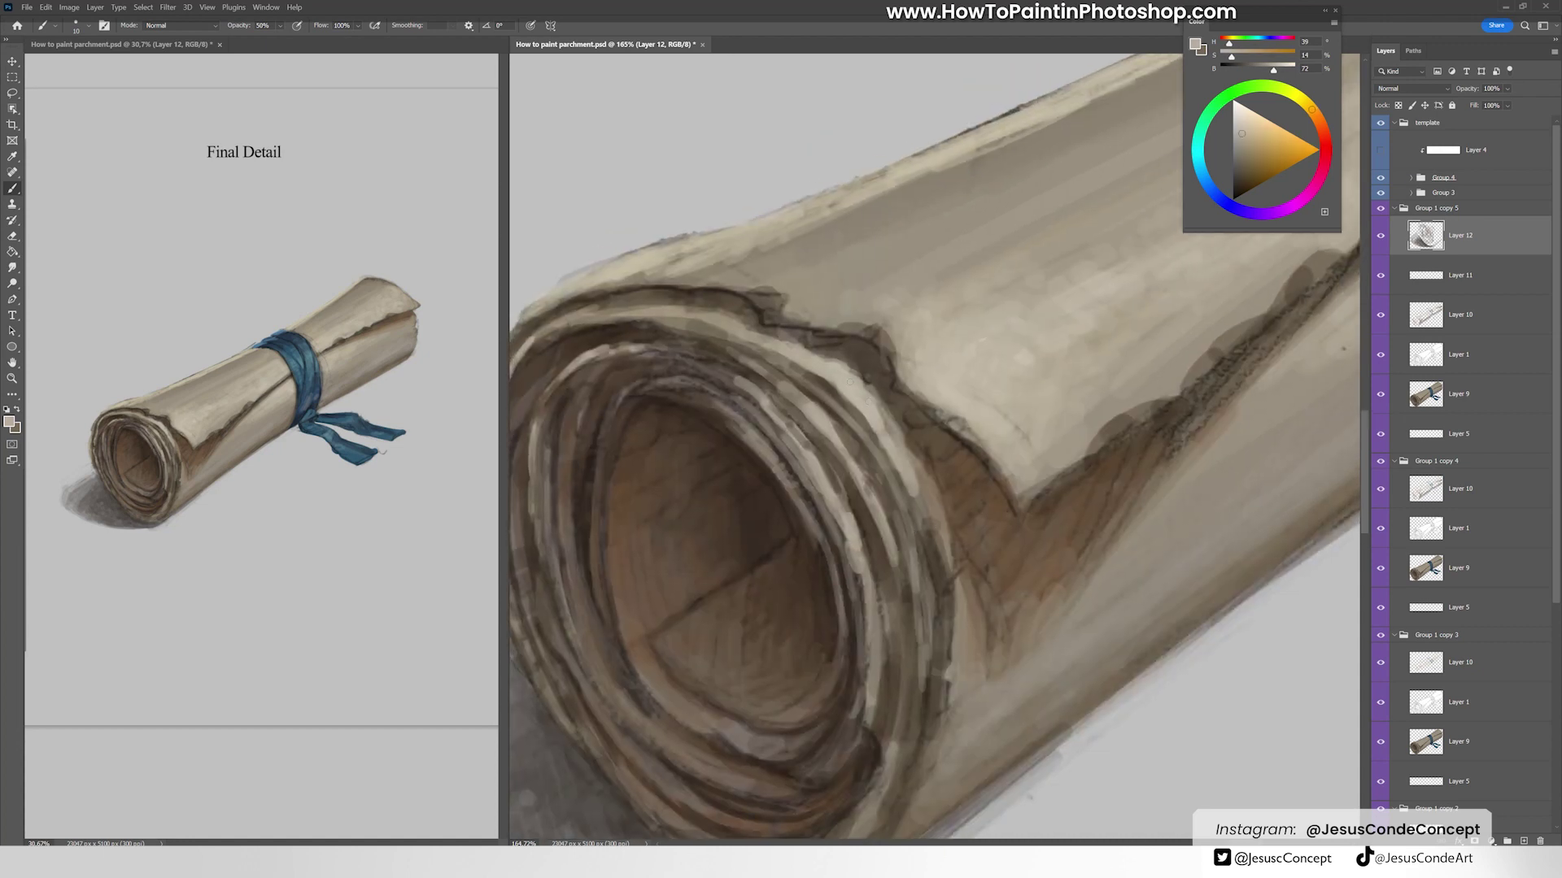
drag(821, 378, 948, 585)
drag(911, 459, 956, 614)
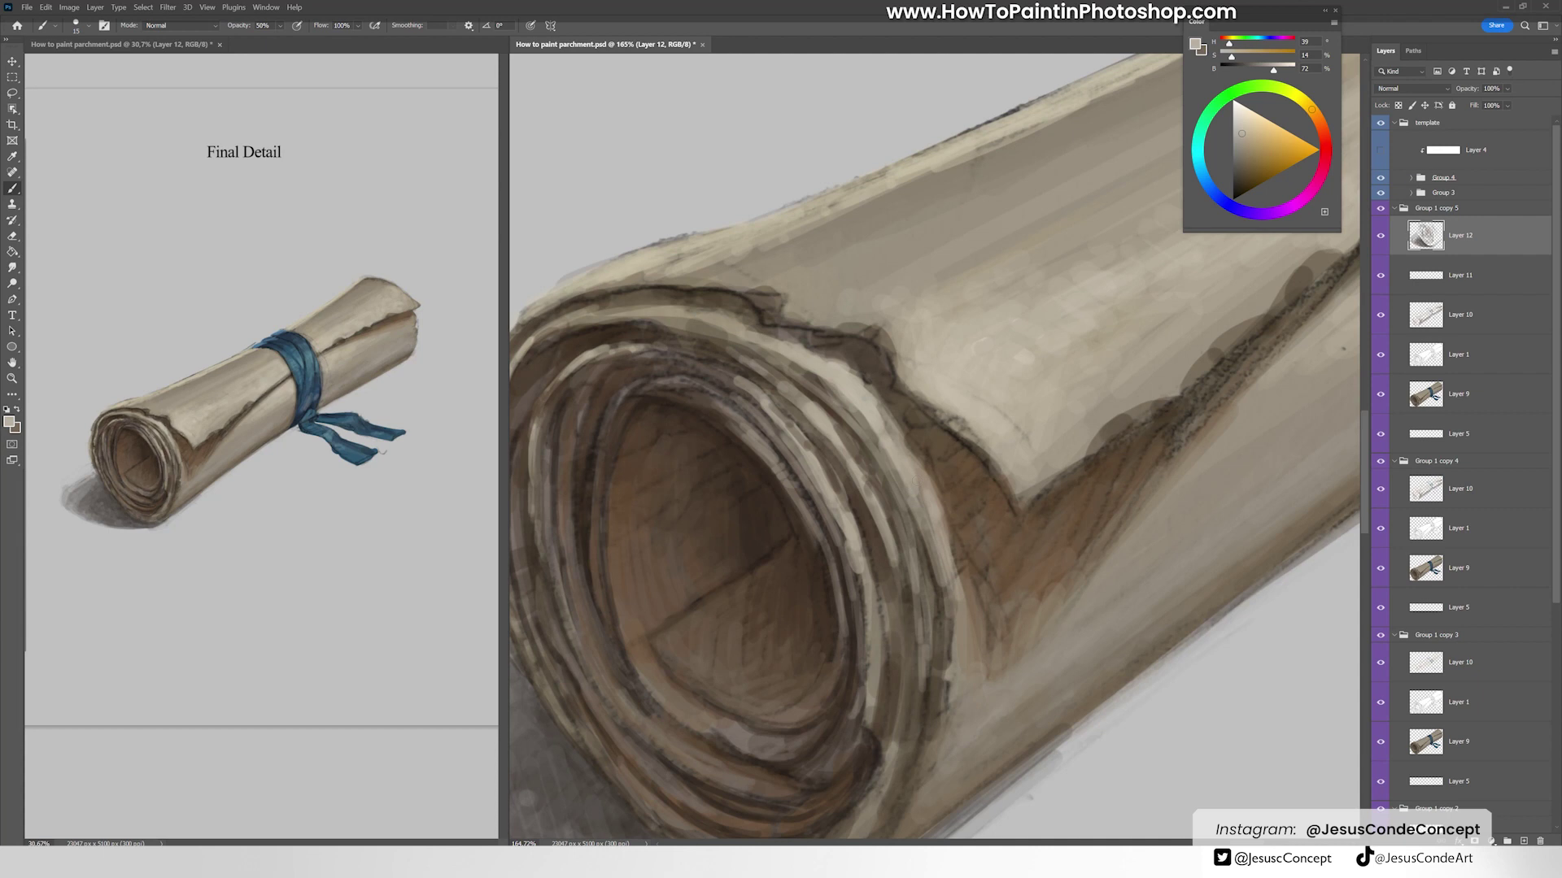
alt+click(919, 452)
mouse_move(921, 458)
mouse_down()
mouse_move(940, 493)
mouse_move(861, 381)
mouse_up()
alt+click(778, 314)
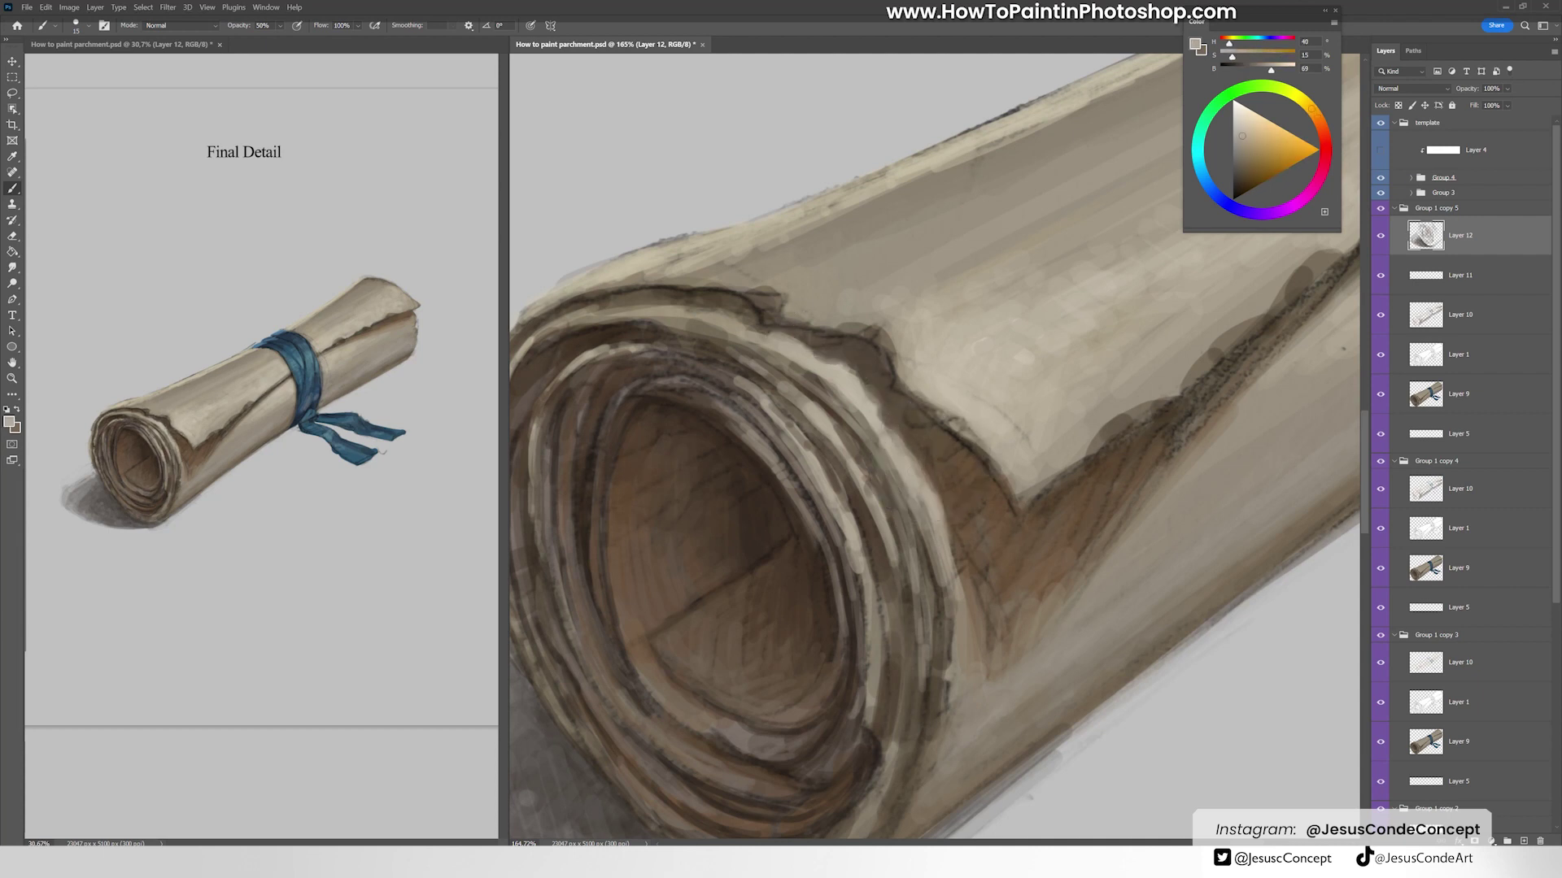
drag(771, 329, 687, 314)
Step: Clean up the scroll's outer contour above the rolled end with the sampled background grey
drag(652, 210, 774, 227)
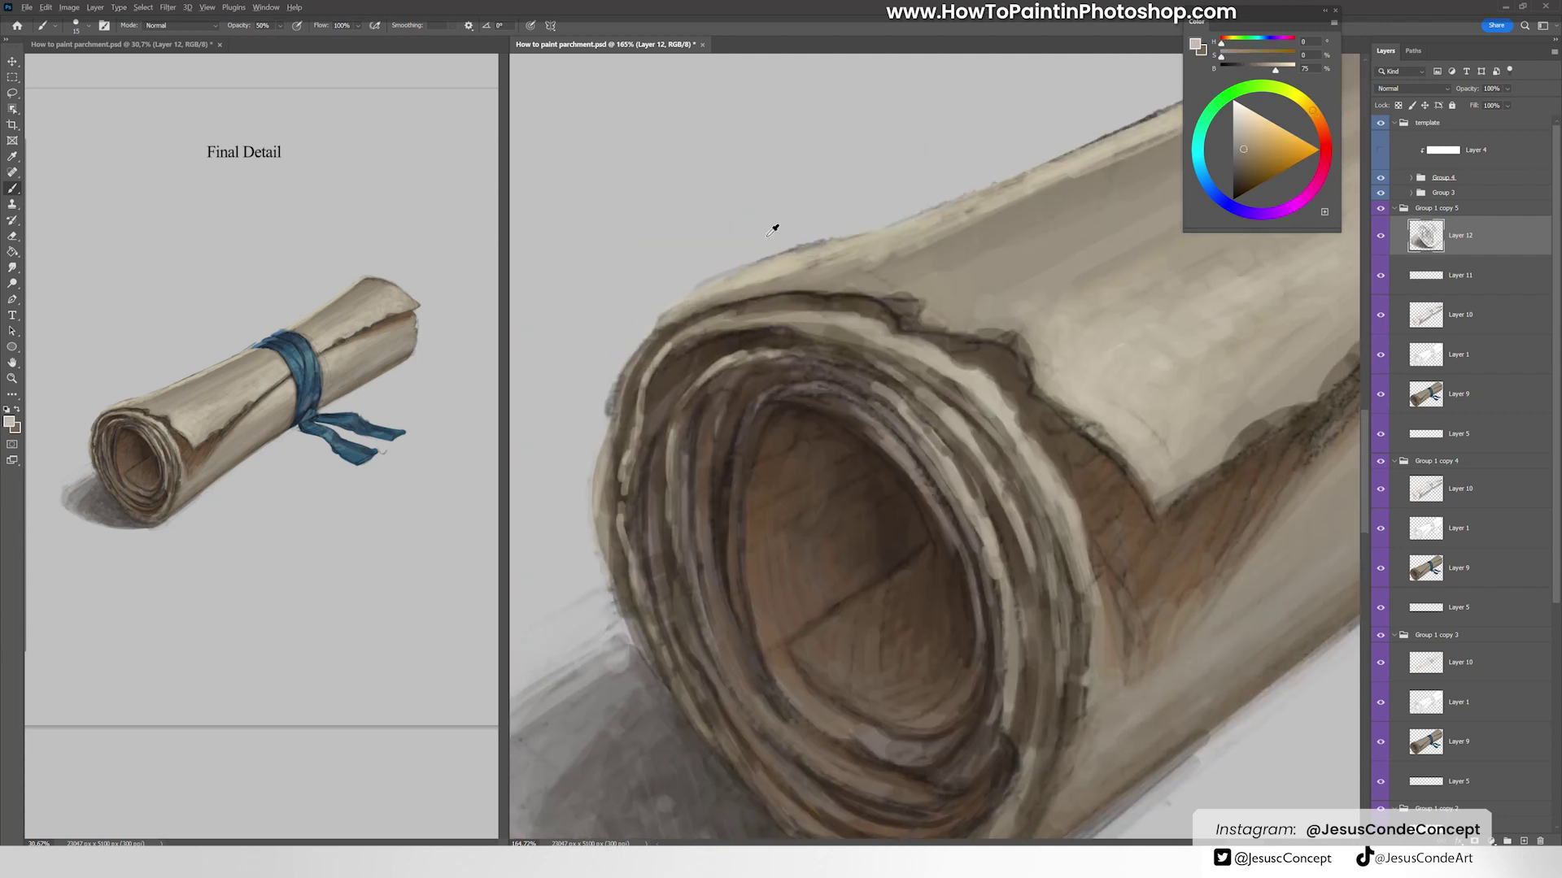
alt+click(741, 265)
drag(701, 295, 625, 353)
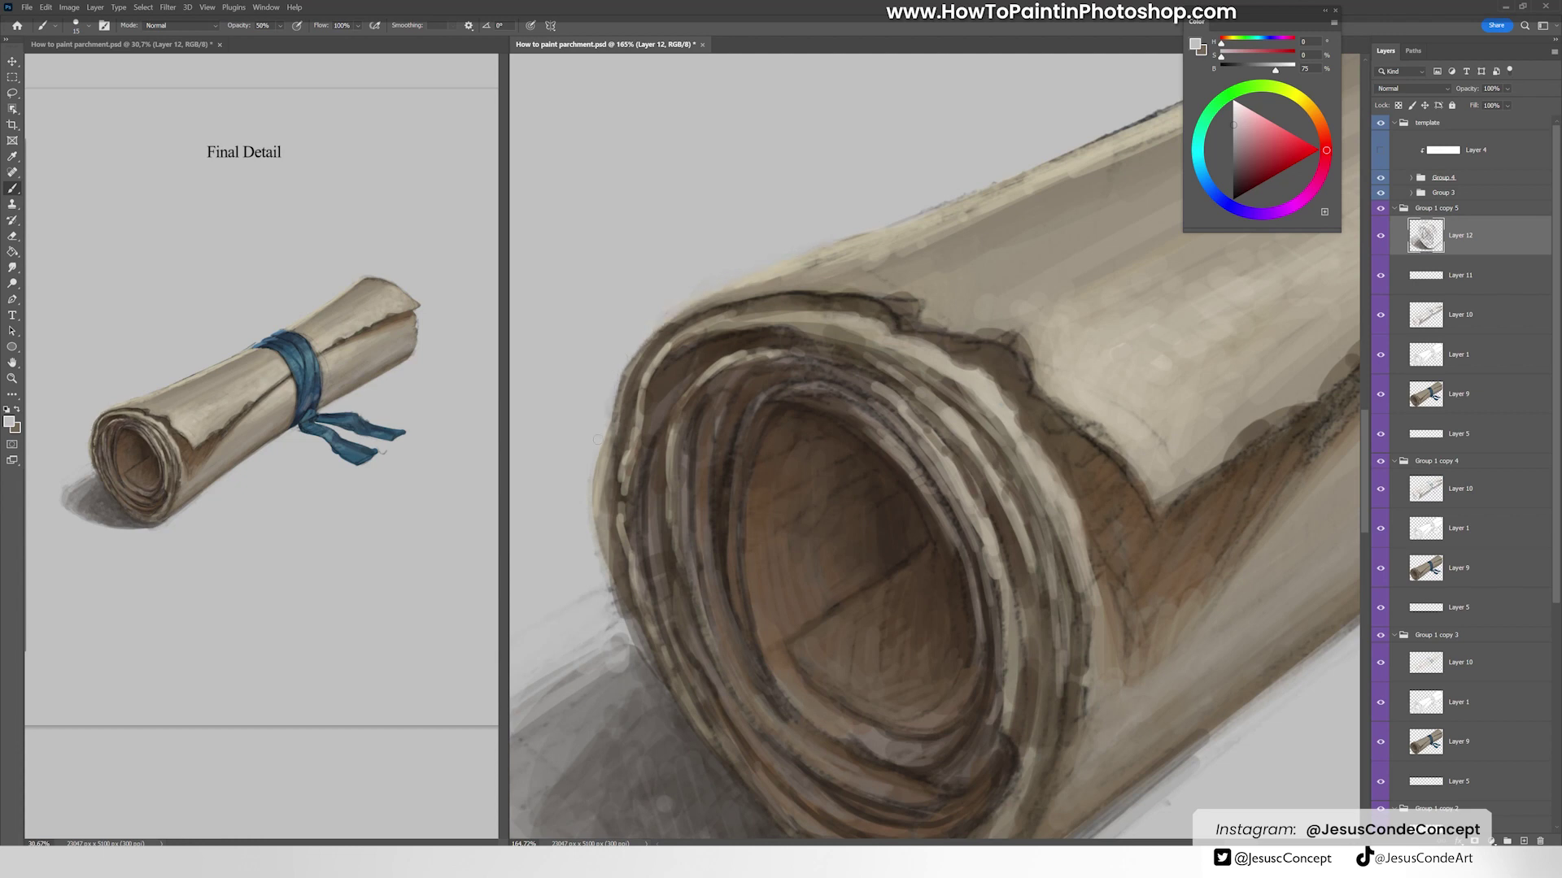
Step: Paint over the sketch outline along the flap's torn edge with a sampled parchment tone
alt+click(923, 279)
drag(915, 324, 899, 313)
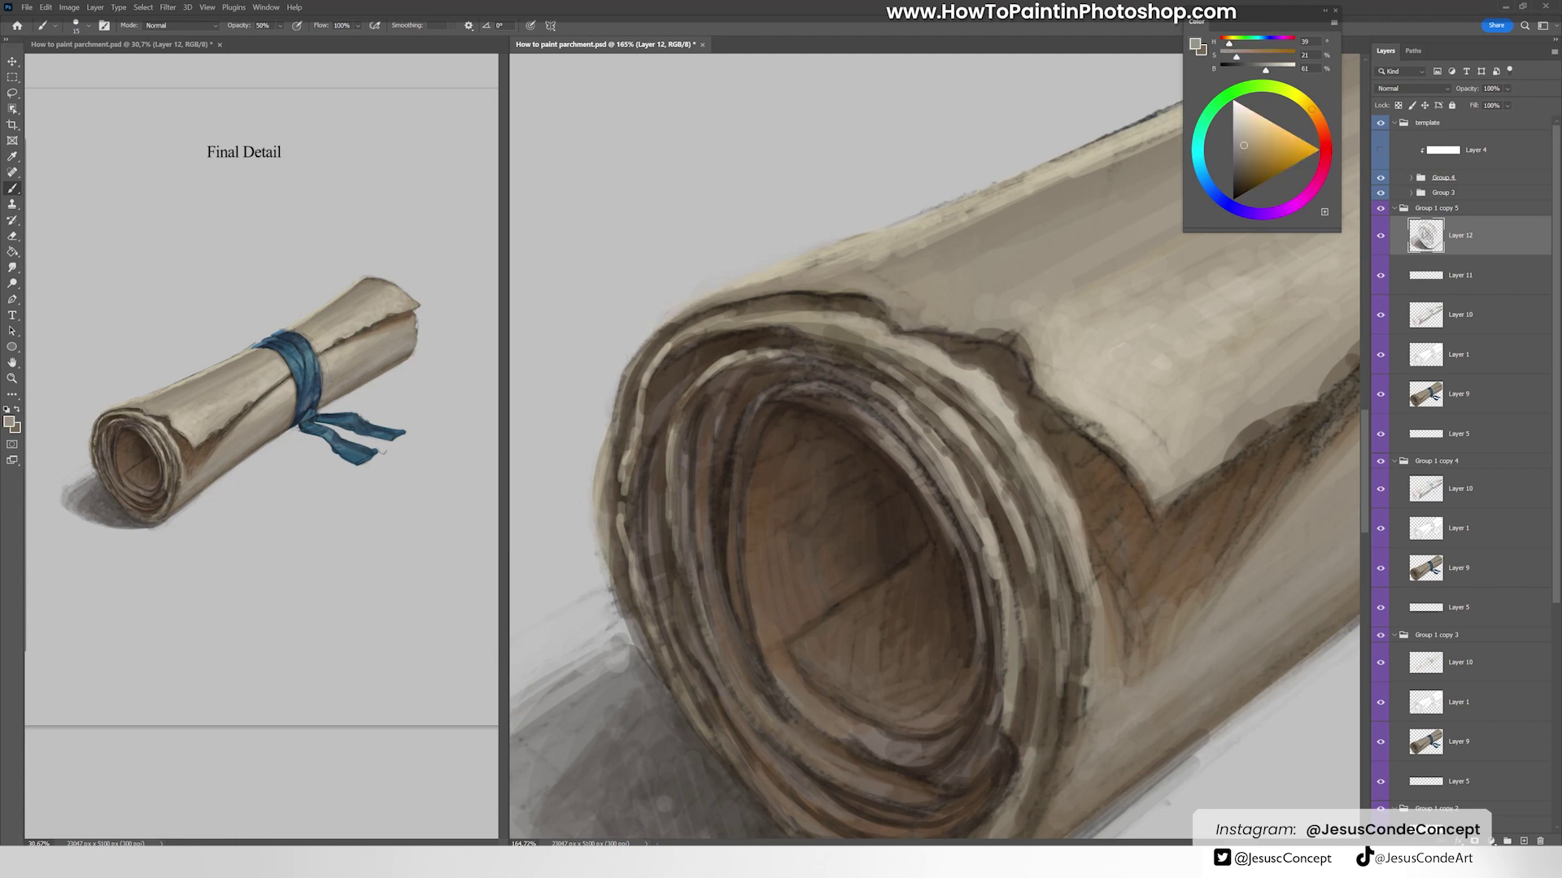
drag(1071, 402, 1139, 488)
Step: Smooth the brown shadow beneath the flap's torn corner with sampled brown tones, covering the sketch hatching
mouse_move(1138, 488)
mouse_down()
mouse_move(968, 504)
mouse_move(972, 532)
mouse_up()
alt+click(957, 557)
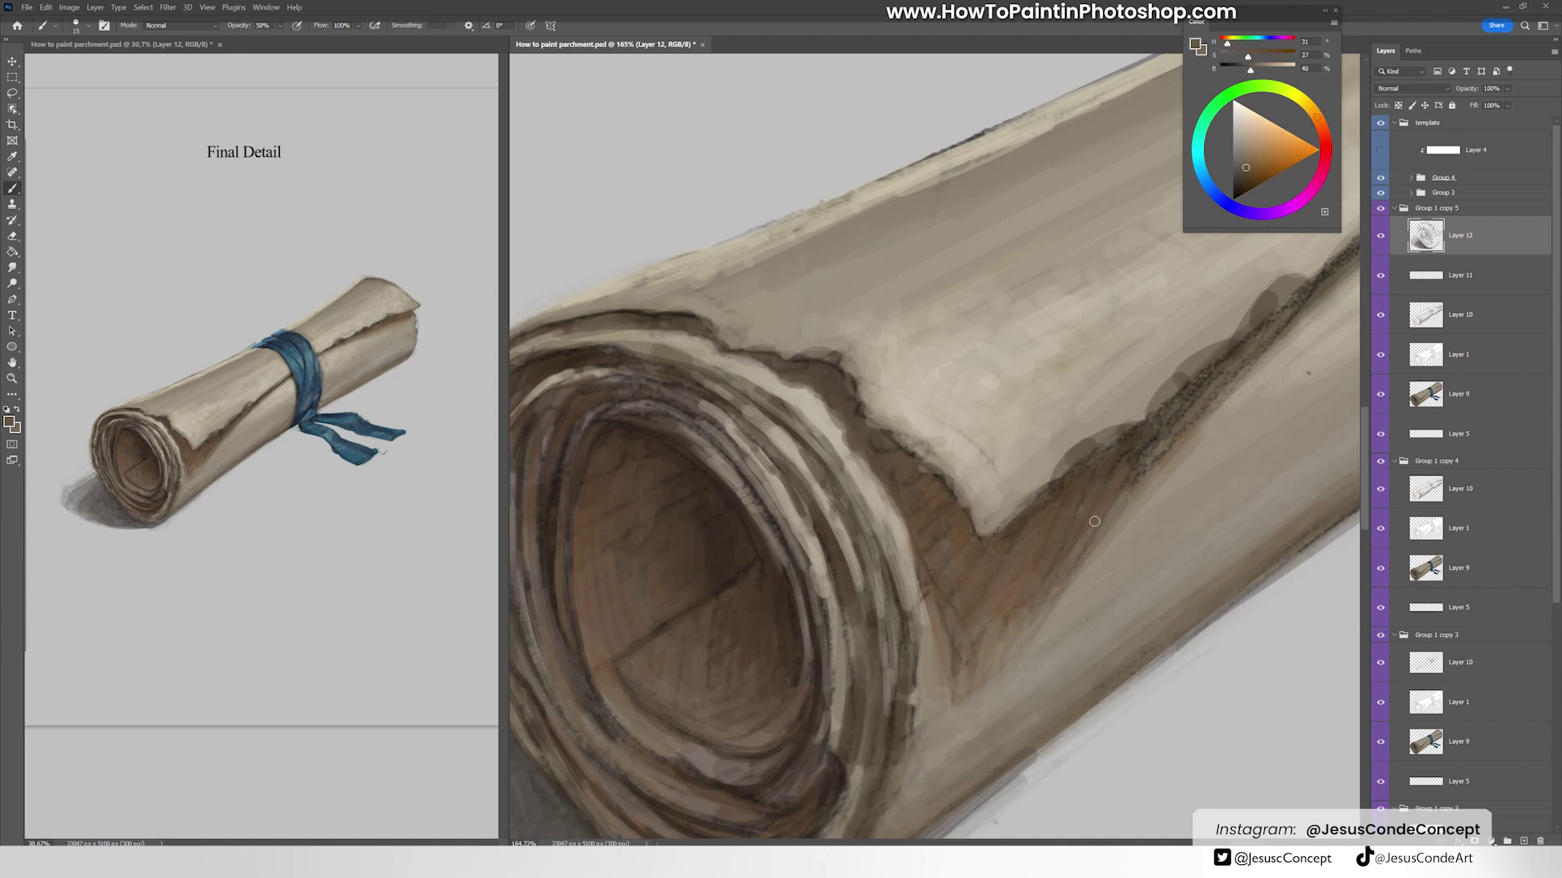
alt+click(1009, 641)
mouse_move(1155, 480)
mouse_down()
mouse_move(1109, 453)
mouse_move(995, 555)
mouse_move(976, 549)
mouse_move(1047, 499)
mouse_up()
alt+click(1108, 453)
alt+click(964, 579)
alt+click(964, 578)
Step: Clean up the seam between the flap and the ribbon and blend the parchment below it with sampled parchment tones
drag(1210, 377, 980, 413)
alt+click(1057, 350)
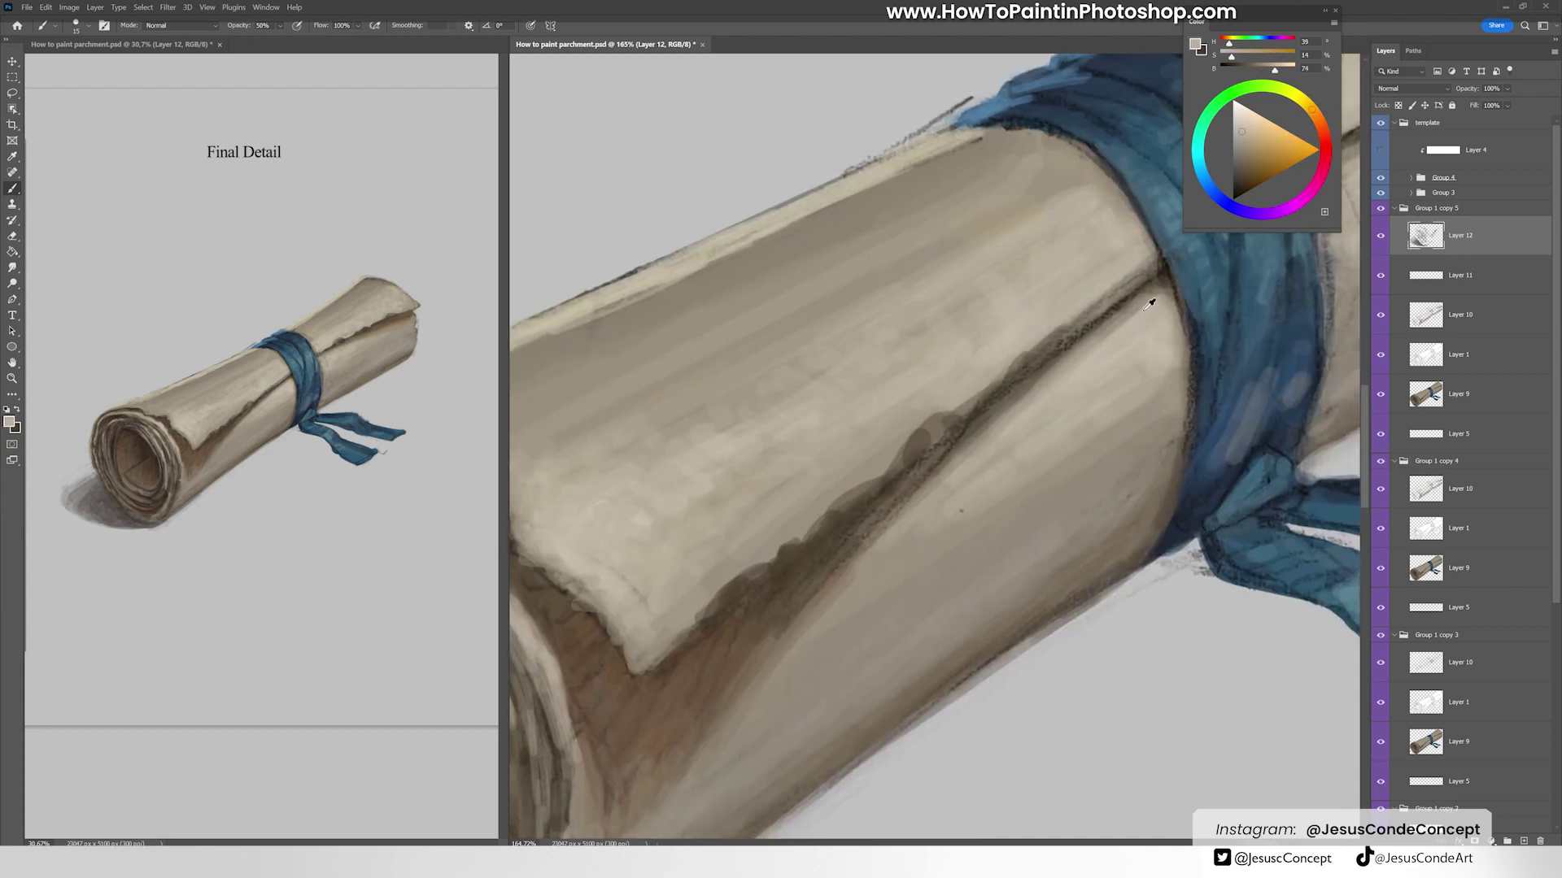
mouse_move(1057, 350)
mouse_down()
mouse_move(1147, 285)
mouse_move(907, 506)
mouse_up()
alt+click(1050, 378)
drag(911, 504, 887, 527)
alt+click(935, 486)
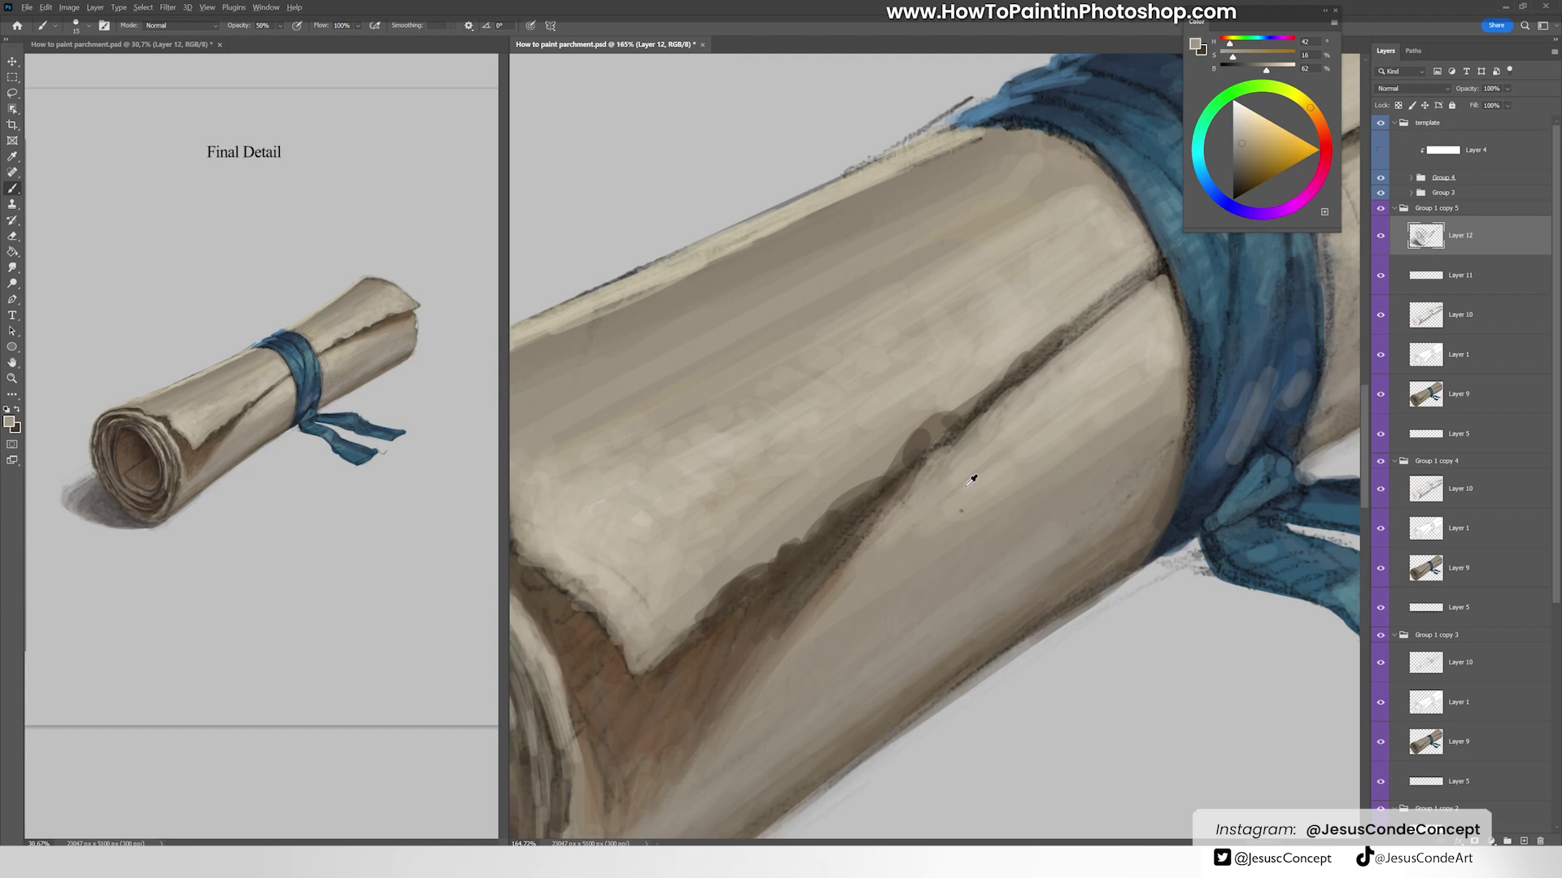
alt+click(1163, 404)
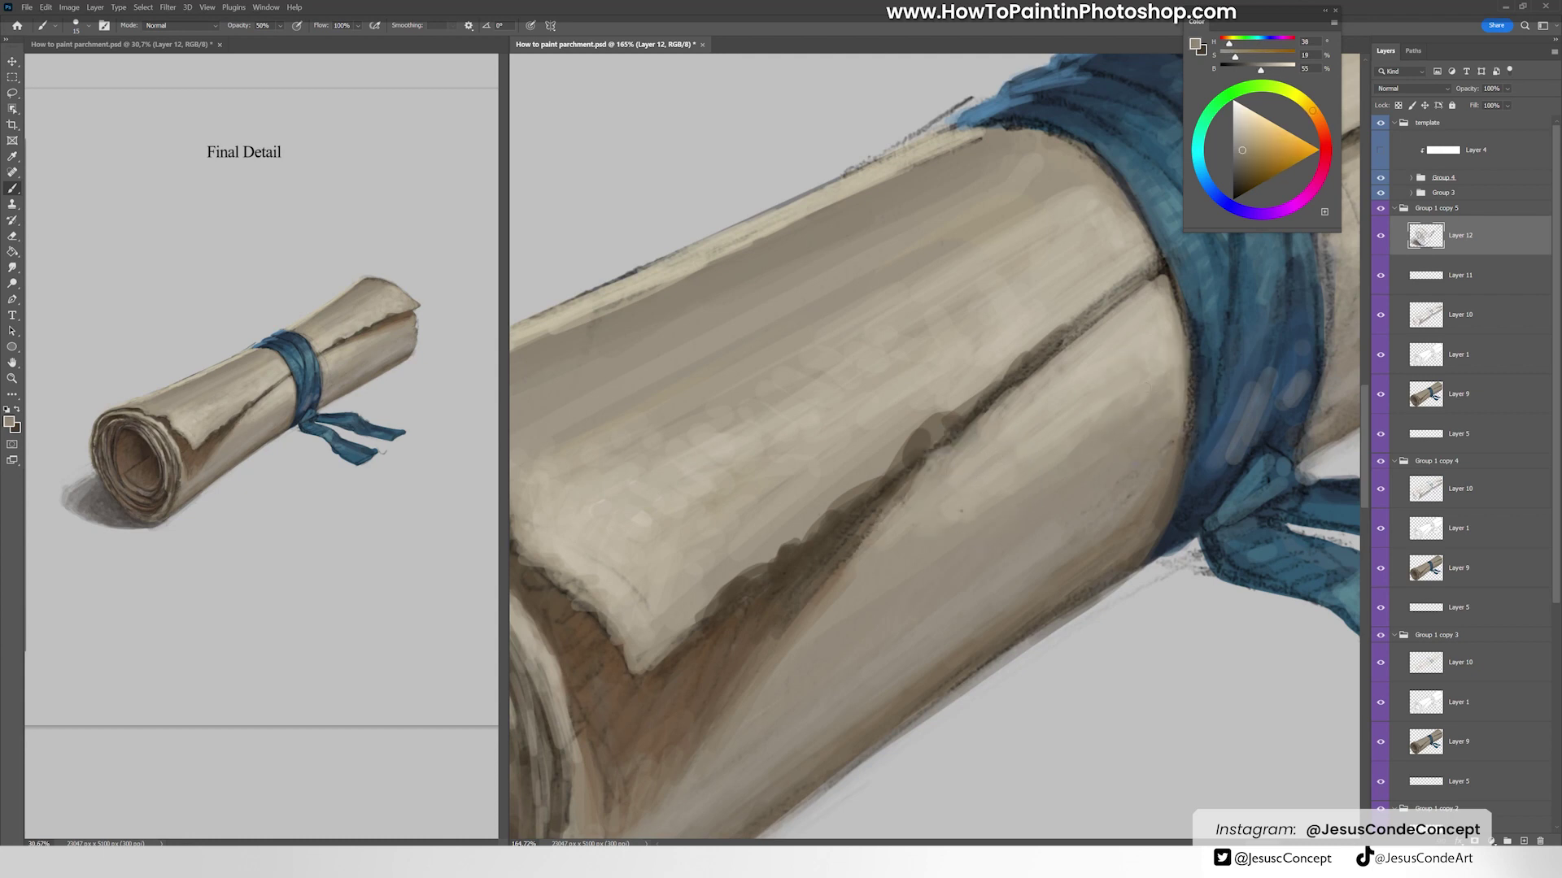
Step: Blend the parchment below the seam near the ribbon with sampled parchment tones, lowering the brush opacity to 40%
drag(1066, 436, 935, 517)
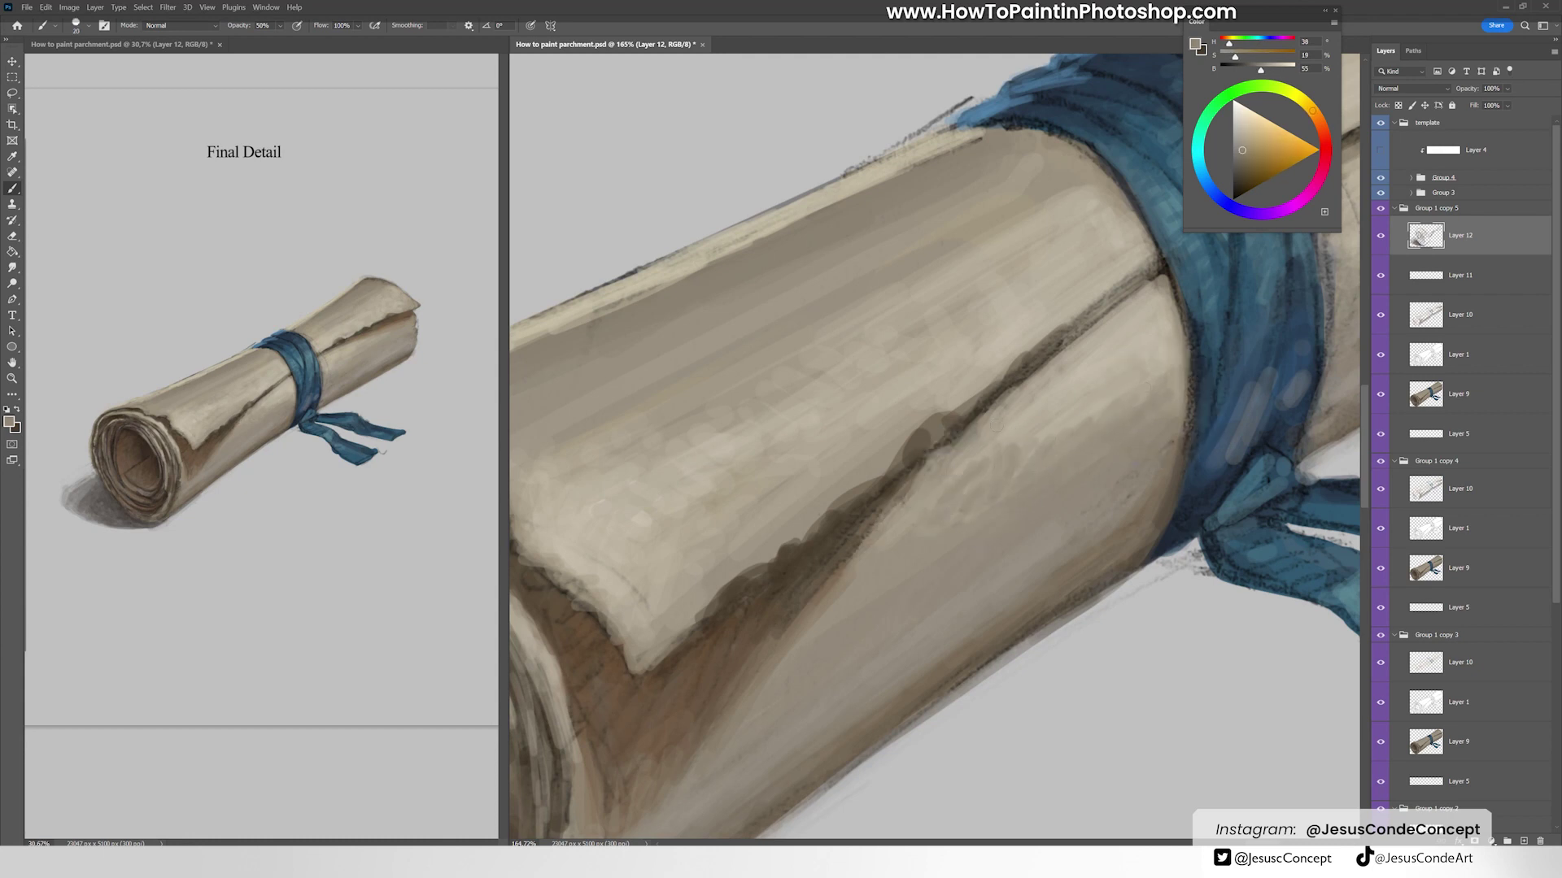
key(4)
alt+click(1124, 418)
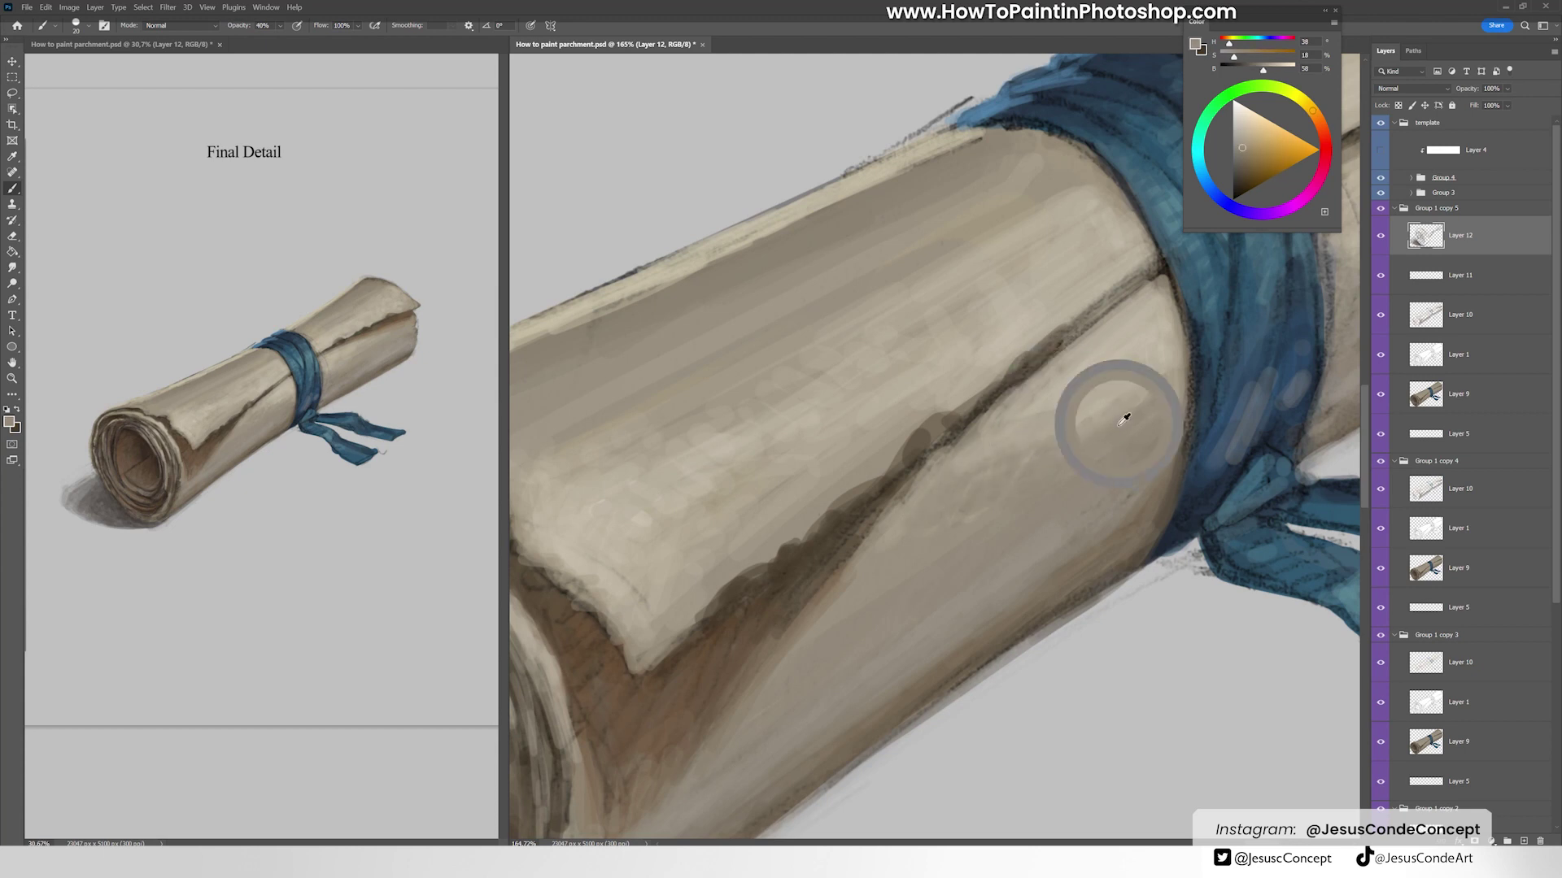
alt+click(1137, 348)
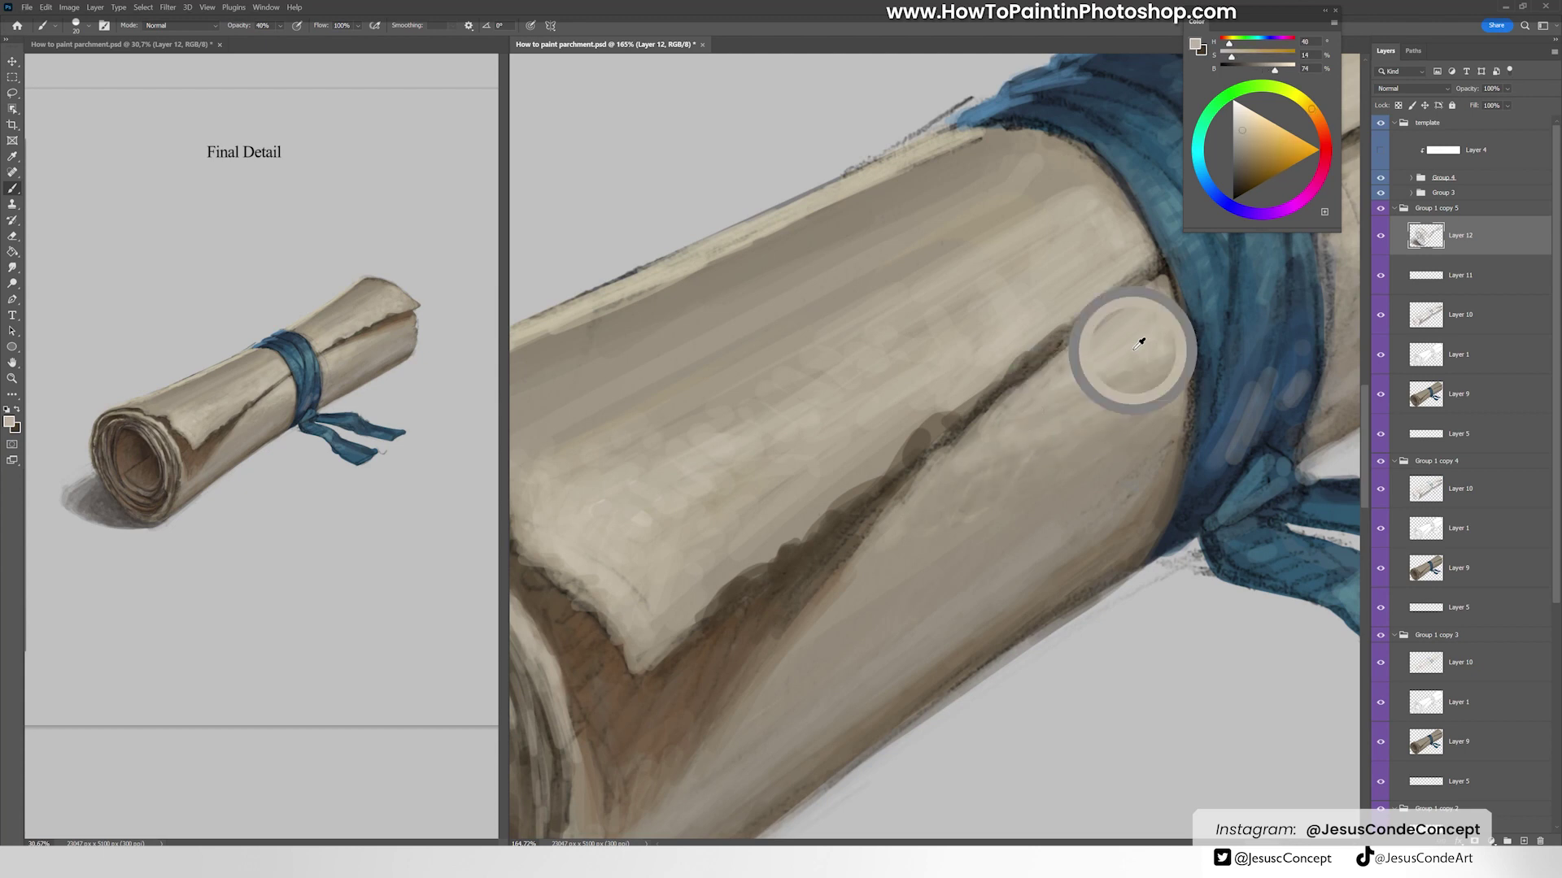
Step: Paint bright cream highlights on the flap near its torn corner, picking up light tones around it
drag(1136, 348, 1291, 319)
alt+click(753, 519)
drag(701, 510, 764, 589)
drag(740, 527, 771, 512)
alt+click(809, 432)
drag(809, 432, 752, 509)
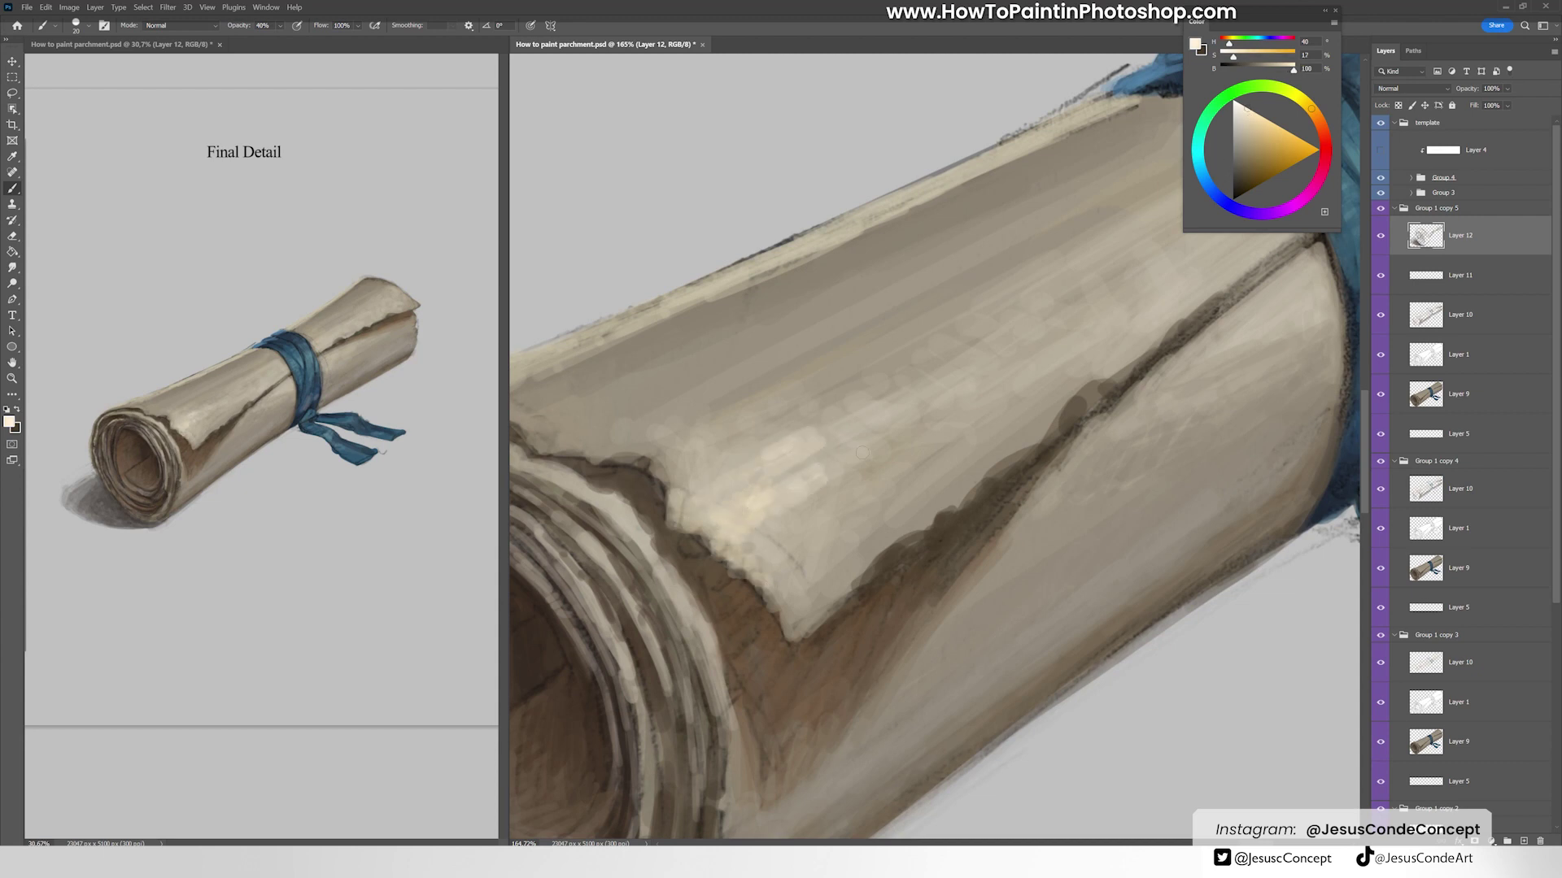
mouse_move(829, 471)
mouse_down()
mouse_move(972, 366)
mouse_move(838, 427)
mouse_up()
Step: Extend the cream highlights along the flap toward the ribbon and onto the parchment beside the seam
drag(1041, 317, 1139, 261)
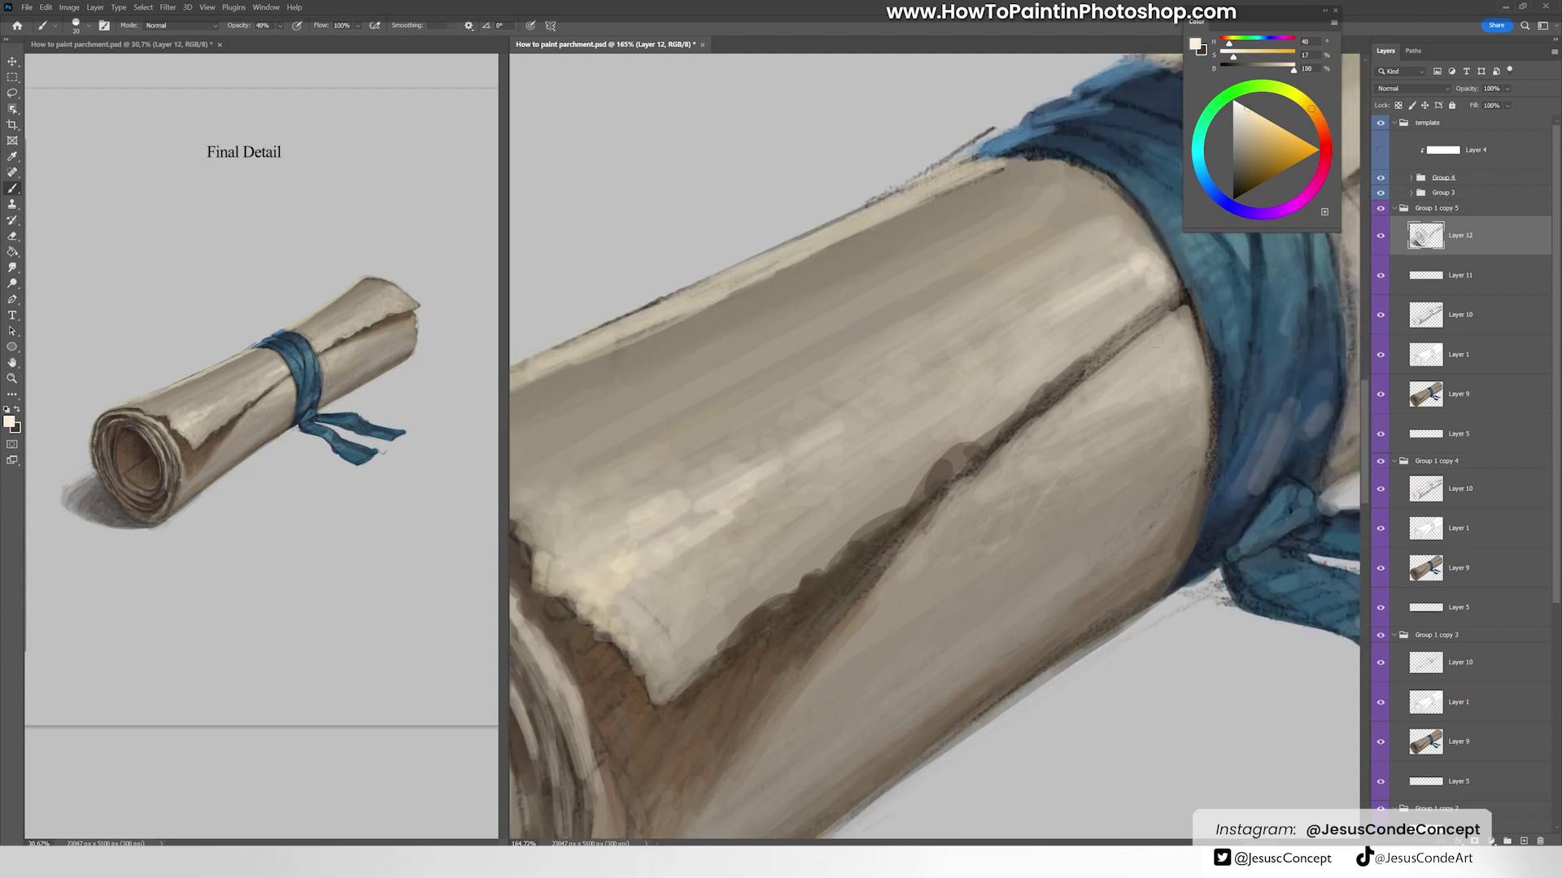
drag(1156, 342, 1180, 326)
mouse_move(1090, 350)
mouse_down()
mouse_move(1155, 285)
mouse_move(1035, 350)
mouse_up()
drag(927, 427, 757, 510)
mouse_move(663, 569)
mouse_down()
mouse_move(602, 618)
mouse_move(579, 592)
mouse_move(785, 464)
mouse_move(757, 512)
mouse_move(830, 457)
mouse_move(654, 623)
mouse_move(675, 667)
mouse_move(773, 540)
mouse_move(911, 451)
mouse_move(945, 361)
mouse_move(1155, 240)
mouse_move(911, 366)
mouse_move(708, 407)
mouse_up()
Step: Brighten the flap on the far side of the ribbon along its torn edge with a sampled light parchment tone
alt+click(652, 540)
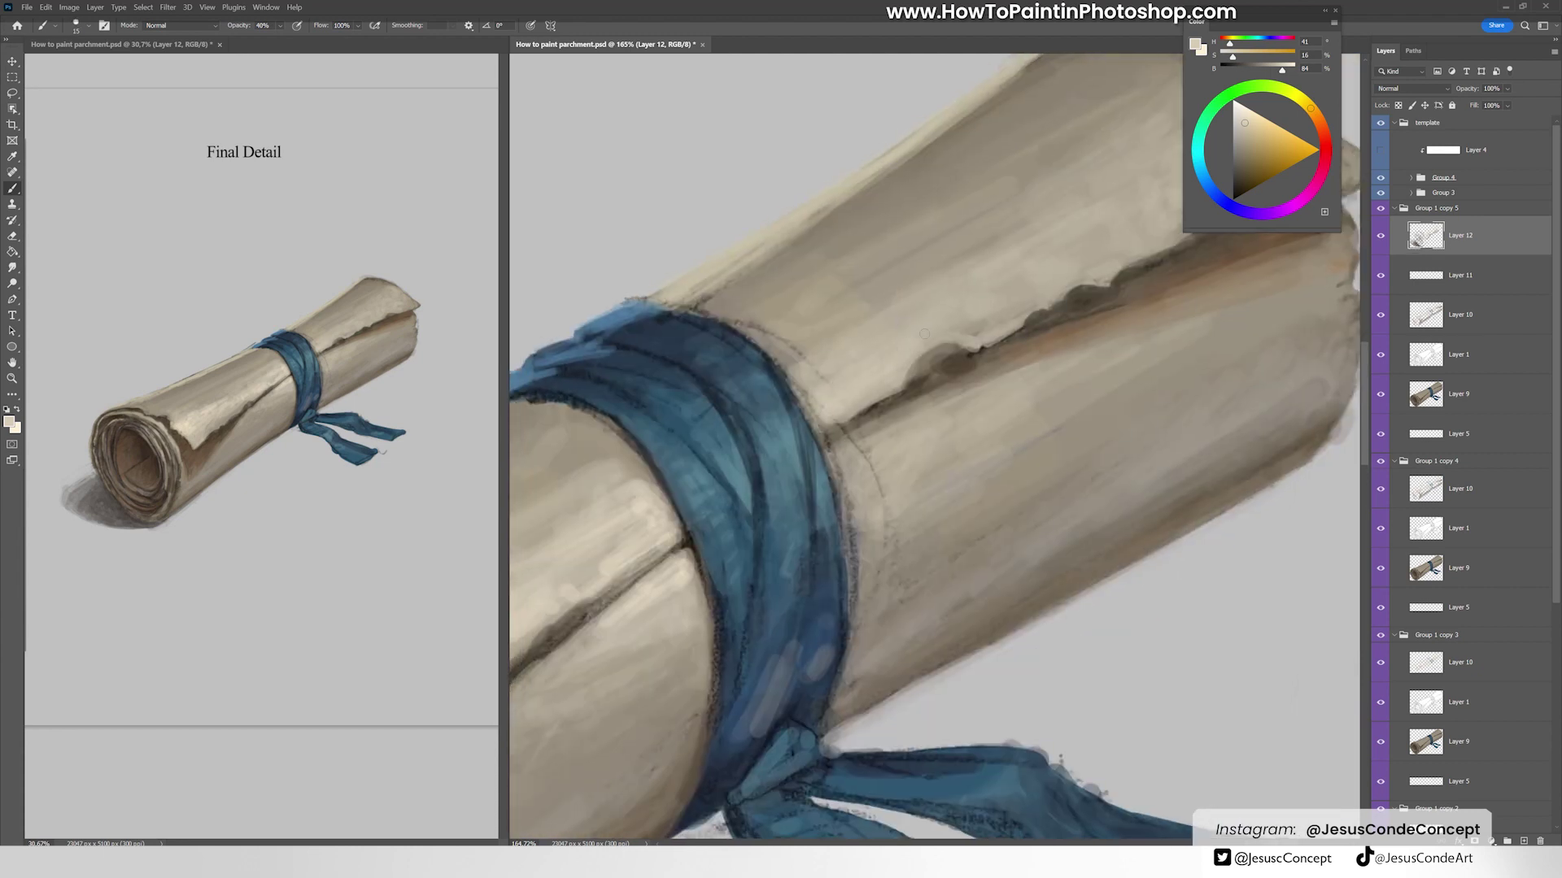
mouse_move(813, 427)
mouse_down()
mouse_move(903, 386)
mouse_move(964, 332)
mouse_move(911, 350)
mouse_move(986, 332)
mouse_move(823, 405)
mouse_move(1006, 298)
mouse_move(1029, 305)
mouse_move(1171, 244)
mouse_move(1202, 258)
mouse_move(1123, 351)
mouse_up()
mouse_move(1171, 272)
mouse_down()
mouse_move(1131, 297)
mouse_move(1025, 313)
mouse_move(1017, 244)
mouse_move(976, 212)
mouse_move(927, 342)
mouse_move(862, 374)
mouse_up()
mouse_move(993, 349)
mouse_down()
mouse_move(1082, 326)
mouse_move(1025, 294)
mouse_up()
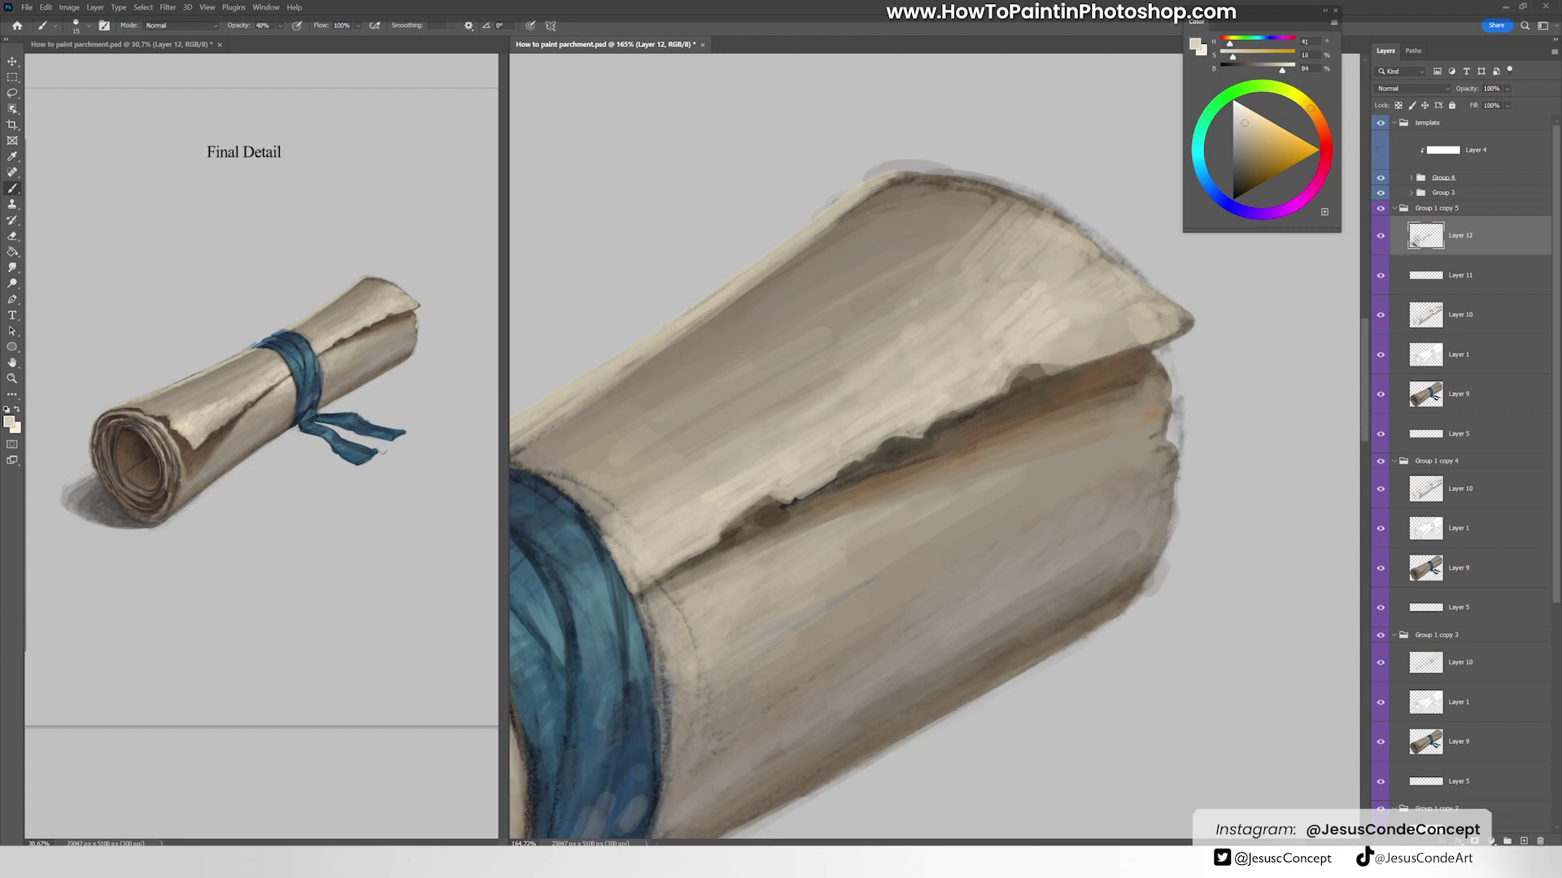
drag(1045, 361, 1086, 322)
Step: Soften the sketch outline along the far end's curled rim with sampled parchment tones and trim its contour with background grey
alt+click(995, 231)
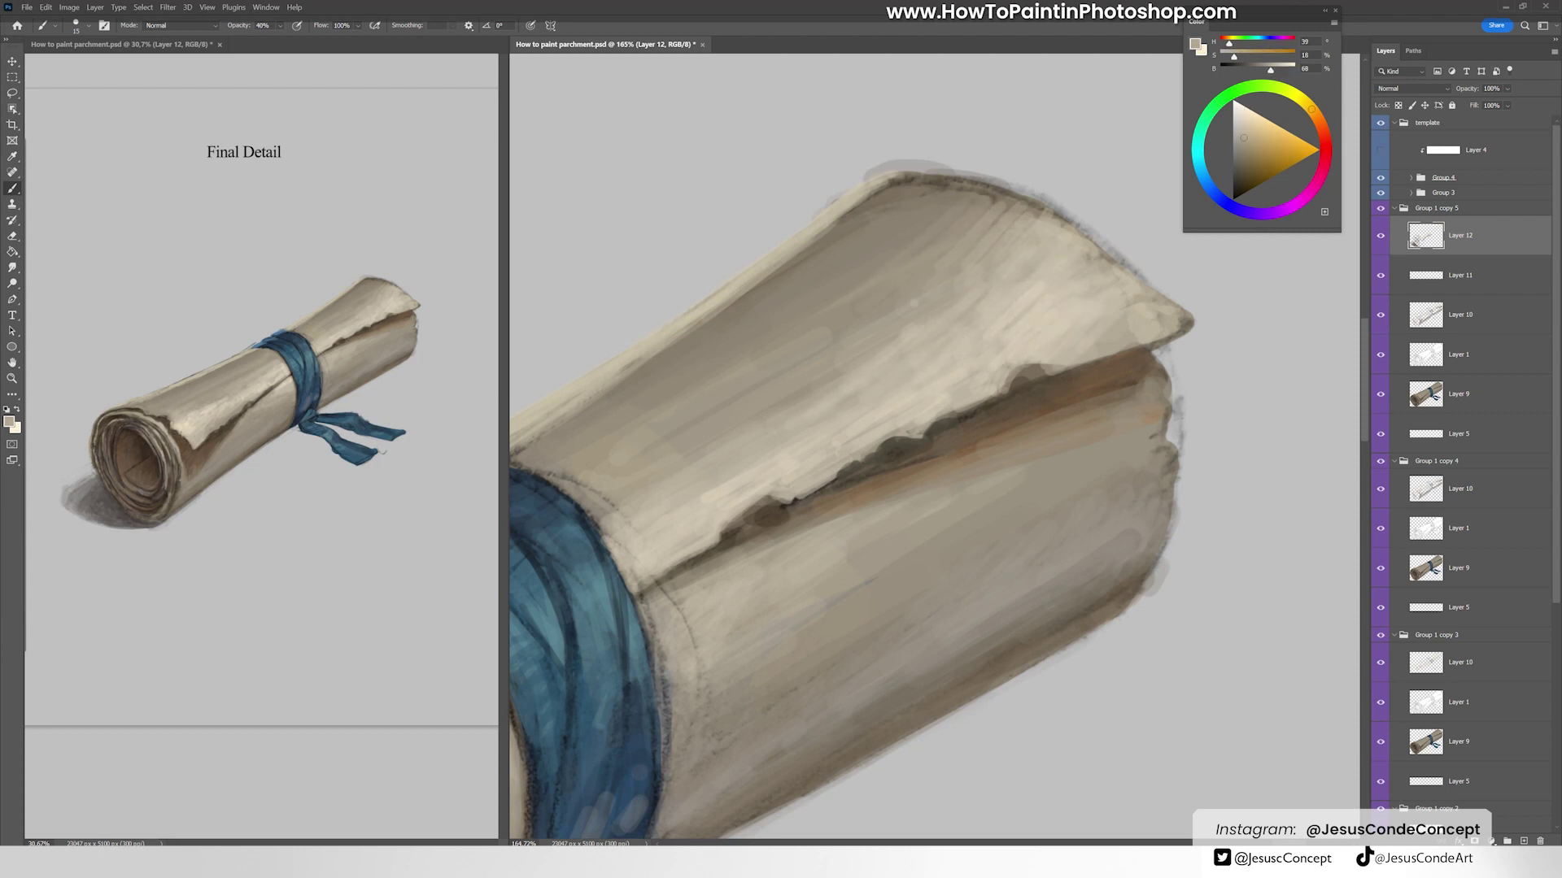
alt+click(939, 227)
drag(927, 186, 987, 197)
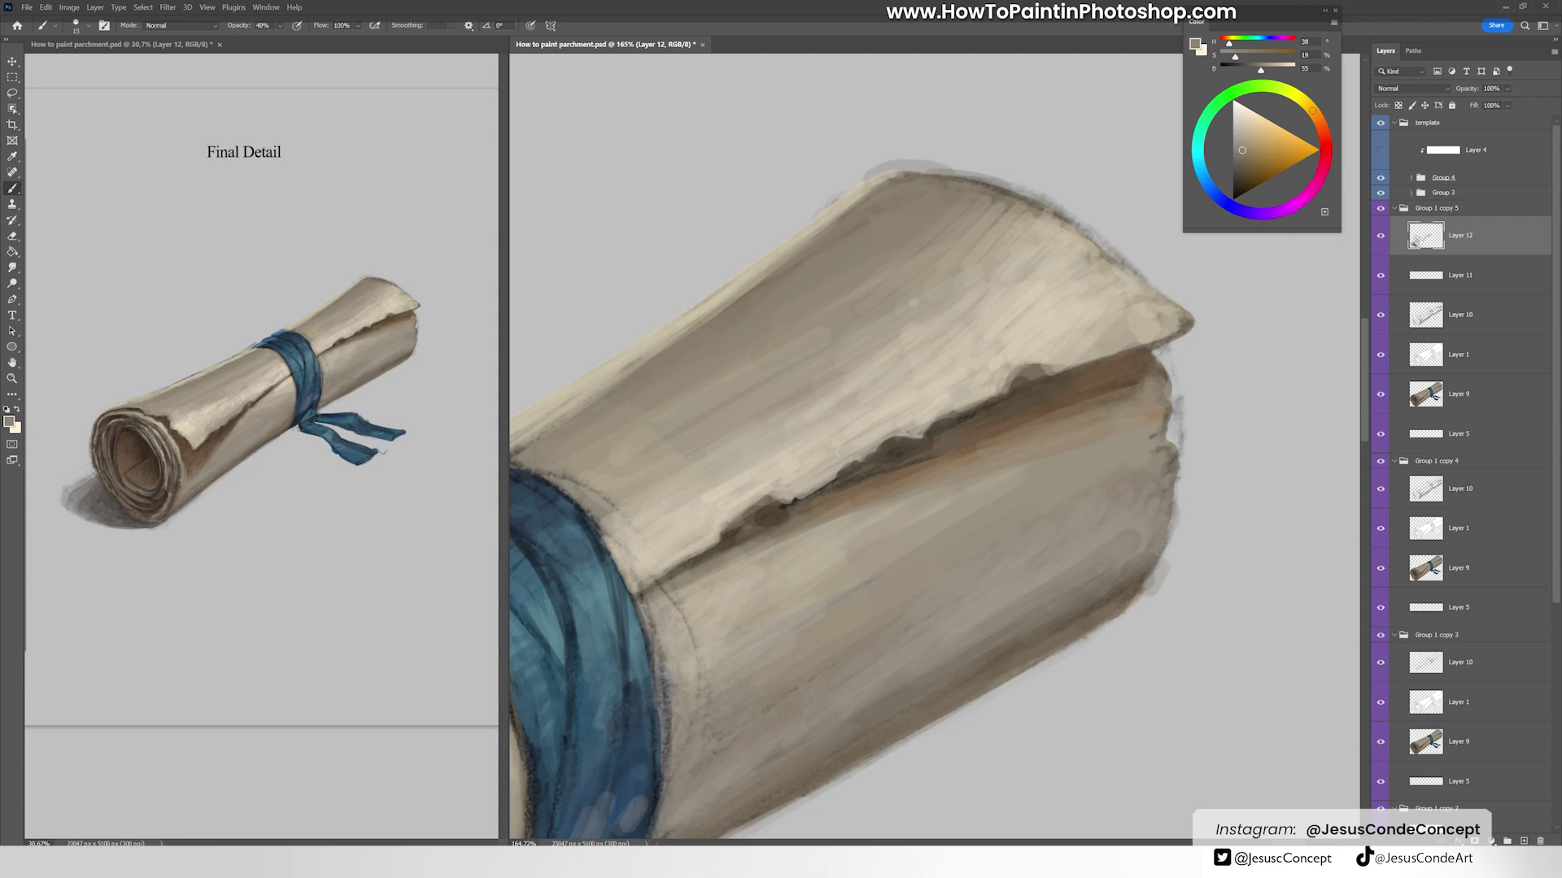
alt+click(1007, 213)
drag(1062, 230, 935, 181)
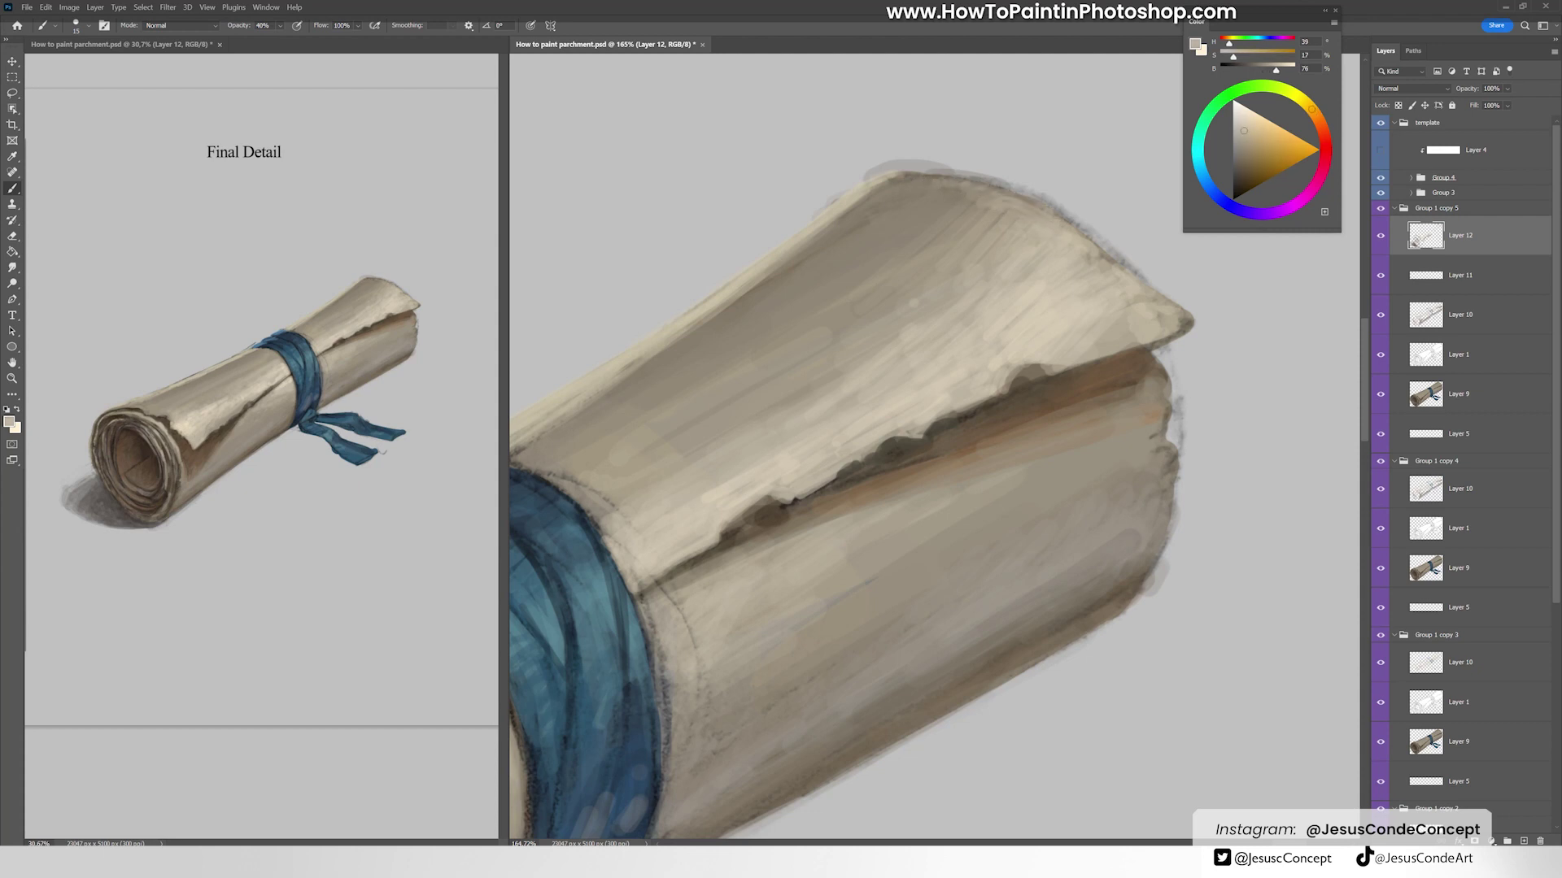
alt+click(859, 172)
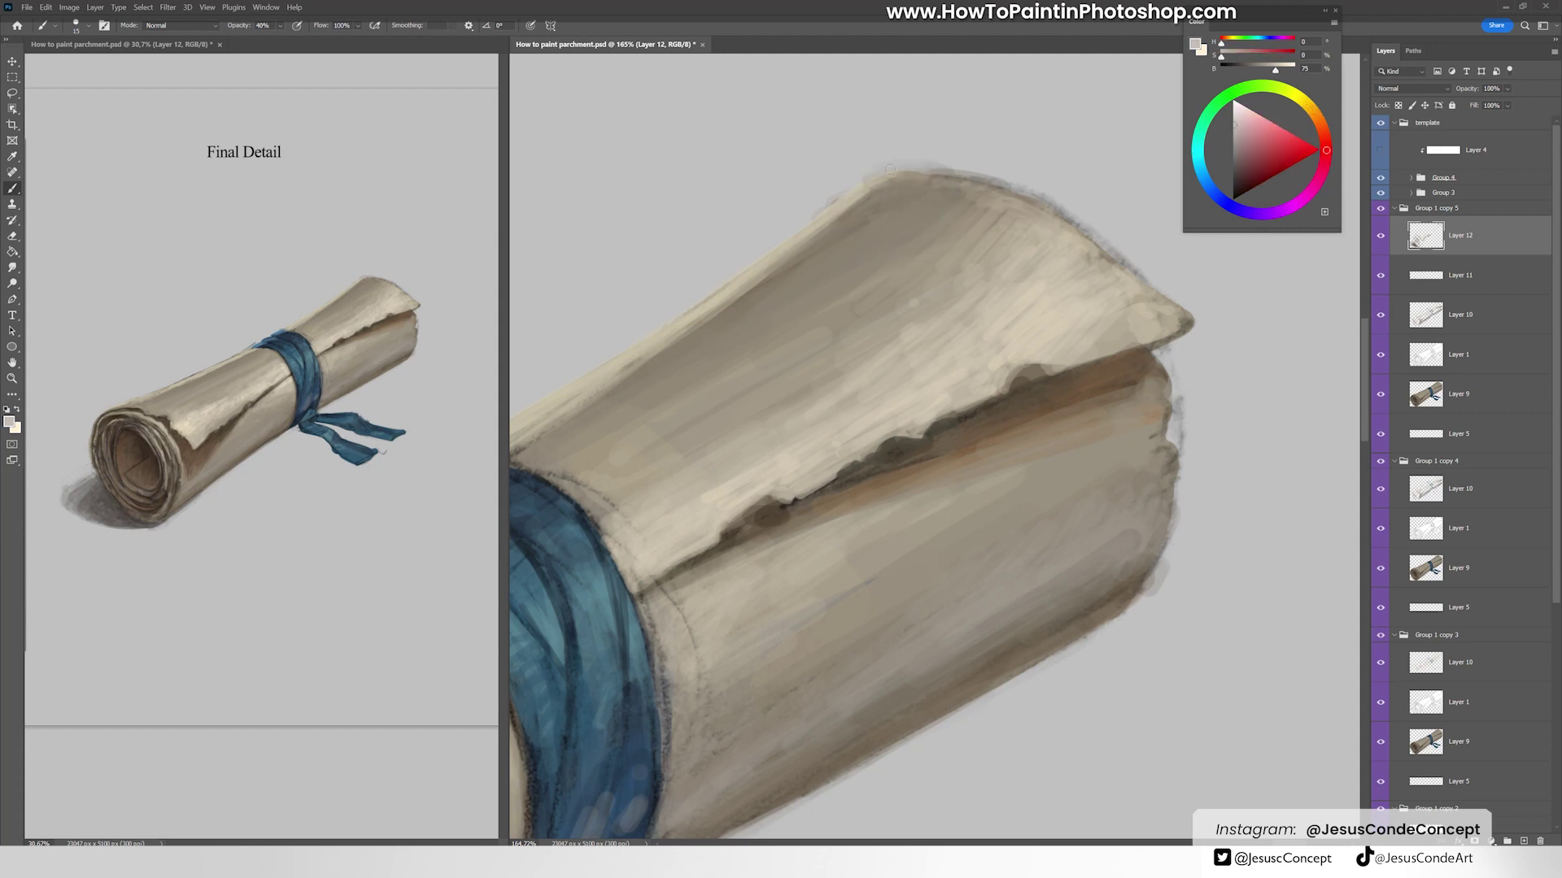
drag(946, 168, 1127, 259)
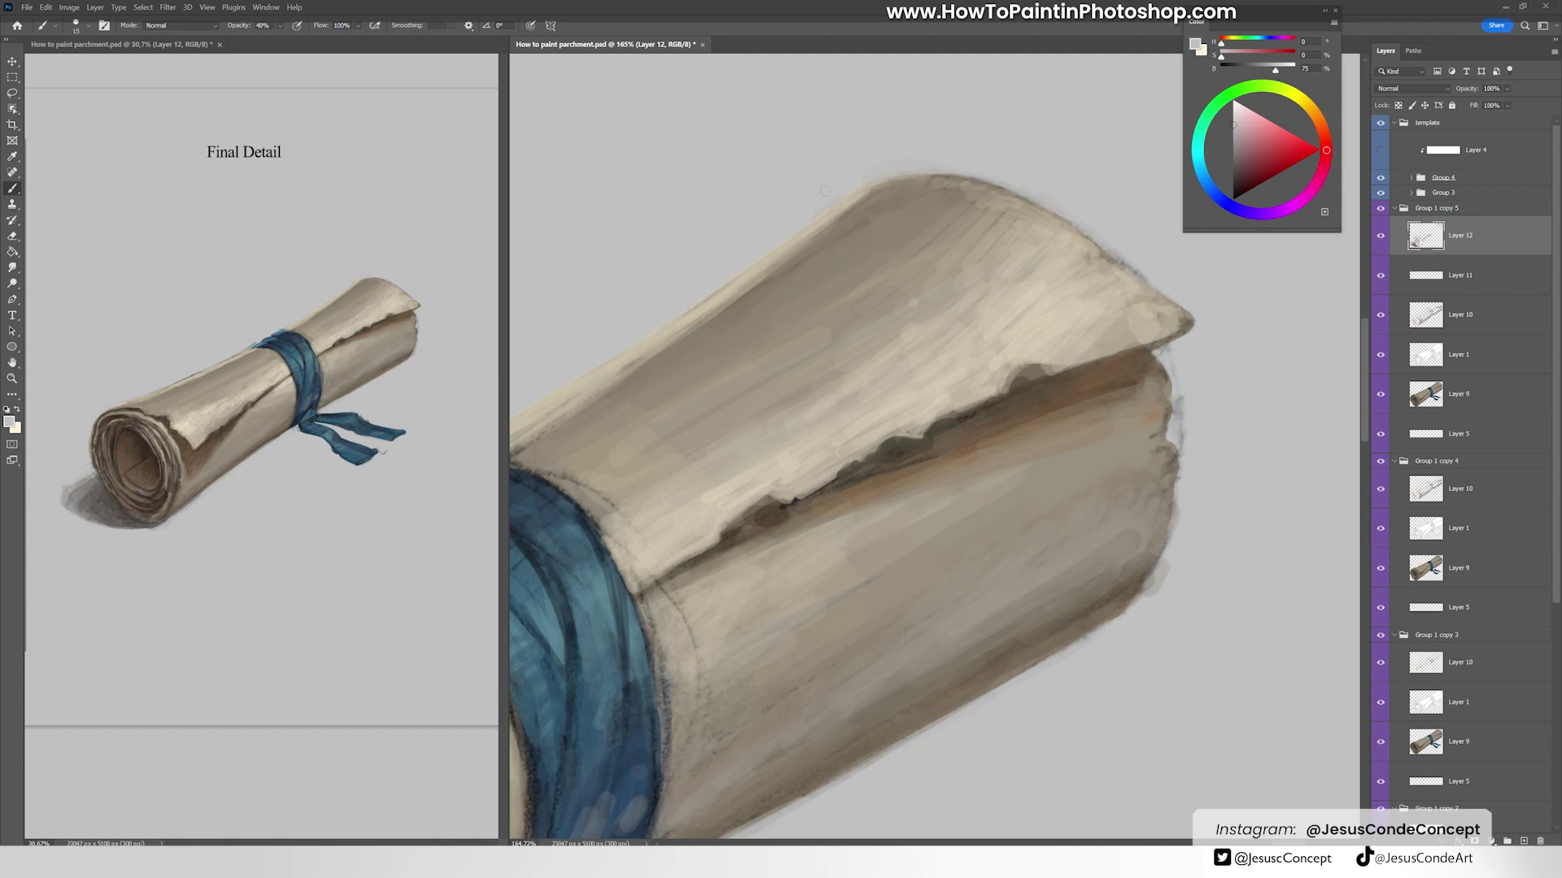
Step: Paint over the sketch lines on the ribbon's upper folds and far edge with sampled dark blues
mouse_move(480, 476)
mouse_down()
mouse_move(757, 357)
mouse_move(1009, 303)
mouse_move(1118, 333)
mouse_move(1196, 329)
mouse_move(1155, 319)
mouse_up()
alt+click(1078, 309)
alt+click(1161, 295)
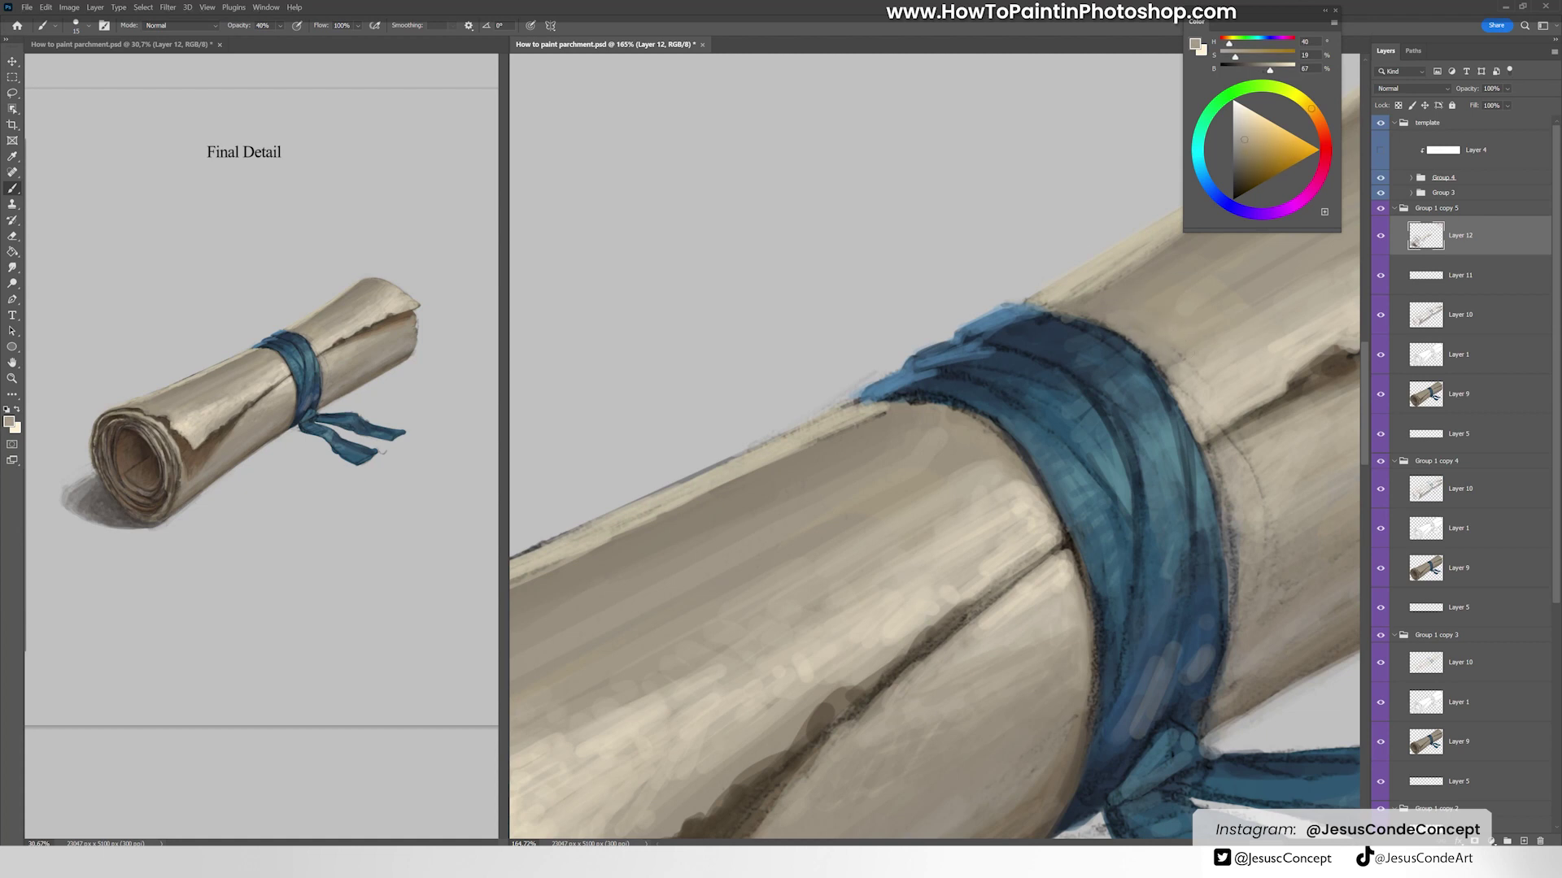
alt+click(1046, 321)
mouse_move(1164, 399)
mouse_down()
mouse_move(930, 359)
mouse_move(968, 423)
mouse_up()
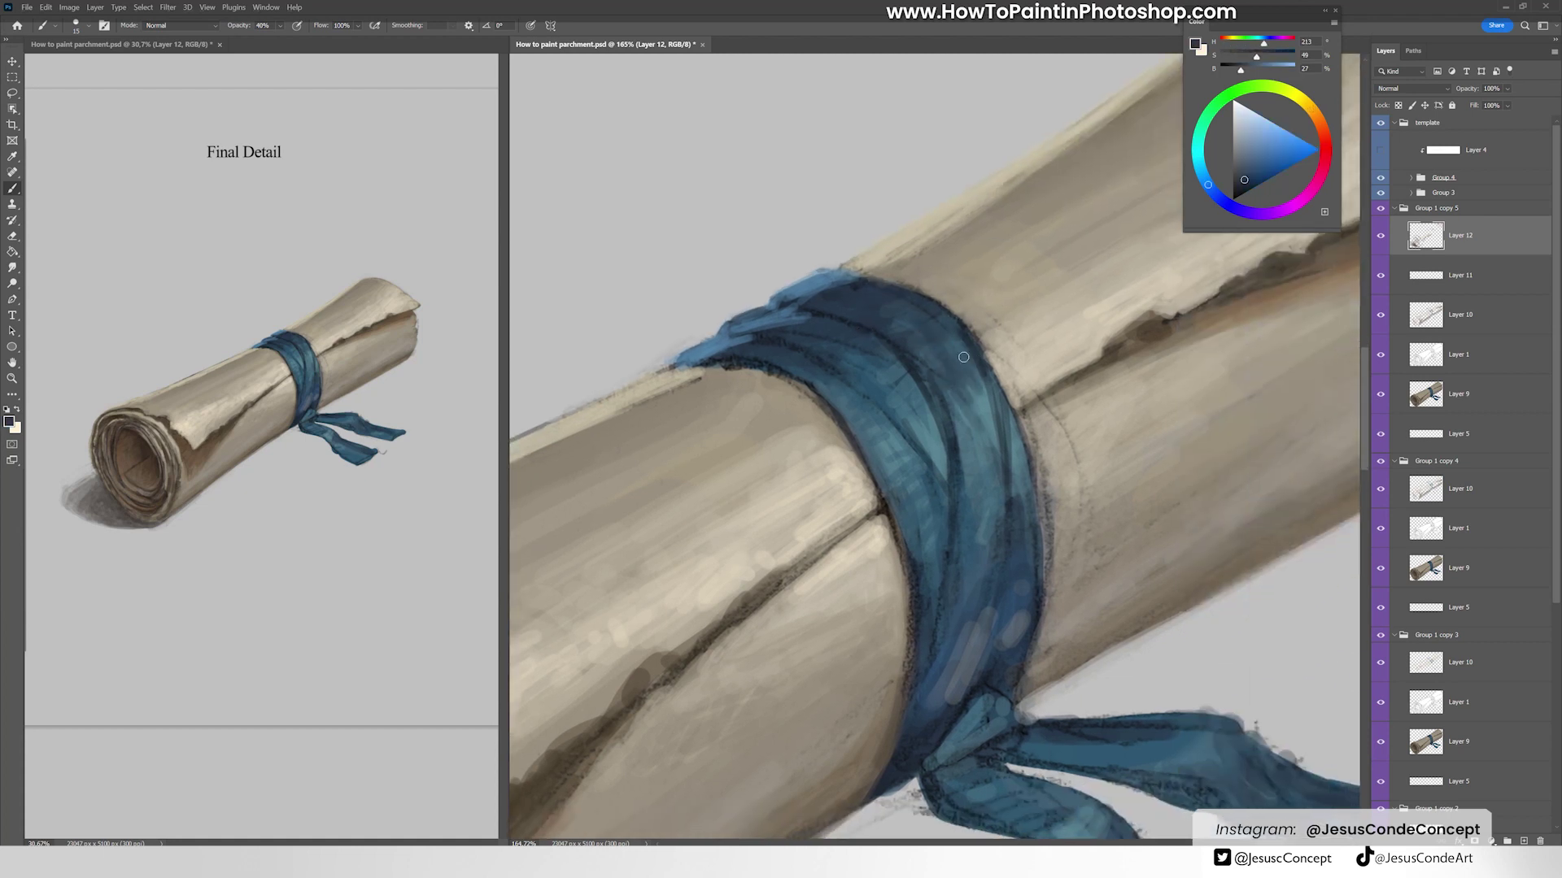
mouse_move(988, 349)
mouse_down()
mouse_move(933, 445)
mouse_move(869, 396)
mouse_move(835, 411)
mouse_move(888, 457)
mouse_move(784, 370)
mouse_move(885, 477)
mouse_move(756, 359)
mouse_move(719, 352)
mouse_move(772, 339)
mouse_move(708, 342)
mouse_up()
alt+click(834, 412)
alt+click(772, 339)
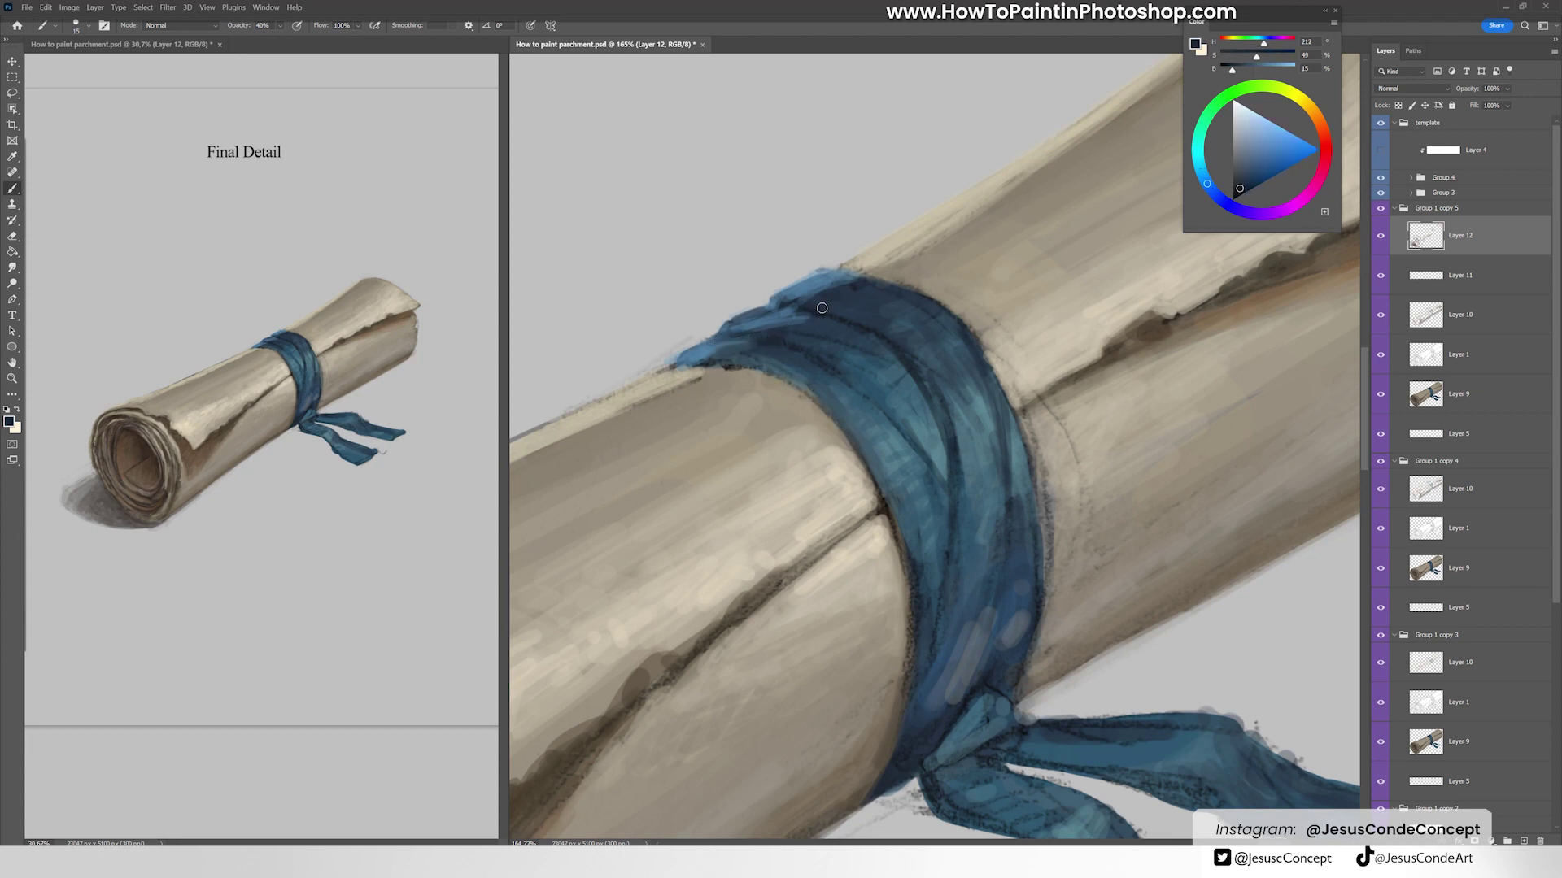
Step: Smooth the ribbon's front folds down to the knot with sampled blues, covering the pale streaks and sketch marks
alt+click(926, 437)
mouse_move(927, 415)
mouse_down()
mouse_move(895, 468)
mouse_move(894, 570)
mouse_move(964, 659)
mouse_move(927, 699)
mouse_up()
alt+click(887, 456)
alt+click(974, 616)
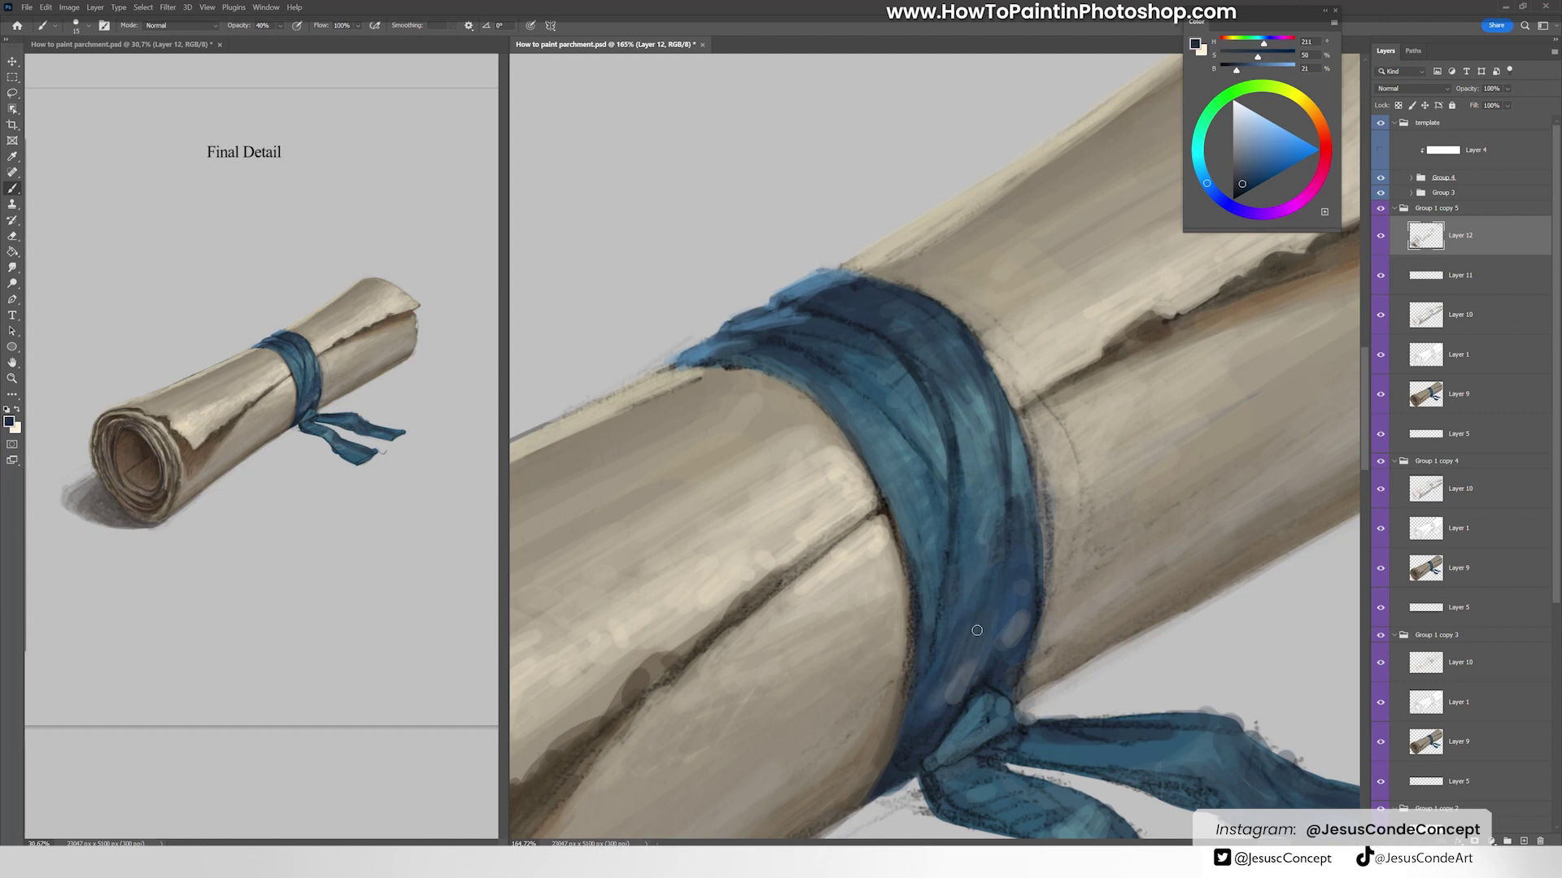
mouse_move(989, 651)
mouse_down()
mouse_move(1030, 597)
mouse_move(1005, 679)
mouse_up()
alt+click(1023, 628)
alt+click(941, 655)
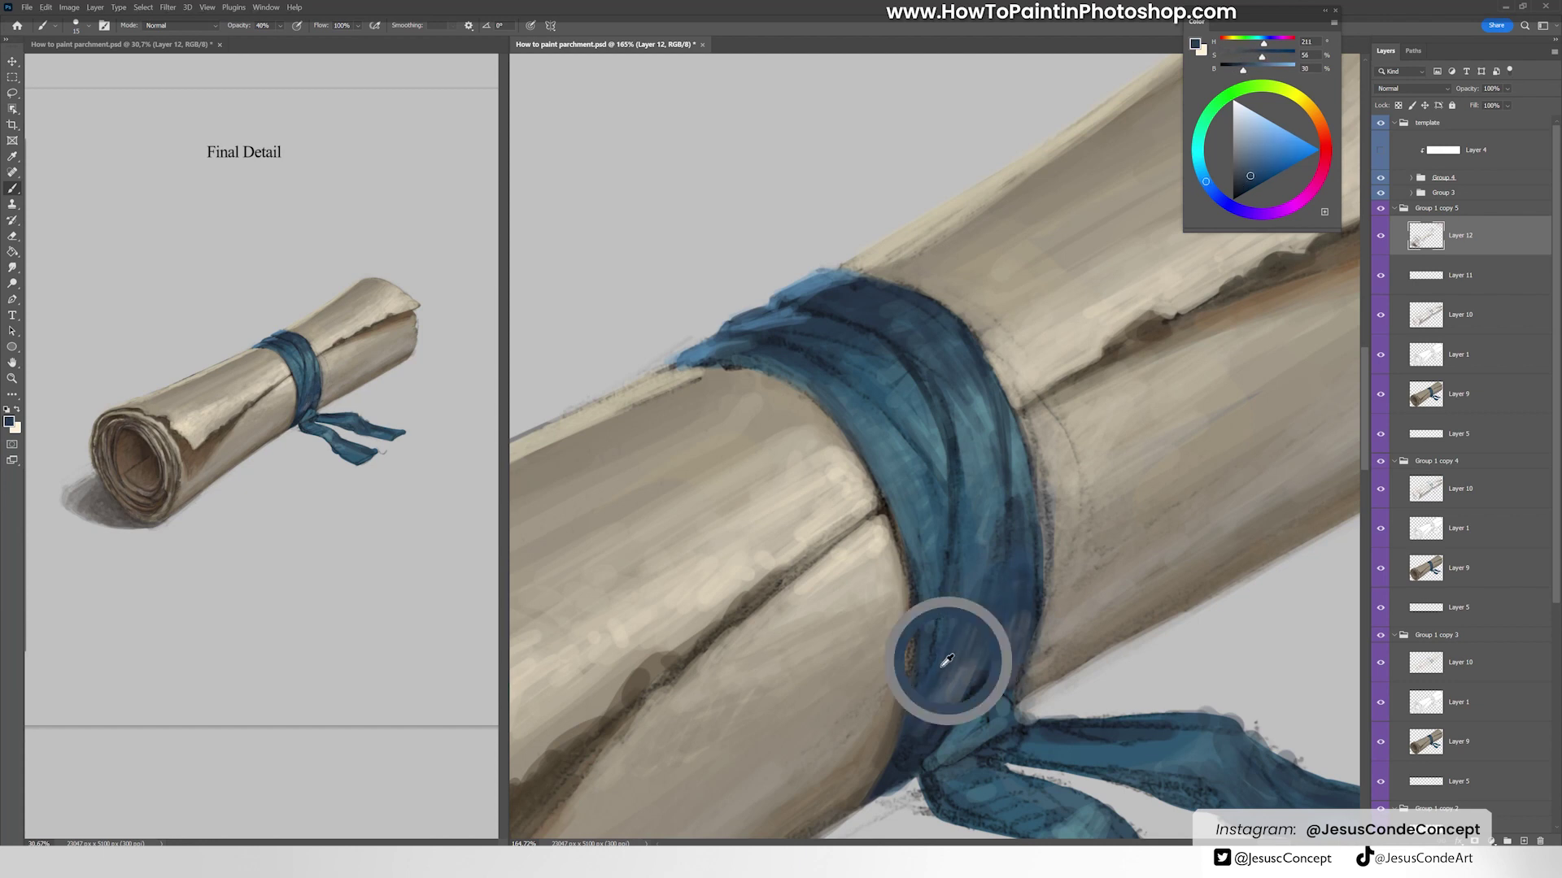
alt+click(969, 718)
alt+click(920, 737)
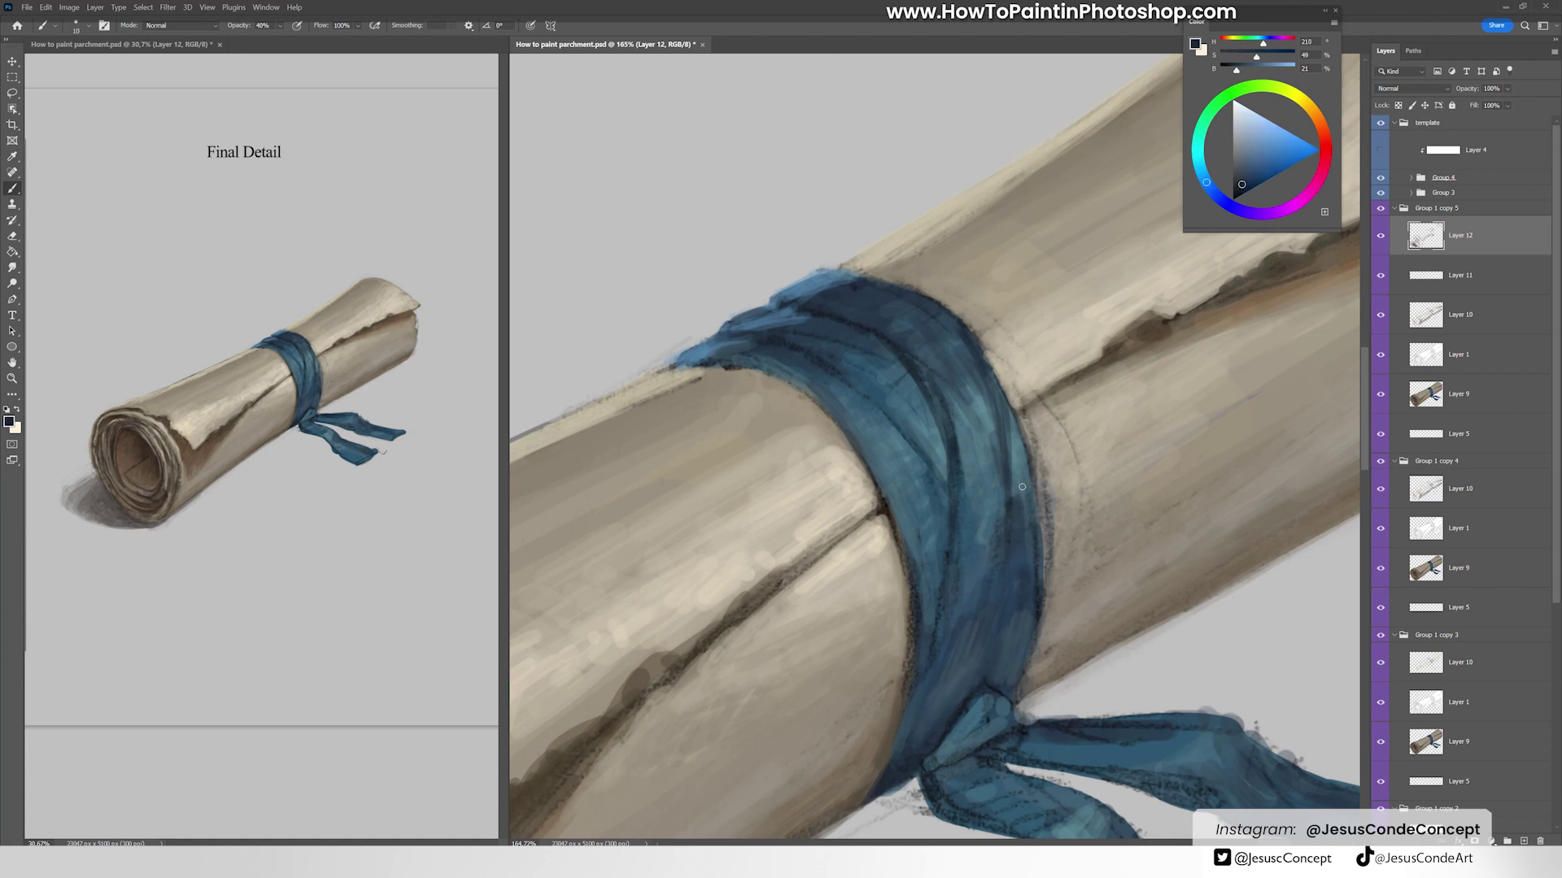
Step: Clean up the ribbon's far edge, cover the sketch lines on the adjoining parchment with sampled tones, and save the document
alt+click(1027, 541)
alt+click(1053, 500)
alt+click(1092, 430)
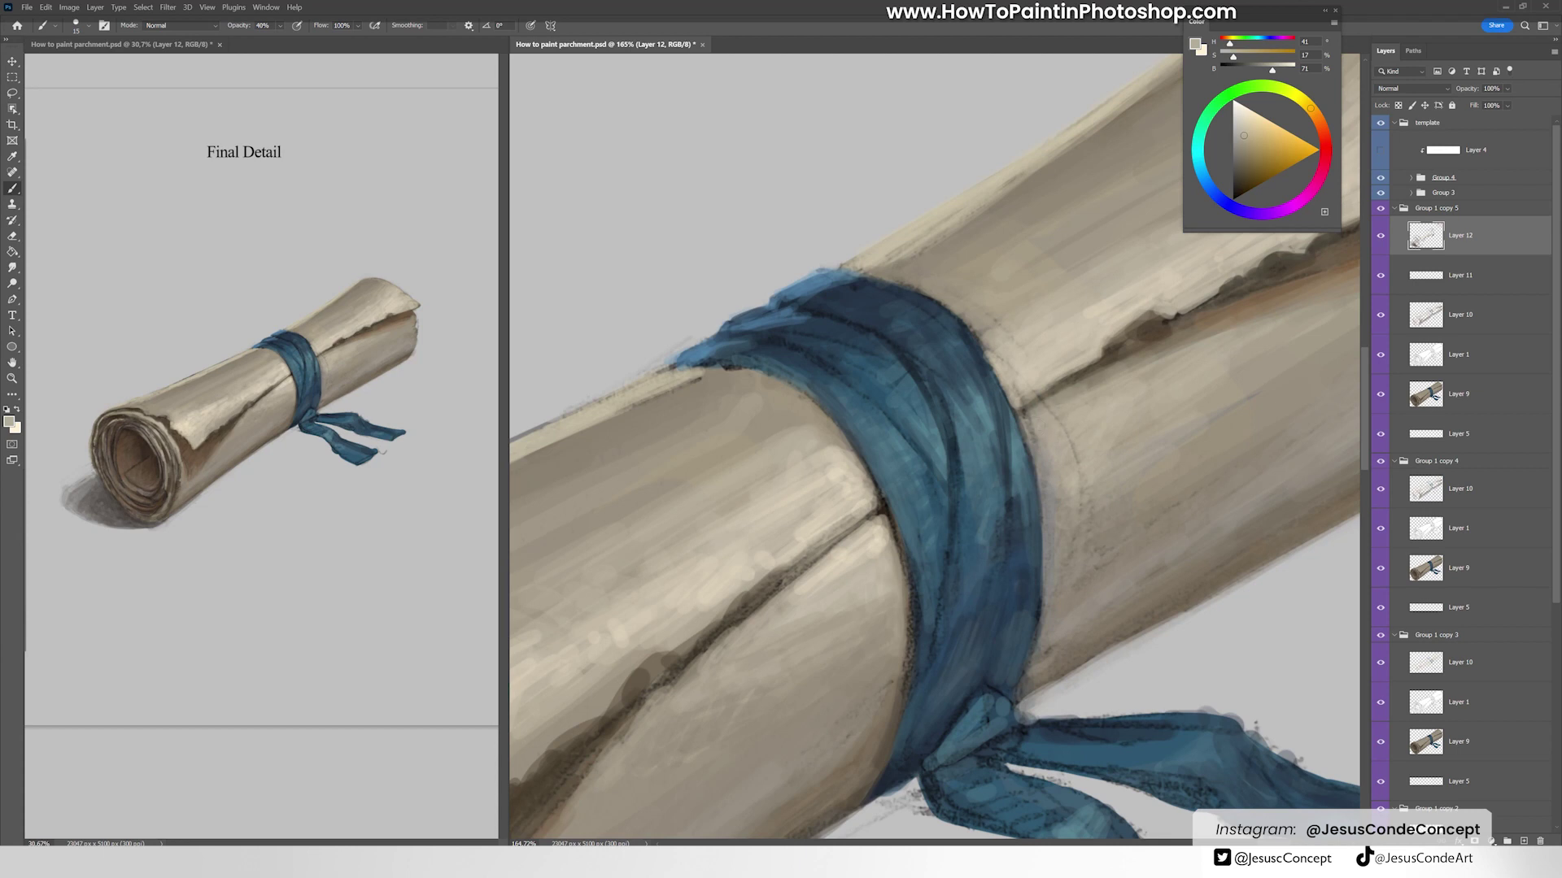
alt+click(842, 551)
mouse_move(1029, 447)
mouse_down()
mouse_move(1098, 382)
mouse_move(1114, 391)
mouse_move(1151, 366)
mouse_up()
drag(1038, 484, 1086, 435)
alt+click(1058, 461)
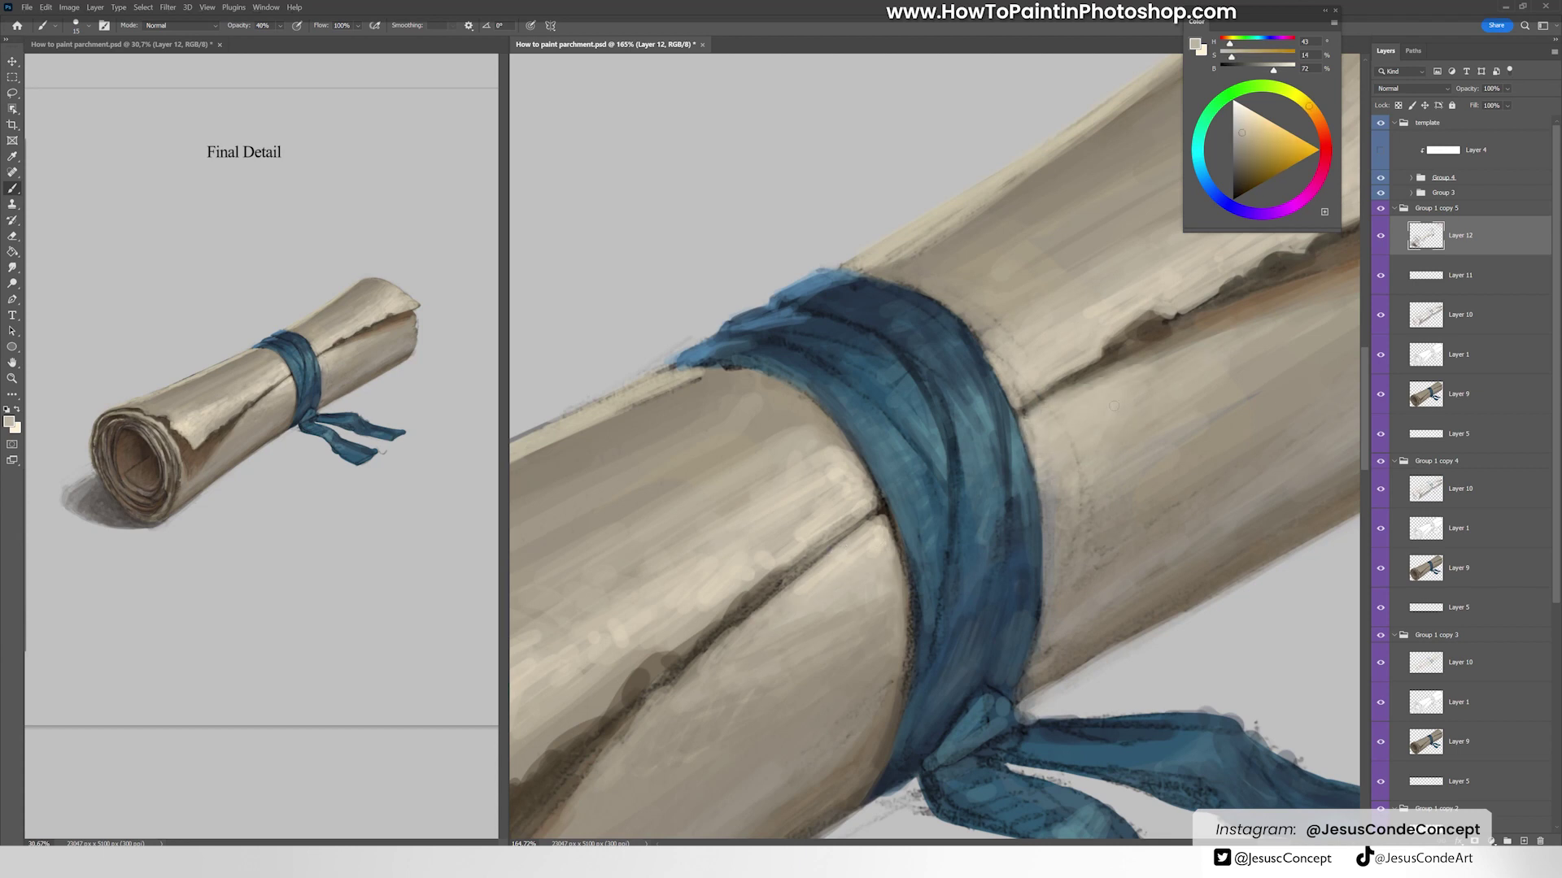
alt+click(987, 350)
drag(989, 350, 1029, 301)
key(ctrl+s)
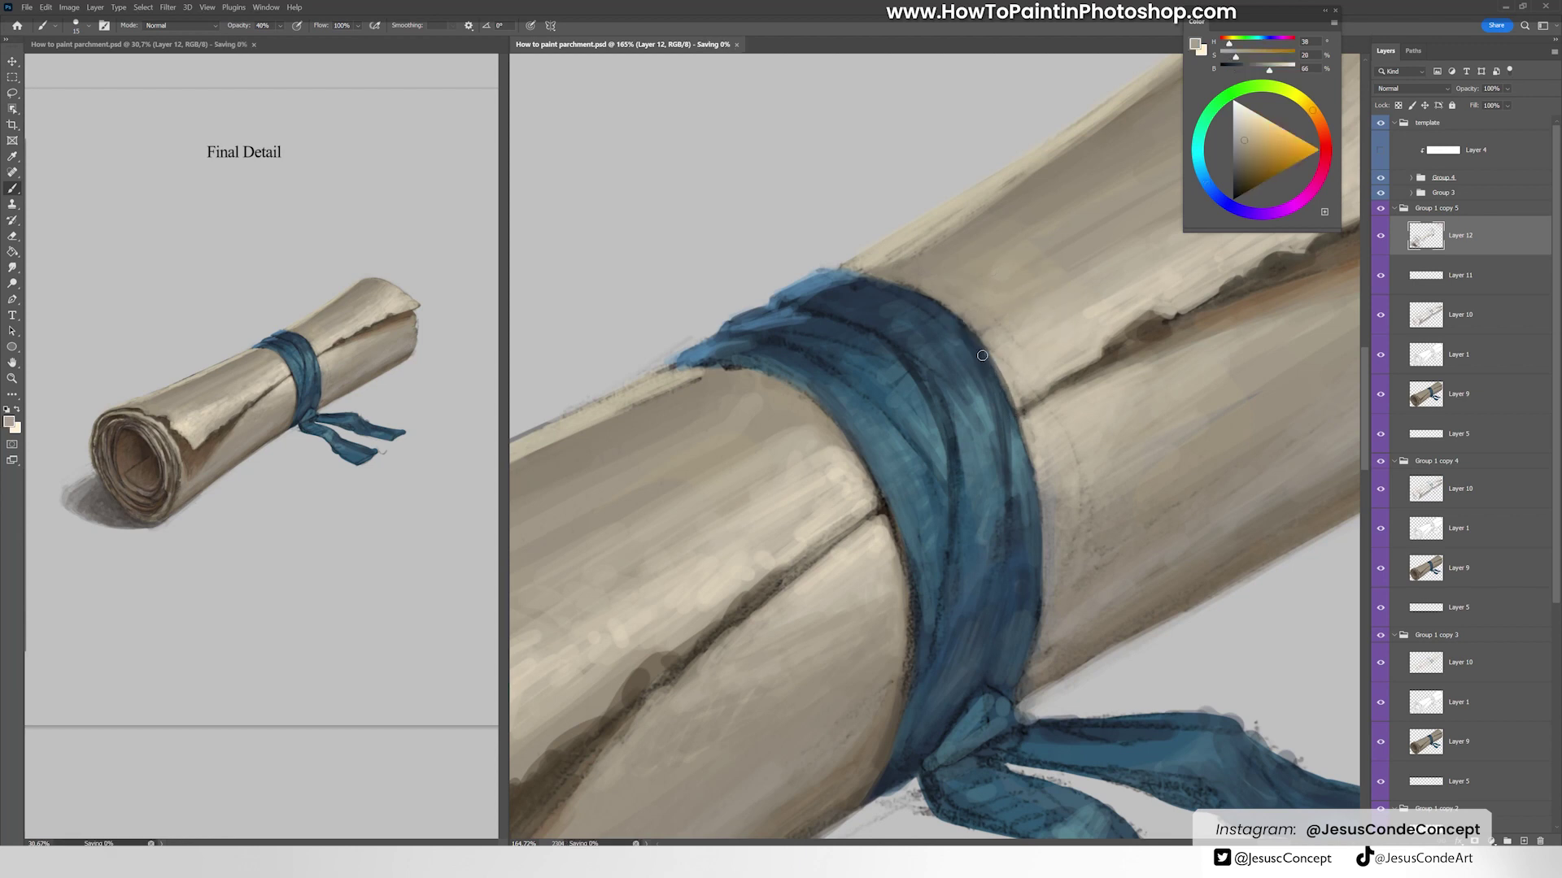
Step: Refine the ribbon's near edge against the parchment with a smaller brush and sampled blues, rotating the canvas for the strokes
alt+click(740, 362)
key(bracketleft)
mouse_move(692, 368)
mouse_down()
mouse_move(781, 391)
mouse_move(770, 383)
mouse_move(683, 362)
mouse_move(822, 415)
mouse_move(861, 460)
mouse_up()
alt+click(771, 340)
key(r)
drag(862, 460, 824, 480)
alt+click(820, 484)
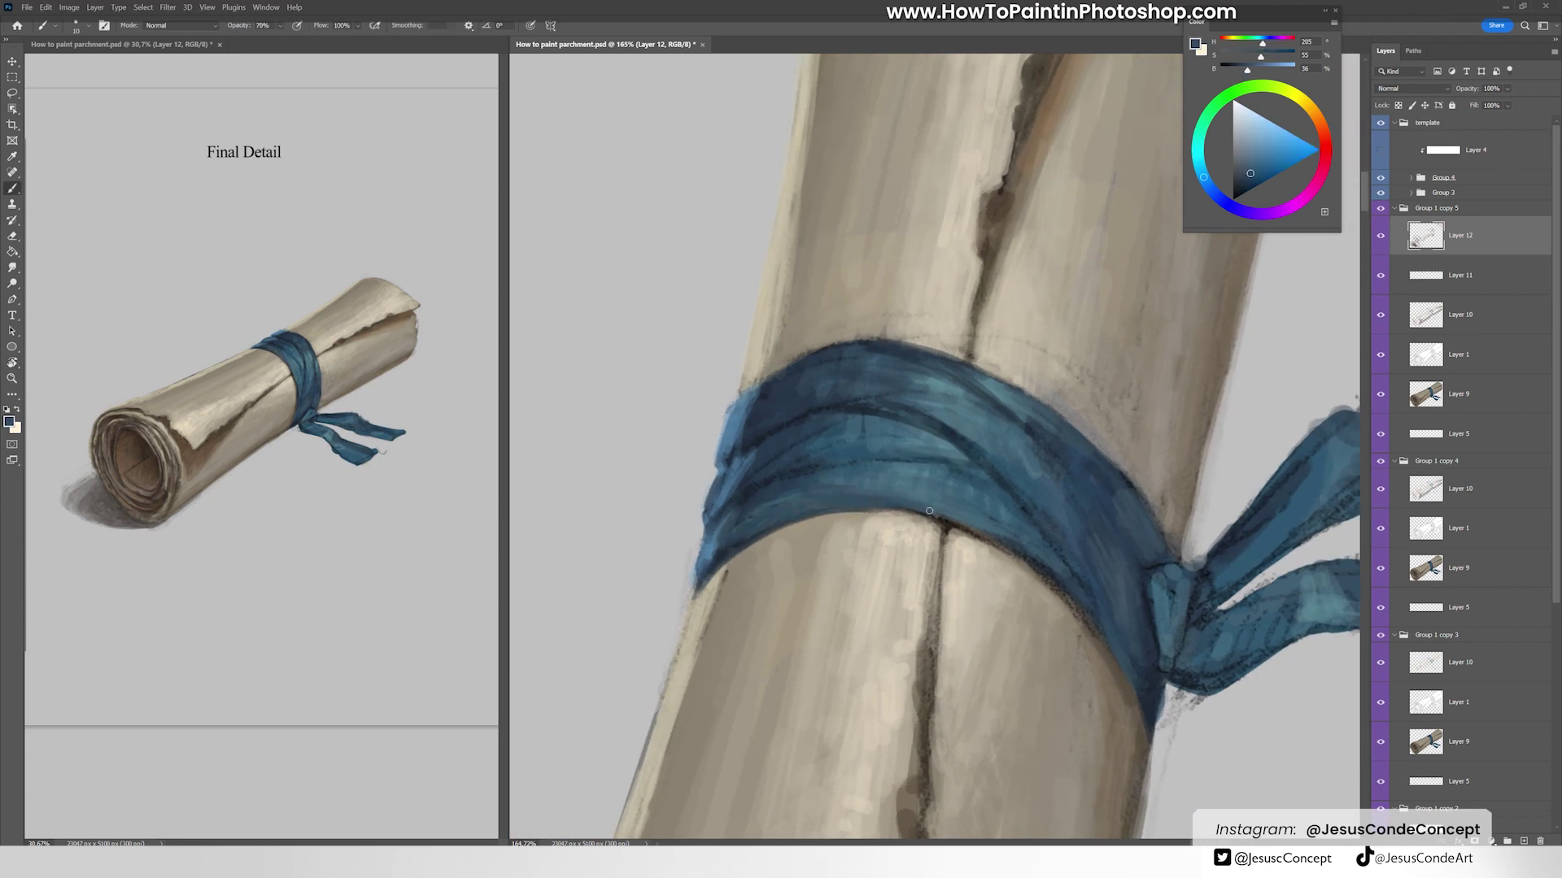
Step: Sharpen the ribbon's outer corner and repaint its lower band with sampled mid and light blues
alt+click(722, 548)
mouse_move(692, 610)
mouse_down()
mouse_move(698, 569)
mouse_move(813, 529)
mouse_move(931, 514)
mouse_move(756, 537)
mouse_up()
alt+click(877, 496)
drag(862, 492, 728, 557)
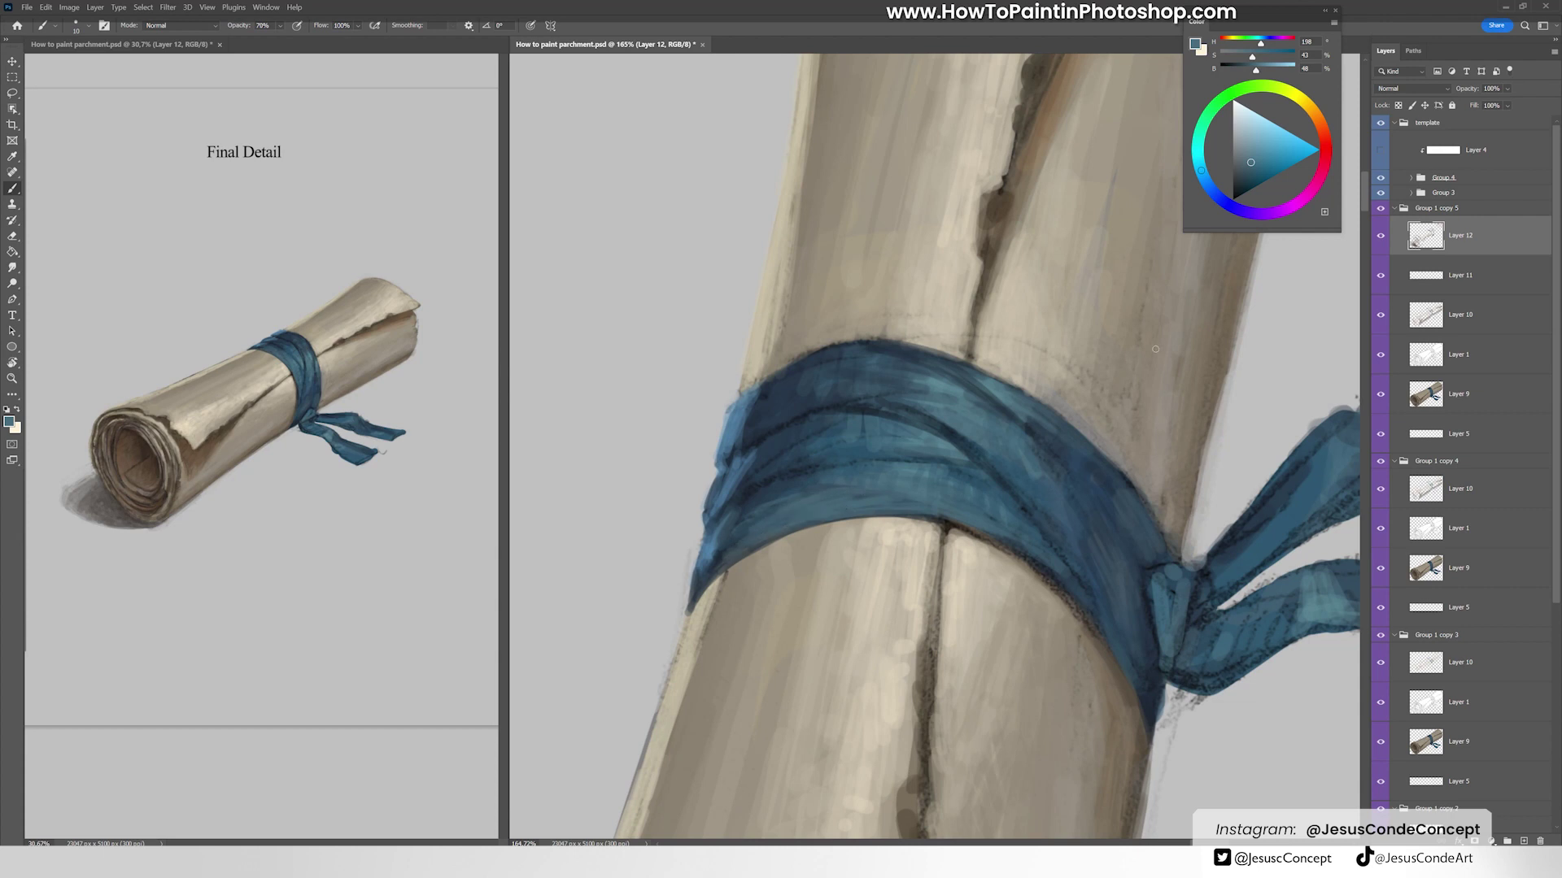
alt+click(871, 477)
mouse_move(850, 513)
mouse_down()
mouse_move(911, 469)
mouse_move(886, 446)
mouse_move(927, 434)
mouse_move(886, 426)
mouse_move(912, 383)
mouse_up()
Step: Create a new layer and paint pale blue highlights across the ribbon's folds at 20% opacity
click(1257, 114)
key(ctrl+shift+alt+n)
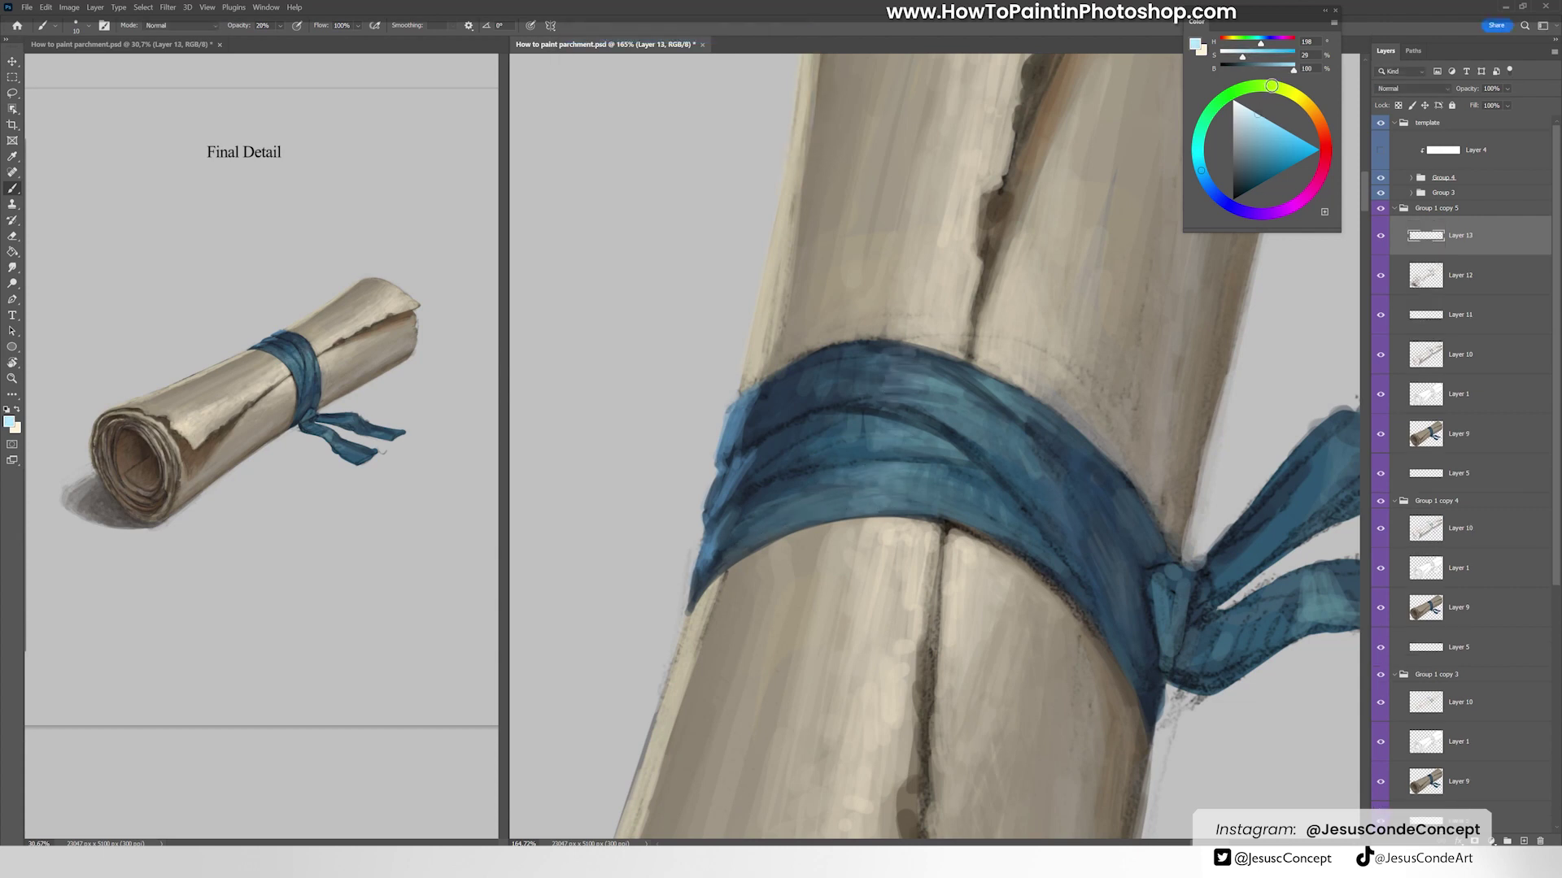
mouse_move(908, 475)
mouse_down()
mouse_move(850, 506)
mouse_move(911, 480)
mouse_move(874, 423)
mouse_move(907, 358)
mouse_move(867, 395)
mouse_move(878, 358)
mouse_move(870, 440)
mouse_move(909, 480)
mouse_up()
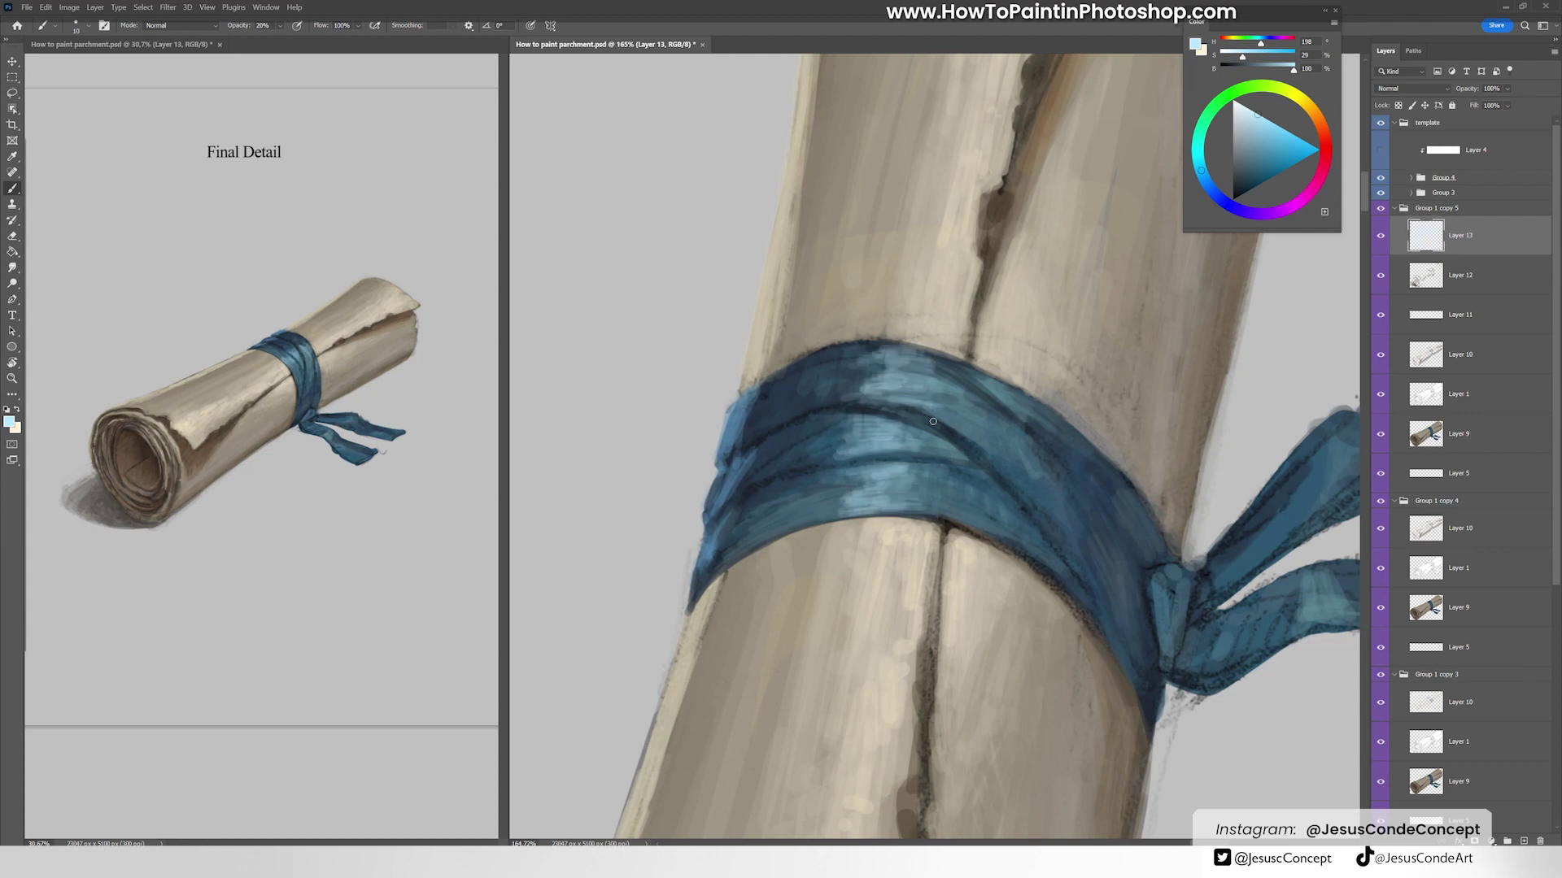
Step: Restore the canvas rotation and deepen the ribbon's fold lines above the knot with sampled dark blues
key(r)
click(187, 24)
key(z)
drag(1058, 367, 962, 367)
click(905, 356)
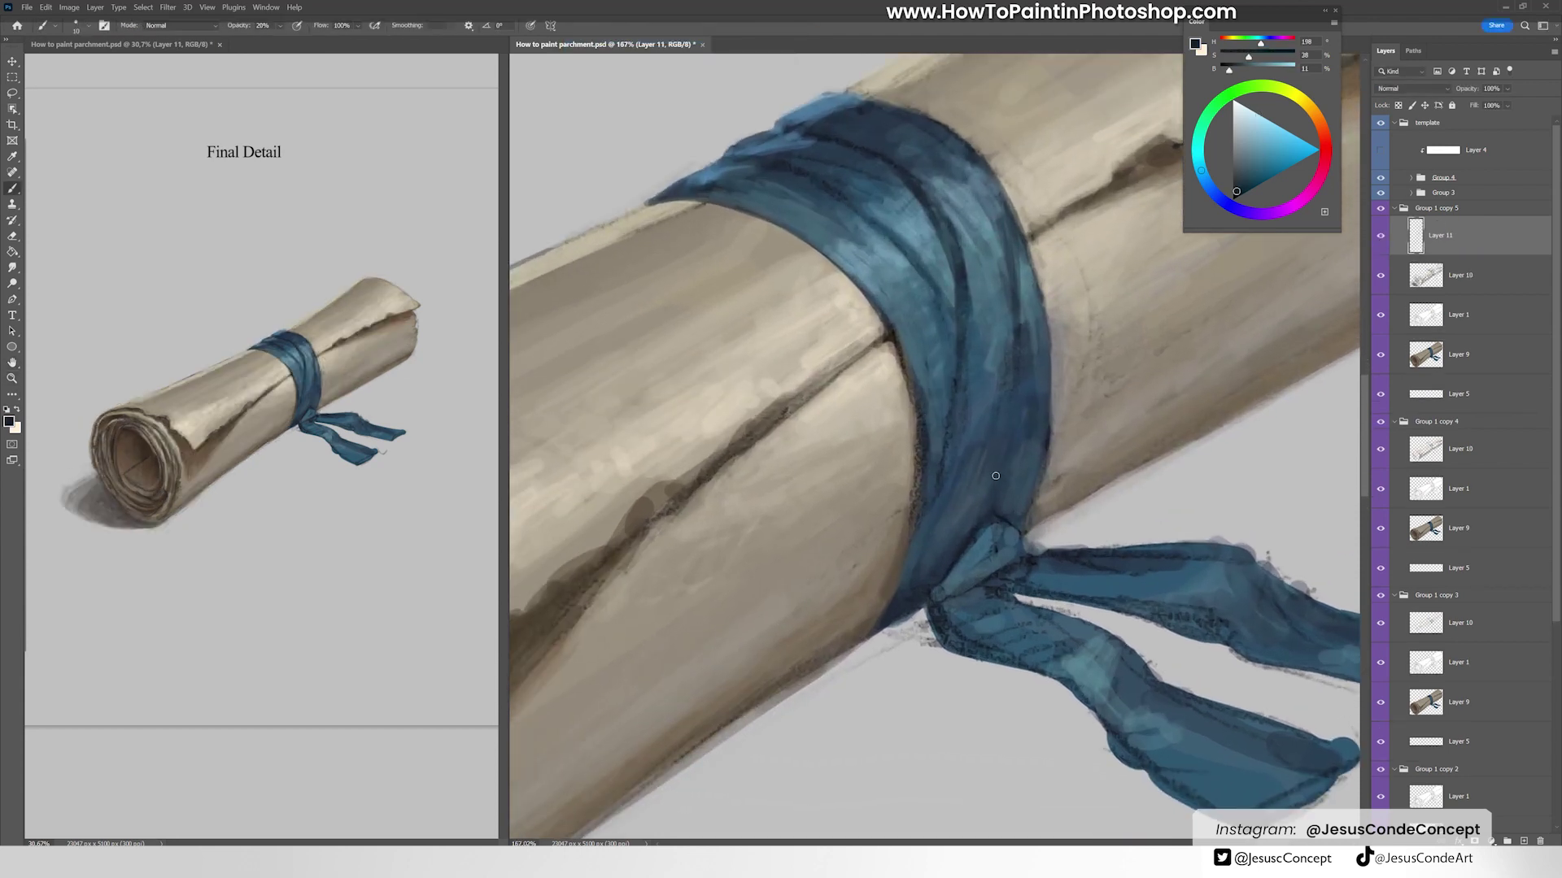
alt+click(961, 391)
drag(932, 476, 932, 569)
drag(944, 435, 937, 562)
alt+click(937, 562)
drag(994, 465, 972, 533)
alt+click(1001, 454)
alt+click(1002, 454)
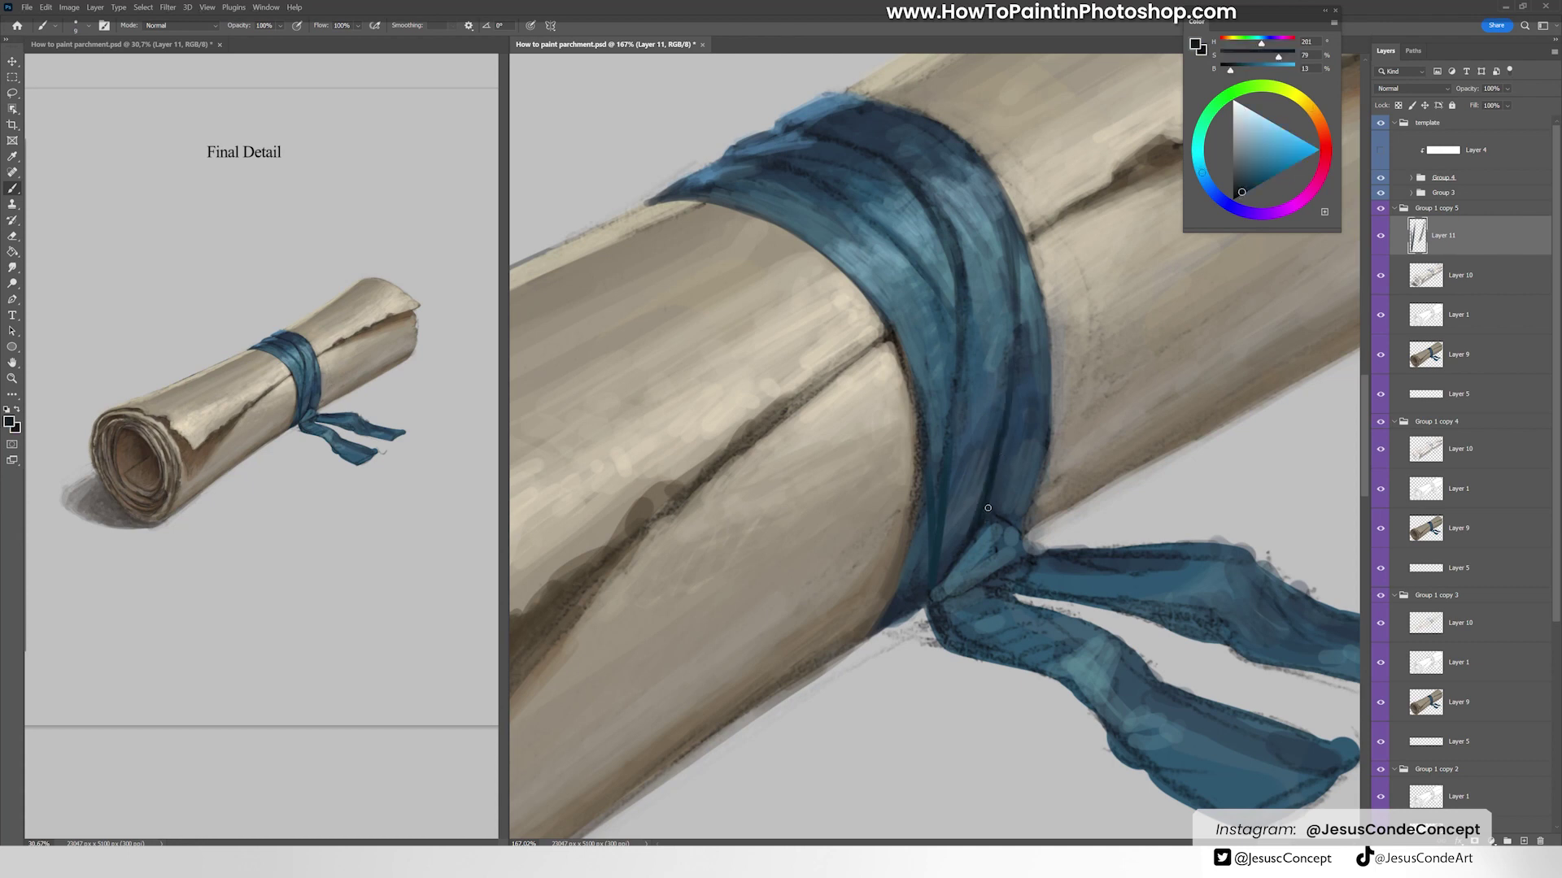
Step: Darken the folds running into the knot and define the knot's underside with sampled dark blues
alt+click(986, 514)
mouse_move(1009, 411)
mouse_down()
mouse_move(986, 514)
mouse_move(928, 579)
mouse_up()
mouse_move(1029, 435)
mouse_down()
mouse_move(1018, 518)
mouse_move(936, 600)
mouse_up()
alt+click(989, 560)
mouse_move(1027, 567)
mouse_down()
mouse_move(932, 570)
mouse_move(994, 554)
mouse_move(990, 508)
mouse_move(940, 594)
mouse_up()
alt+click(1017, 562)
alt+click(984, 543)
alt+click(987, 513)
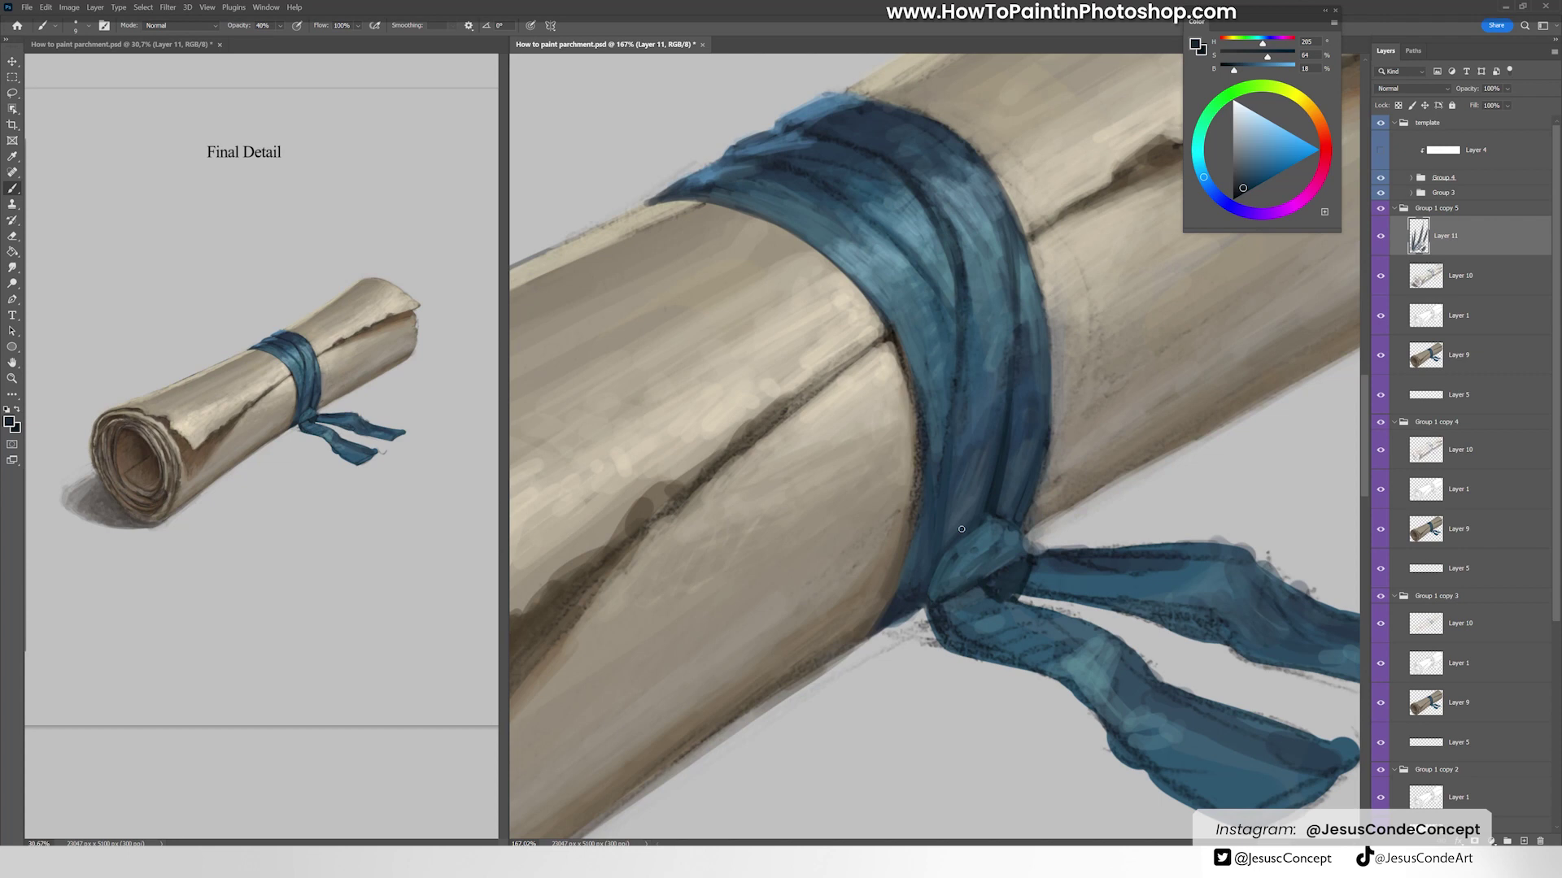
Step: Repaint the base of the knot and the start of the lower ribbon tail with a larger brush and sampled blues
scroll(961, 529, up, 2)
key(8)
key(bracketright)
key(bracketright)
drag(773, 514, 762, 498)
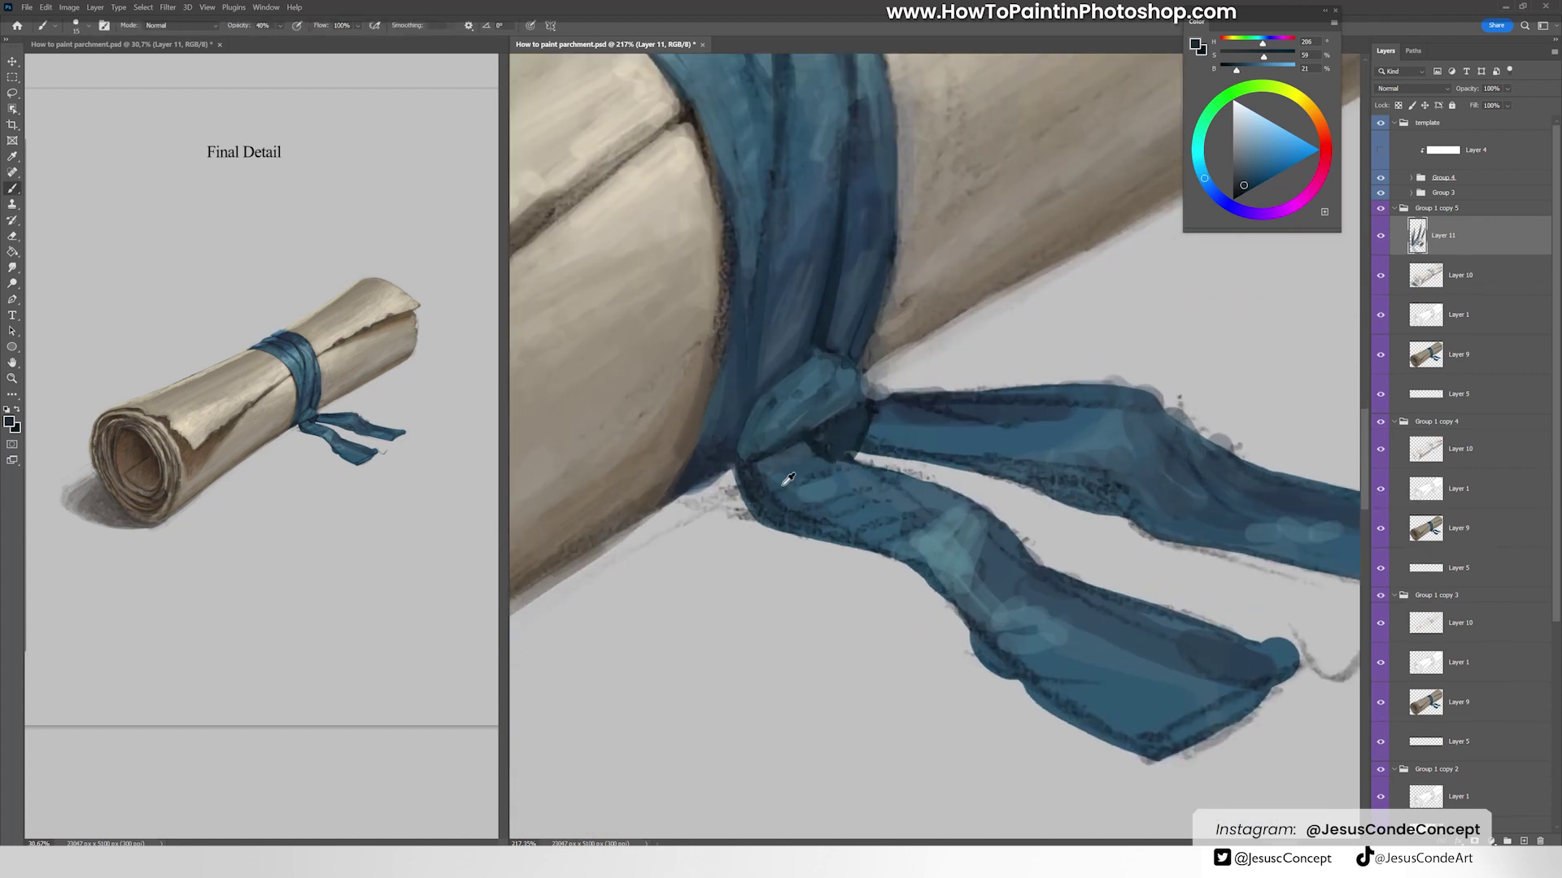
alt+click(759, 500)
alt+click(846, 464)
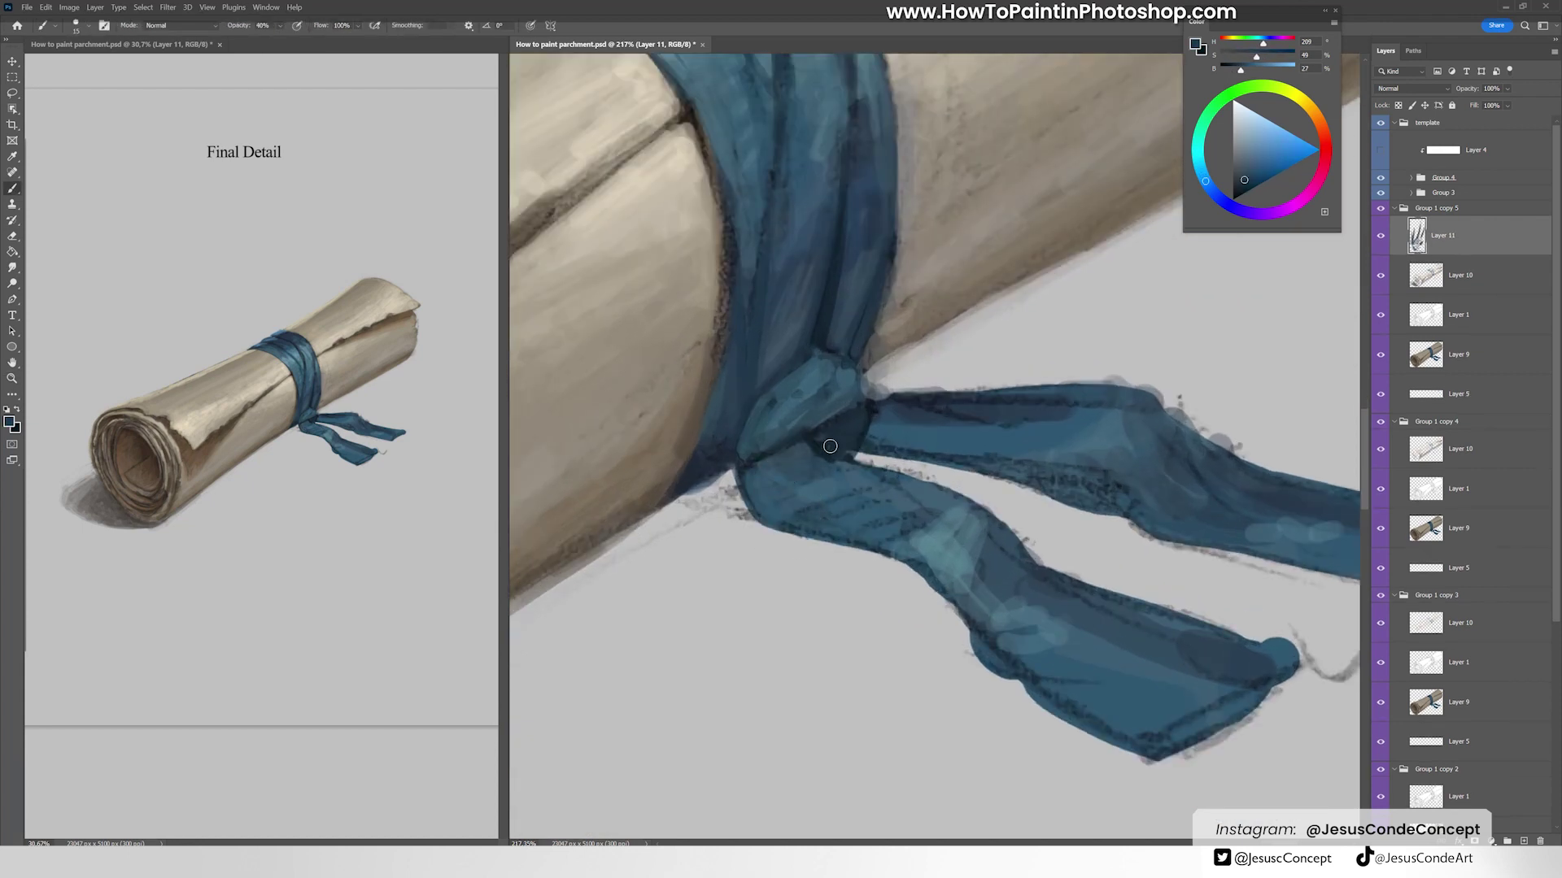
alt+click(830, 446)
mouse_move(825, 449)
mouse_down()
mouse_move(752, 495)
mouse_move(915, 553)
mouse_up()
Step: Trim the lower ribbon tail's contour and torn end with sampled background grey at 80% opacity
alt+click(943, 627)
key(8)
mouse_move(960, 618)
mouse_down()
mouse_move(1082, 728)
mouse_move(1259, 715)
mouse_move(1286, 691)
mouse_up()
drag(1285, 692, 1106, 684)
drag(908, 569, 1115, 639)
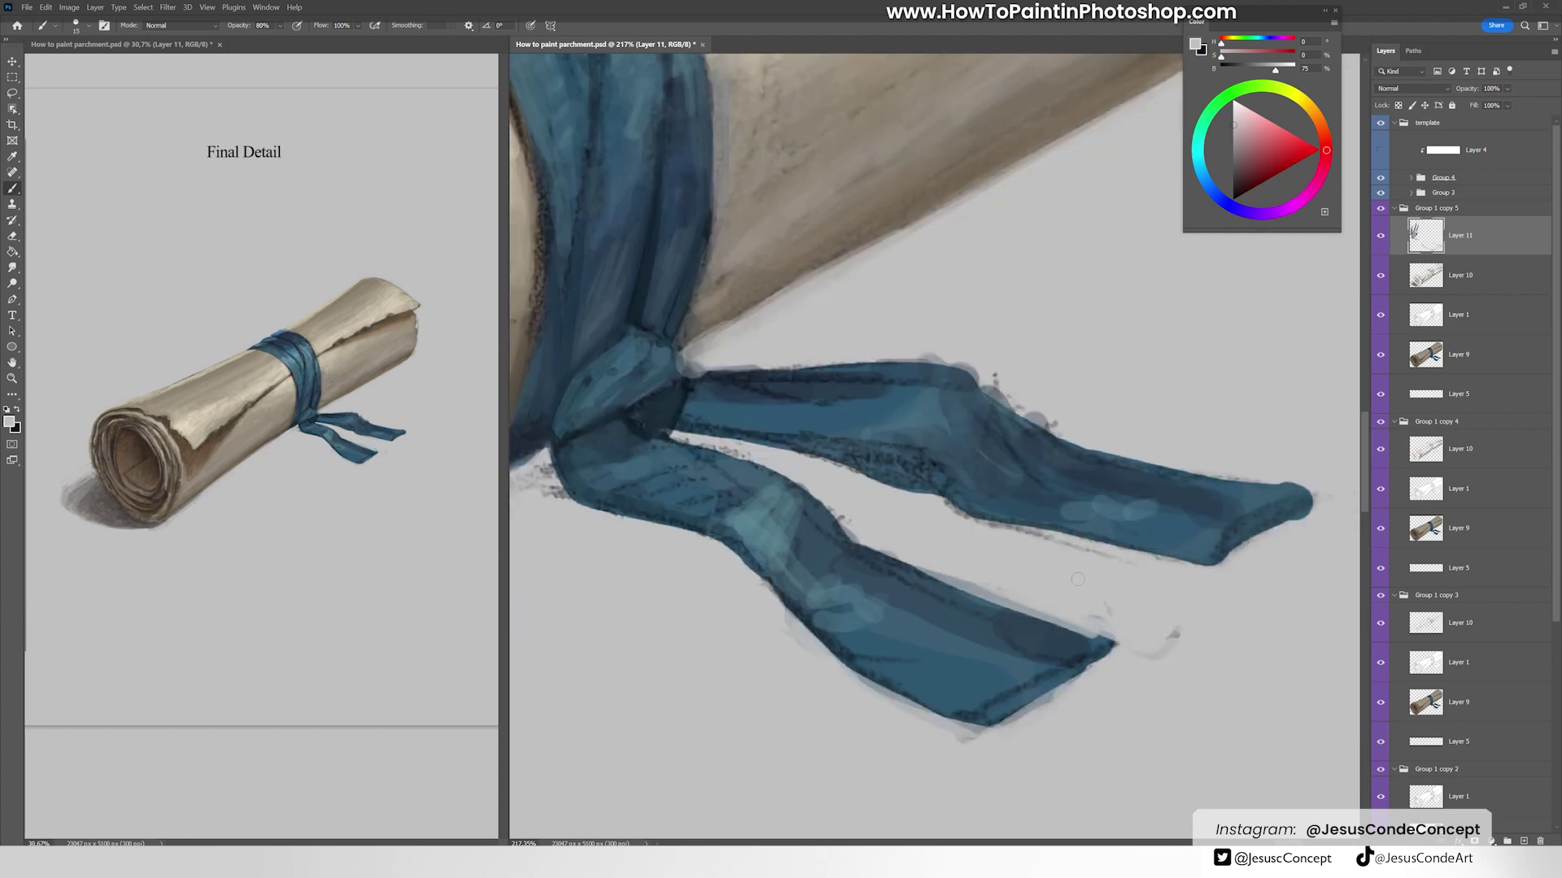
Step: Clean up the sketch marks around the upper ribbon tail's edges with the background grey
drag(700, 436, 910, 475)
drag(809, 453, 895, 470)
mouse_move(726, 359)
mouse_down()
mouse_move(959, 369)
mouse_move(1032, 429)
mouse_move(1001, 381)
mouse_move(1122, 446)
mouse_move(1169, 426)
mouse_up()
mouse_move(901, 402)
mouse_down()
mouse_move(1210, 366)
mouse_move(900, 683)
mouse_move(866, 581)
mouse_move(963, 617)
mouse_up()
Step: Create a new layer and paint a brown cast shadow beneath the knot and lower ribbon tail at 40% opacity
alt+click(899, 684)
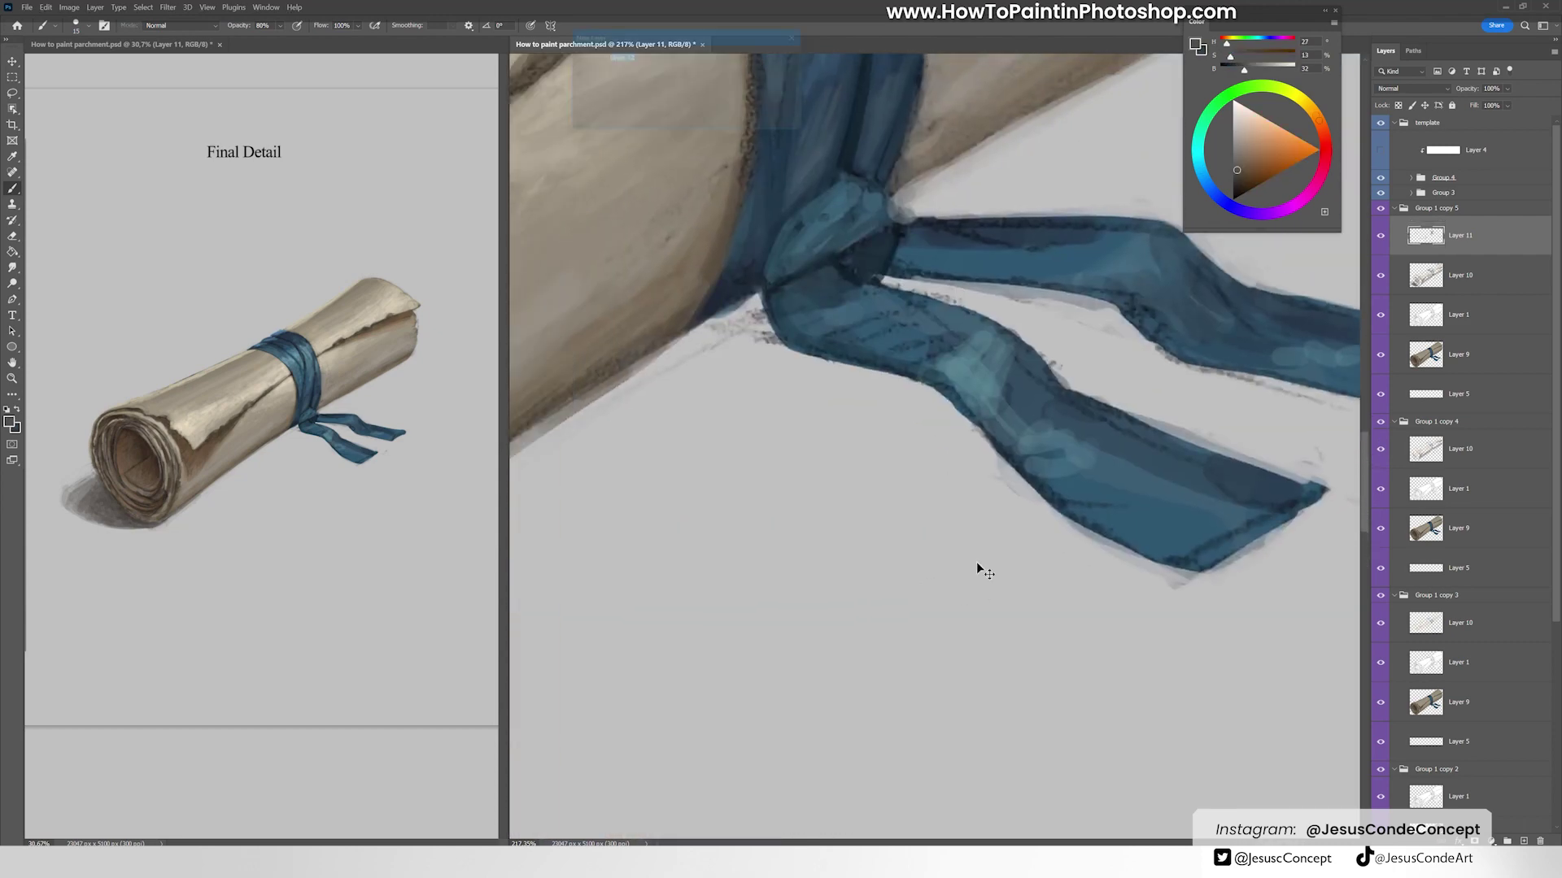
key(ctrl+shift+alt+n)
key(4)
alt+click(733, 333)
mouse_move(695, 346)
mouse_down()
mouse_move(765, 314)
mouse_move(830, 366)
mouse_move(935, 406)
mouse_move(1082, 528)
mouse_move(976, 464)
mouse_up()
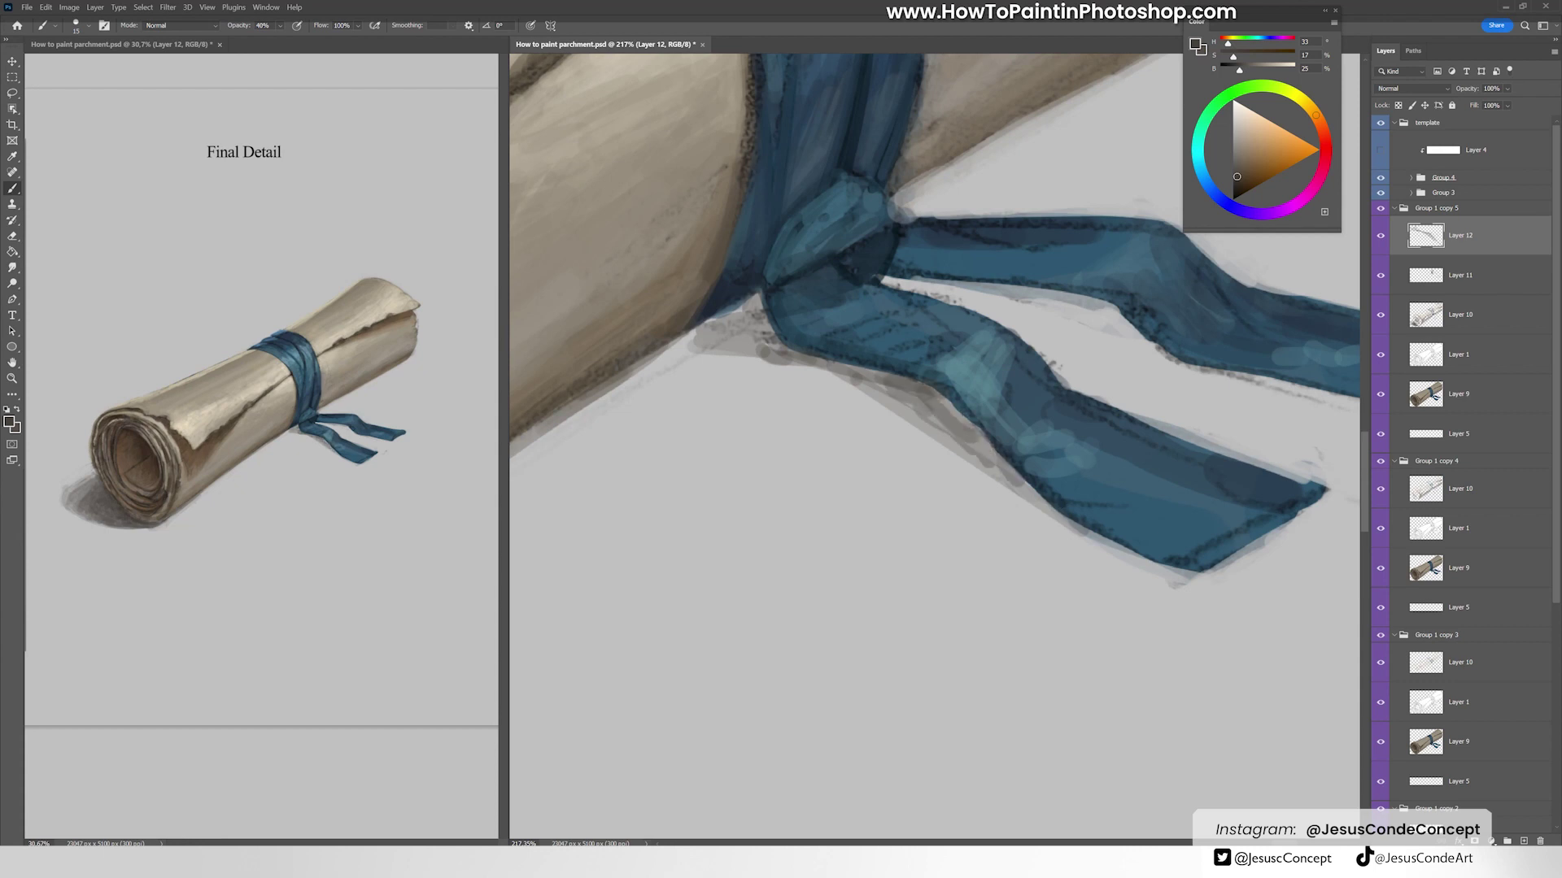
Step: Paint the cast shadow beneath the upper ribbon tail, darken it near the knot, and add another new layer
mouse_move(886, 279)
mouse_down()
mouse_move(1122, 321)
mouse_move(1090, 305)
mouse_move(1180, 370)
mouse_up()
drag(1314, 390, 1179, 391)
drag(1289, 416, 849, 299)
mouse_move(838, 439)
mouse_down()
mouse_move(578, 332)
mouse_move(628, 324)
mouse_up()
alt+click(628, 317)
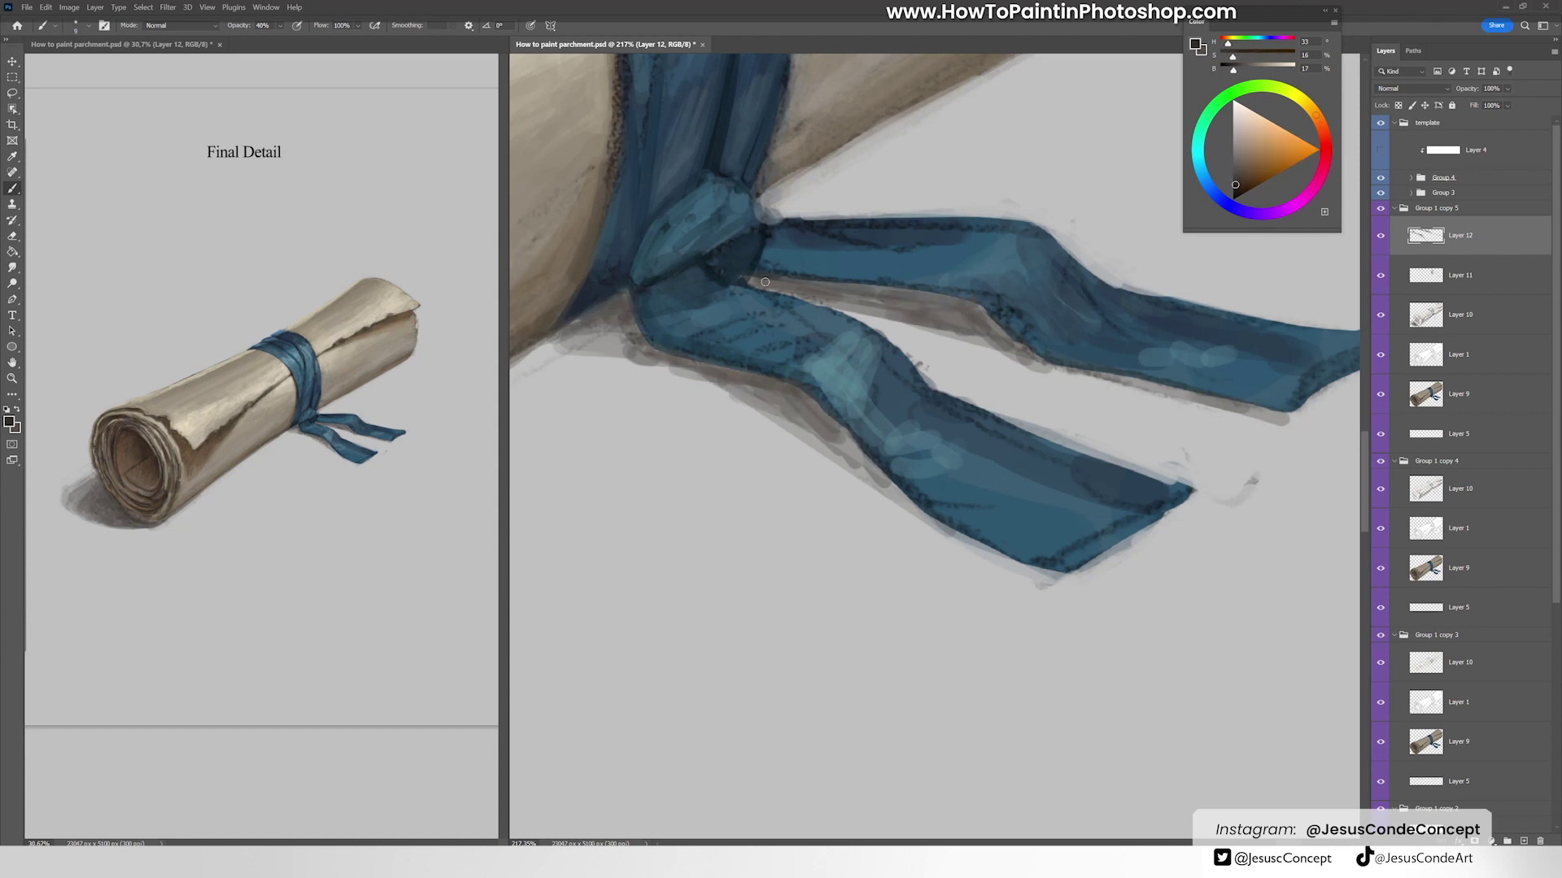
key(ctrl+alt+shift+n)
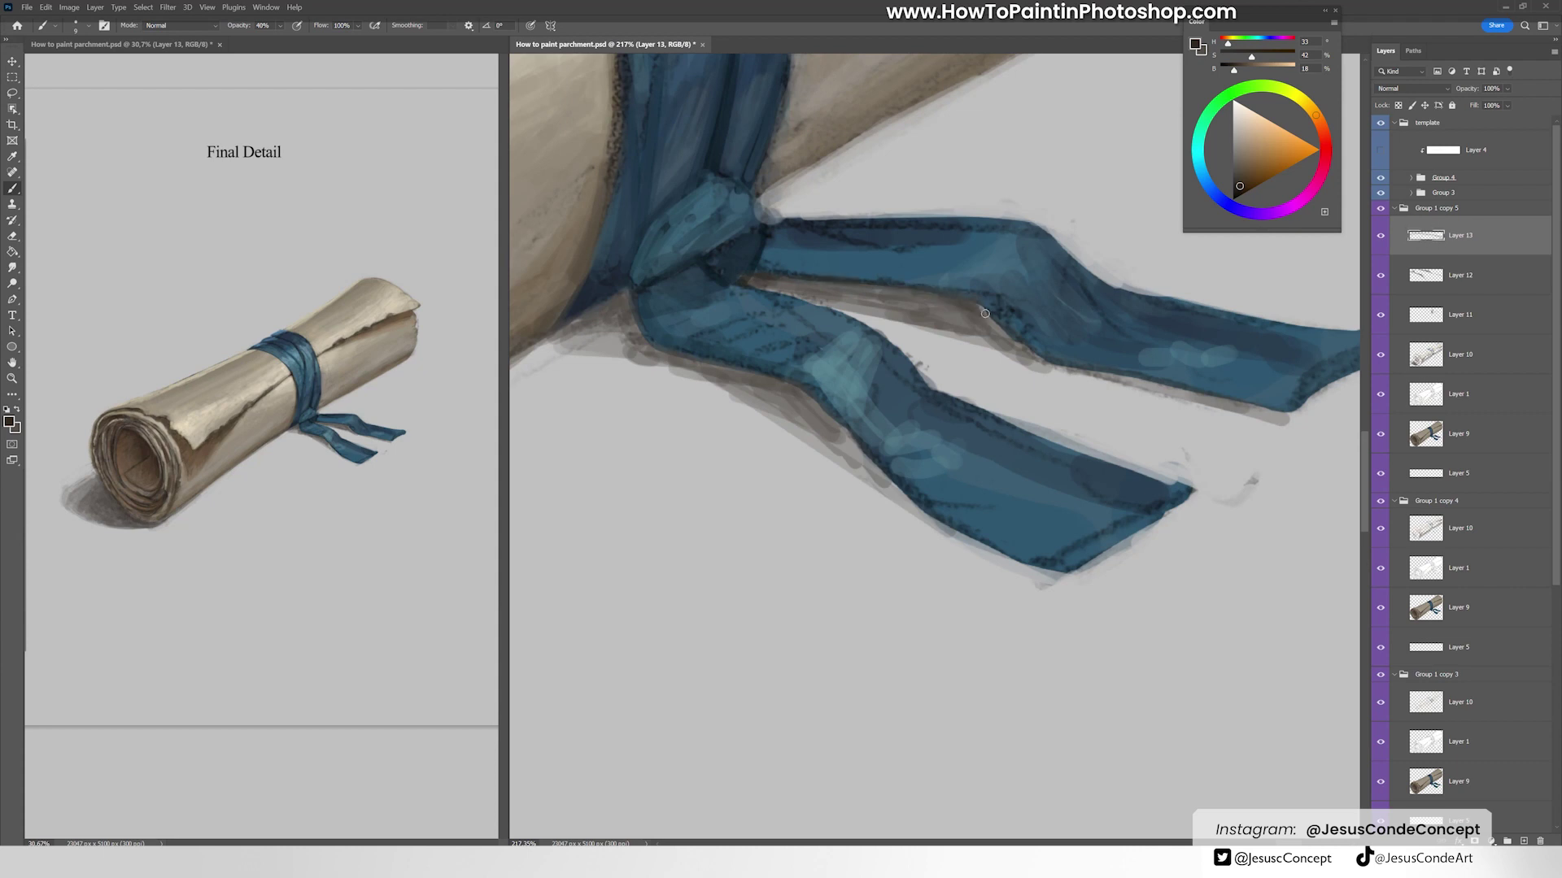
Step: Merge the added detail and ribbon shadow layers down into Layer 10 of the Final Detail group
scroll(795, 401, down, 4)
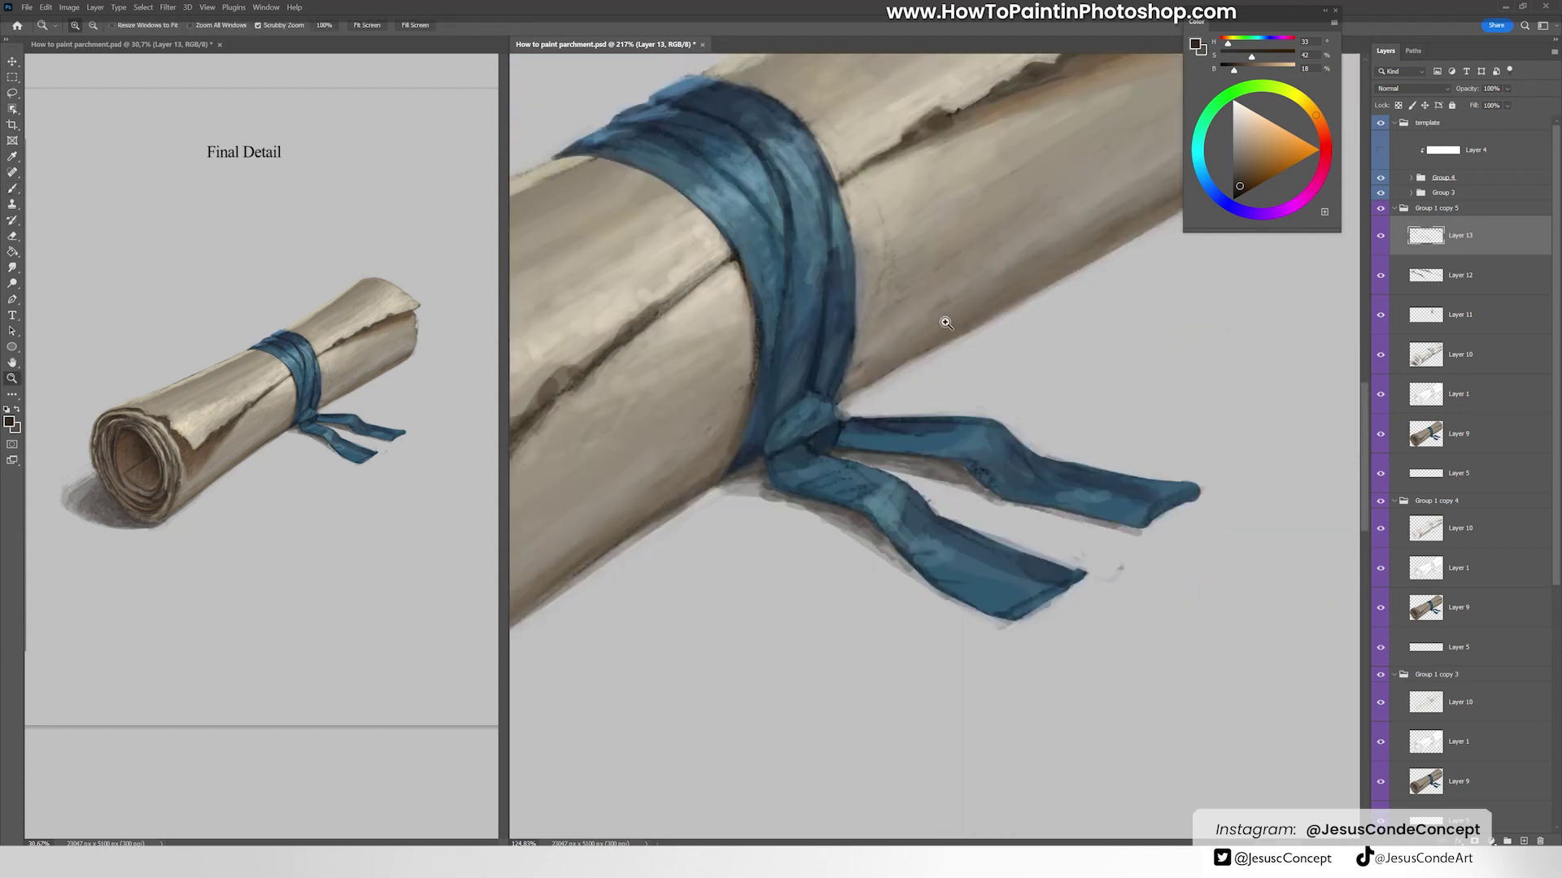
mouse_move(1039, 312)
mouse_down()
mouse_move(700, 497)
mouse_move(1044, 295)
mouse_up()
key(z)
scroll(1022, 358, down, 5)
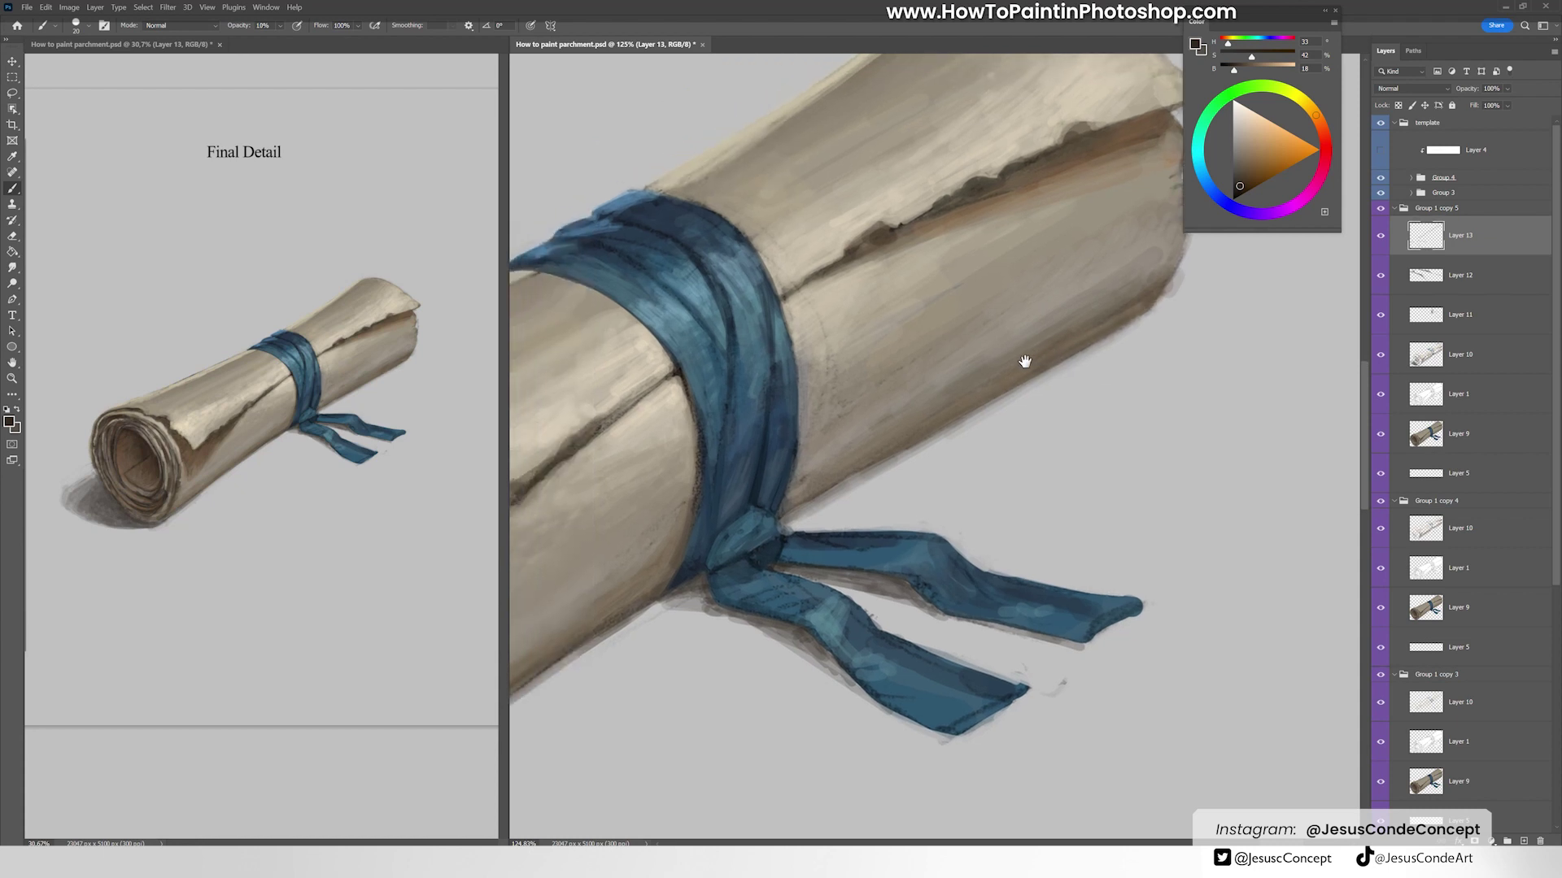
key(ctrl+shift+alt+n)
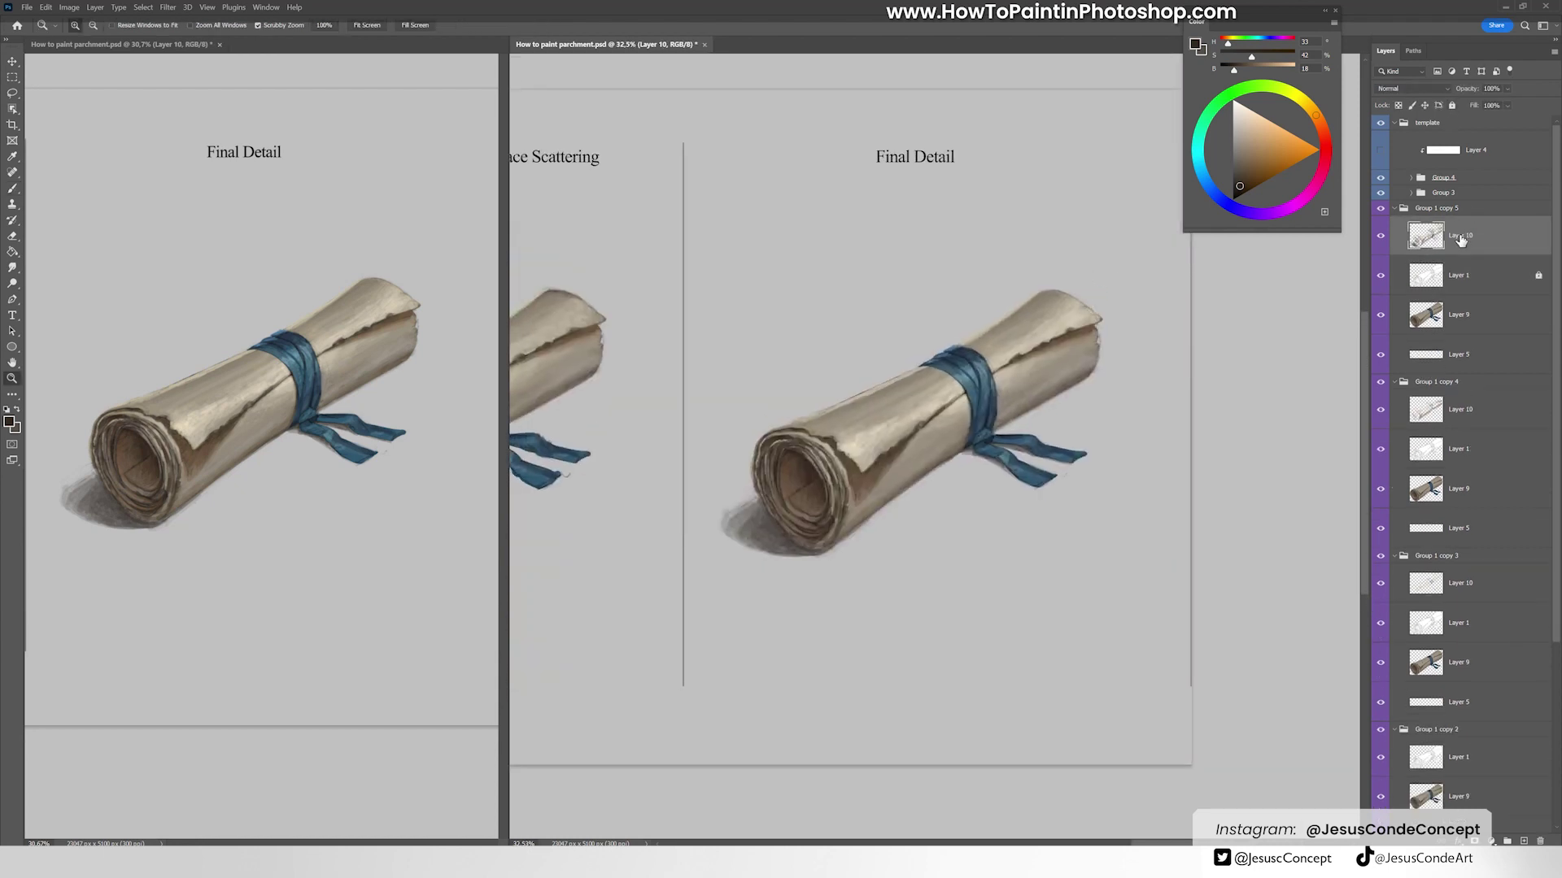
Step: Add new layers and soften the ground shadow's outer edge beside the rolled end with grey at 20% opacity
scroll(751, 506, up, 3)
key(b)
key(ctrl+shift+alt+n)
key(bracketright)
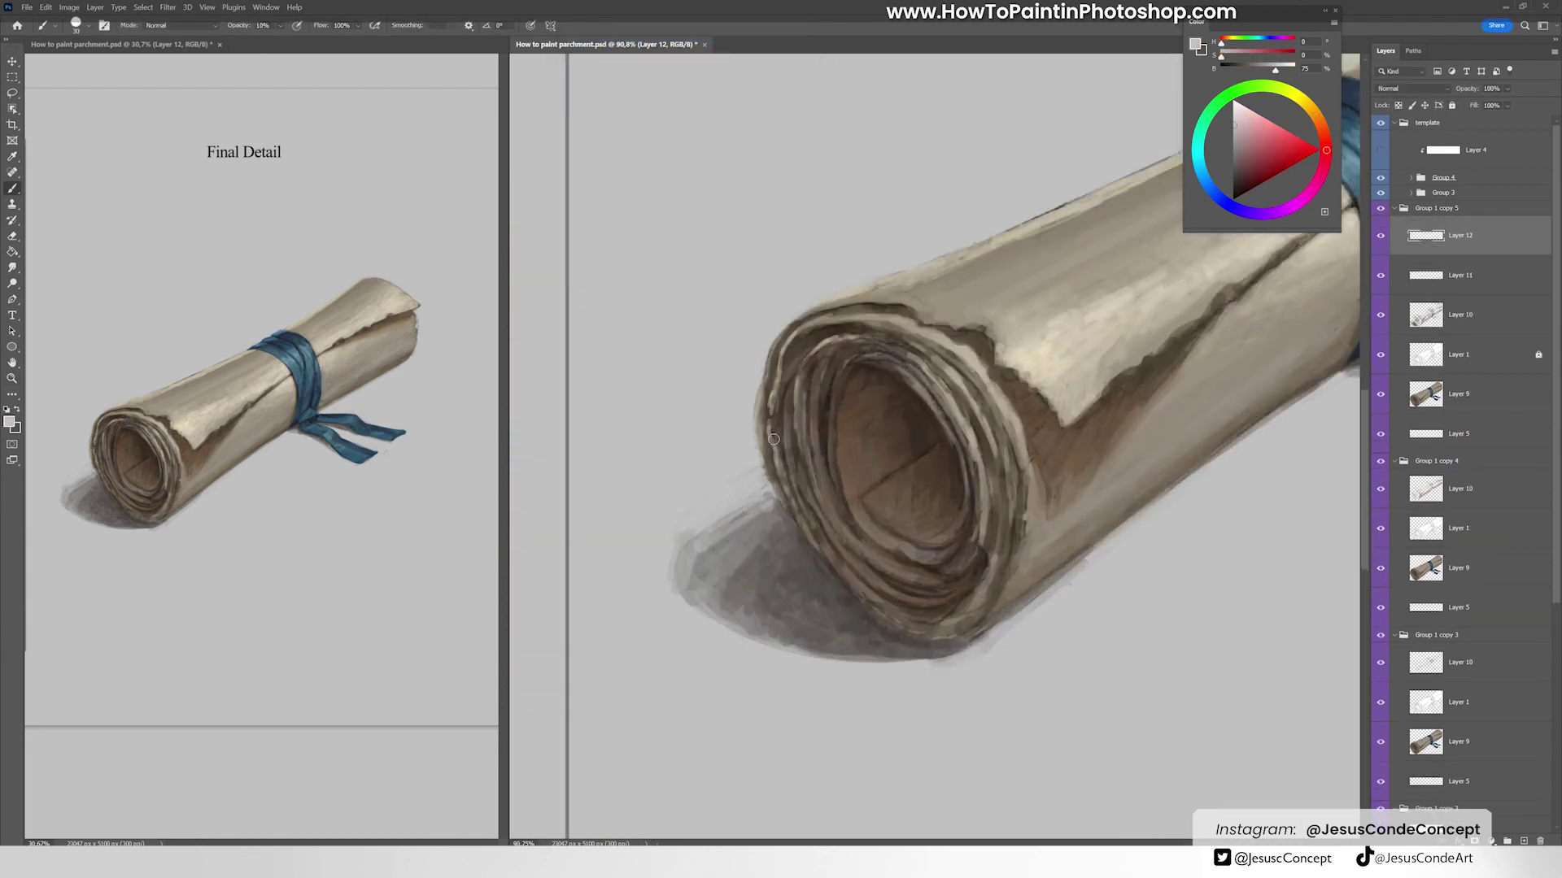
key(4)
drag(675, 580, 739, 533)
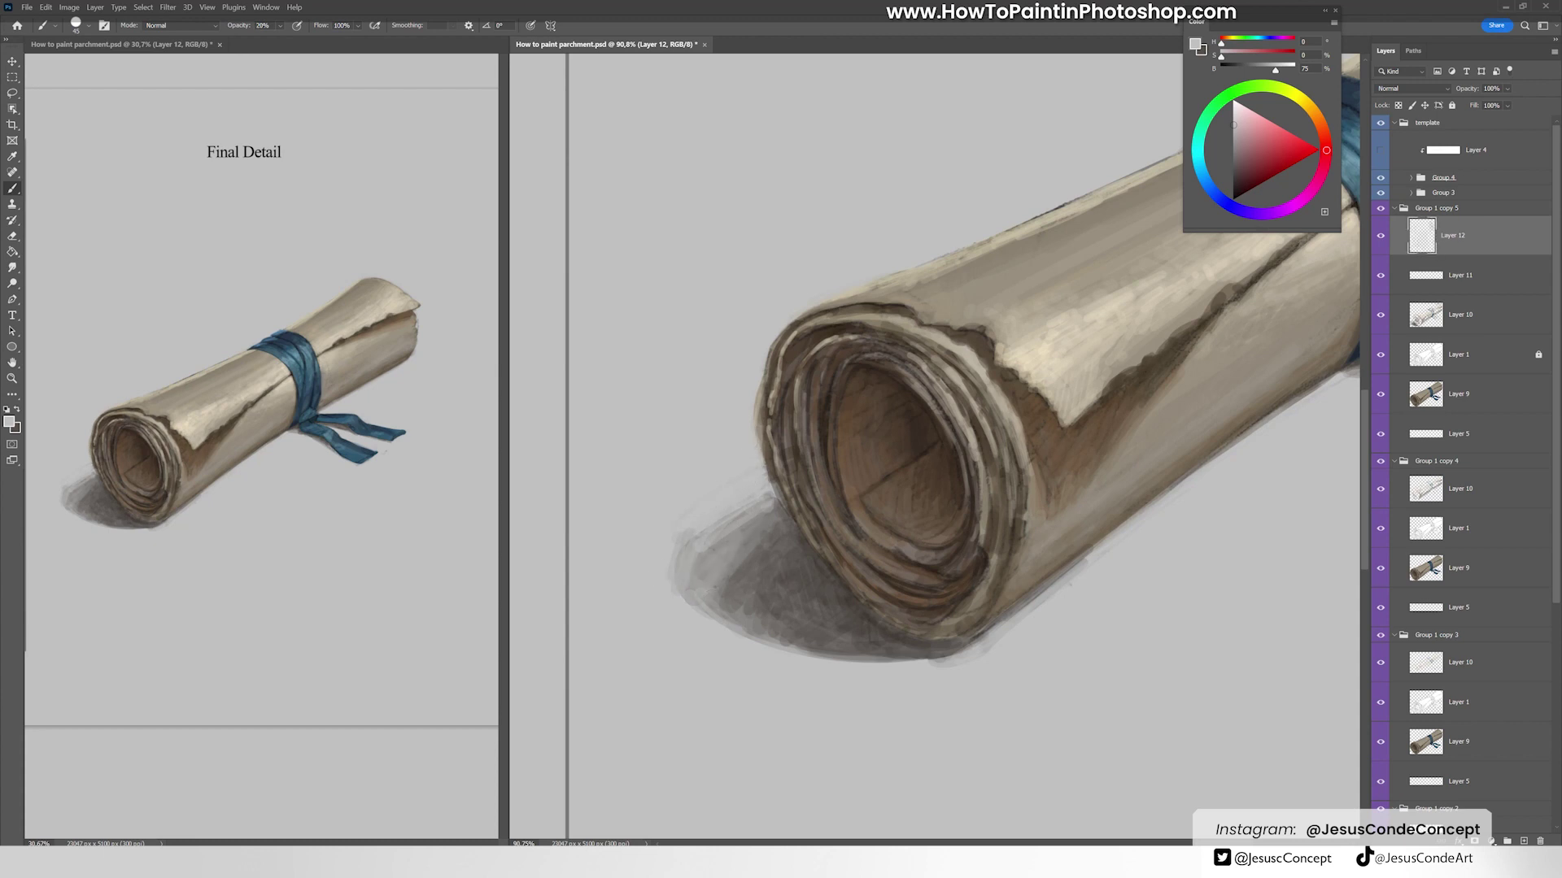
mouse_move(718, 620)
mouse_down()
mouse_move(769, 525)
mouse_move(777, 571)
mouse_up()
Step: Blend the ground shadow from the rolled end out to the background with repeatedly sampled greys at 20% opacity
alt+click(772, 509)
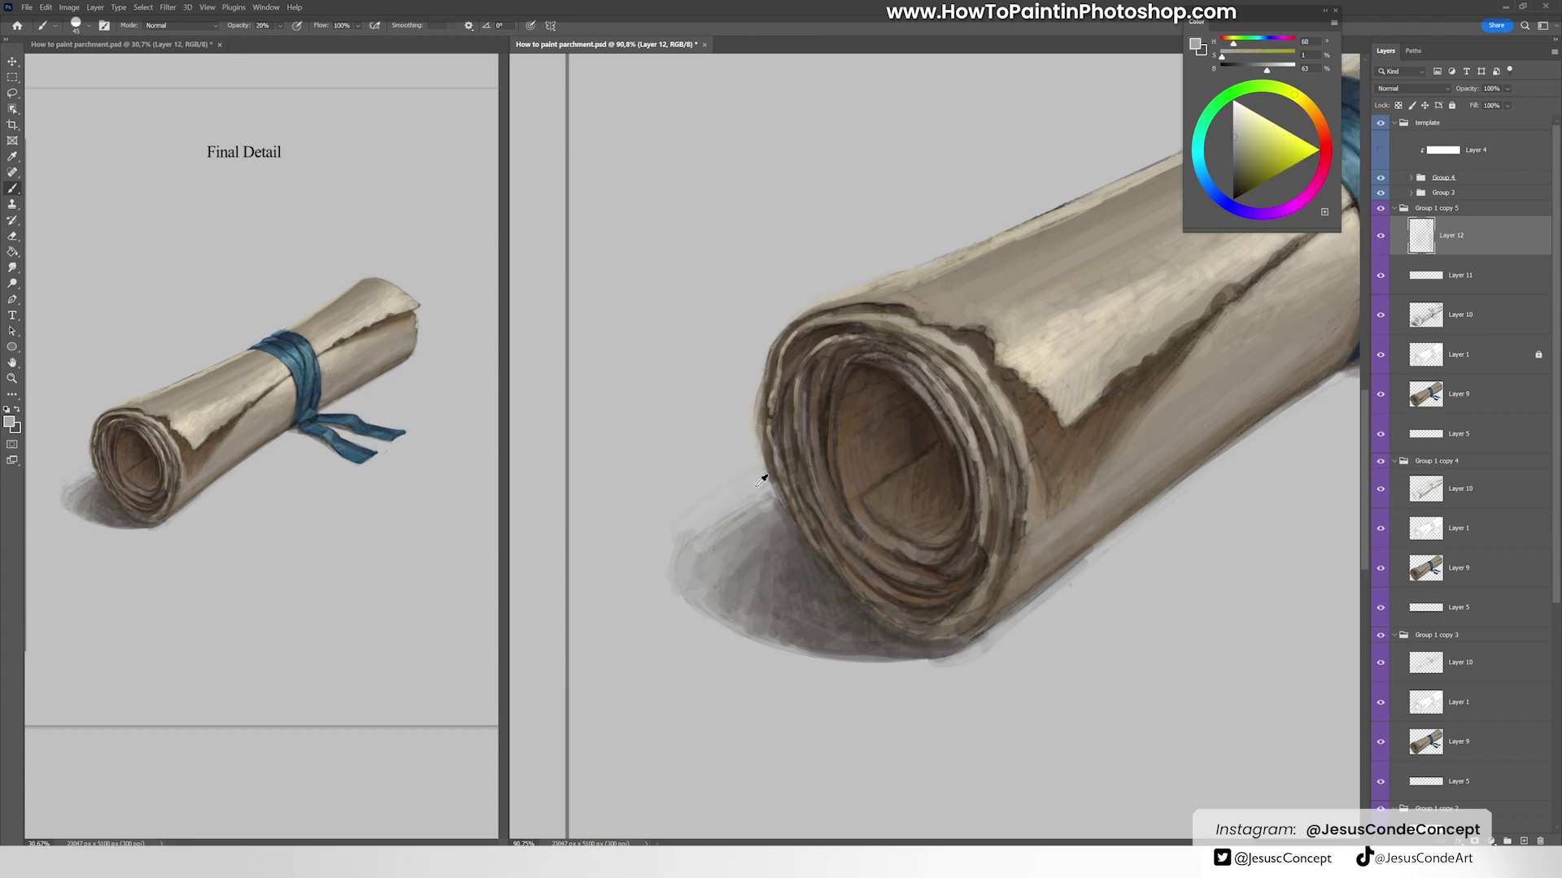
alt+click(740, 533)
alt+click(777, 536)
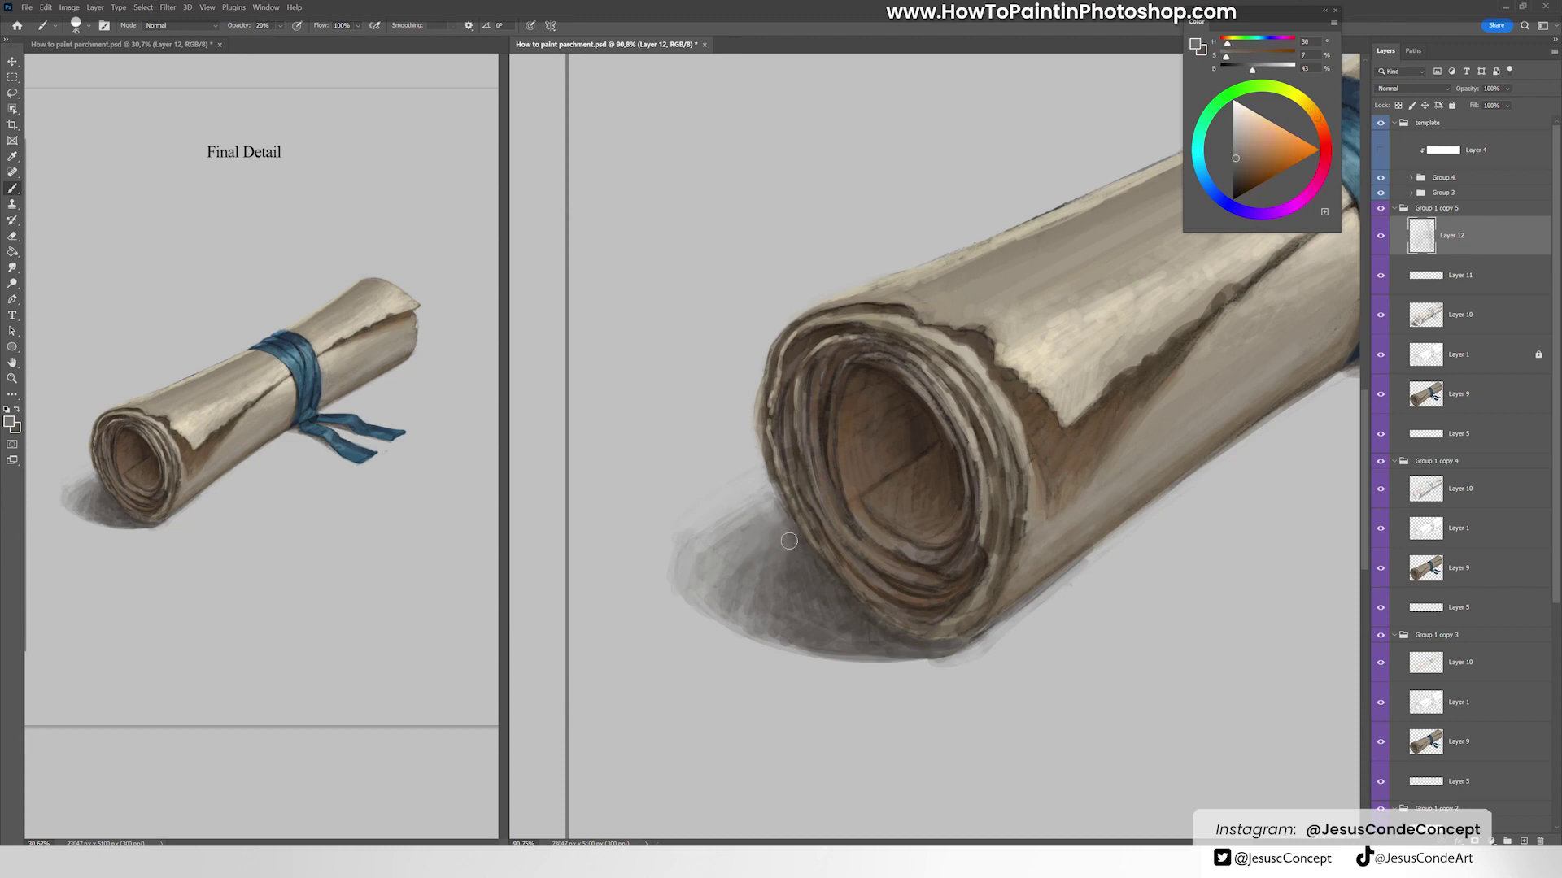
alt+click(758, 479)
alt+click(722, 541)
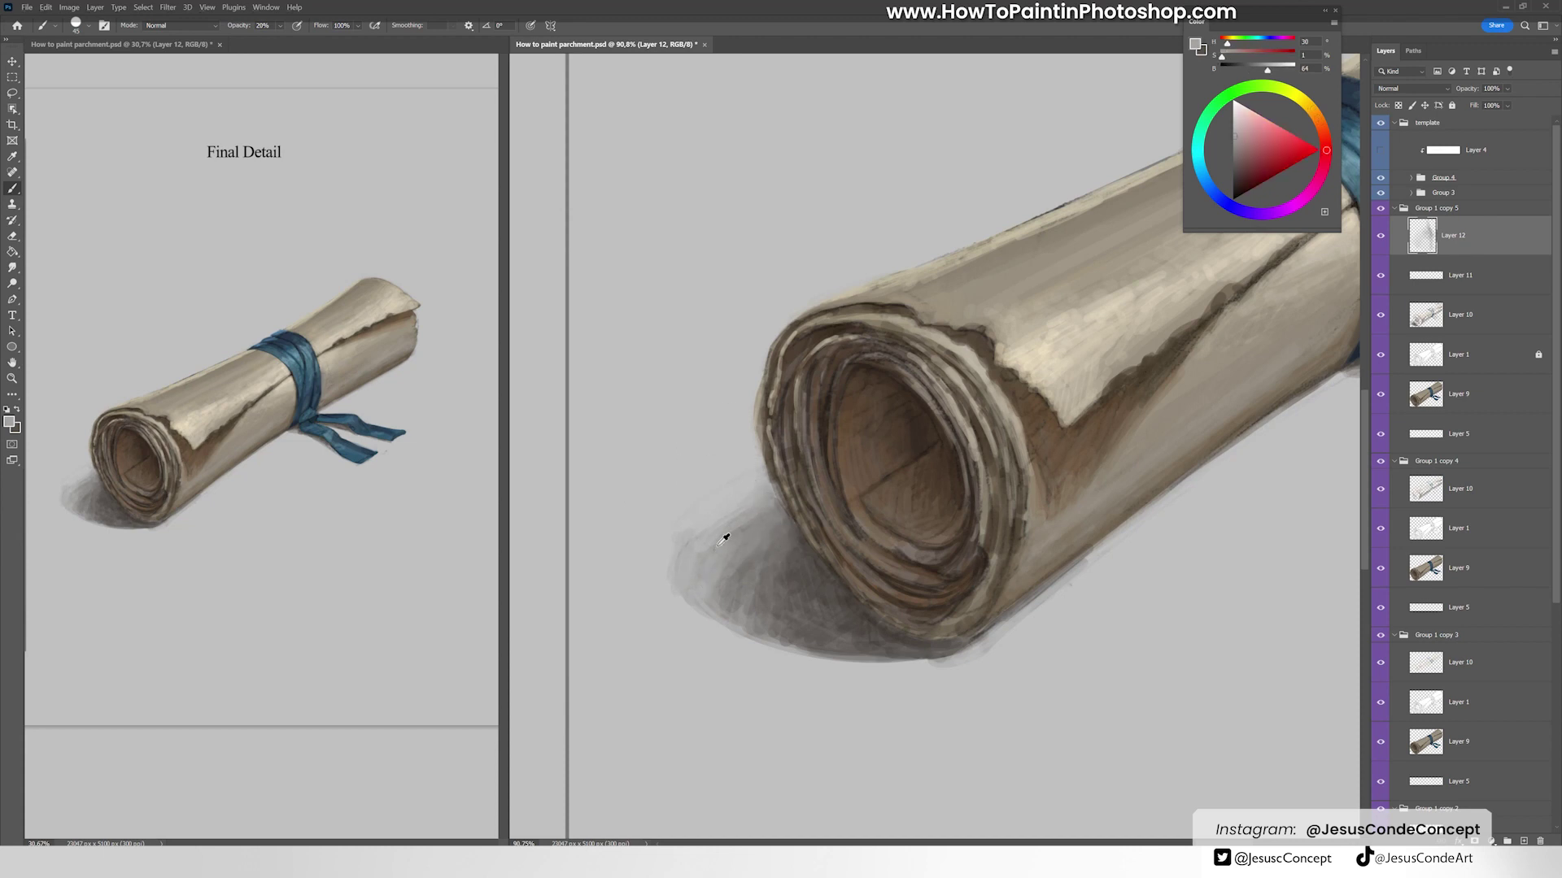
alt+click(788, 600)
alt+click(665, 554)
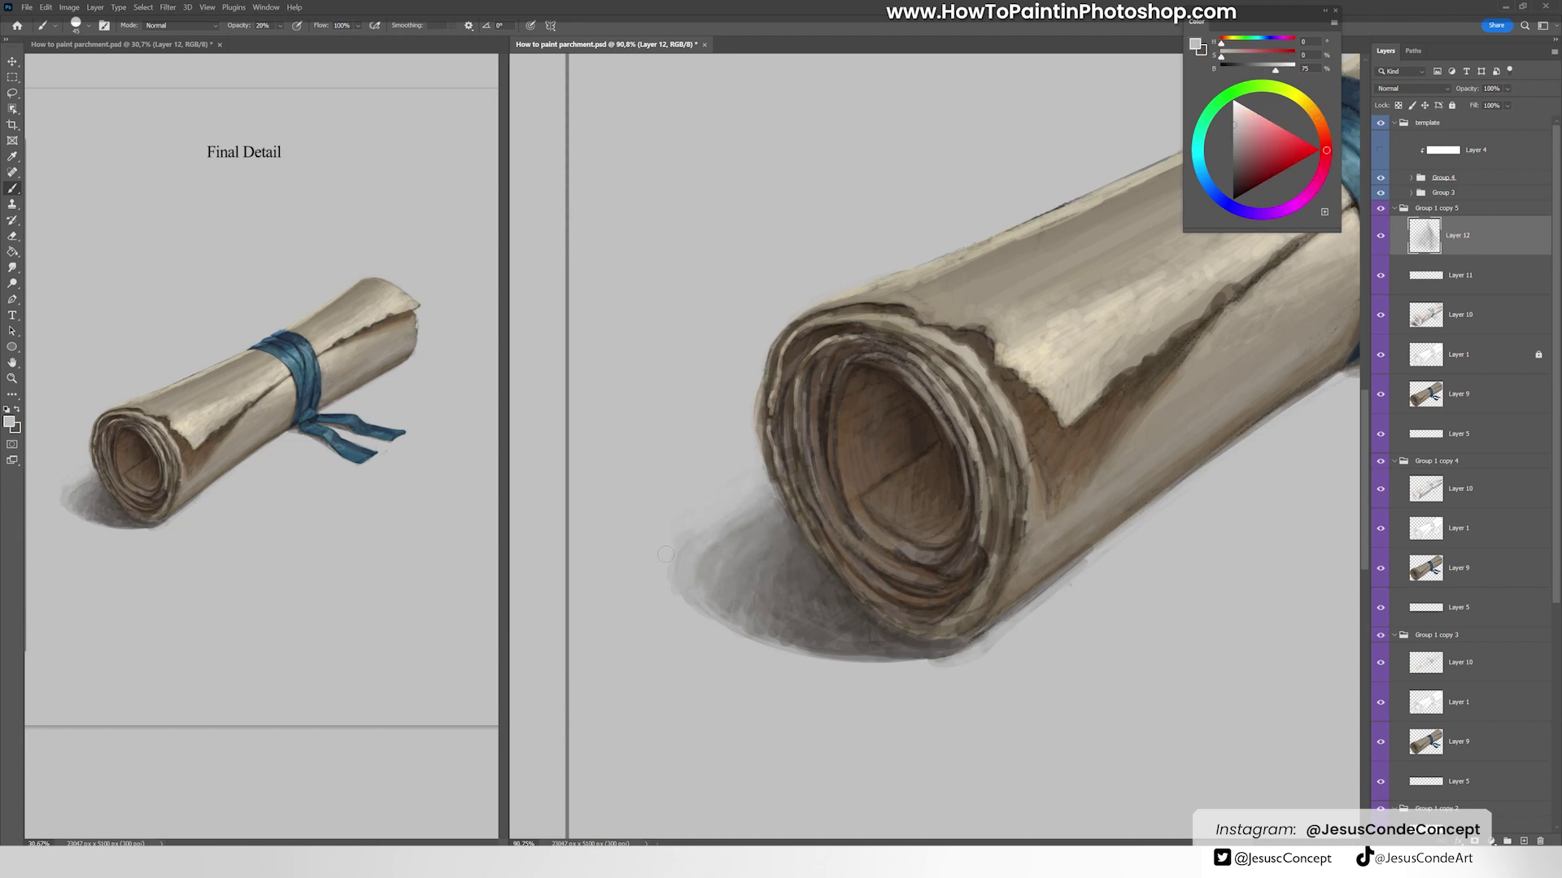
alt+click(765, 577)
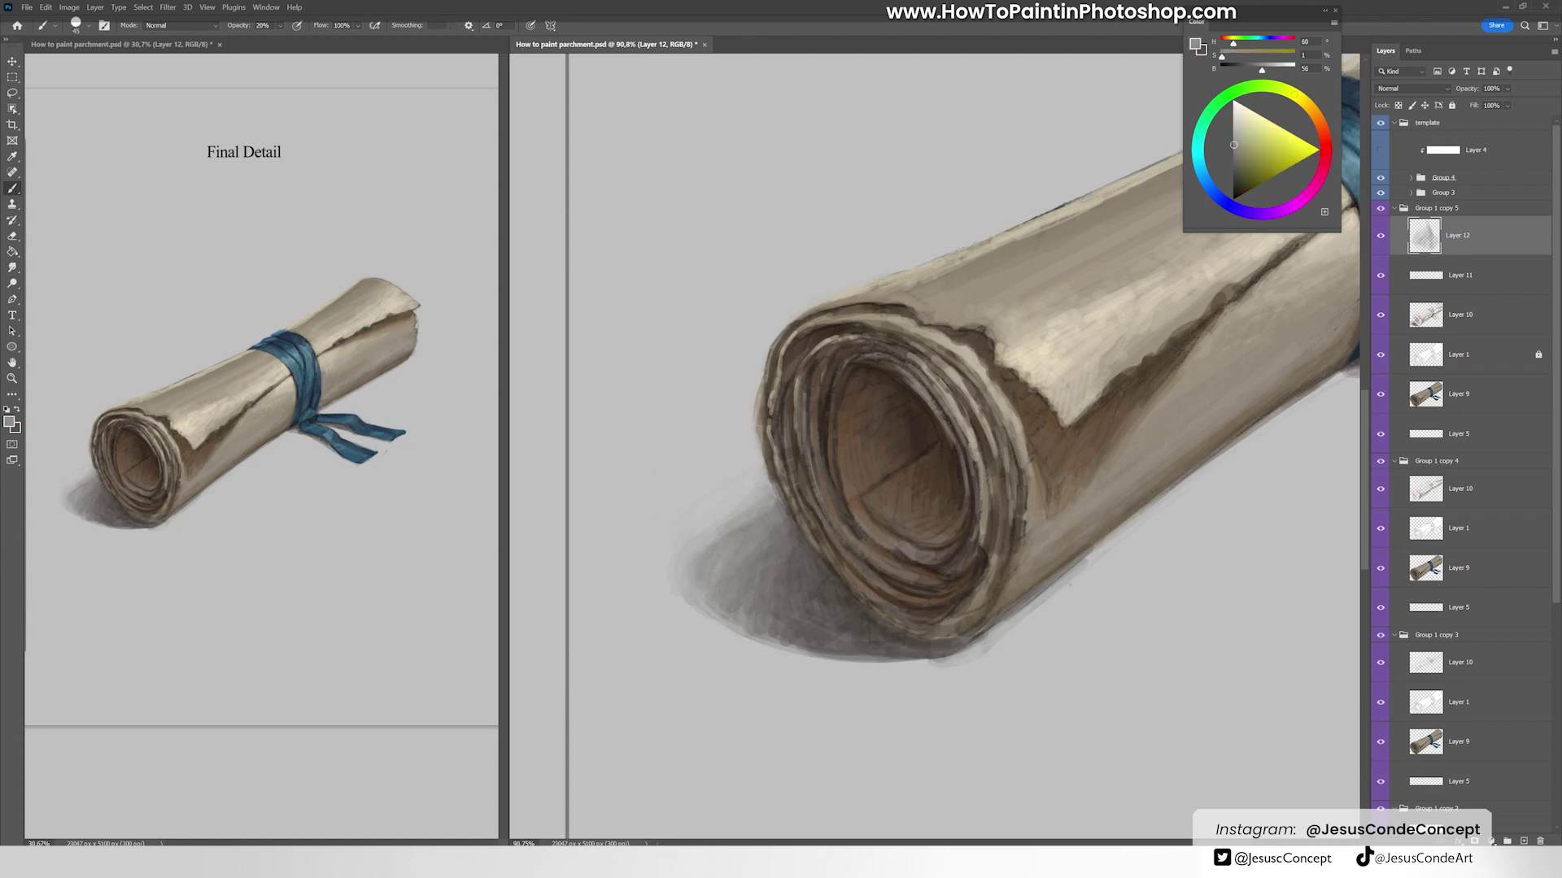
alt+click(797, 576)
alt+click(762, 477)
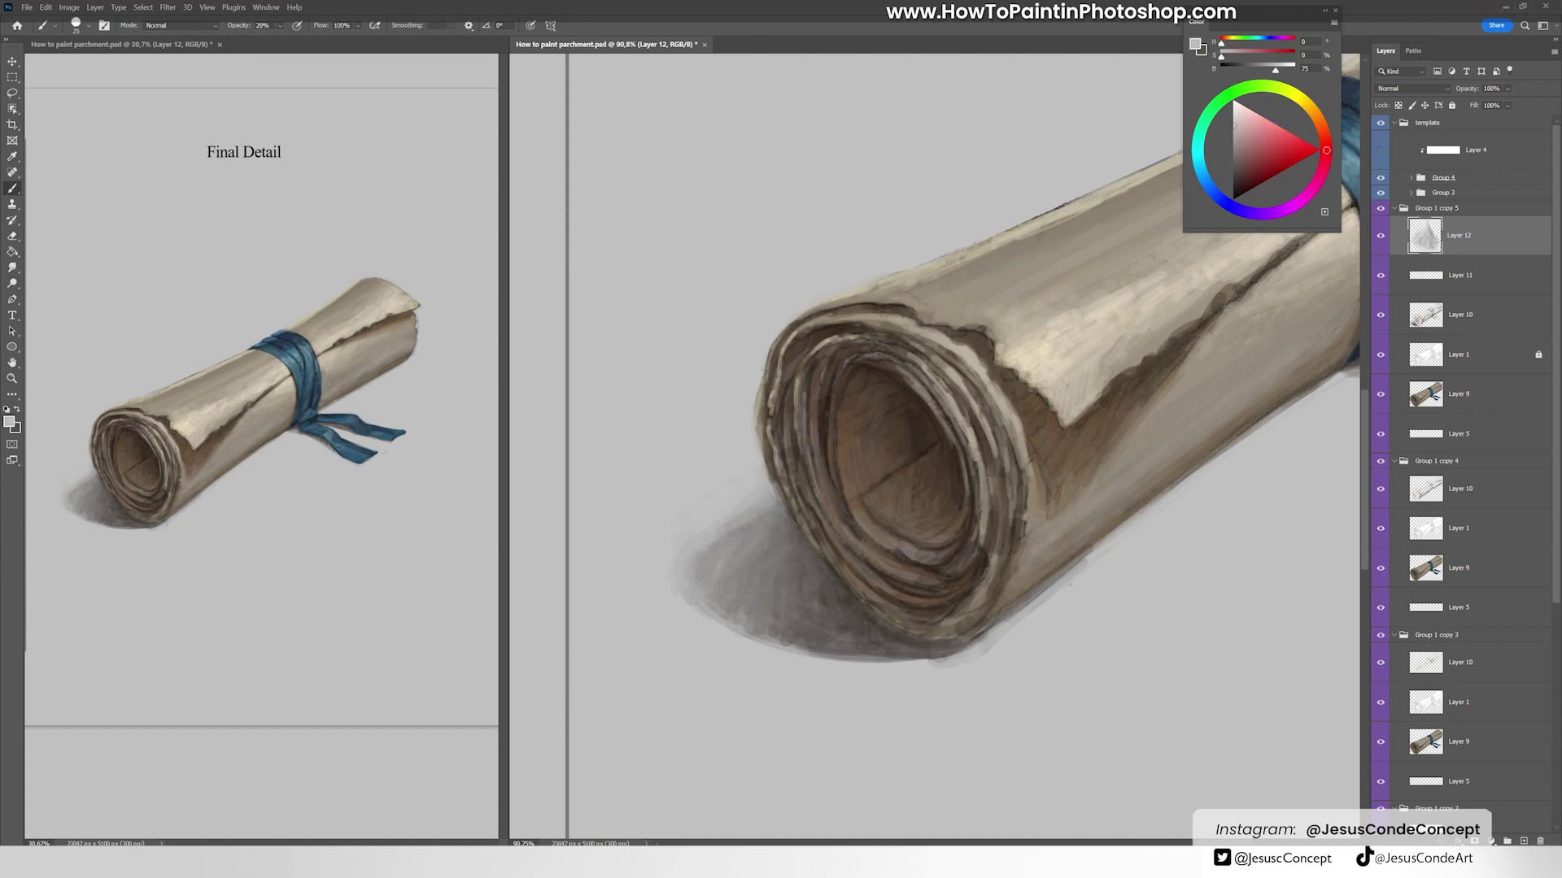
alt+click(779, 504)
alt+click(747, 533)
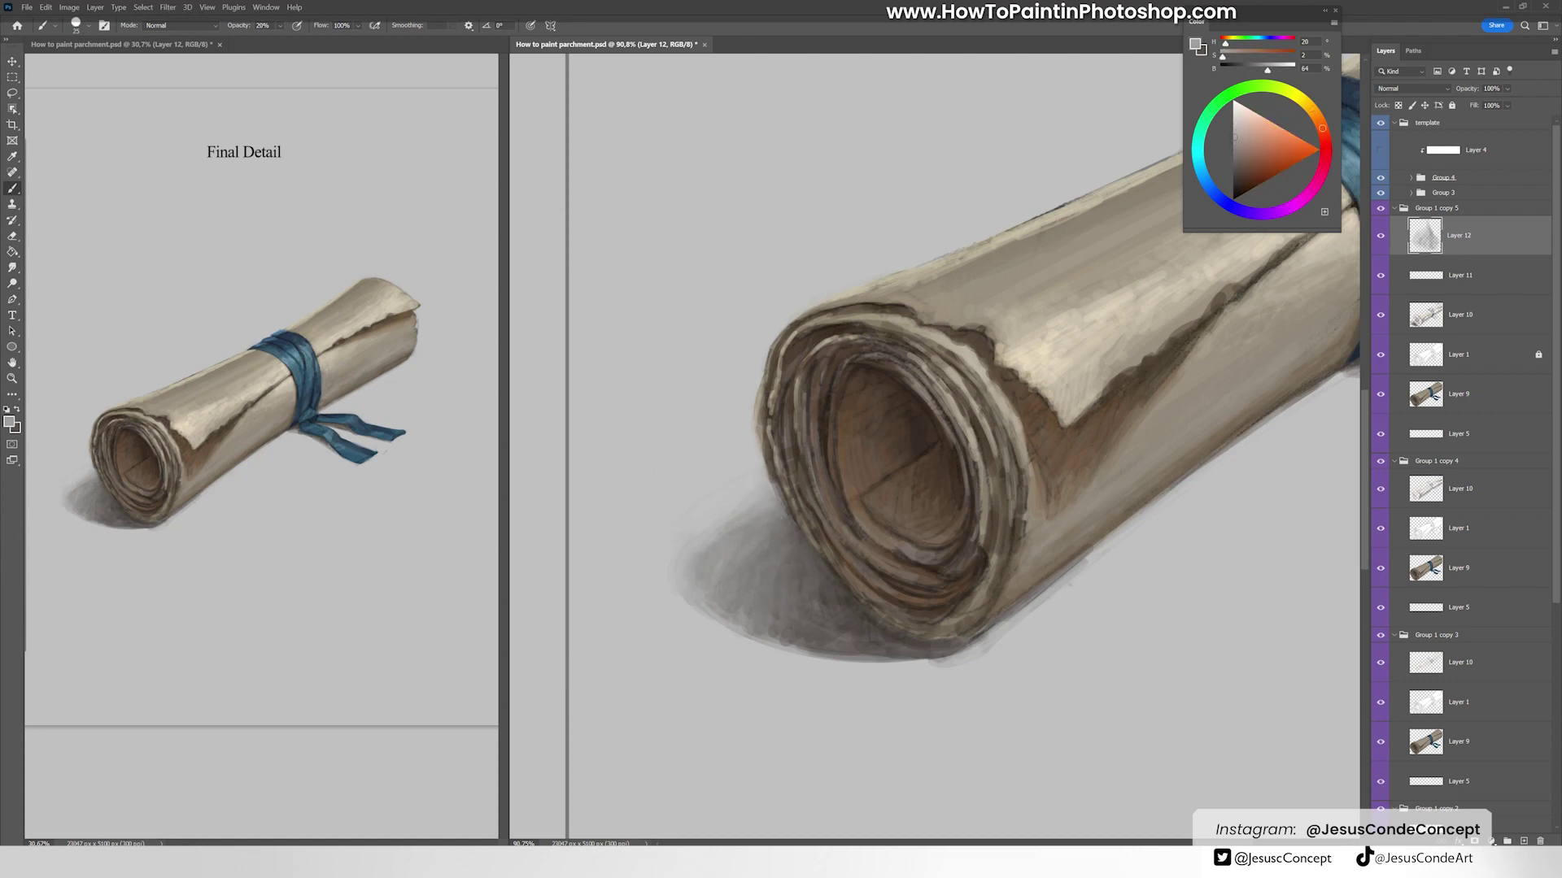
Step: Save the document and add three new layers above the ground shadow layer
key(z)
drag(1301, 417, 1147, 417)
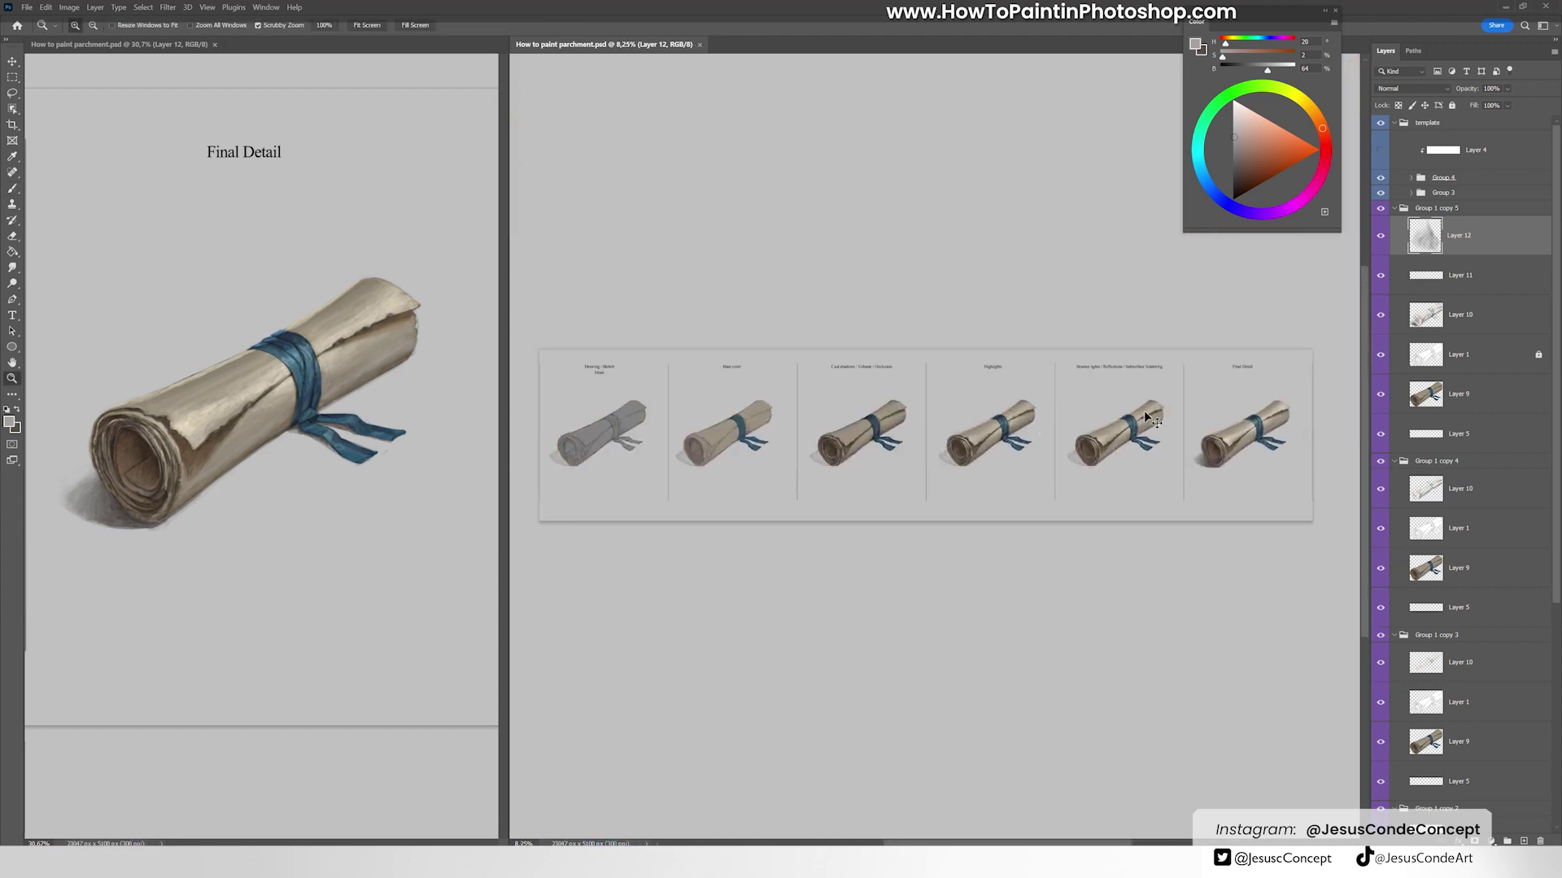
drag(1285, 427, 1334, 427)
key(b)
key(ctrl+shift+alt+n)
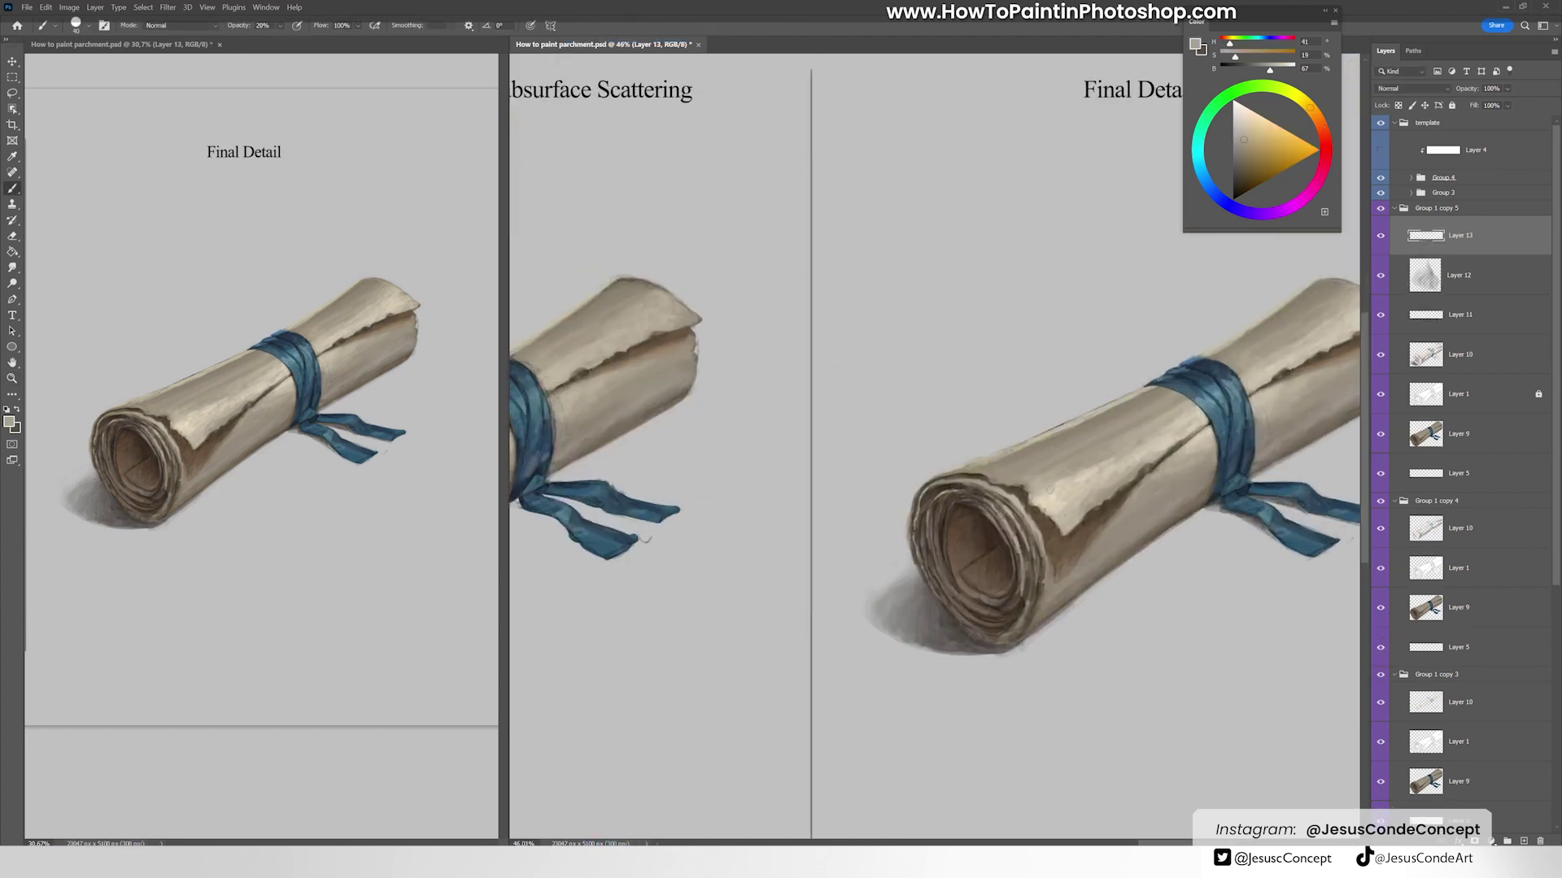
mouse_move(1155, 450)
mouse_down()
mouse_move(1009, 475)
mouse_move(1025, 468)
mouse_up()
key(ctrl+shift+alt+n)
key(ctrl+shift+alt+n)
Step: Paint dark brown age stains above the torn flap near the rolled end with a smaller brush at 20% opacity
alt+click(839, 513)
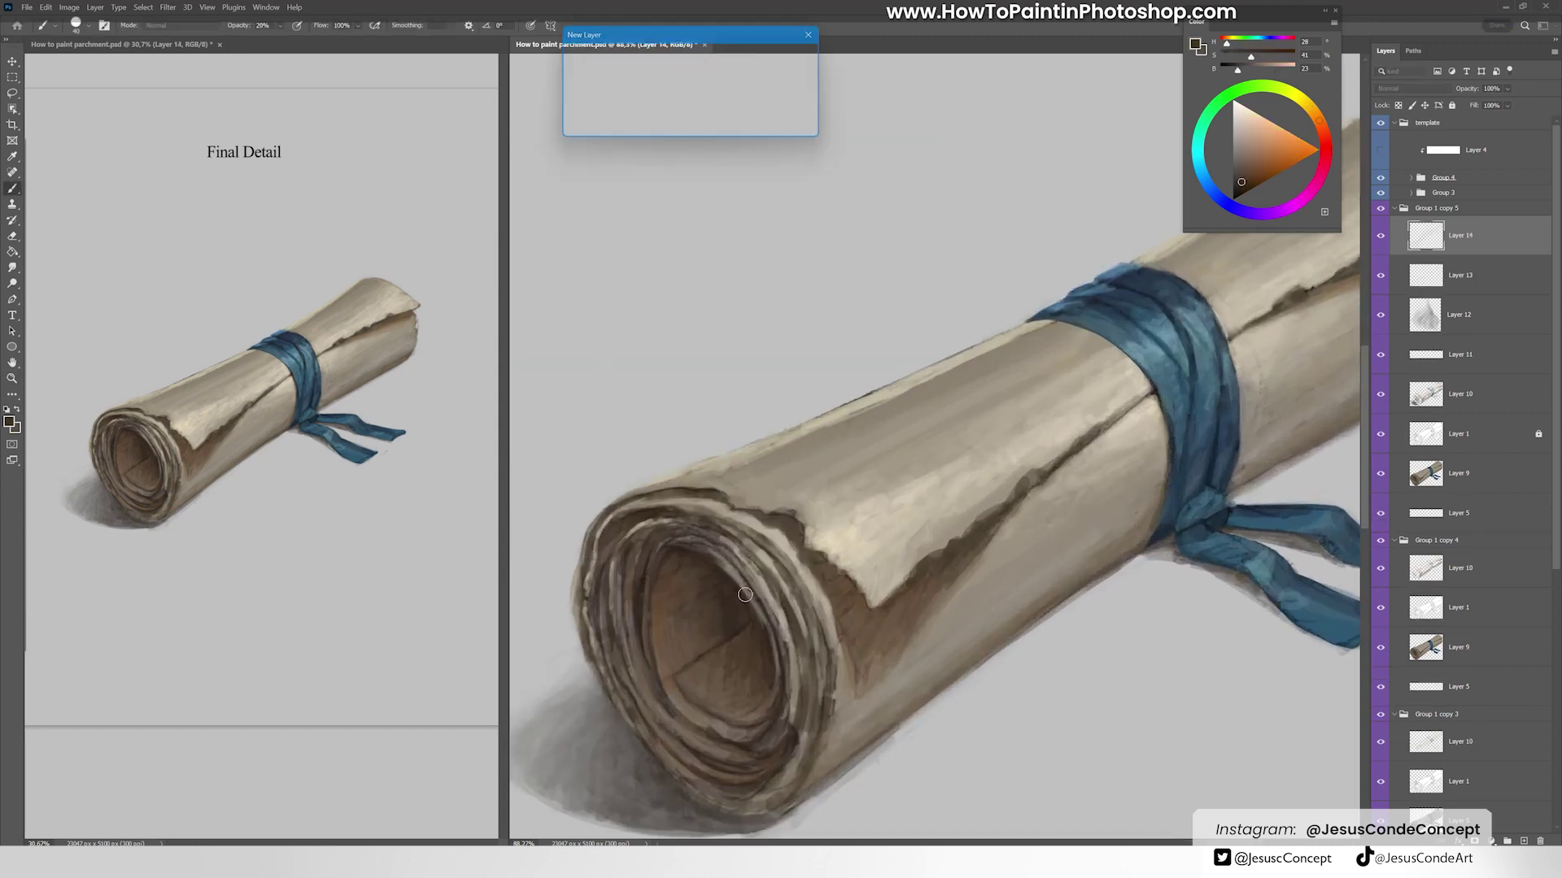
key(bracketleft)
key(bracketleft)
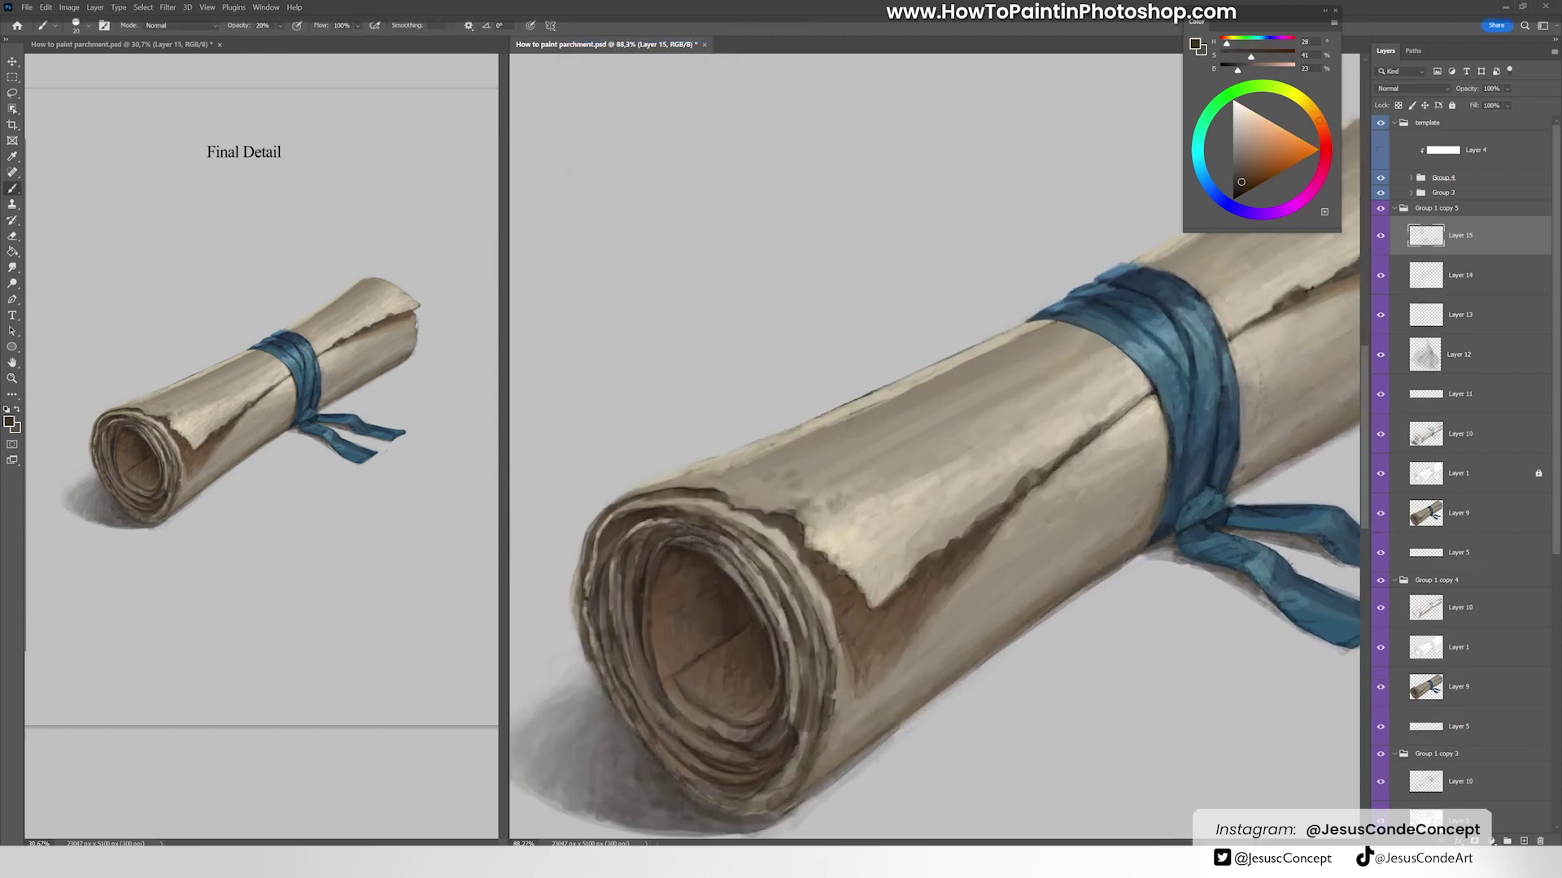
drag(793, 479, 725, 485)
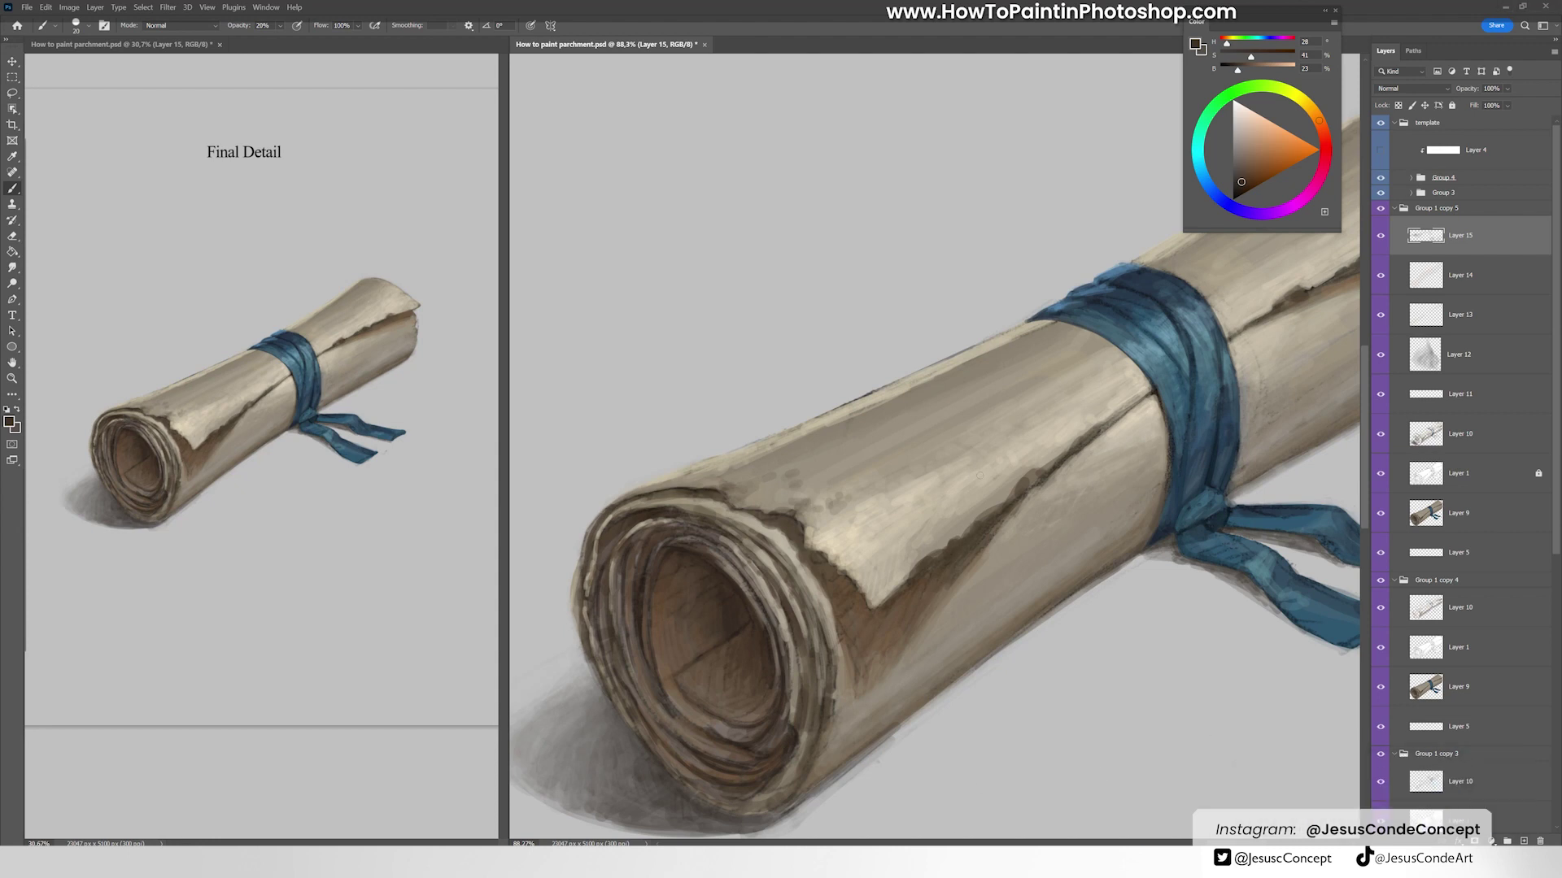
Step: Dab dark brown age spots across the parchment up to the ribbon and along the upper edge near the rolled end
click(955, 449)
click(1048, 439)
click(1075, 403)
click(1094, 410)
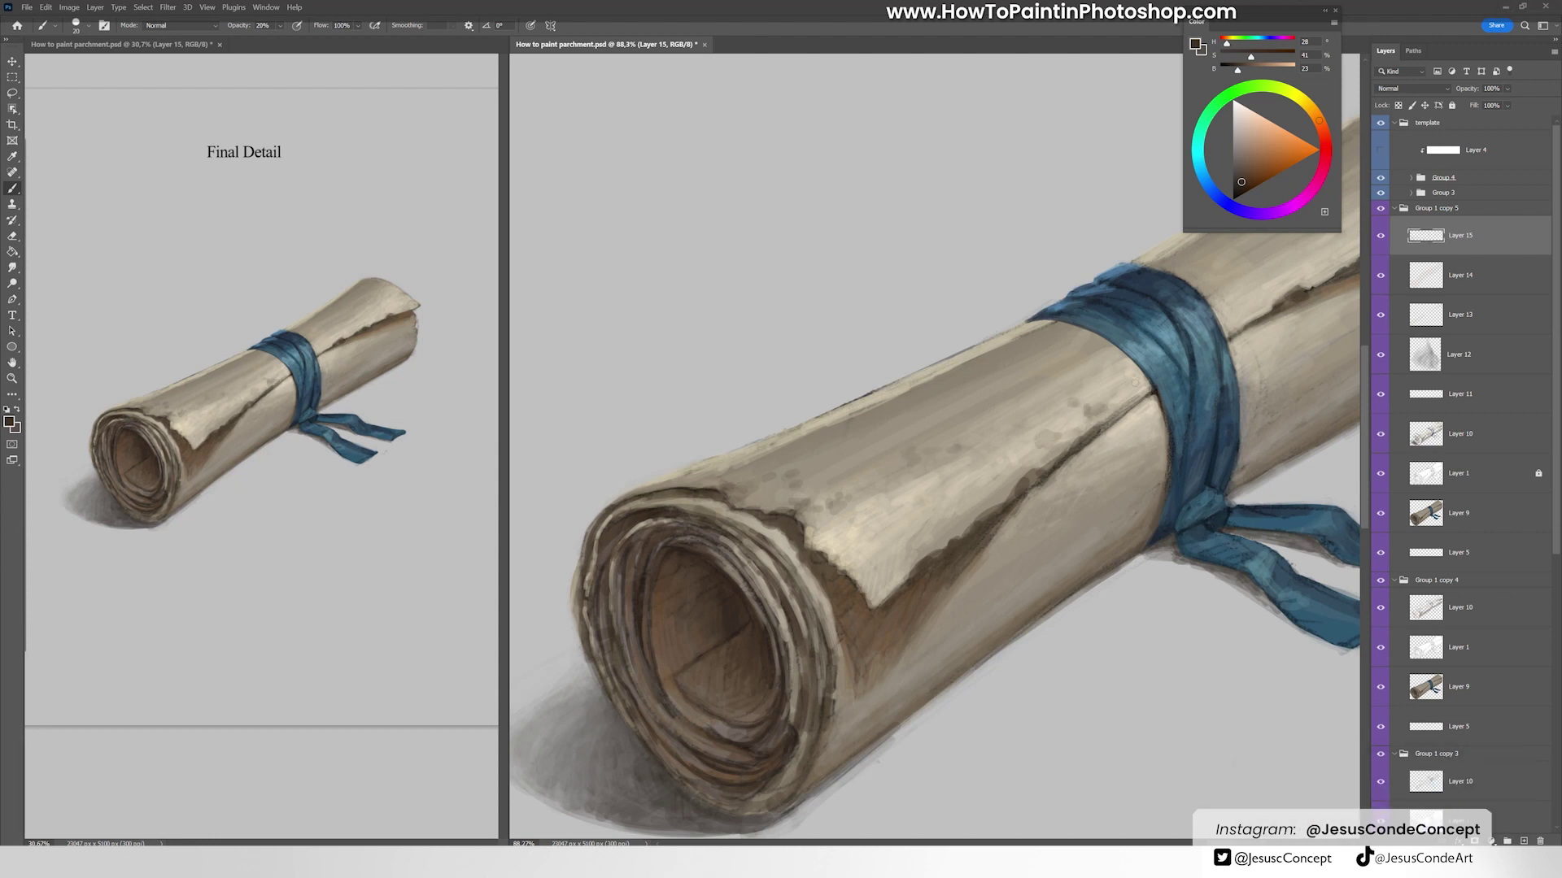
click(1110, 383)
click(1137, 397)
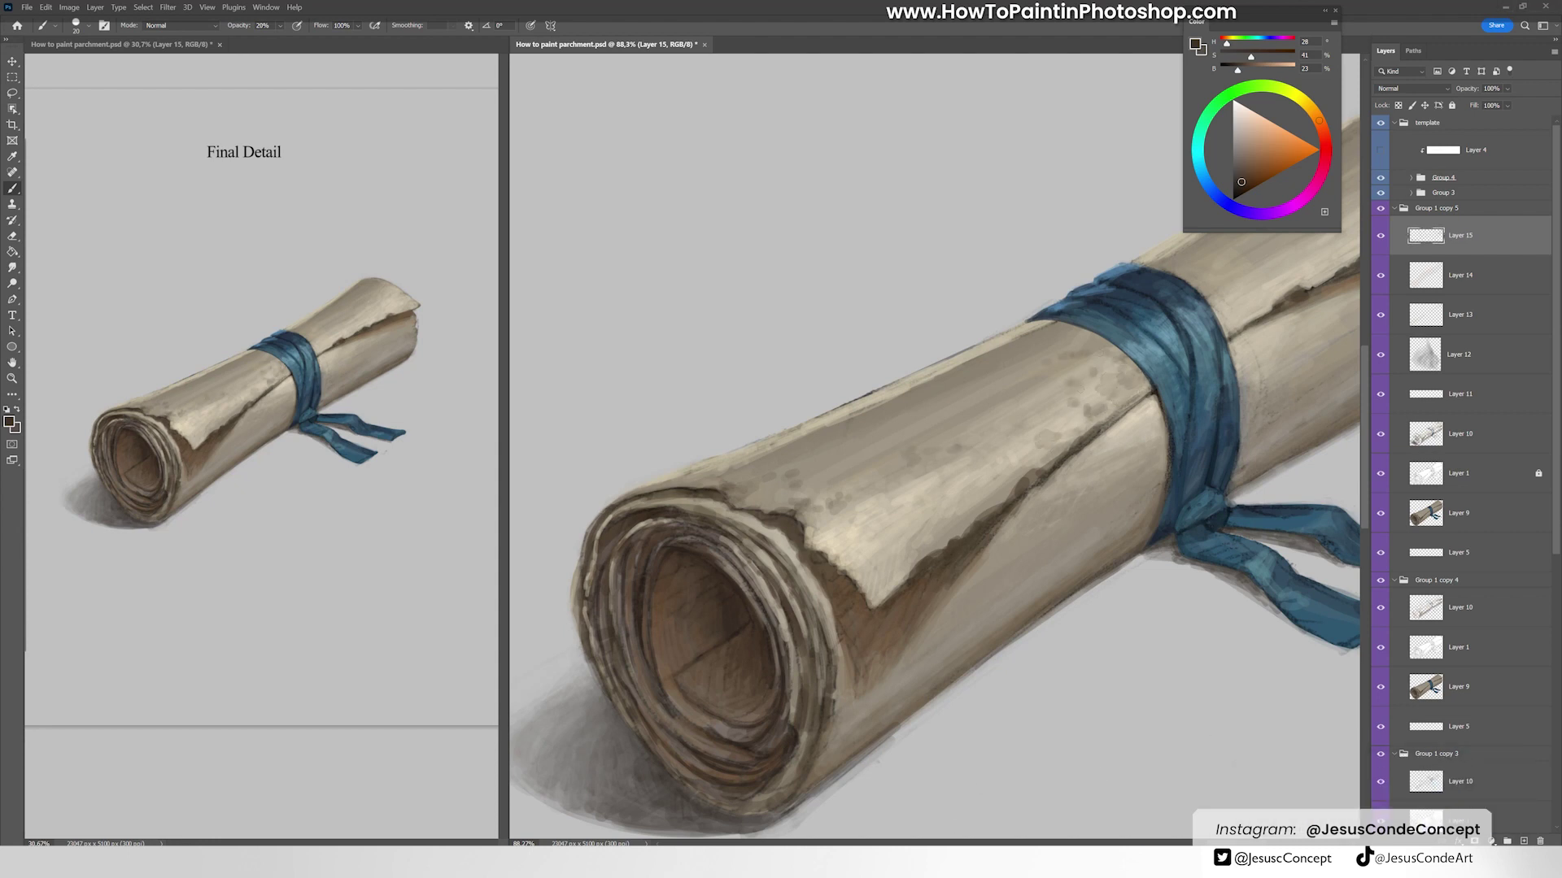
click(1094, 394)
click(1137, 390)
click(1112, 363)
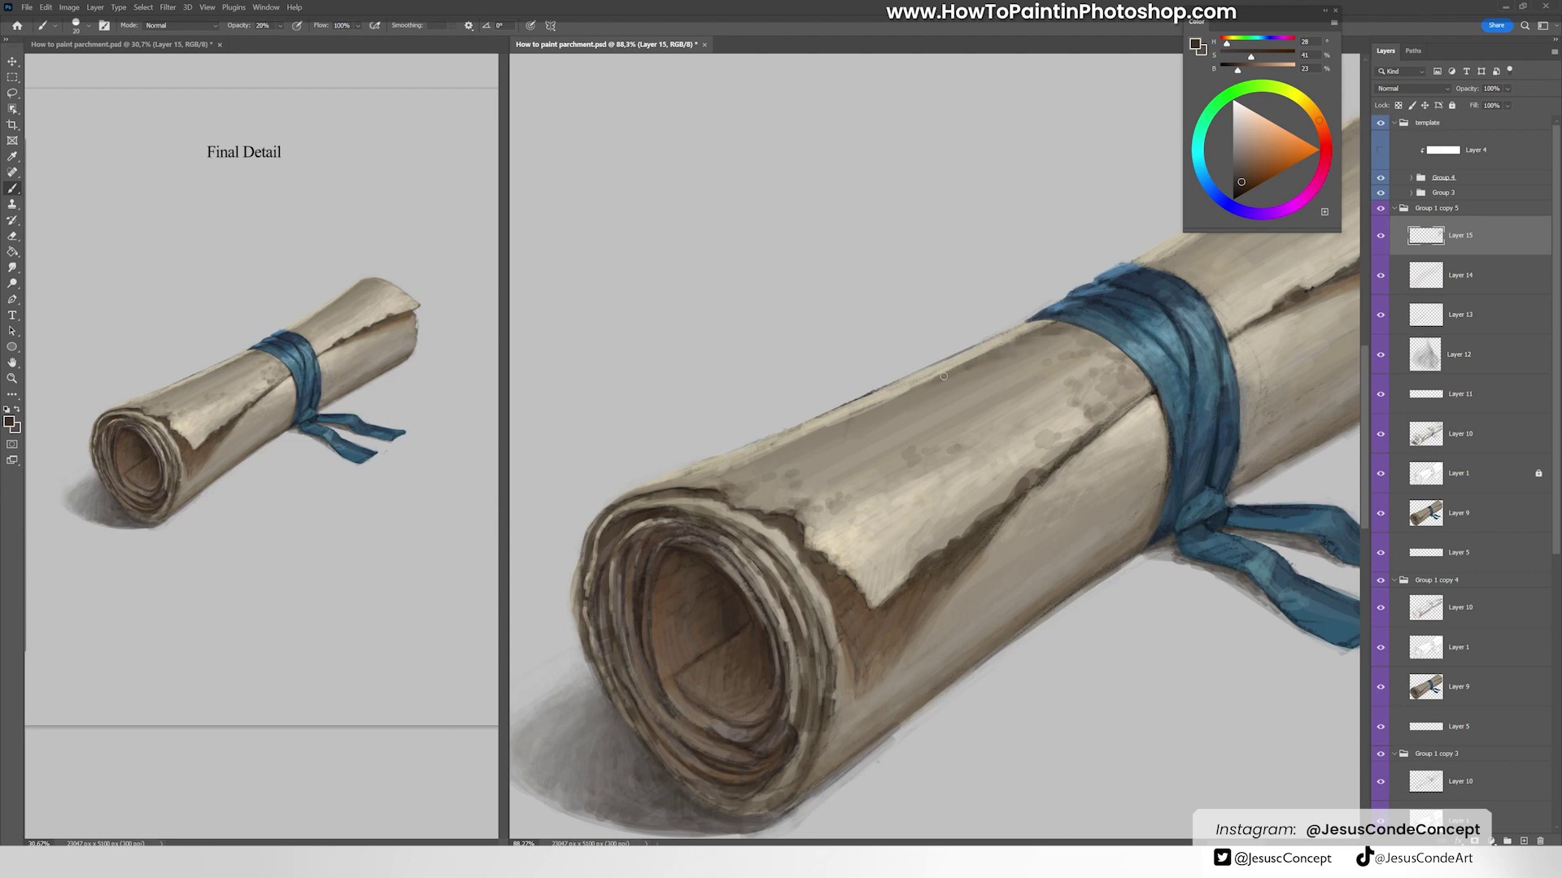
drag(699, 485, 758, 459)
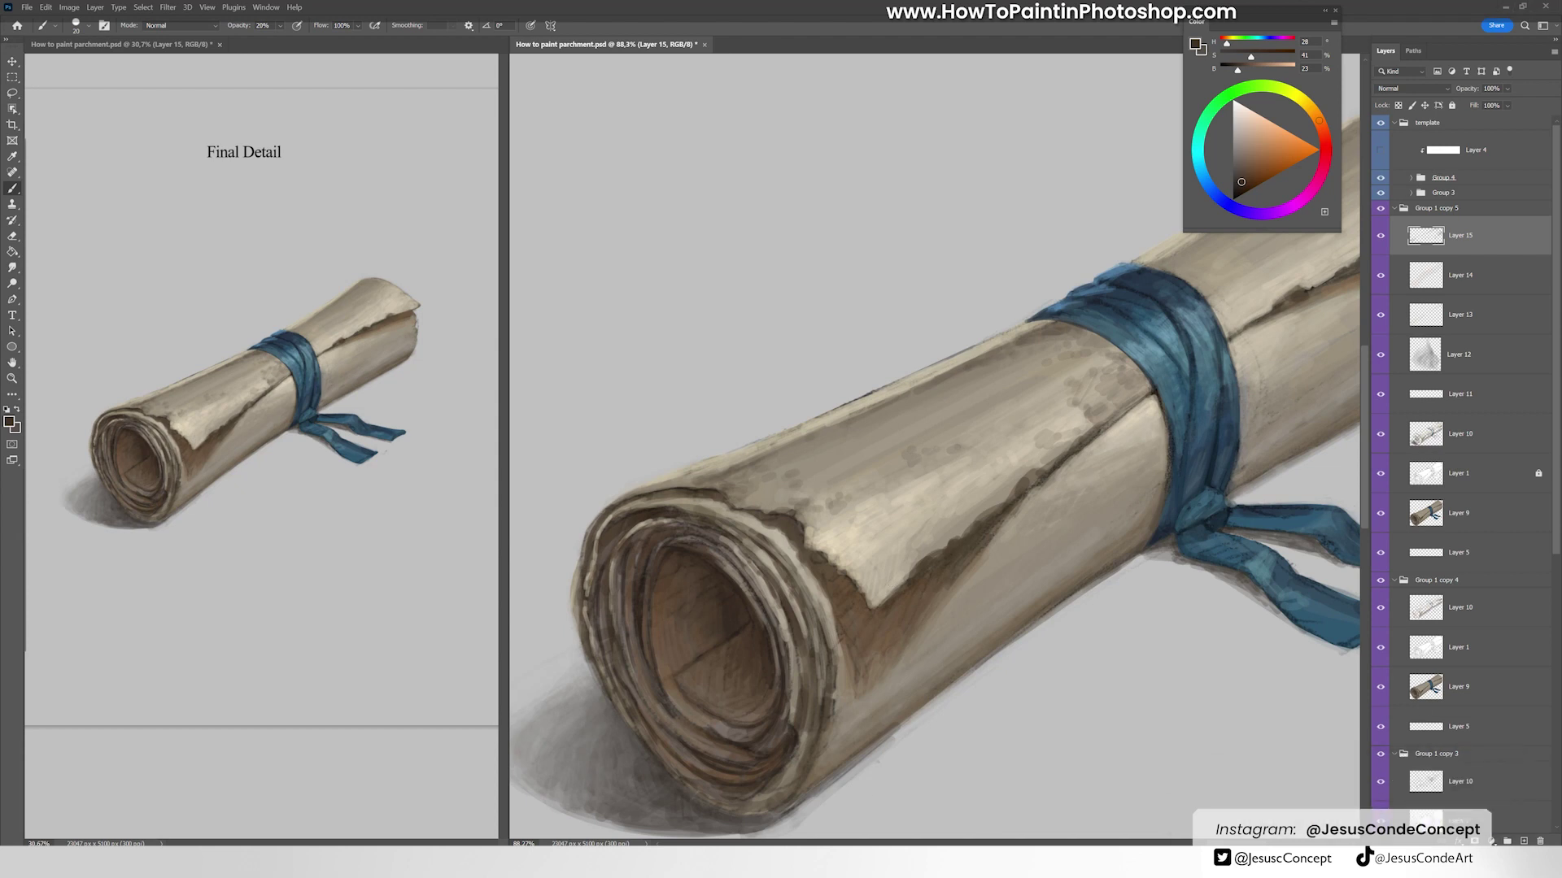
Step: Touch up the parchment's upper edge on both sides of the ribbon with sampled parchment tones at 40% opacity
alt+click(1006, 351)
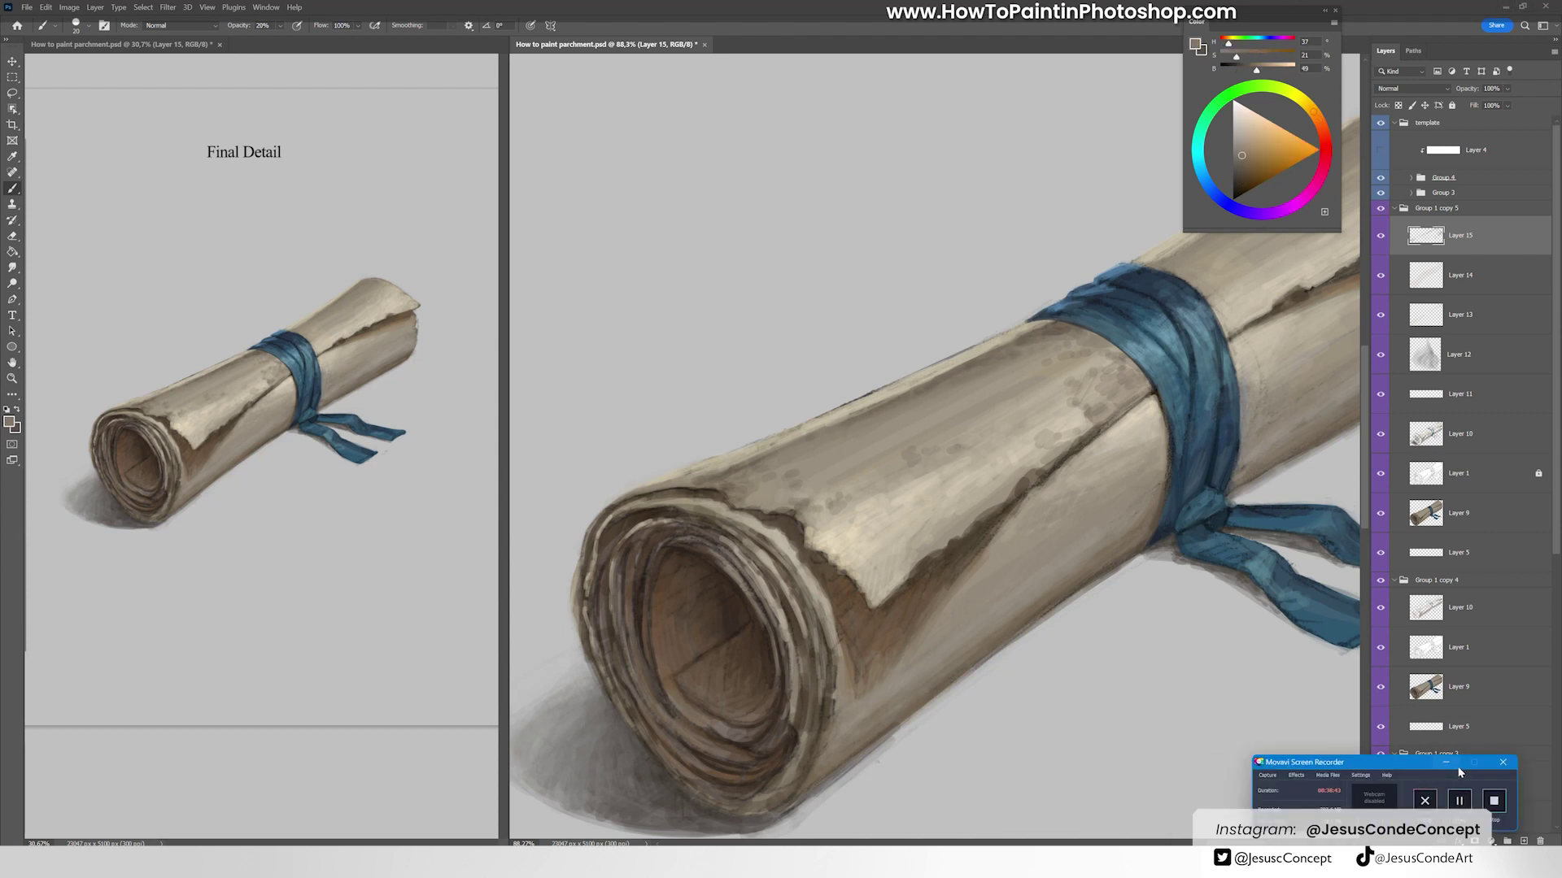
click(1453, 766)
drag(1225, 213, 953, 349)
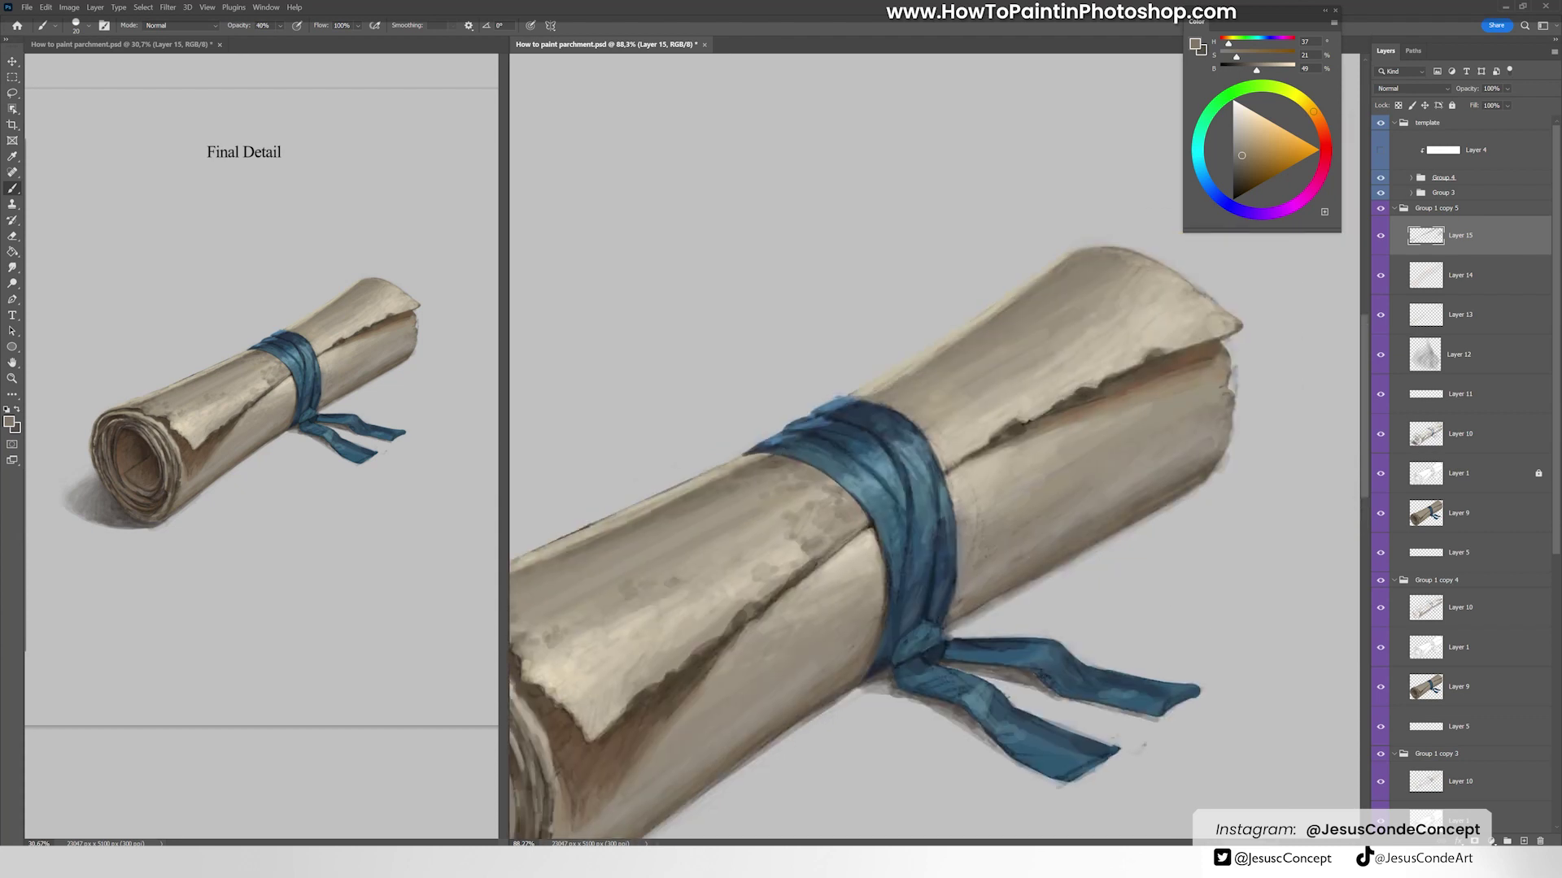
key(4)
alt+click(953, 350)
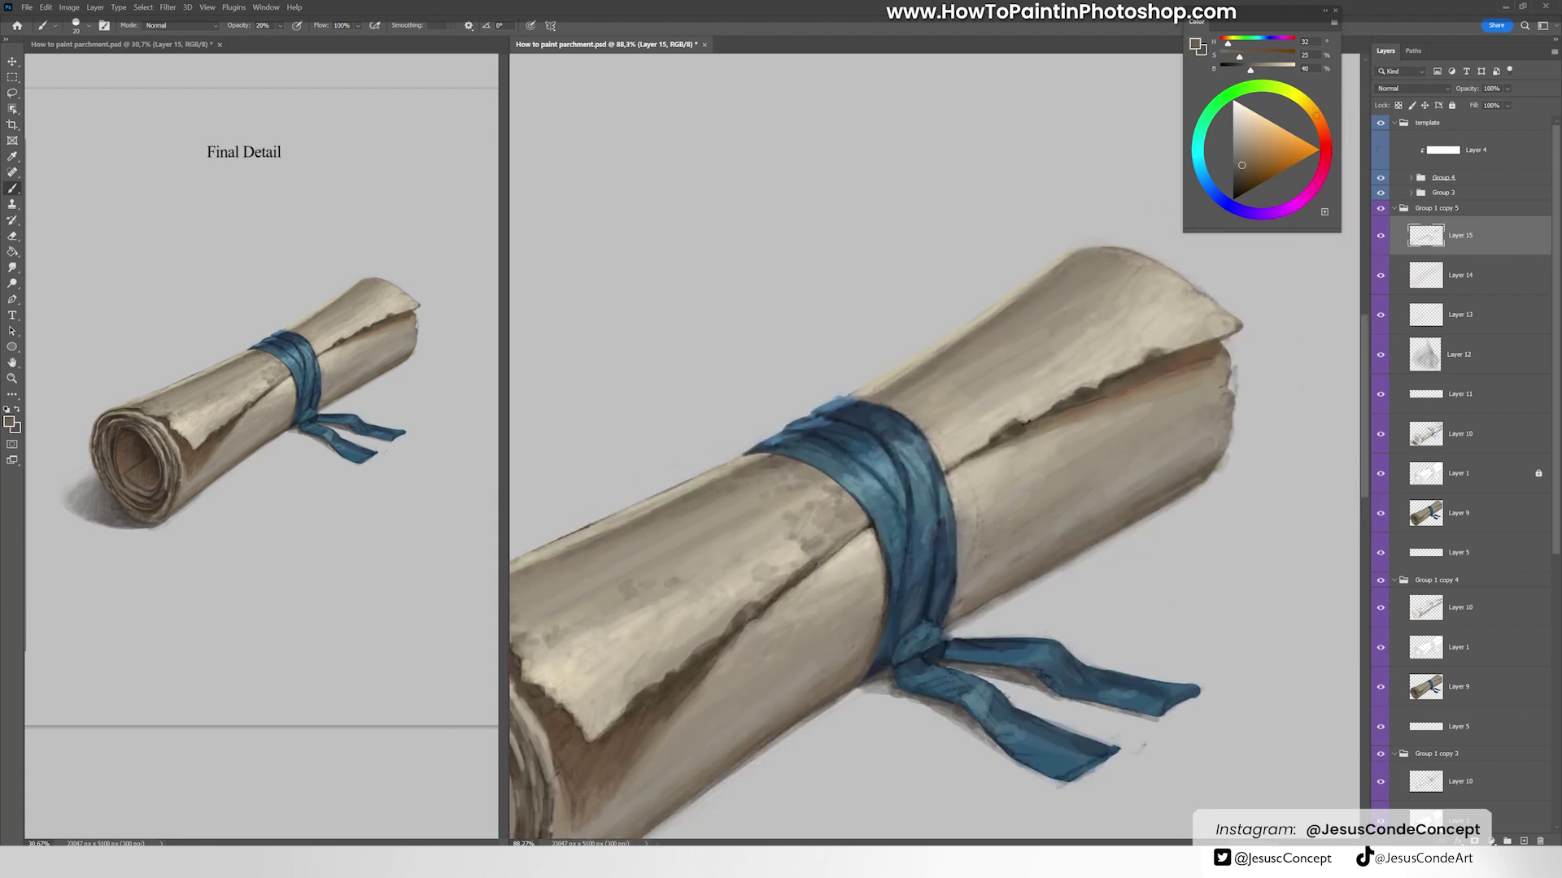
alt+click(760, 471)
drag(759, 471, 979, 390)
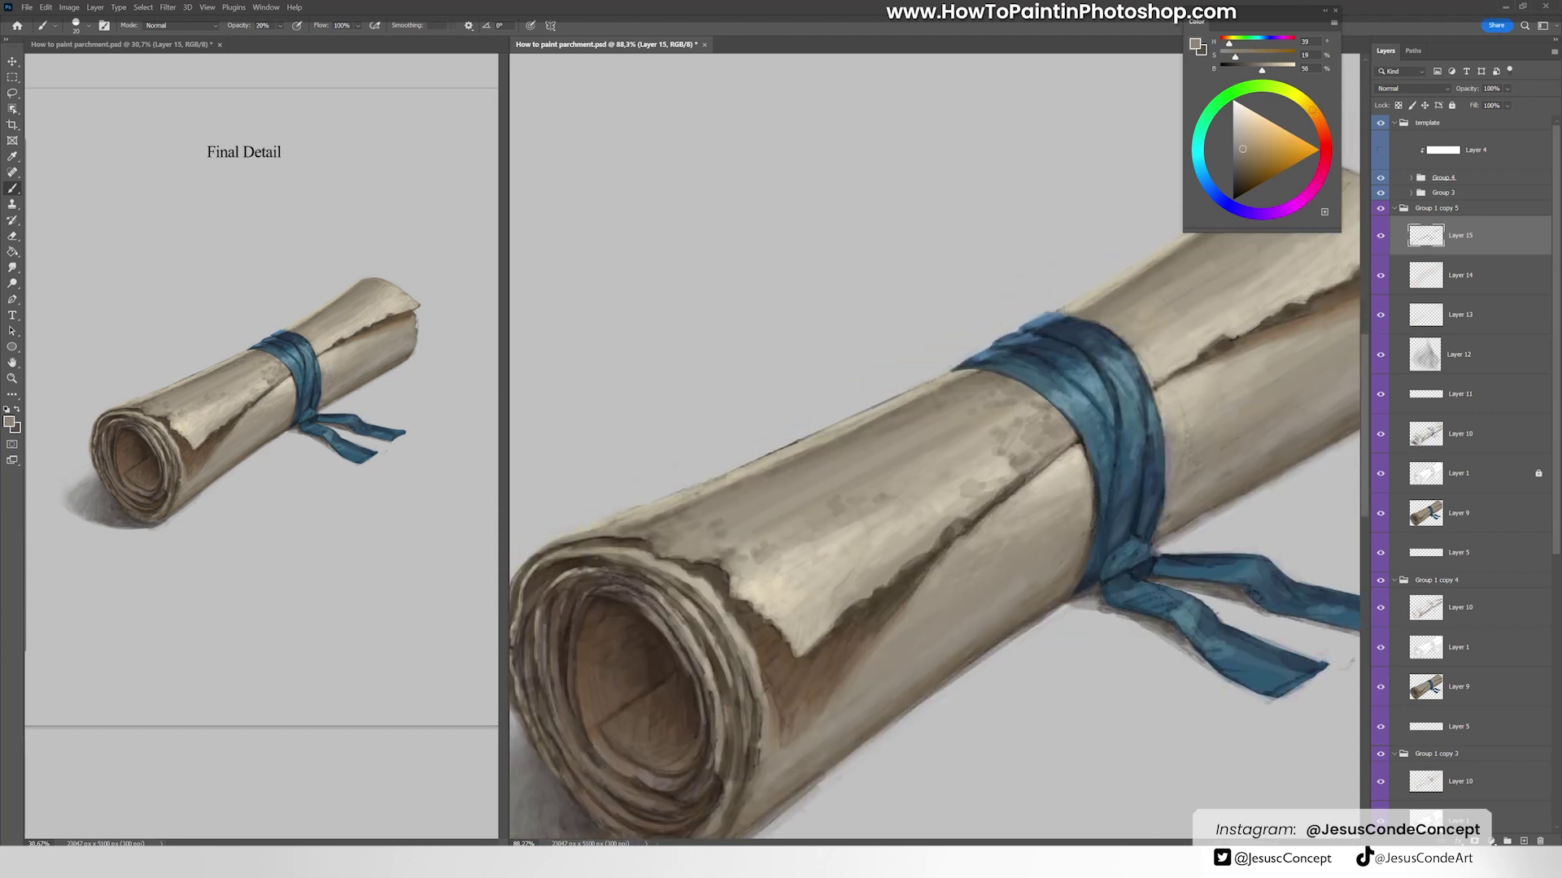
Step: Trim the parchment's upper contour between the rolled end and the ribbon with background grey at 70% opacity
key(7)
alt+click(773, 439)
drag(822, 425, 906, 380)
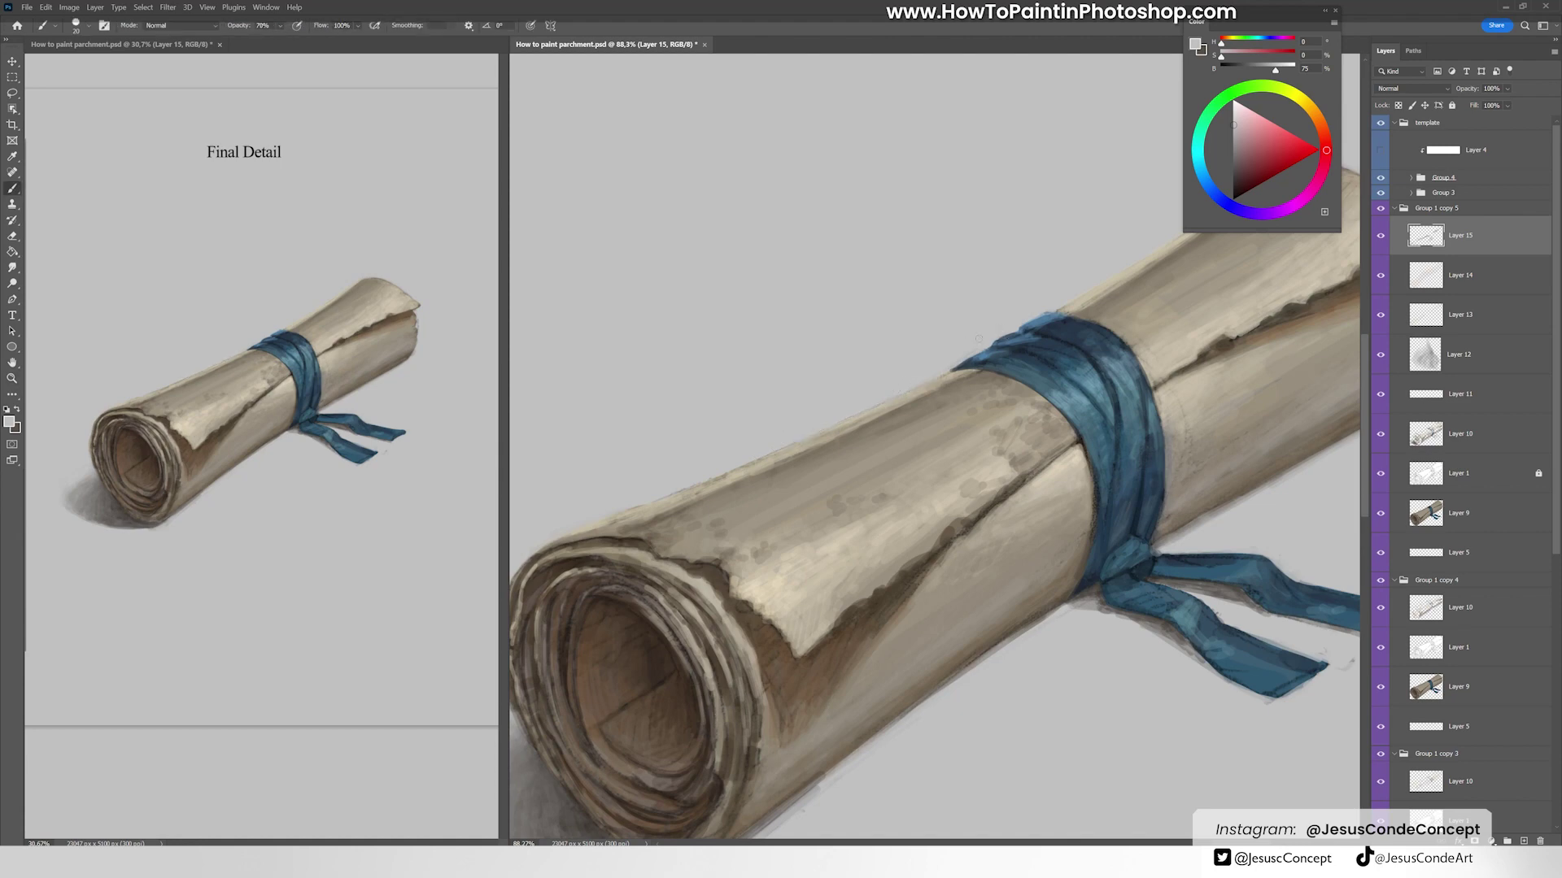
Step: Merge the five working layers down into Layer 10 and save the document
key(z)
drag(978, 339, 894, 338)
key(ctrl+e)
key(ctrl+e)
key(ctrl+e)
key(ctrl+e)
key(ctrl+e)
key(ctrl+s)
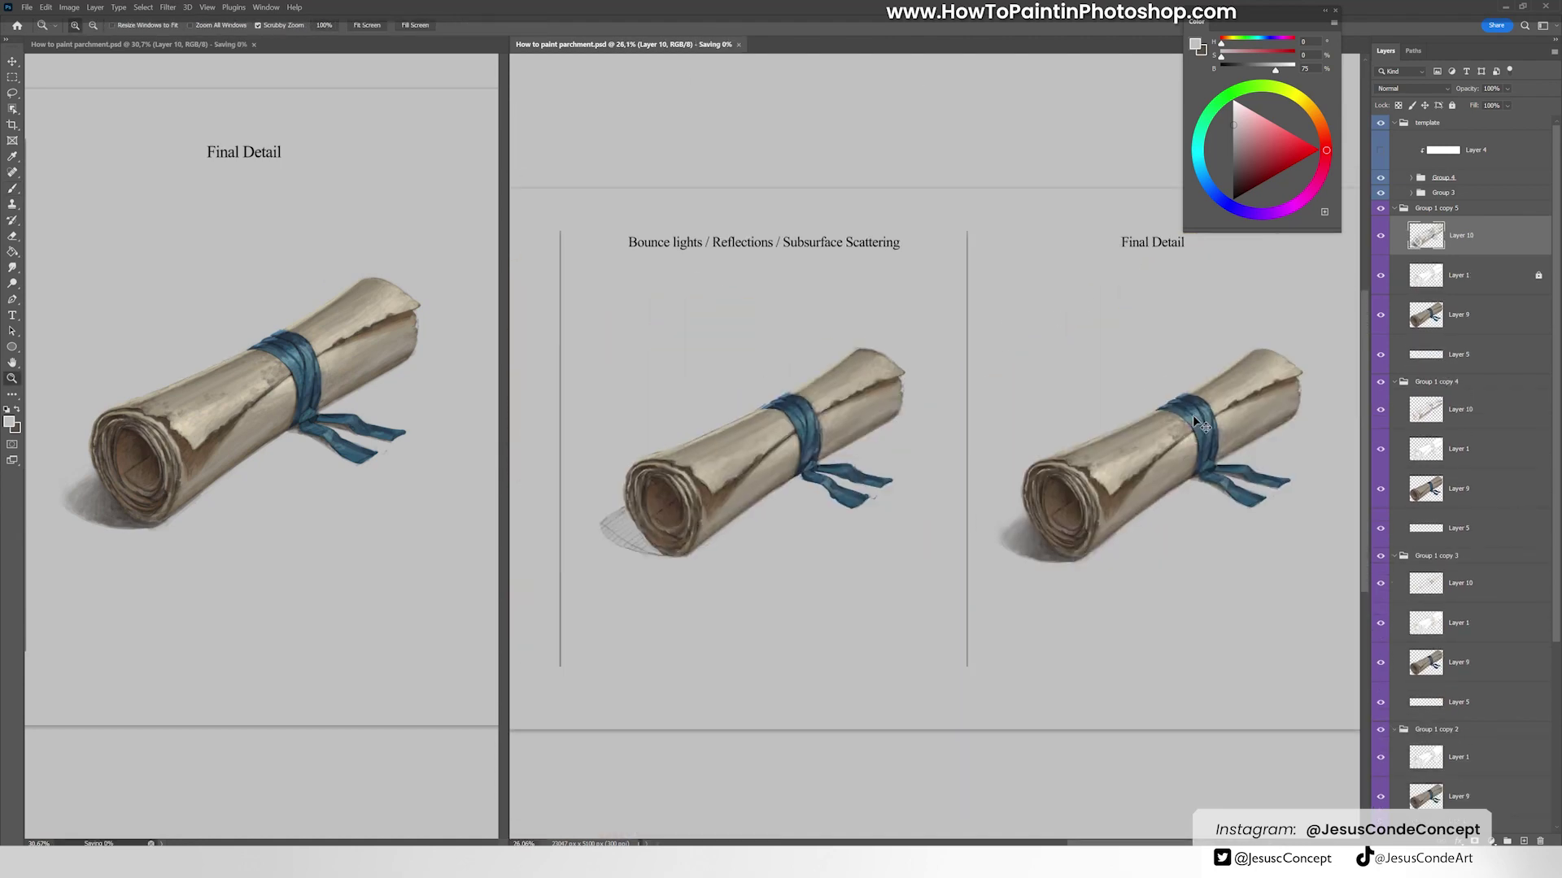
Step: Add a new layer and paint brown age spots at 30% opacity around the ribbon and on the flared end of the parchment
drag(1200, 423, 1285, 423)
key(b)
key(ctrl+shift+alt+n)
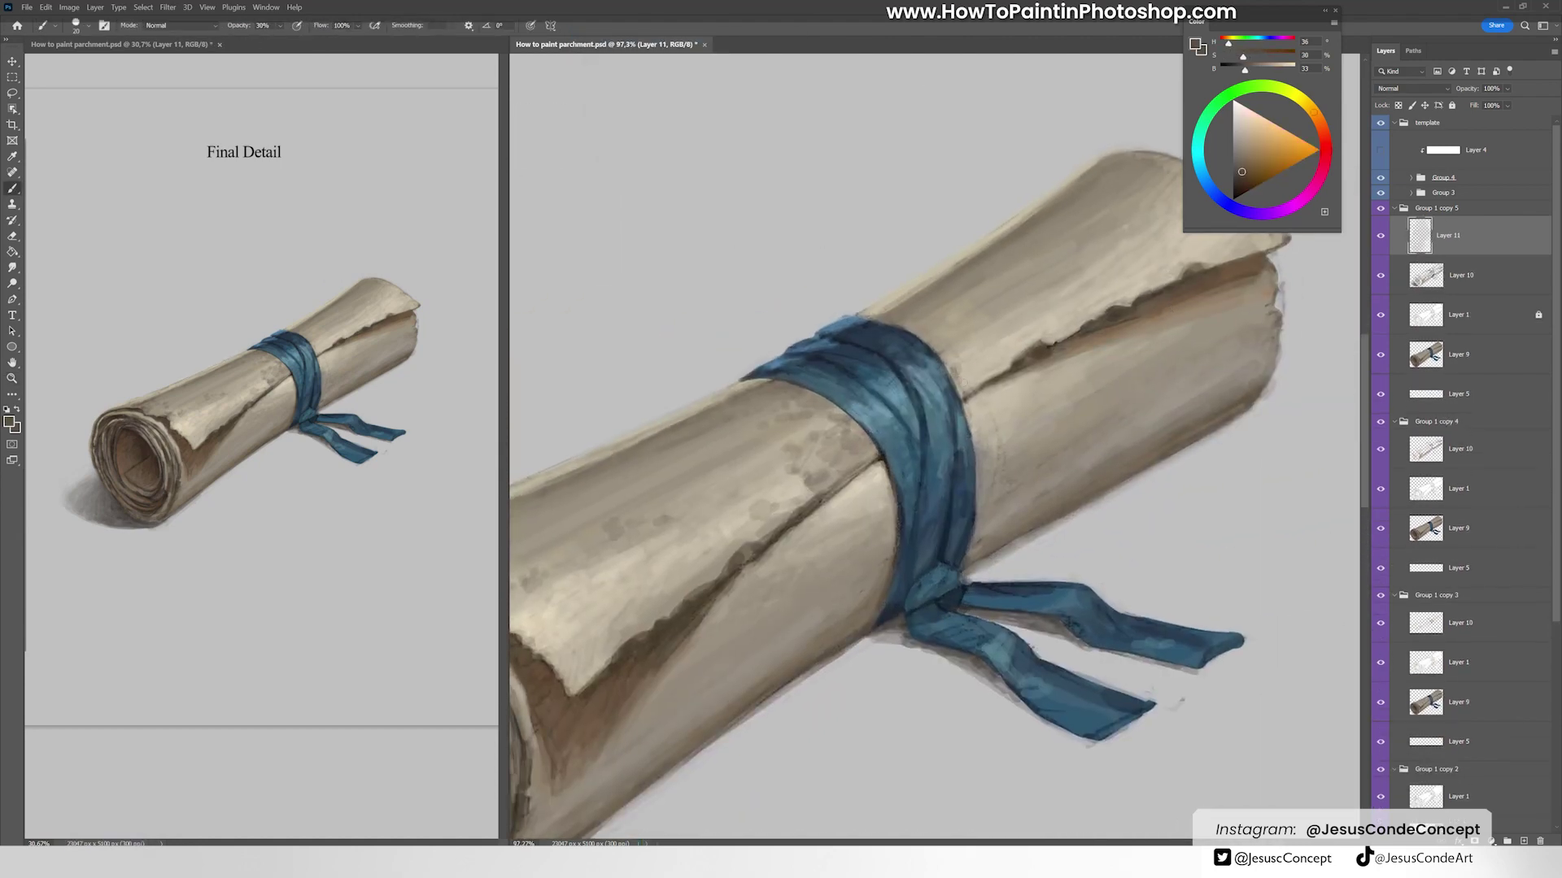
mouse_move(976, 386)
mouse_down()
mouse_move(950, 354)
mouse_move(1025, 329)
mouse_move(1049, 346)
mouse_up()
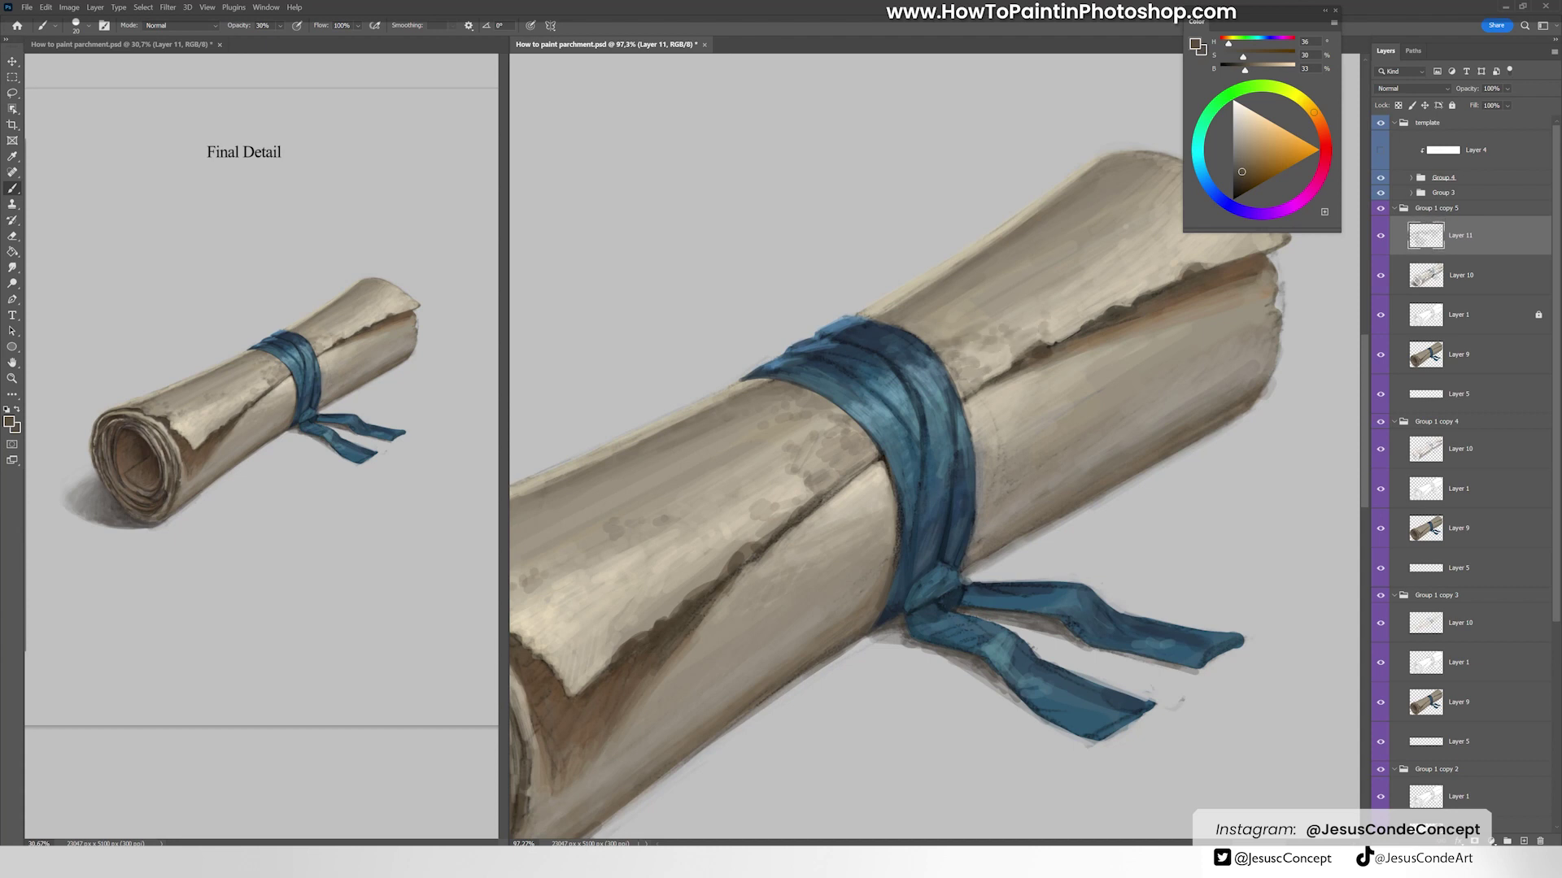
mouse_move(935, 342)
mouse_down()
mouse_move(962, 332)
mouse_move(874, 383)
mouse_up()
mouse_move(1065, 204)
mouse_down()
mouse_move(1127, 254)
mouse_move(1147, 228)
mouse_move(1192, 295)
mouse_up()
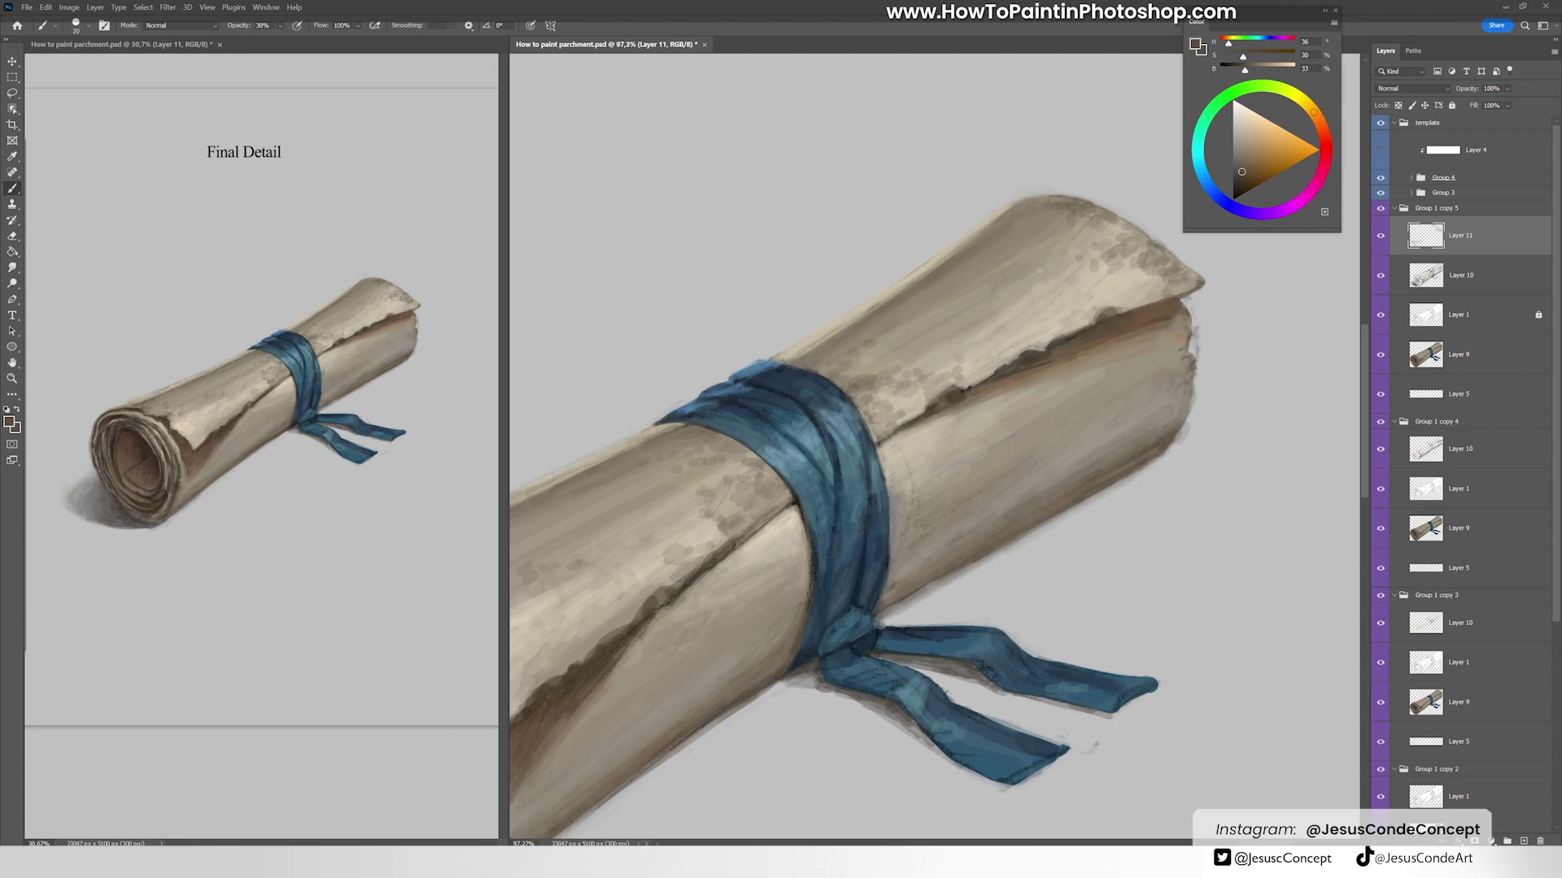
drag(1058, 406, 1031, 445)
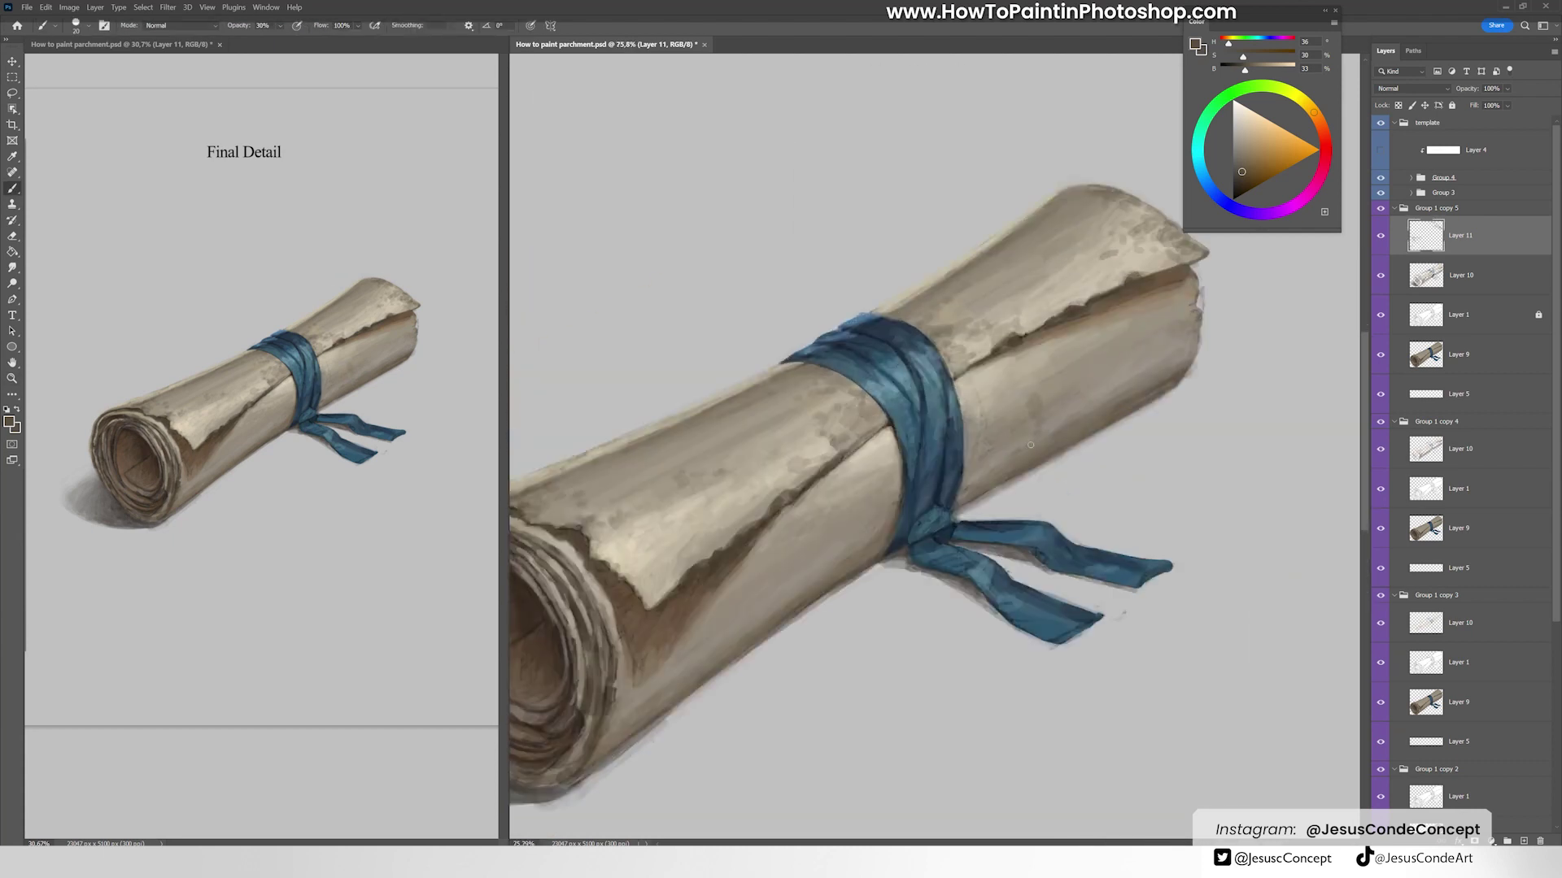
click(1381, 235)
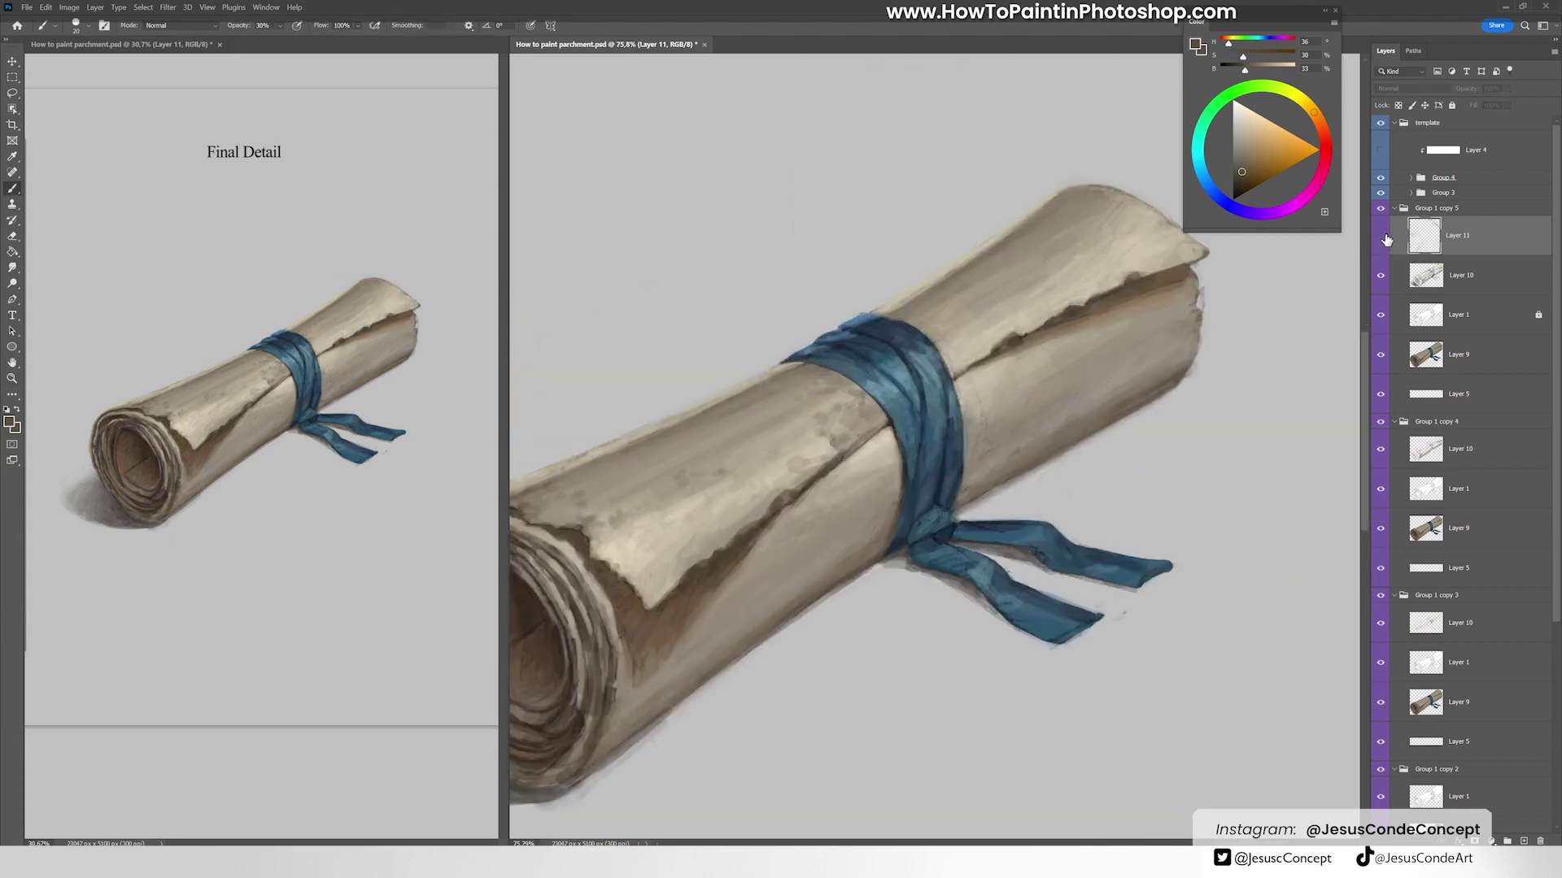
click(1380, 235)
Step: Paint age spots in a darker sampled brown along the parchment's lower side, on both sides of the ribbon
alt+click(1058, 399)
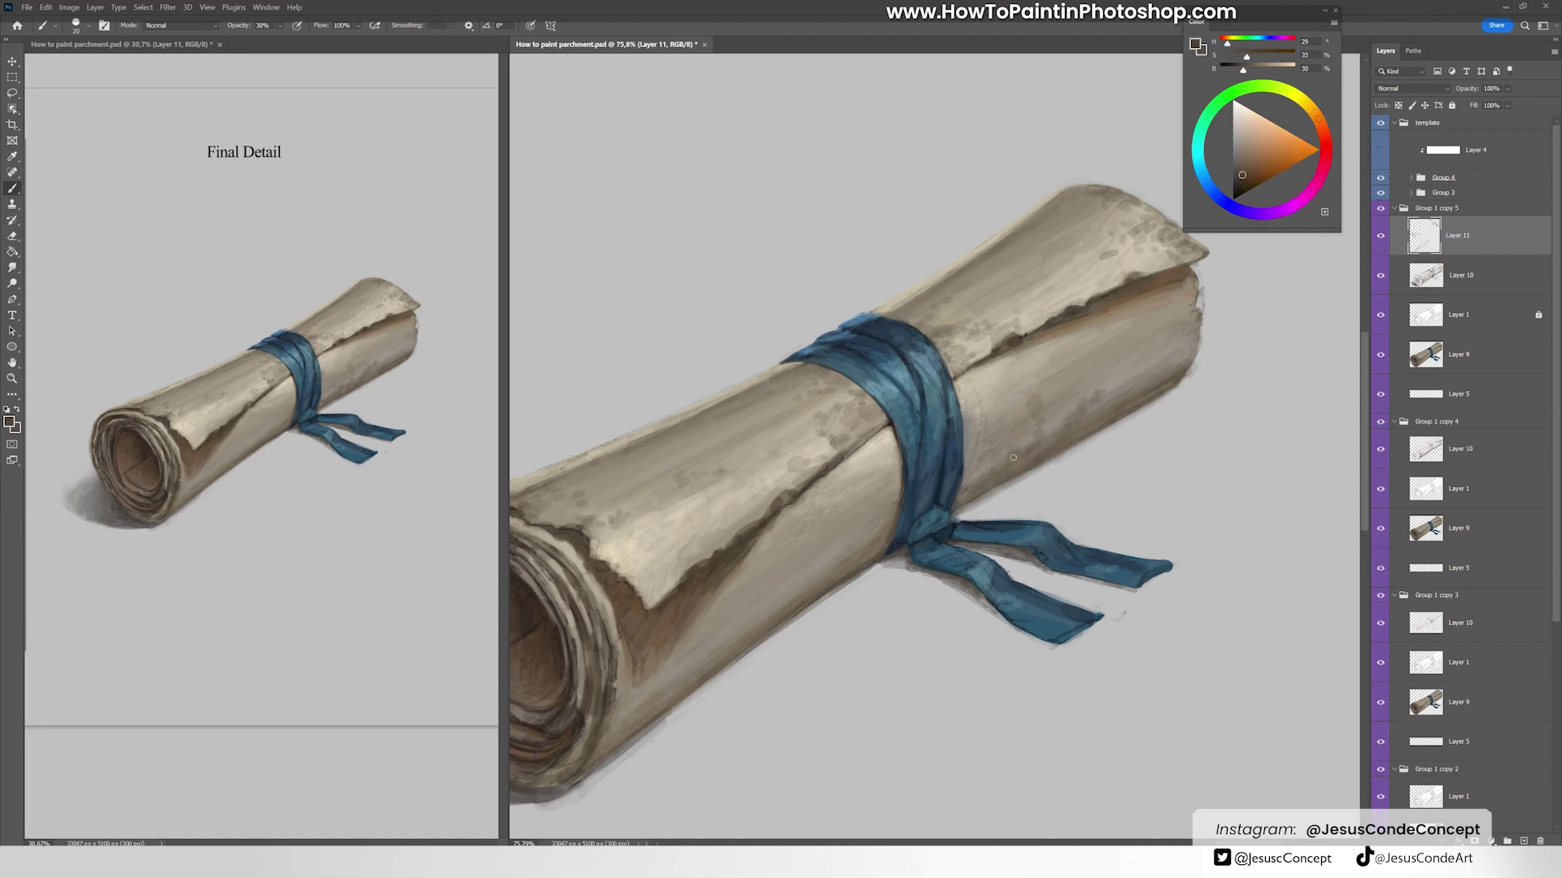
drag(785, 558, 864, 458)
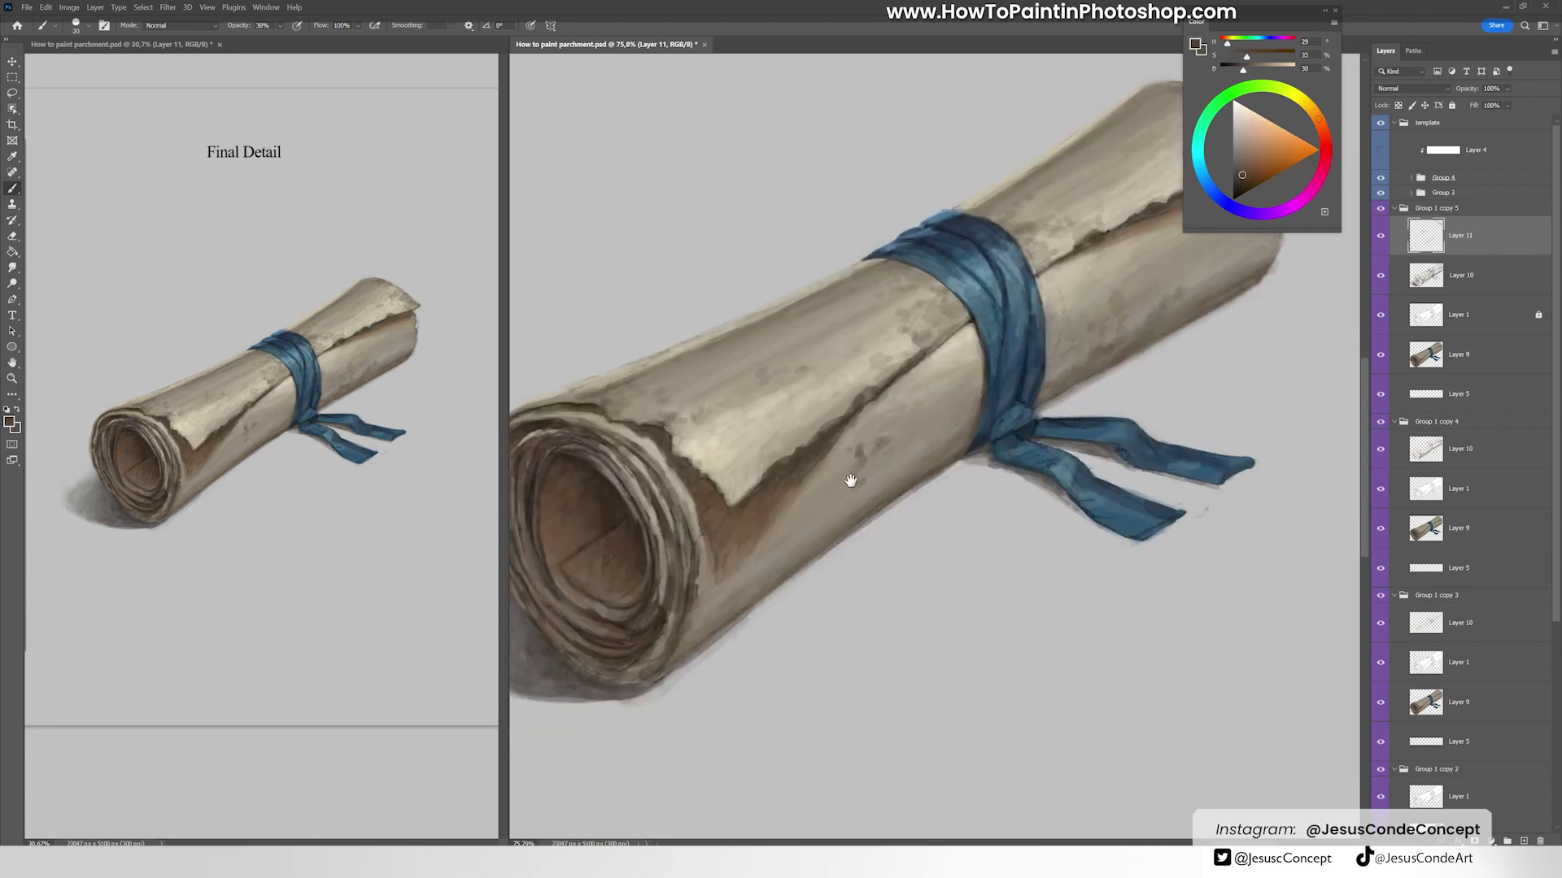
mouse_move(763, 563)
mouse_down()
mouse_move(719, 633)
mouse_move(685, 645)
mouse_up()
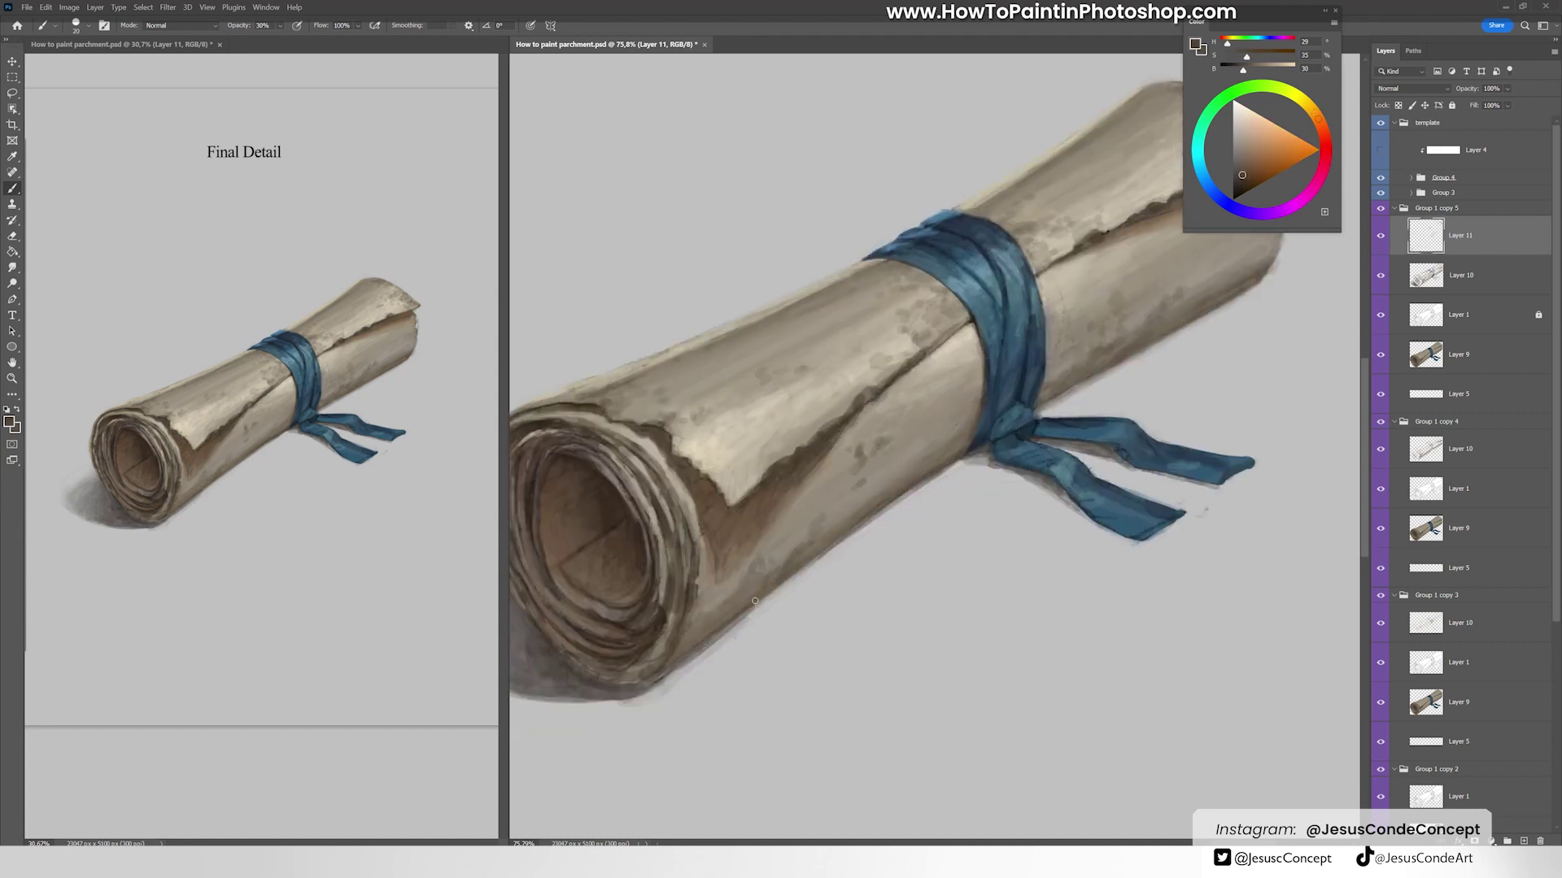
Step: Paint subtle age spots in sampled parchment browns on the lower body near the rolled end at 30% opacity and save the document
alt+click(774, 473)
alt+click(730, 559)
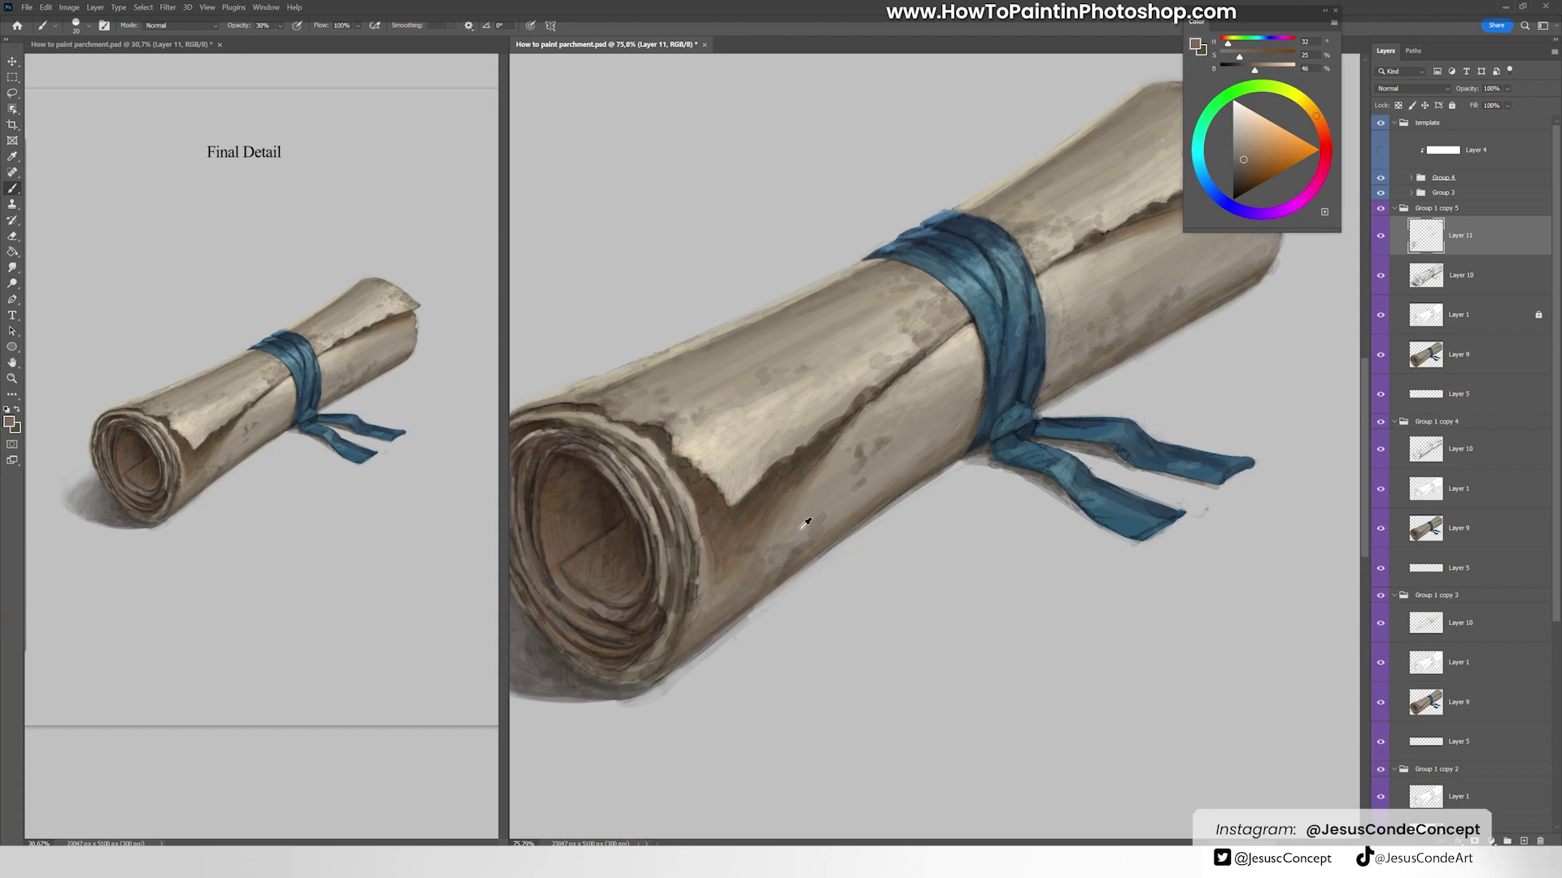
alt+click(805, 523)
key(z)
drag(961, 449, 813, 449)
key(ctrl+s)
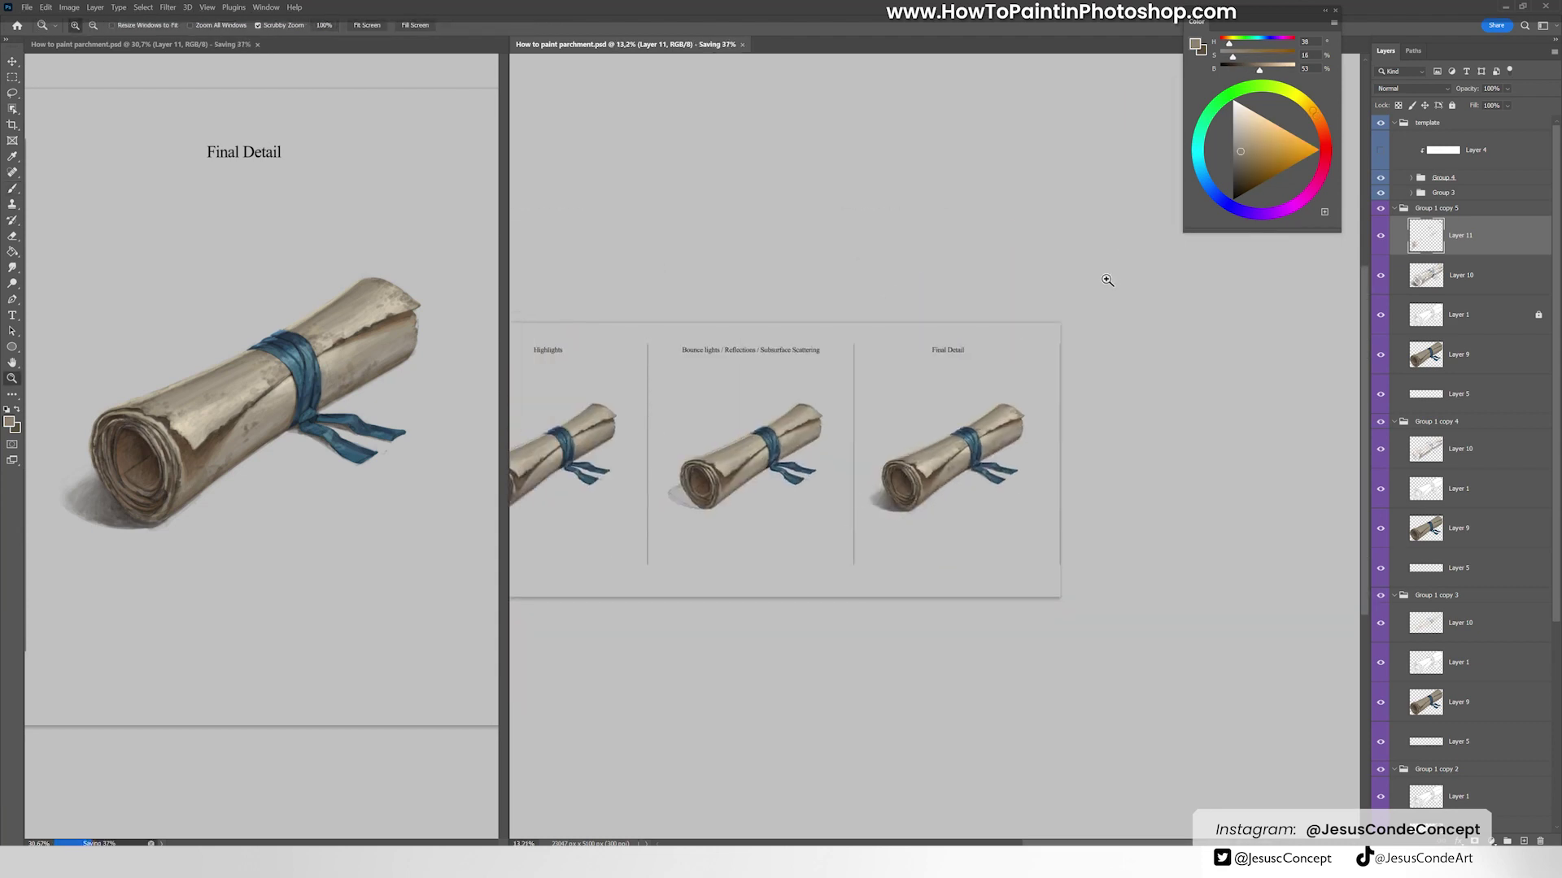
Step: Paint small dark tears along the parchment's overlapping edge on both sides of the ribbon in sampled dark brown at 90% opacity
drag(1033, 402, 1202, 272)
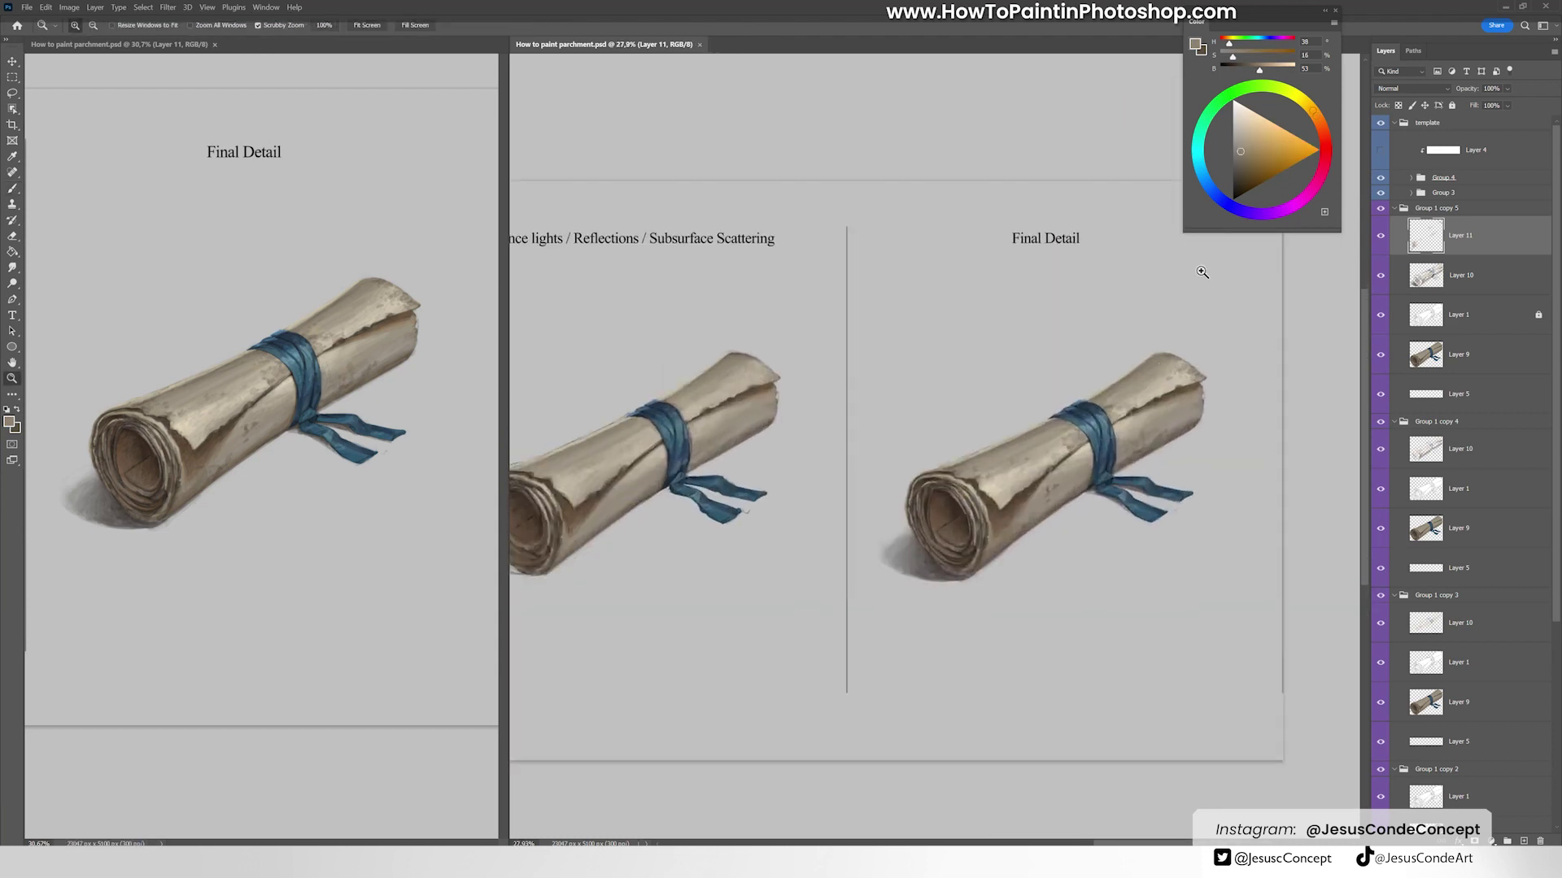
drag(1072, 458, 1139, 456)
key(b)
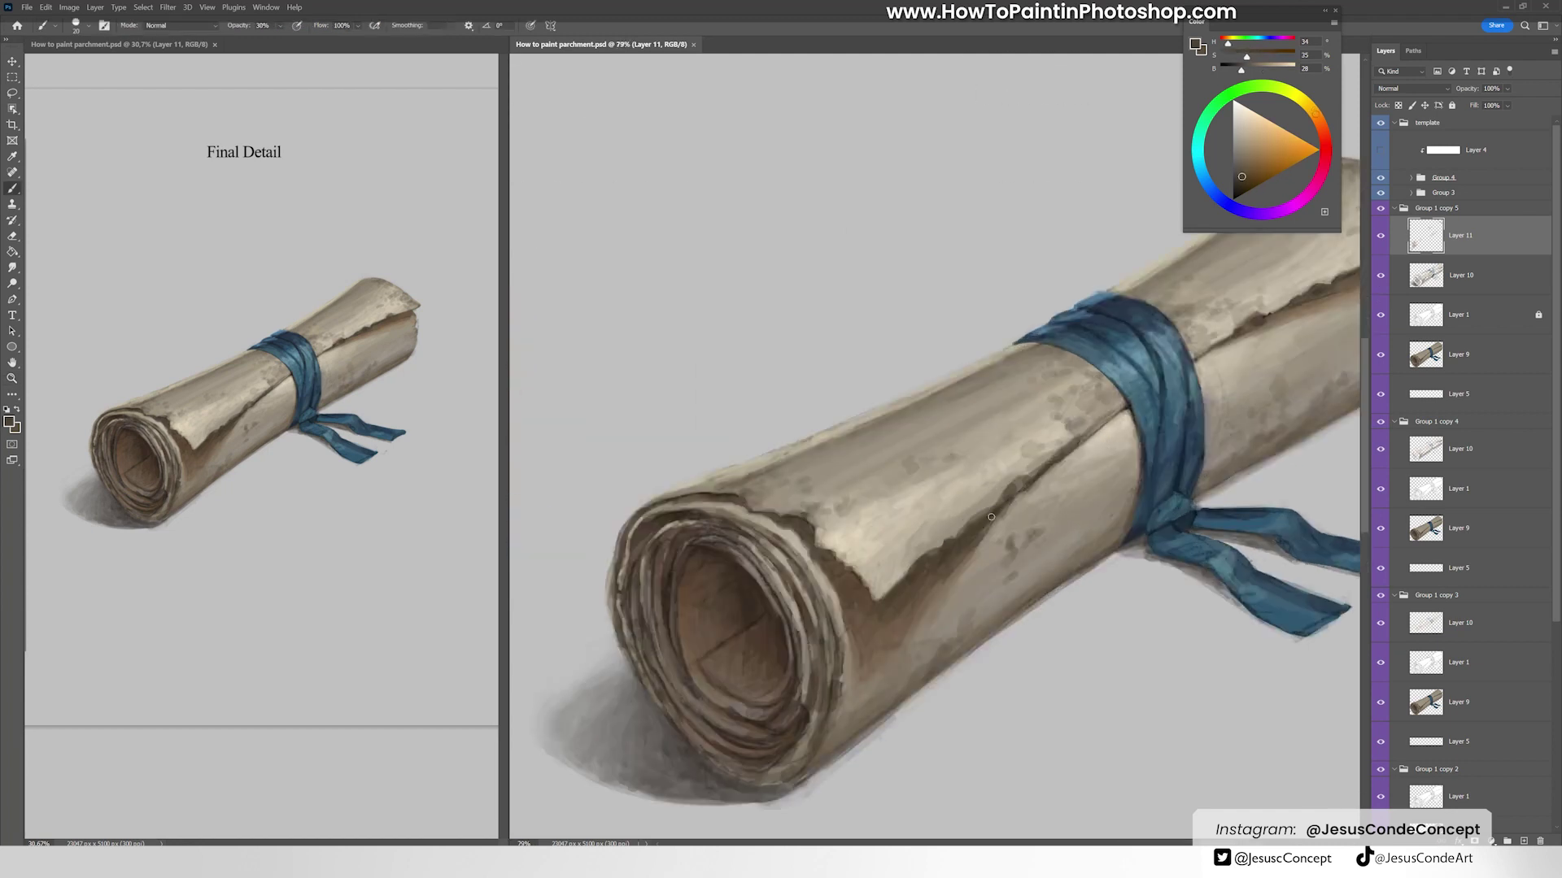
alt+click(995, 511)
alt+click(984, 513)
key(9)
drag(1116, 383, 945, 448)
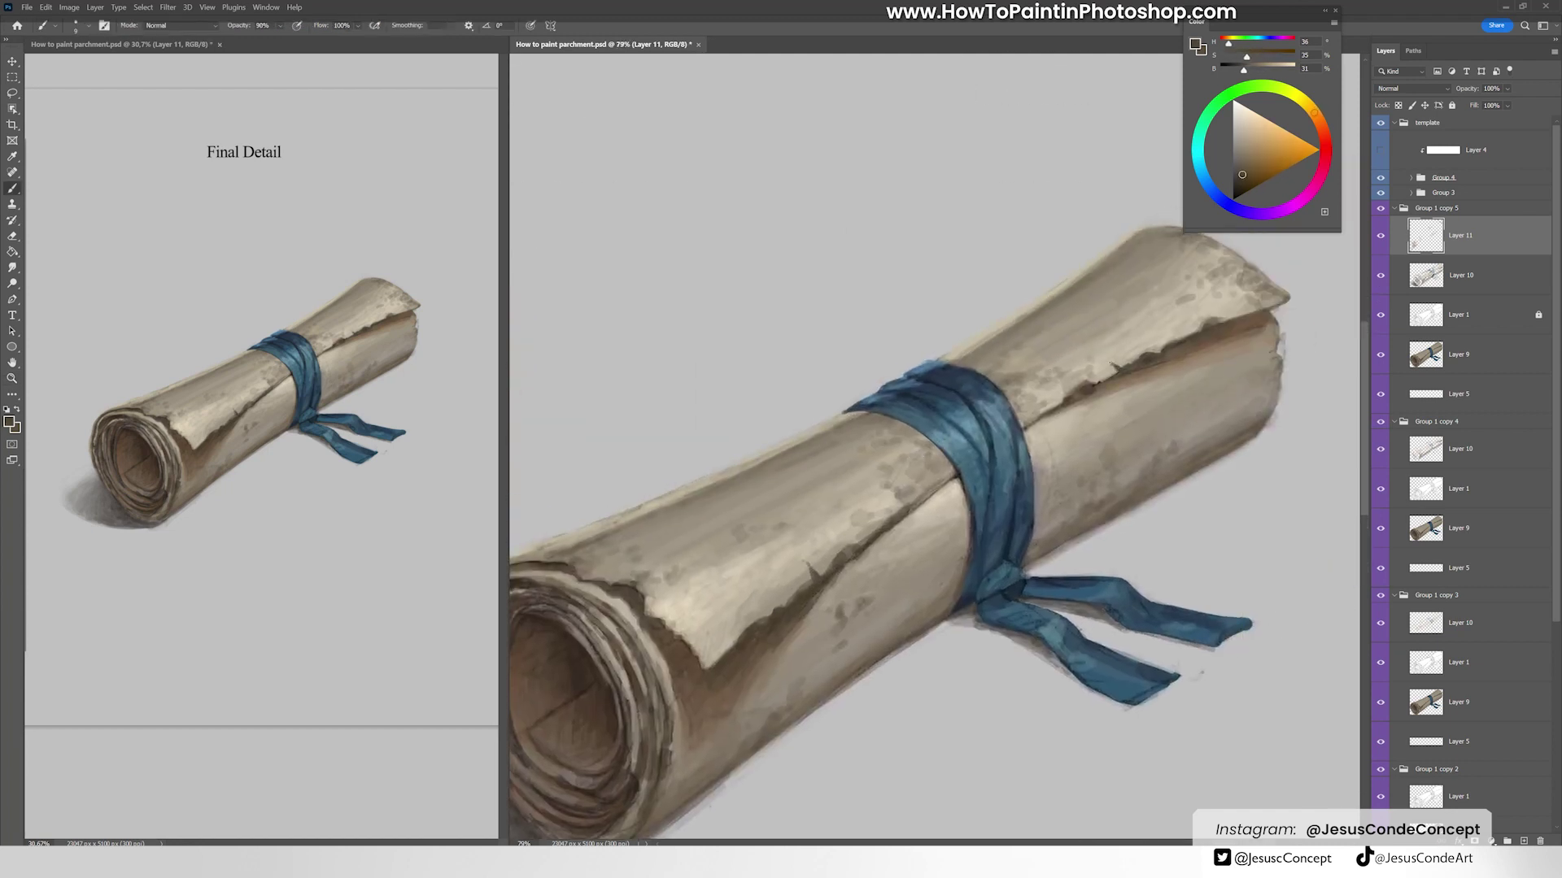
Step: Blend the torn edge beside the ribbon toward the flared end with sampled light parchment tones and save the document
alt+click(1095, 400)
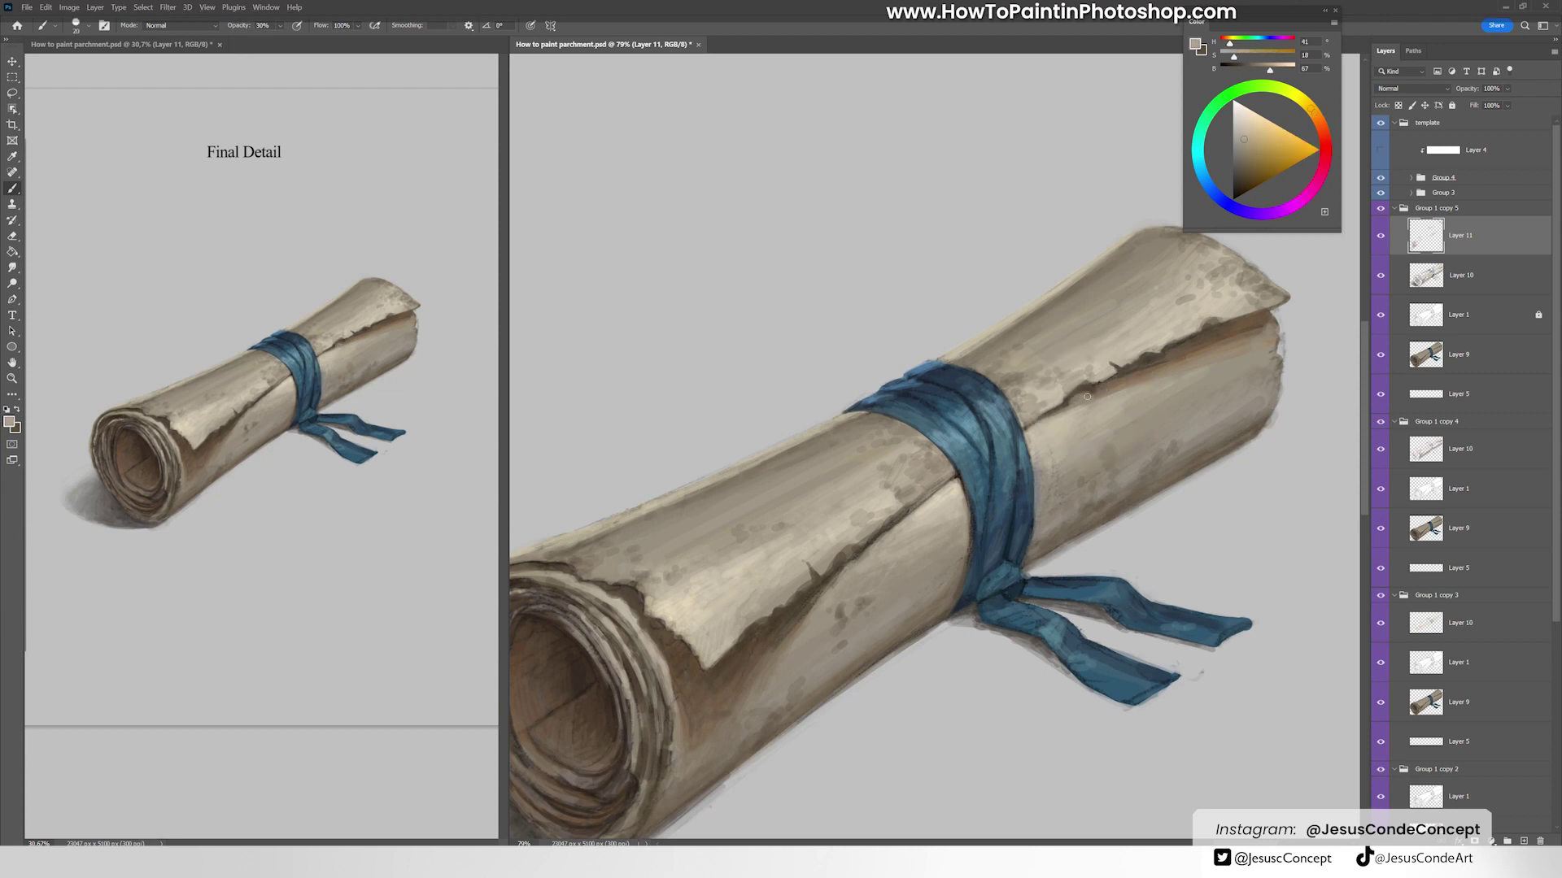
alt+click(1070, 411)
key(z)
scroll(1155, 358, down, 5)
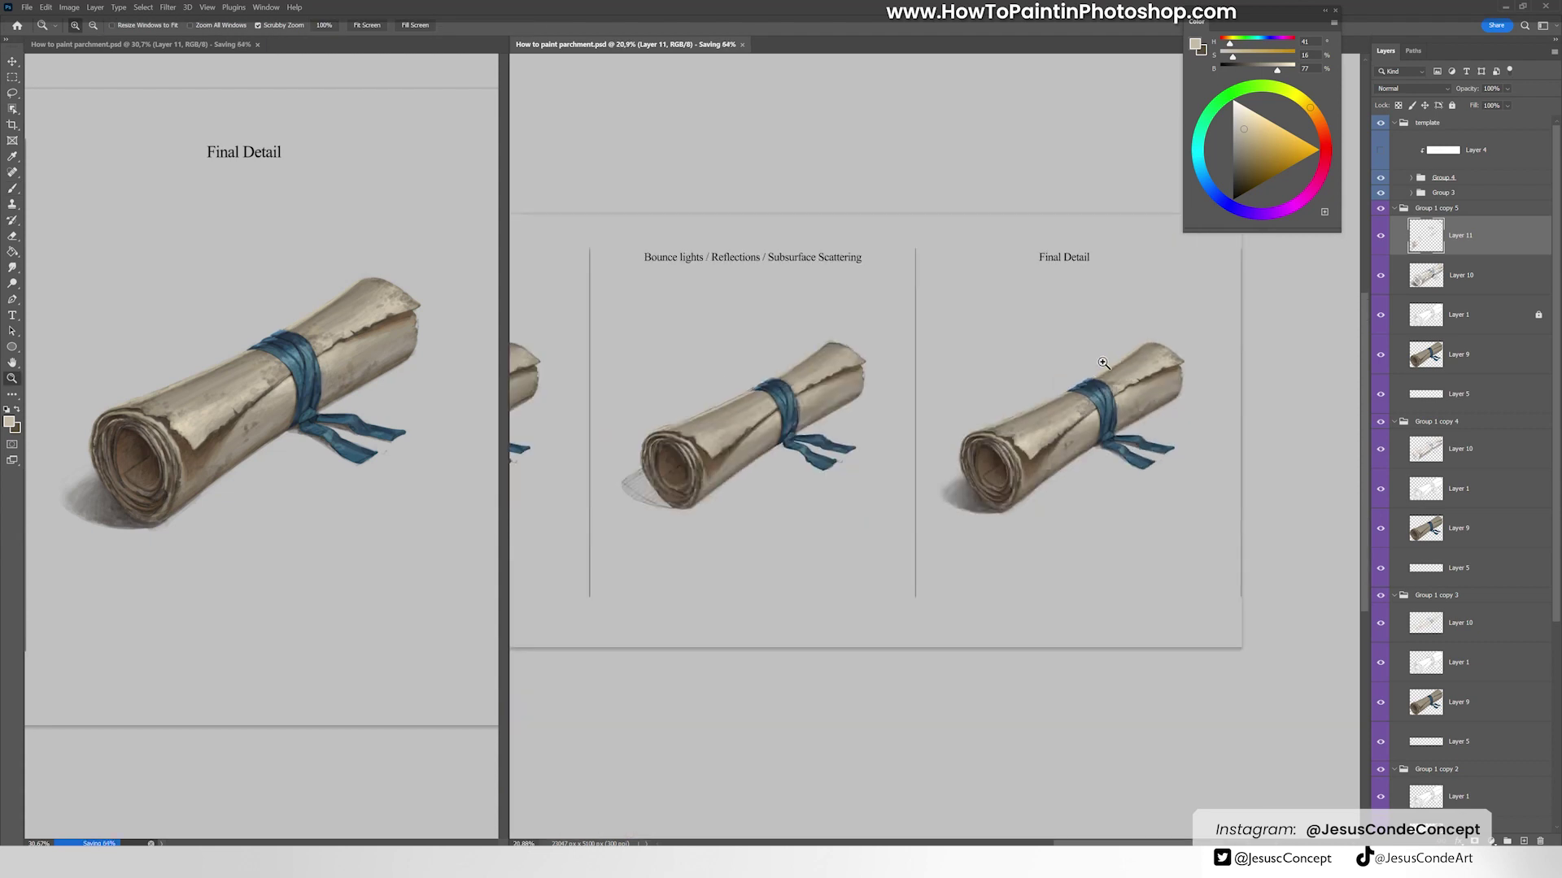
scroll(1098, 419, up, 7)
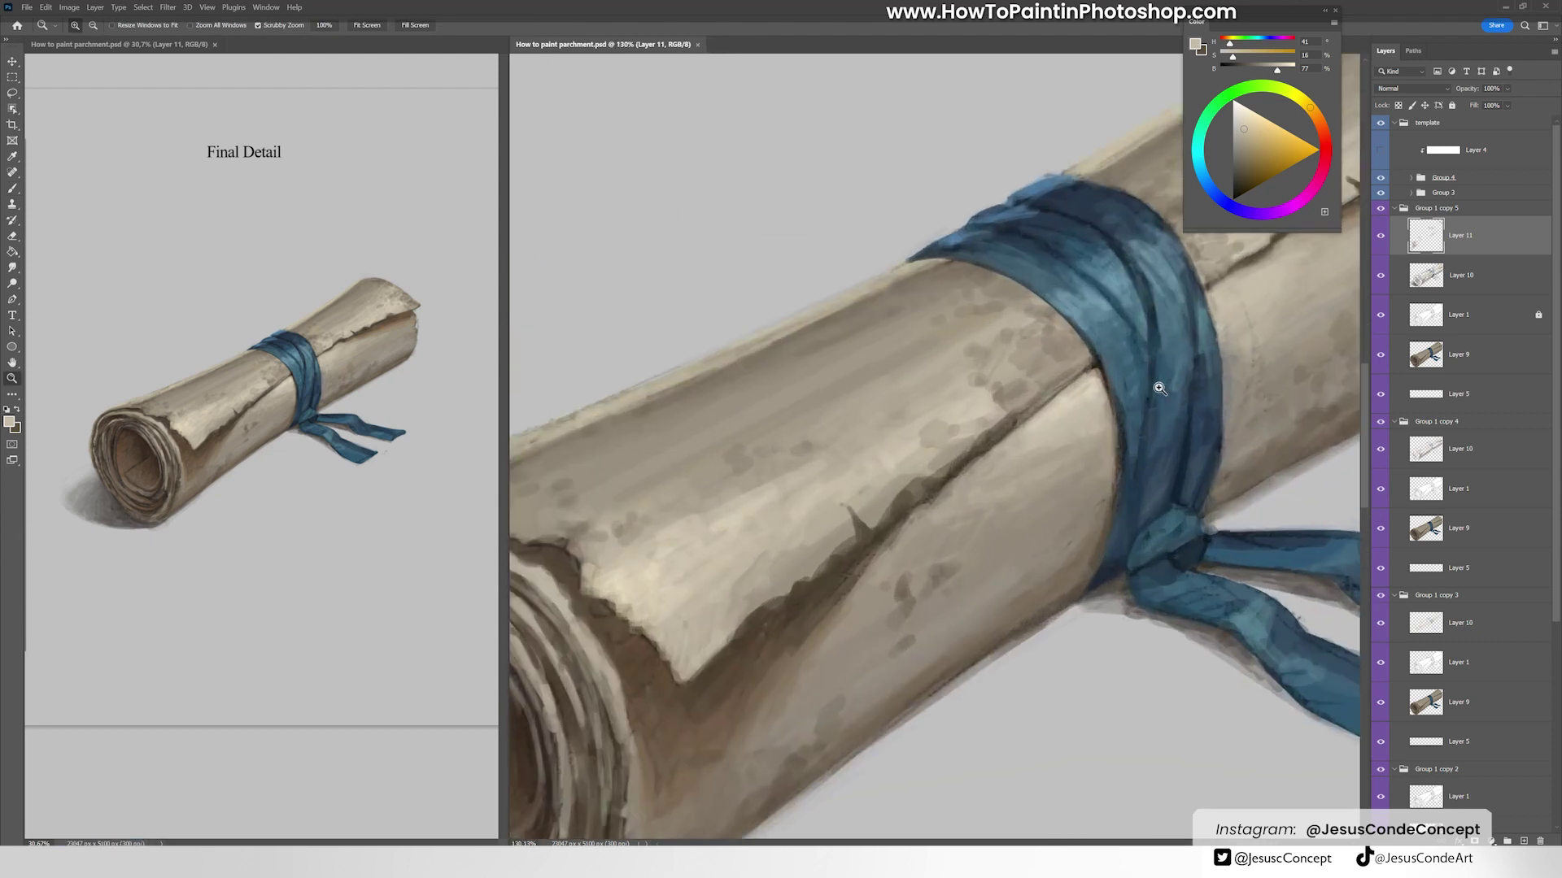
Step: Refine the overlapping edge between the small tear and the ribbon with a smaller brush and sampled parchment tones at 60% opacity
key(b)
alt+click(1011, 436)
mouse_move(1012, 425)
mouse_down()
mouse_move(952, 480)
mouse_move(1090, 370)
mouse_move(985, 448)
mouse_up()
alt+click(945, 472)
key(bracketleft)
alt+click(1007, 432)
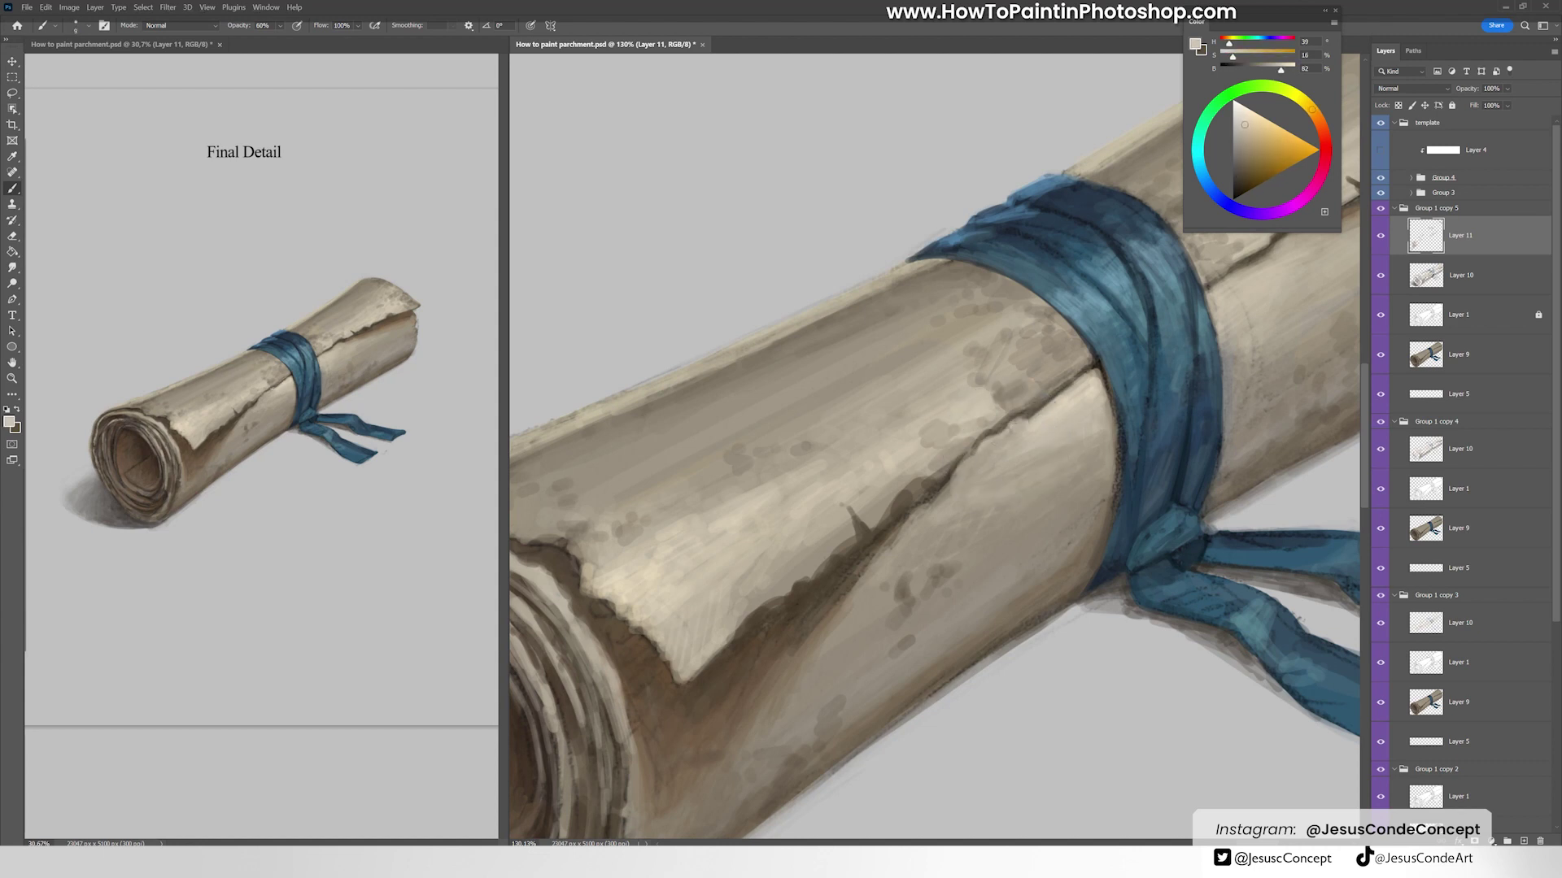
Step: Refine the rim and layered edges of the parchment's rolled end with sampled beige tones at 60% opacity and save the document
key(z)
key(ctrl+0)
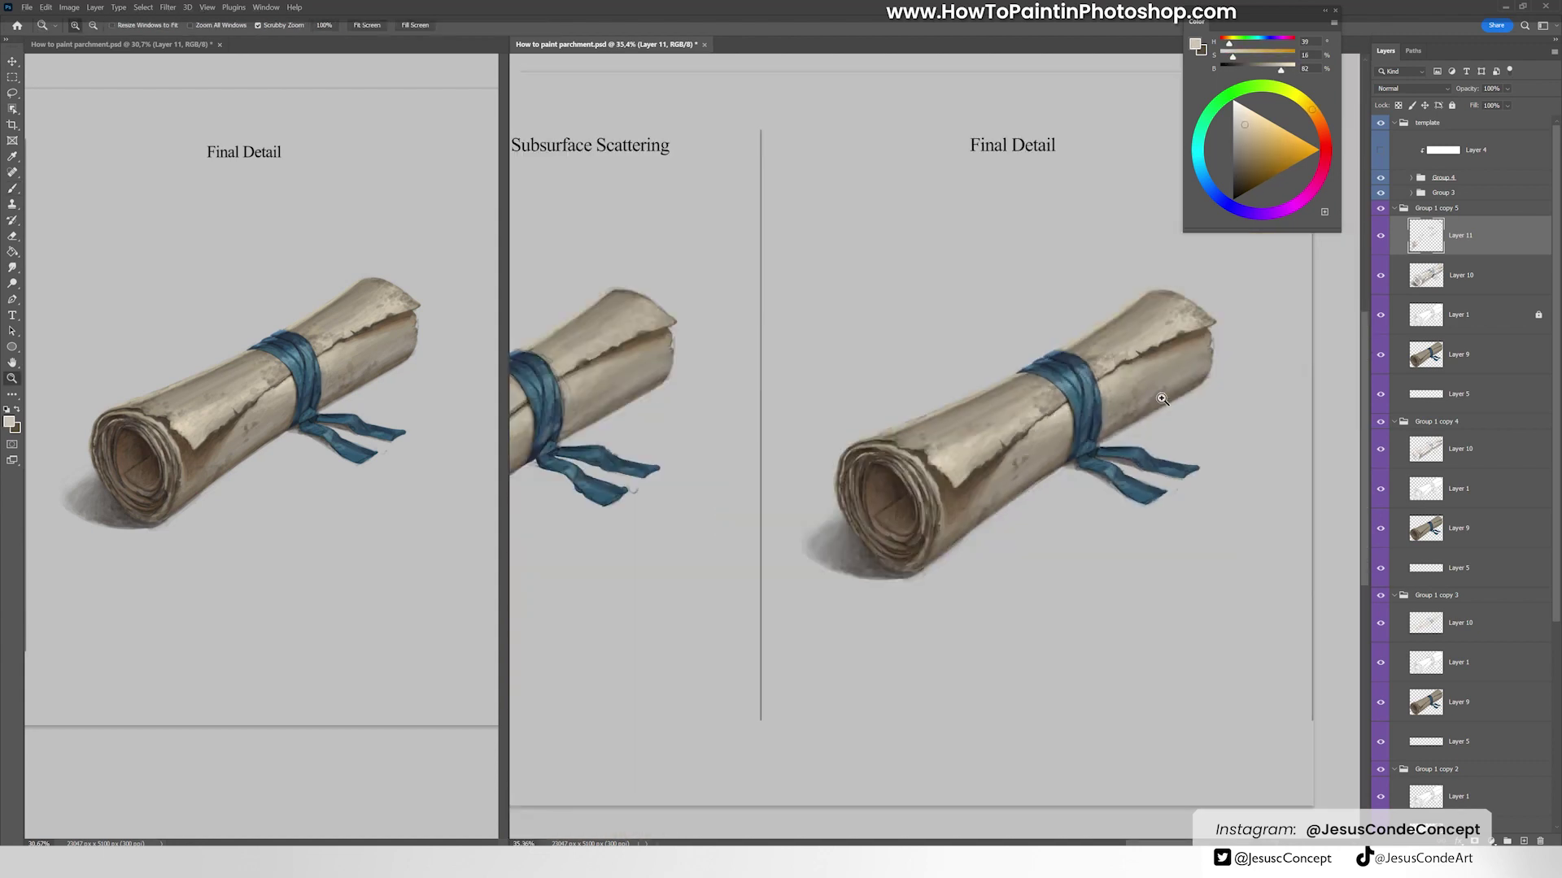
drag(903, 444, 976, 443)
key(b)
alt+click(866, 521)
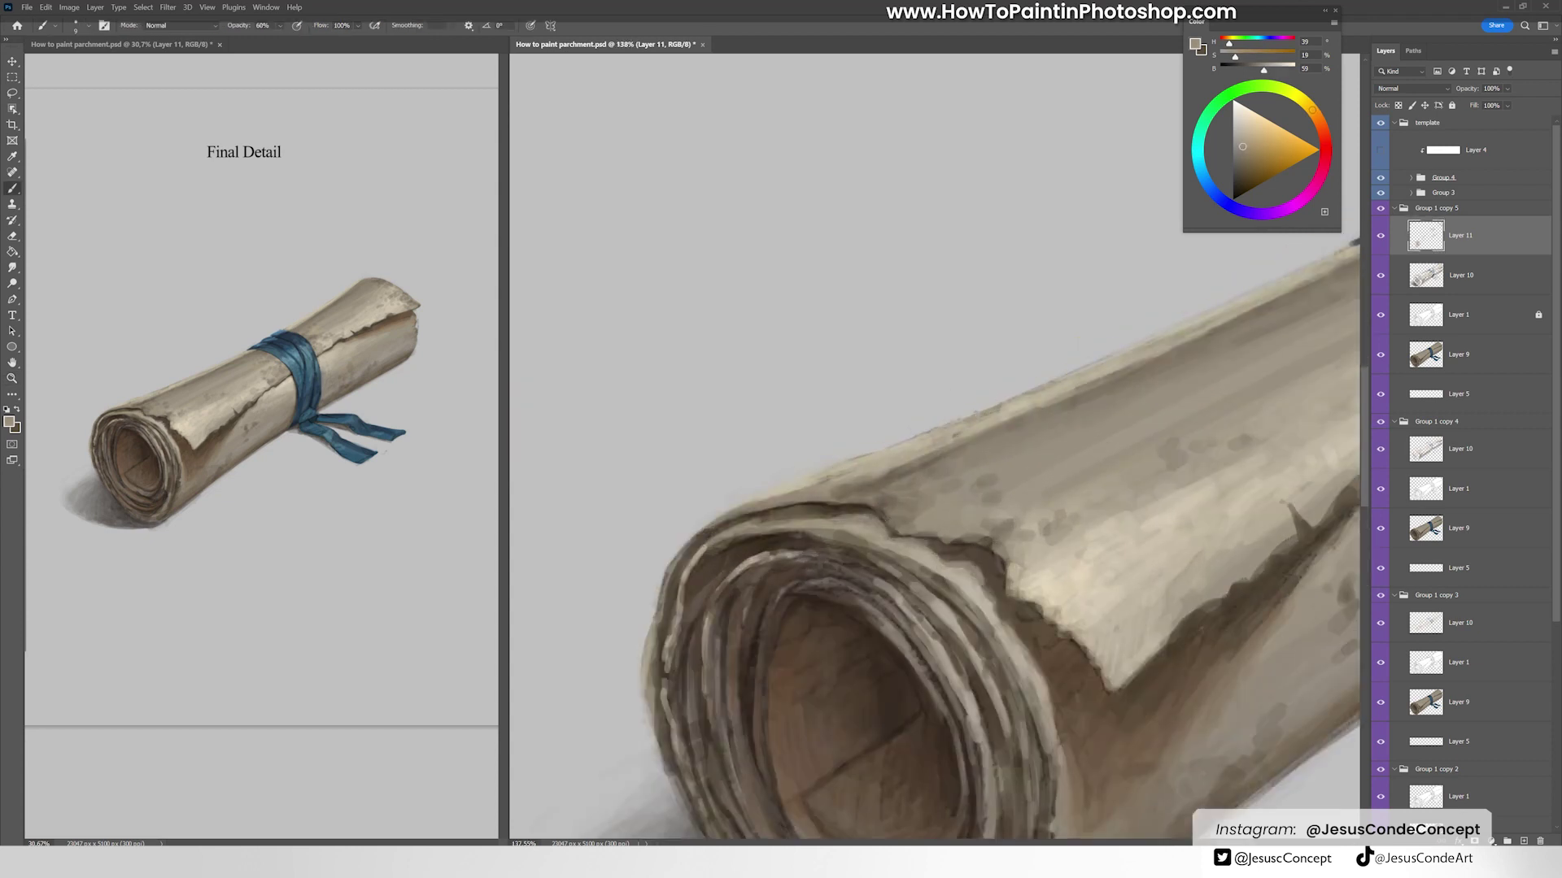
alt+click(1009, 606)
alt+click(979, 593)
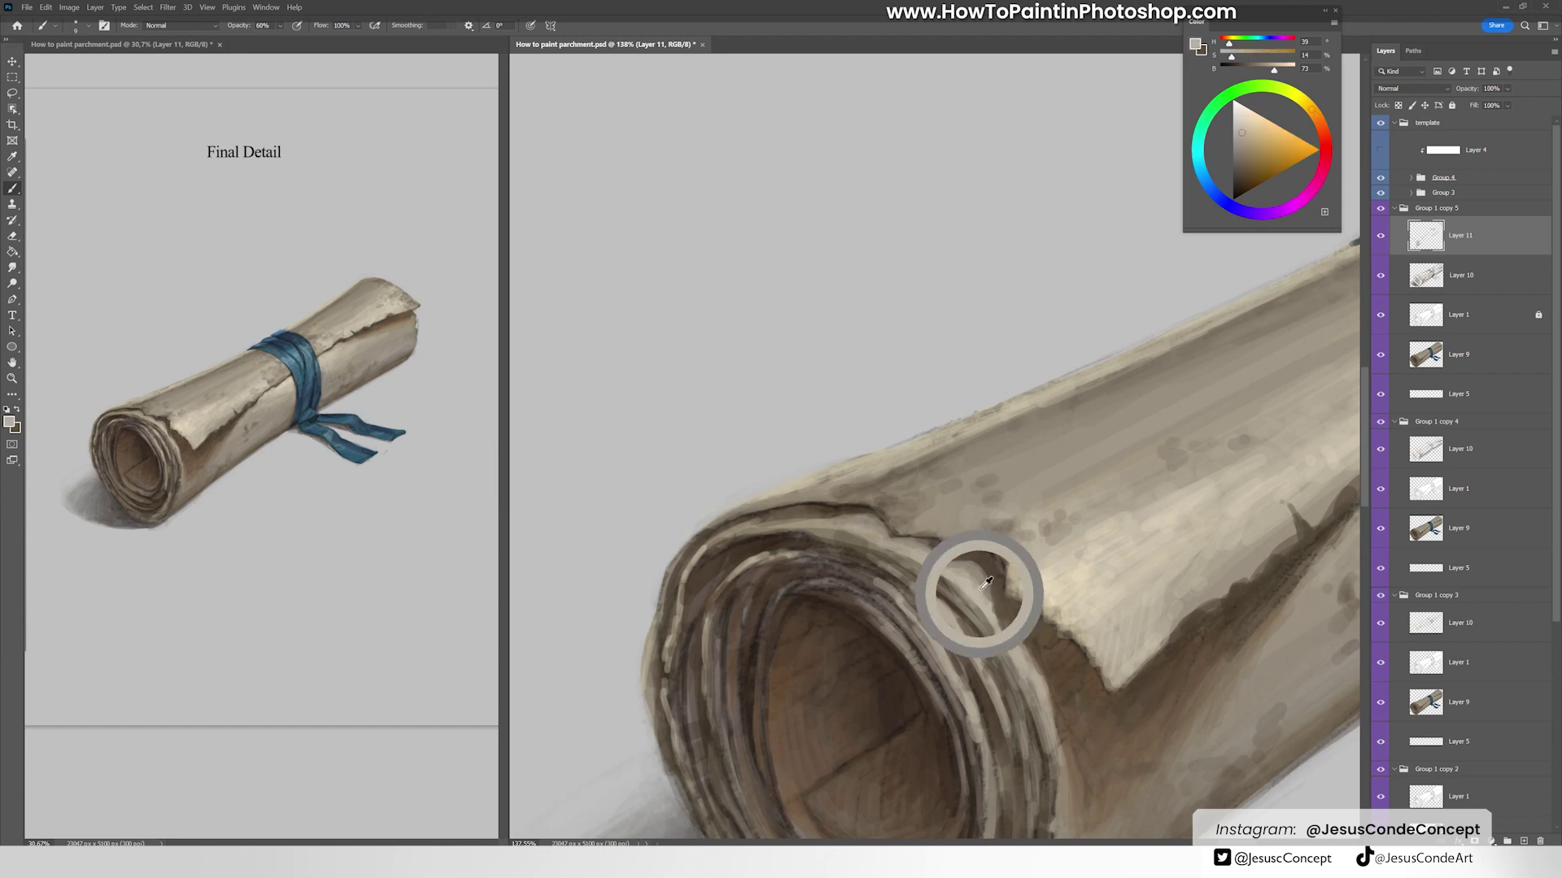
key(z)
drag(1334, 446, 1237, 447)
key(ctrl+s)
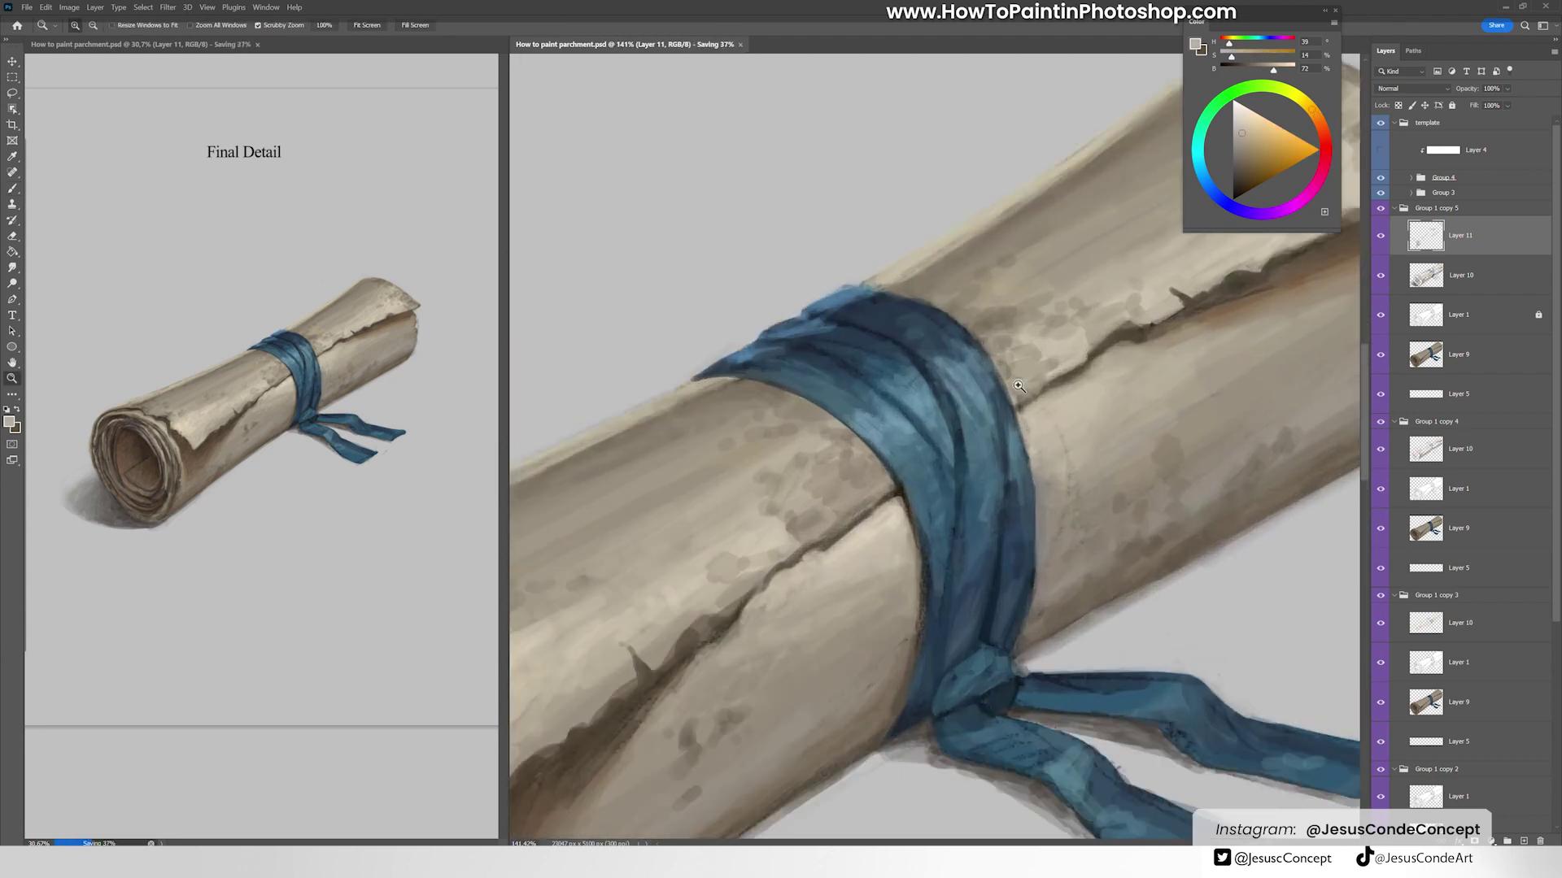
Step: Define the inner edge and folds of the wrapped ribbon with sampled blues at 60% opacity
drag(1108, 459, 1204, 460)
key(b)
alt+click(1012, 627)
alt+click(911, 610)
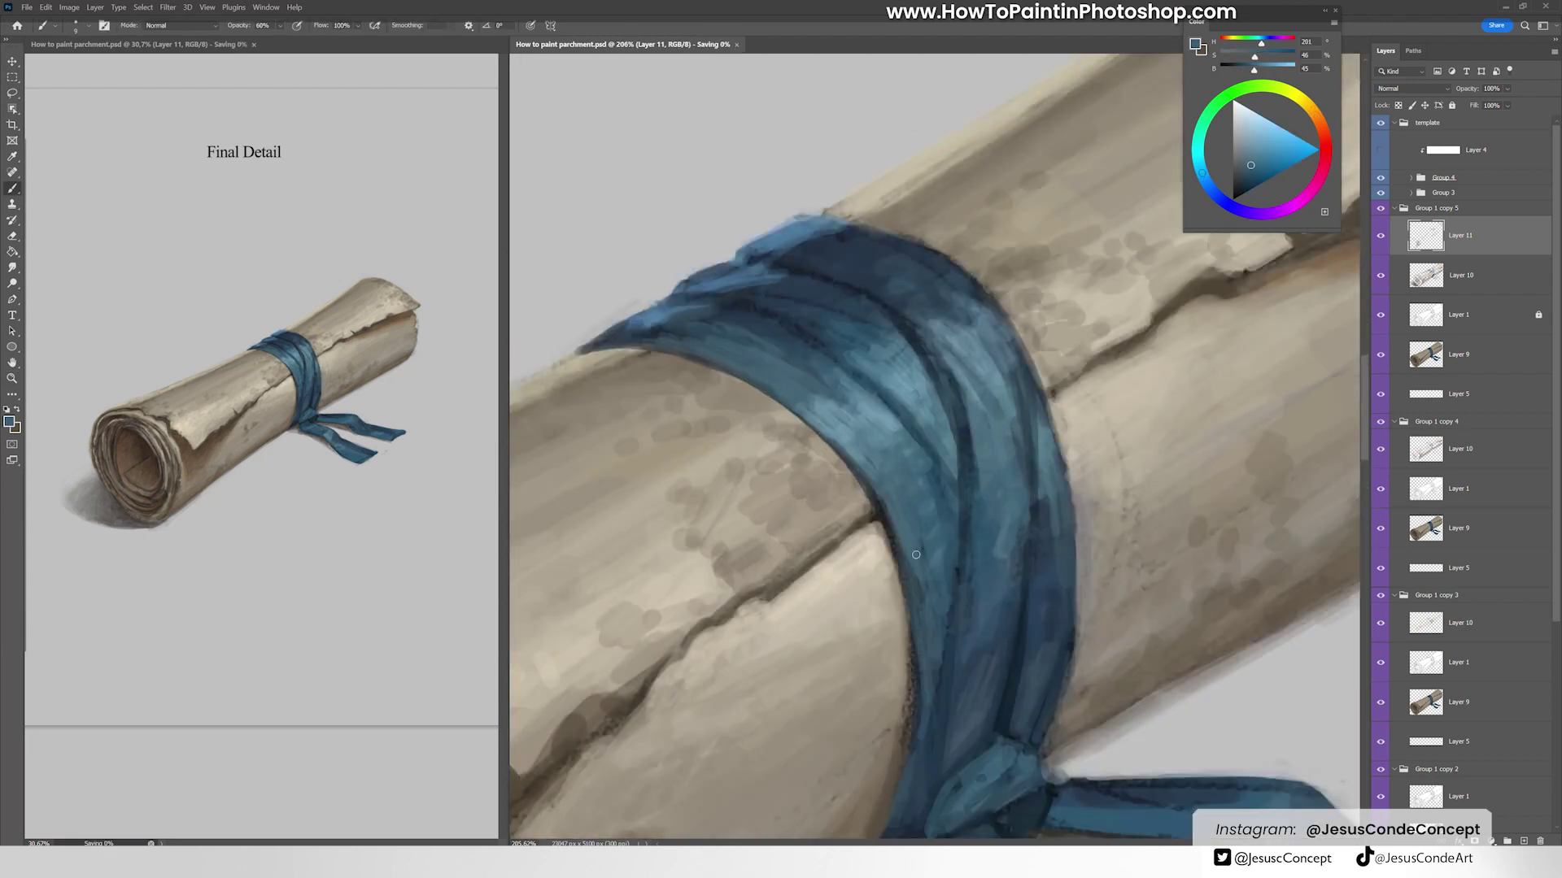
alt+click(730, 296)
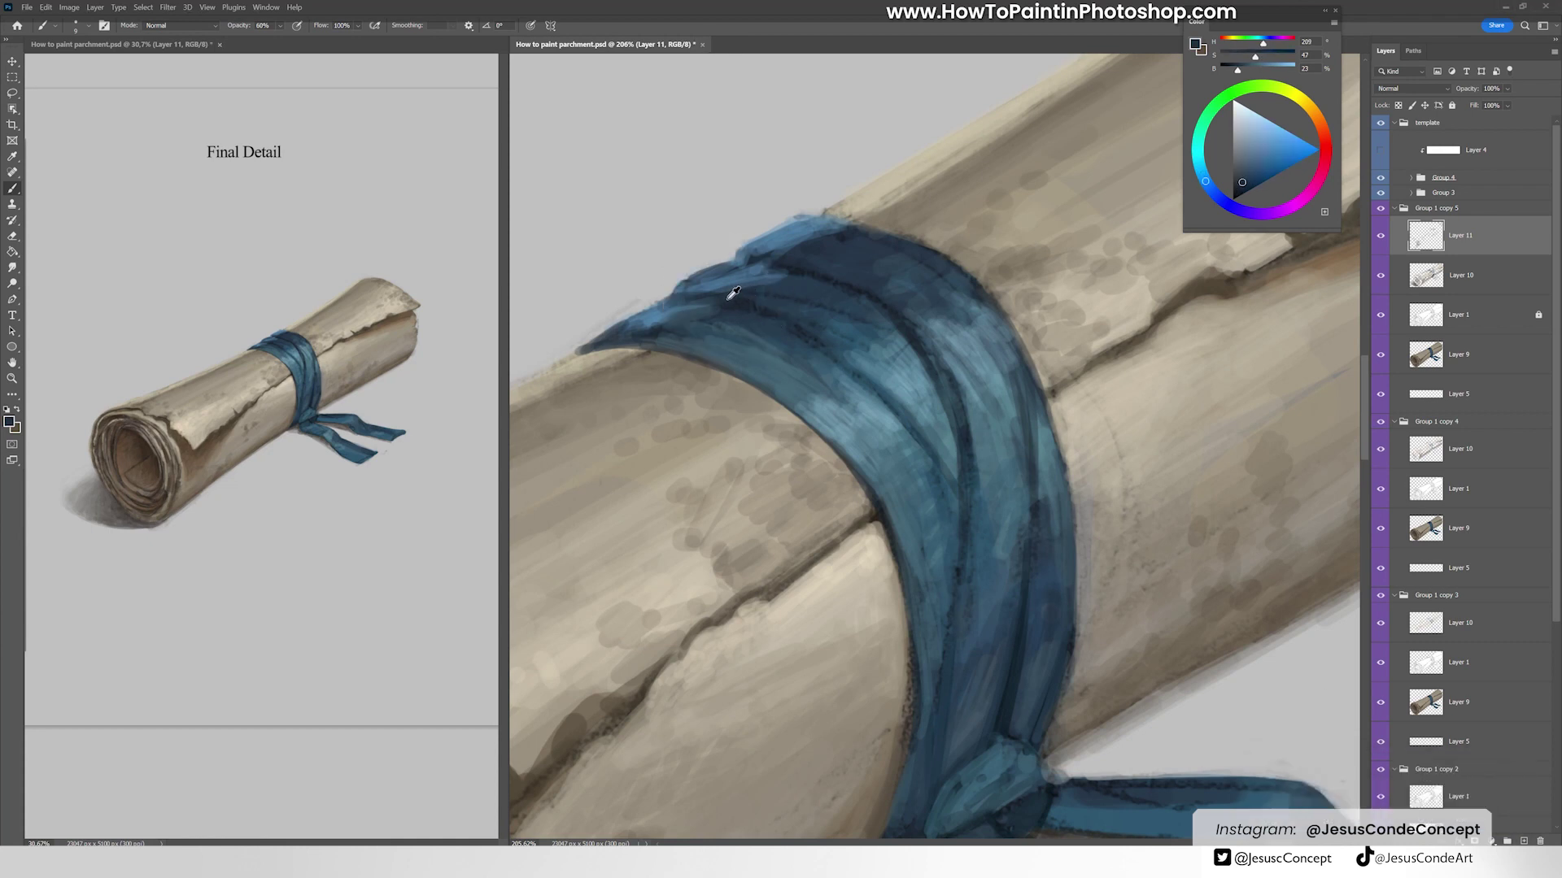
Step: Paint thin dark blue fold lines following the curve of the wrapped ribbon at 40% opacity
key(4)
mouse_move(652, 334)
mouse_down()
mouse_move(797, 380)
mouse_move(673, 345)
mouse_move(821, 407)
mouse_move(871, 444)
mouse_move(826, 441)
mouse_move(867, 441)
mouse_move(913, 522)
mouse_up()
alt+click(970, 438)
drag(874, 350, 950, 468)
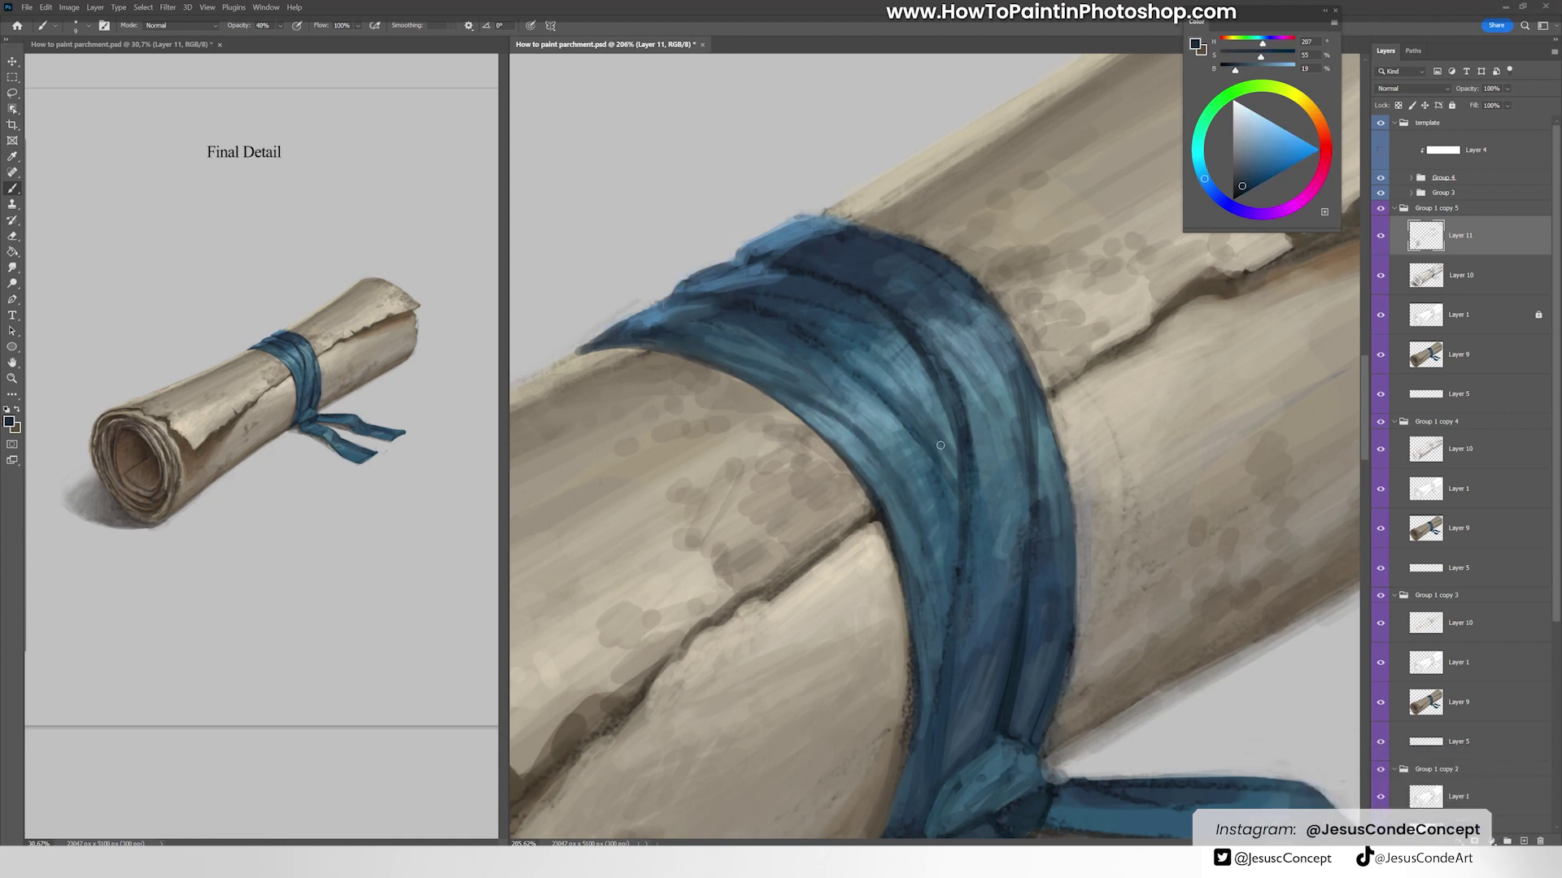
mouse_move(1009, 389)
mouse_down()
mouse_move(1012, 602)
mouse_move(1040, 712)
mouse_up()
alt+click(1036, 509)
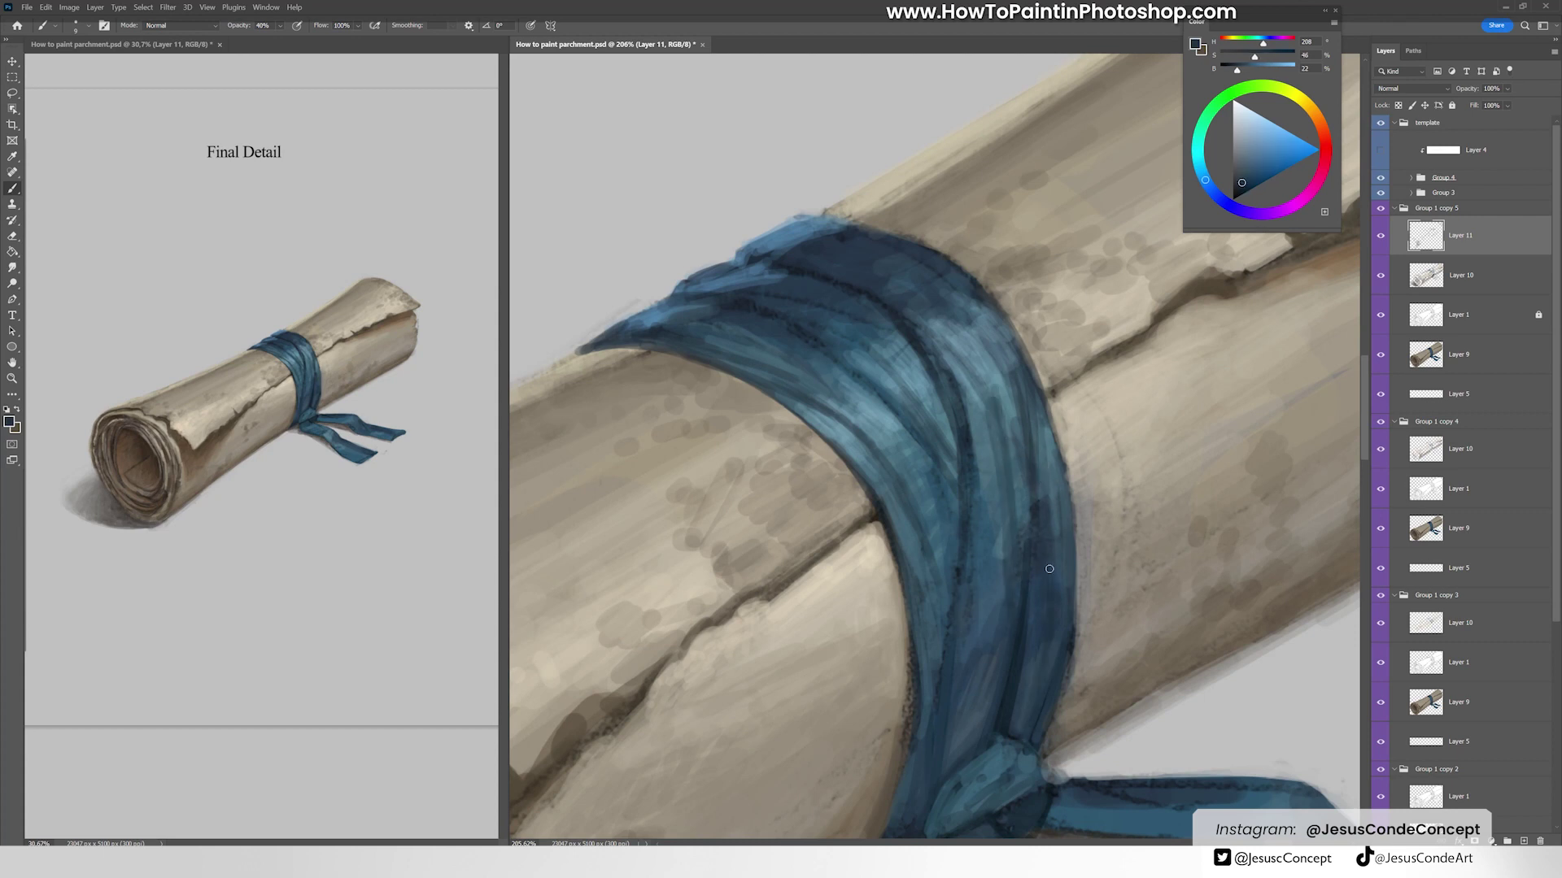
drag(1046, 423, 1067, 560)
Step: Blend the shading around the ribbon's knot and the folds running into it with sampled blues at 40% opacity
alt+click(1052, 793)
mouse_move(1053, 793)
mouse_down()
mouse_move(1034, 693)
mouse_move(907, 736)
mouse_move(931, 736)
mouse_up()
key(0)
alt+click(1013, 725)
key(4)
alt+click(951, 572)
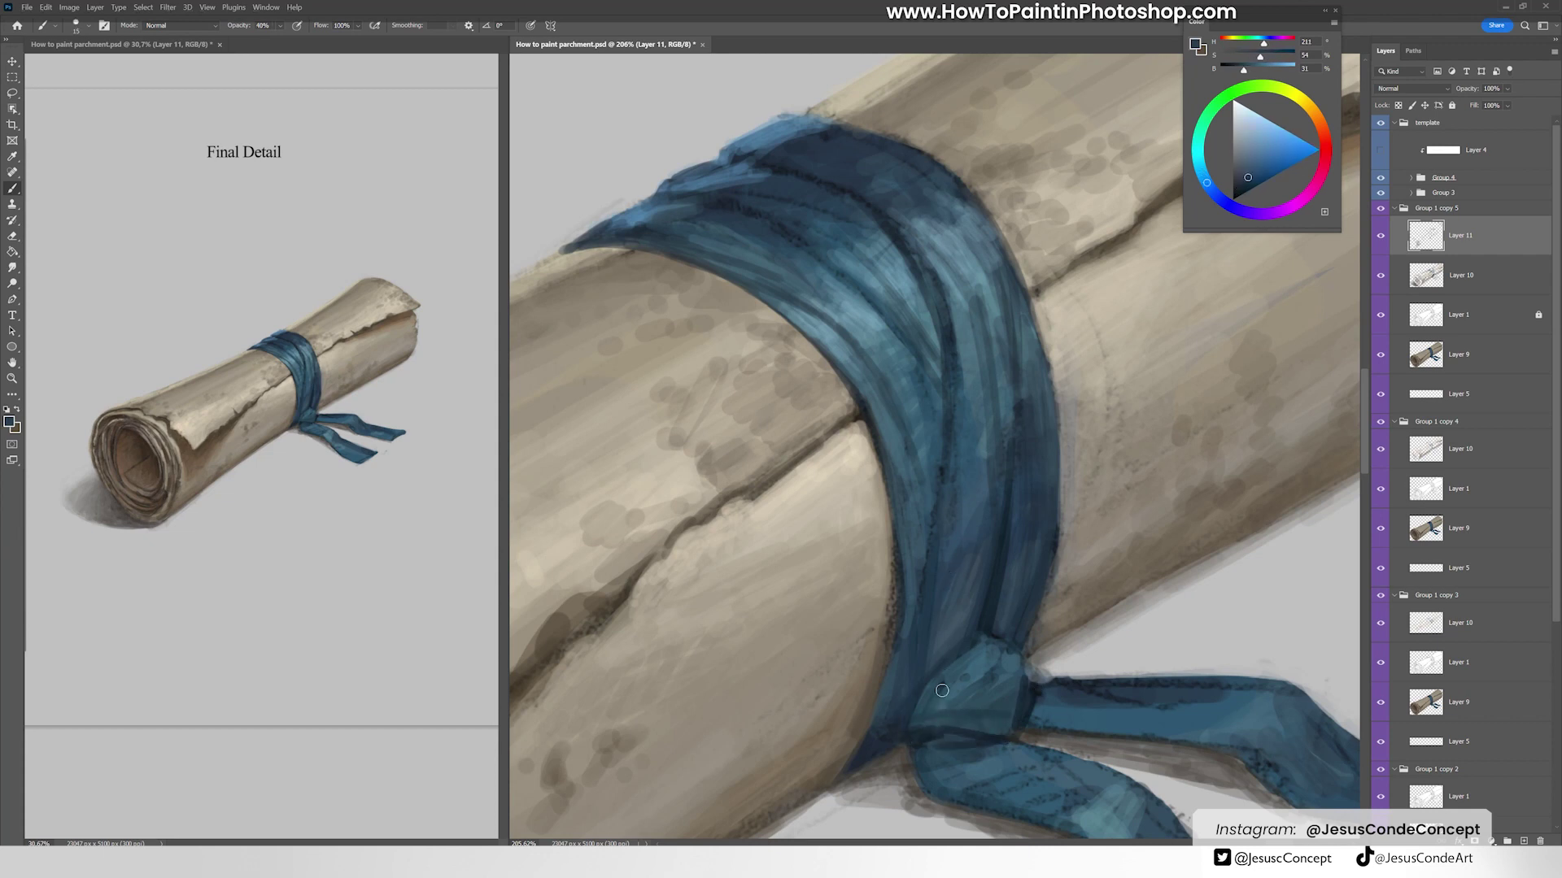
alt+click(905, 732)
alt+click(938, 673)
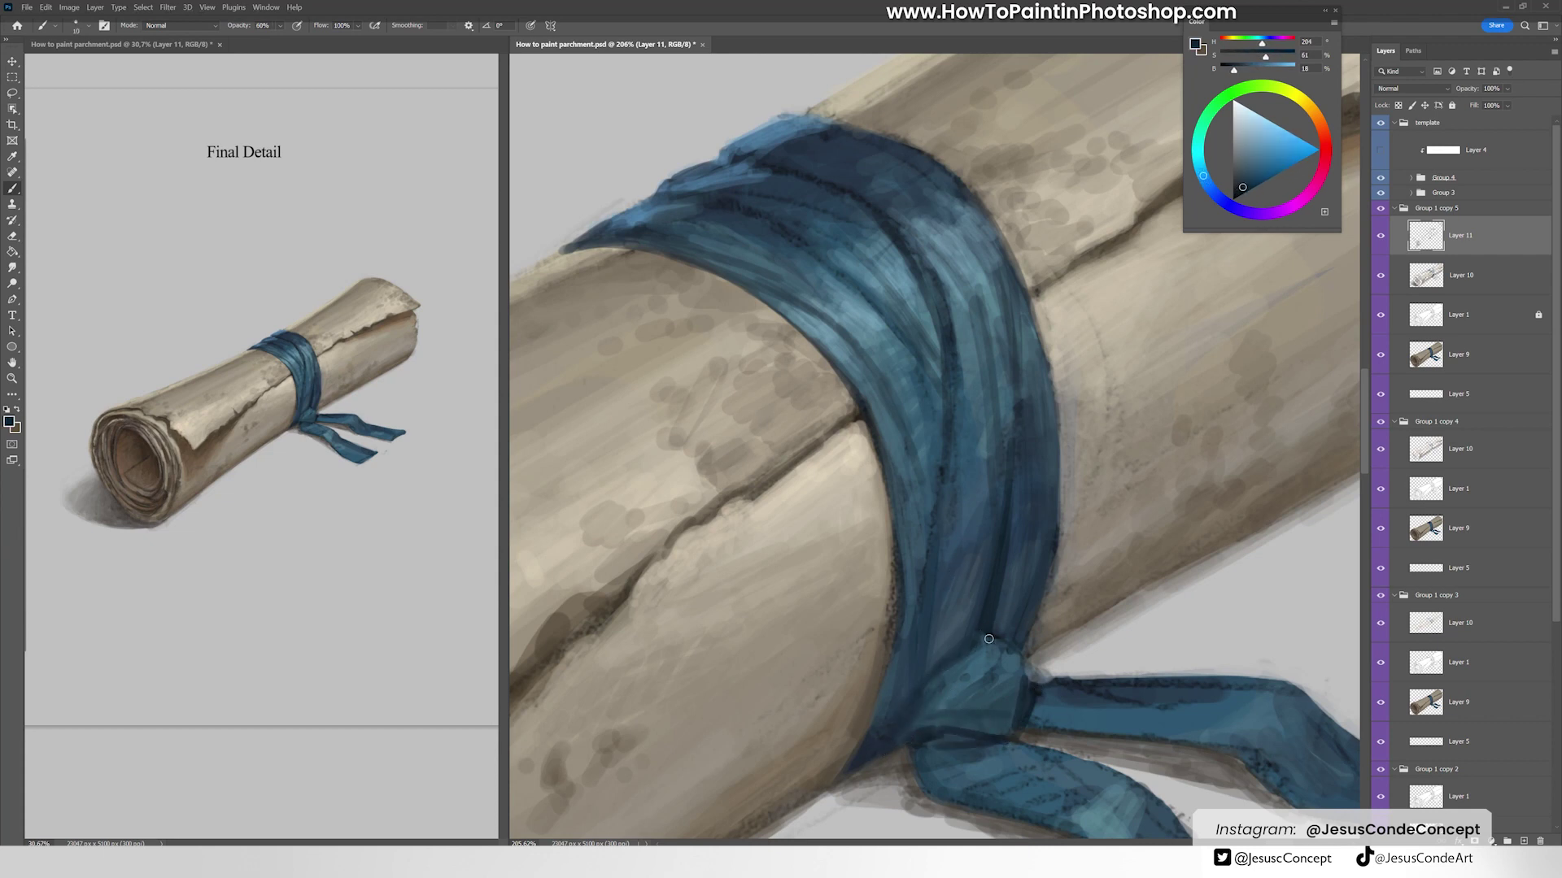
Step: Deepen the dark accents around the ribbon's knot with sampled dark blue at 60% opacity
alt+click(1019, 651)
key(6)
alt+click(1014, 717)
drag(1015, 720, 1032, 689)
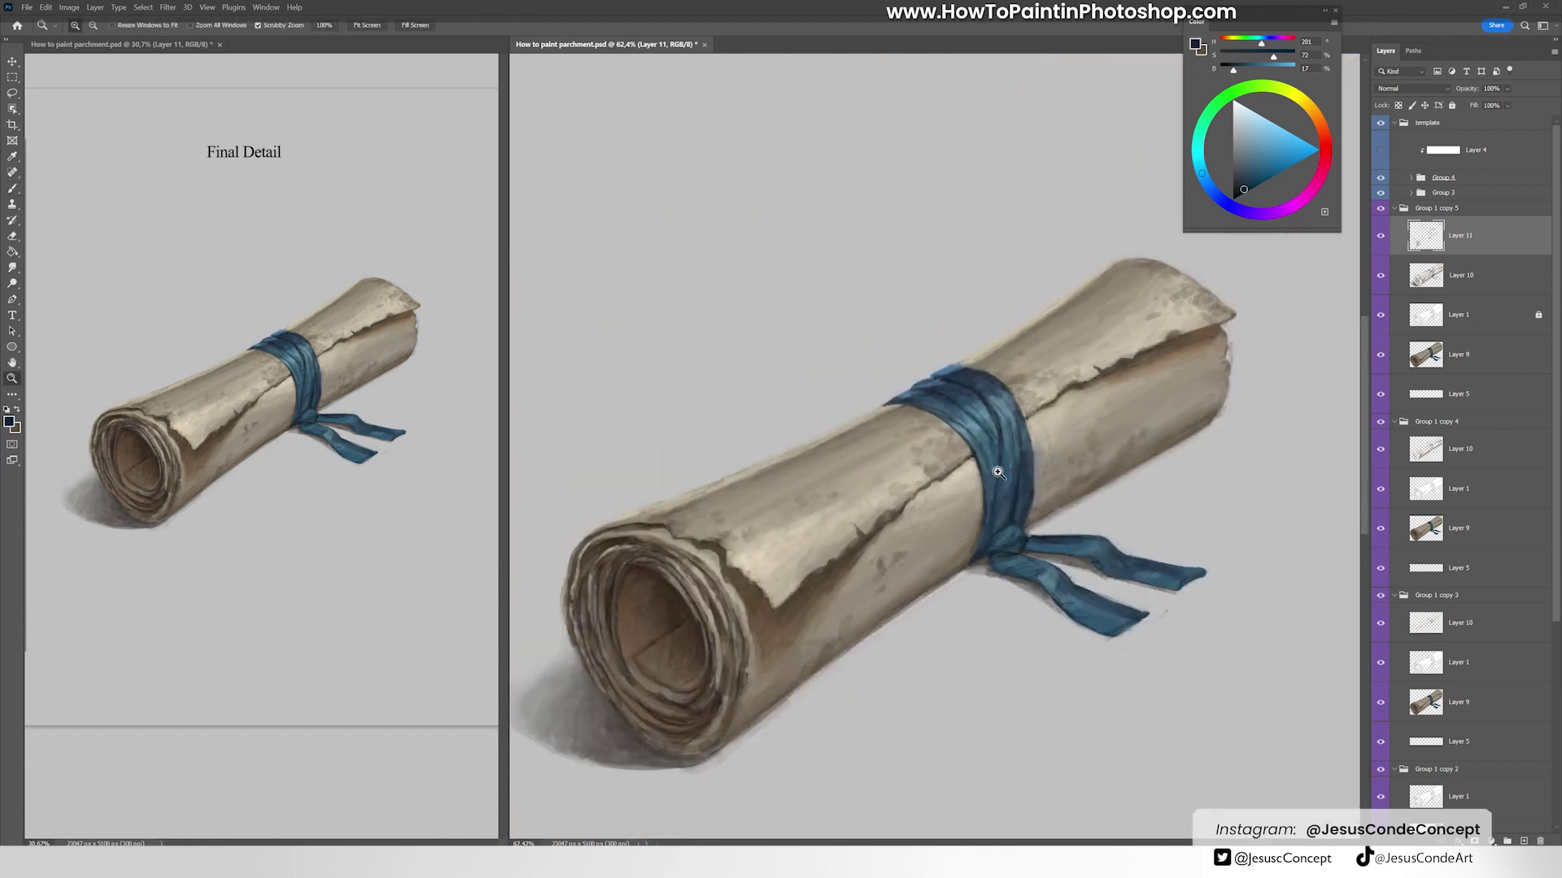
Step: Clean up the ribbon's outer edge and the adjoining parchment toward the flared end with sampled blue and brown at 60% opacity
scroll(1009, 643, down, 5)
scroll(1025, 595, up, 5)
alt+click(1025, 595)
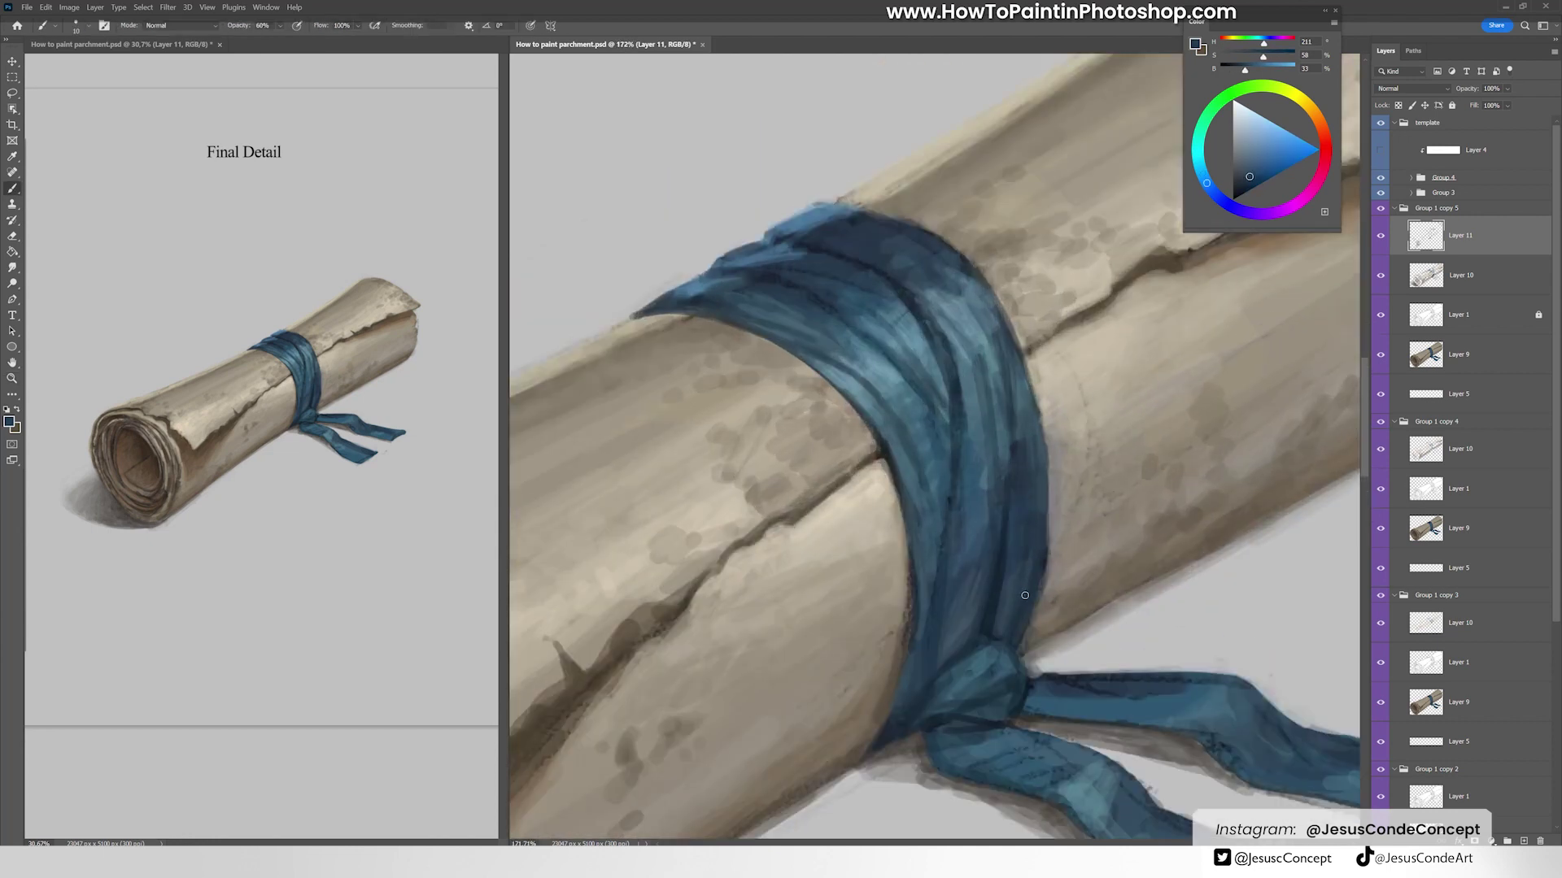
alt+click(1062, 535)
alt+click(1055, 596)
alt+click(1206, 542)
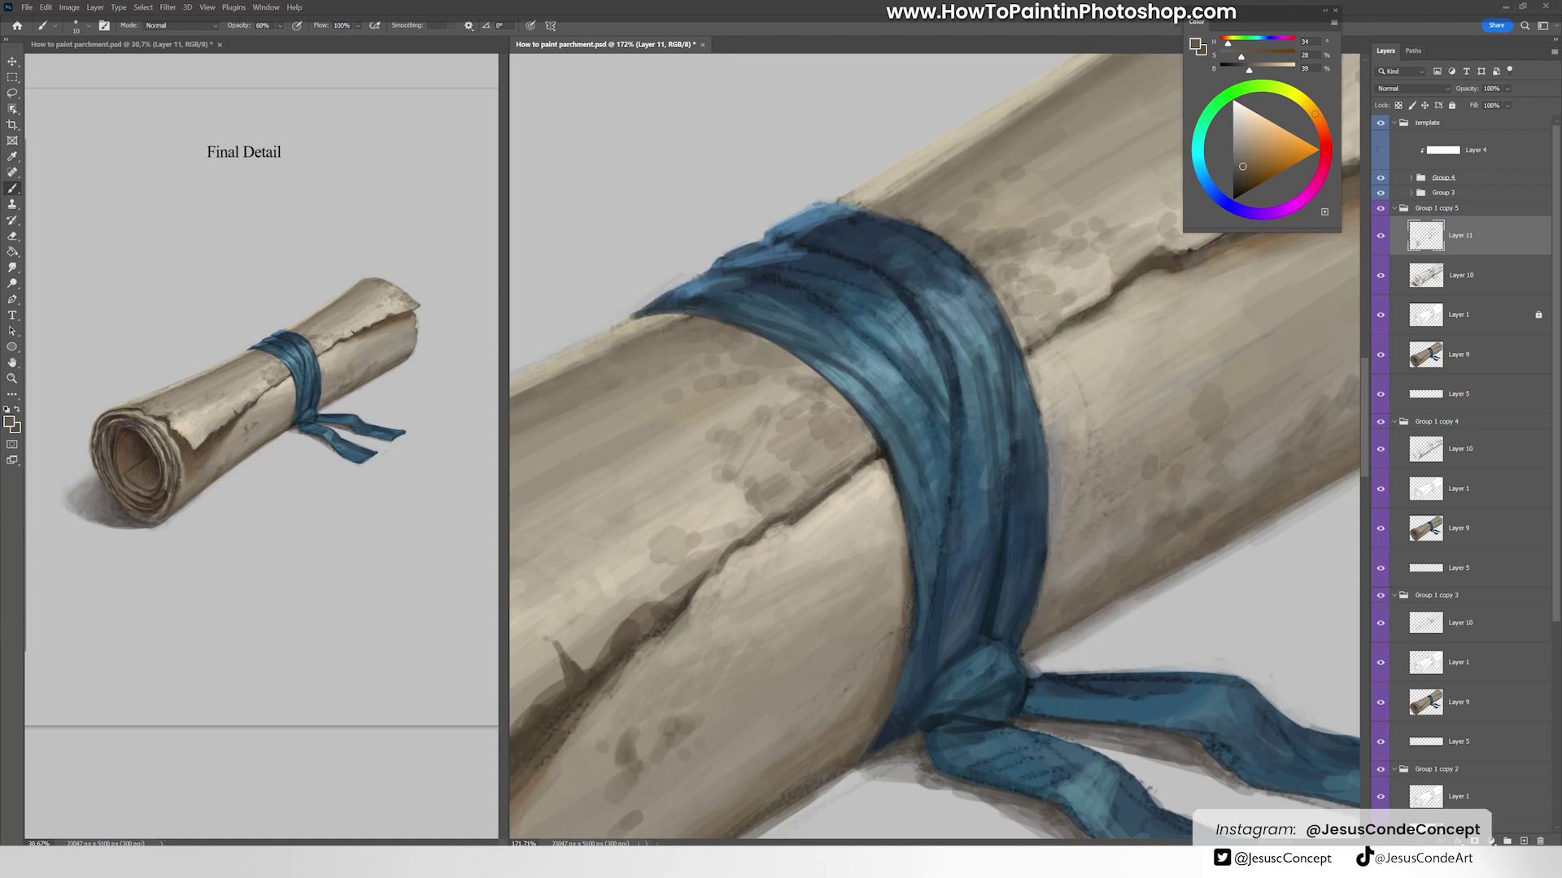
Step: Paint a brown contact shadow on the parchment along the ribbon's edge facing the rolled end and save the document
scroll(872, 439, down, 5)
scroll(935, 398, up, 5)
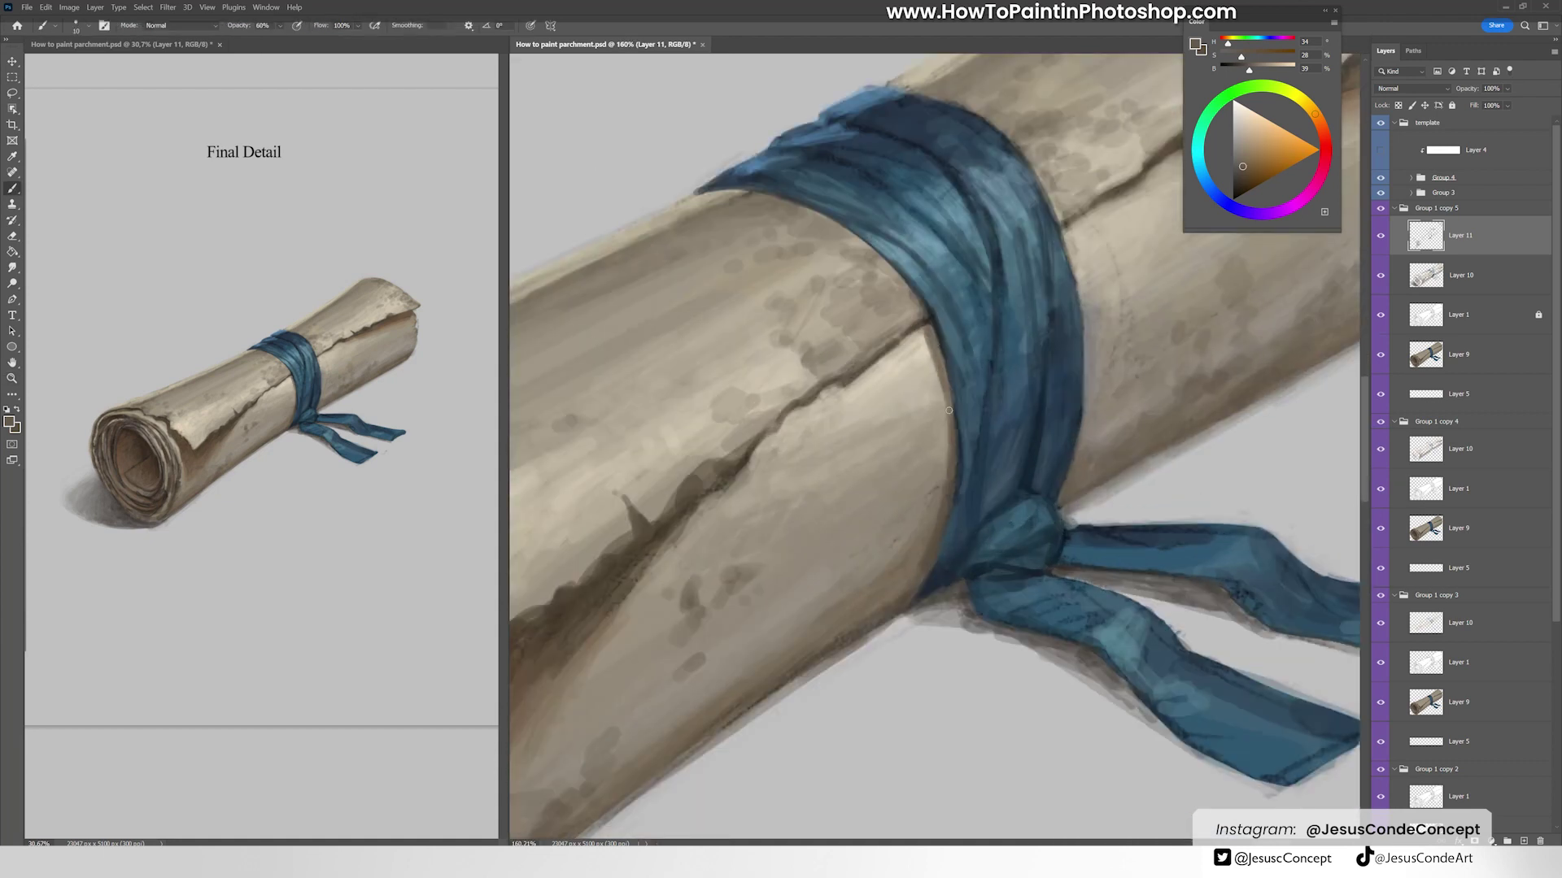
drag(925, 285, 1064, 424)
alt+click(1068, 452)
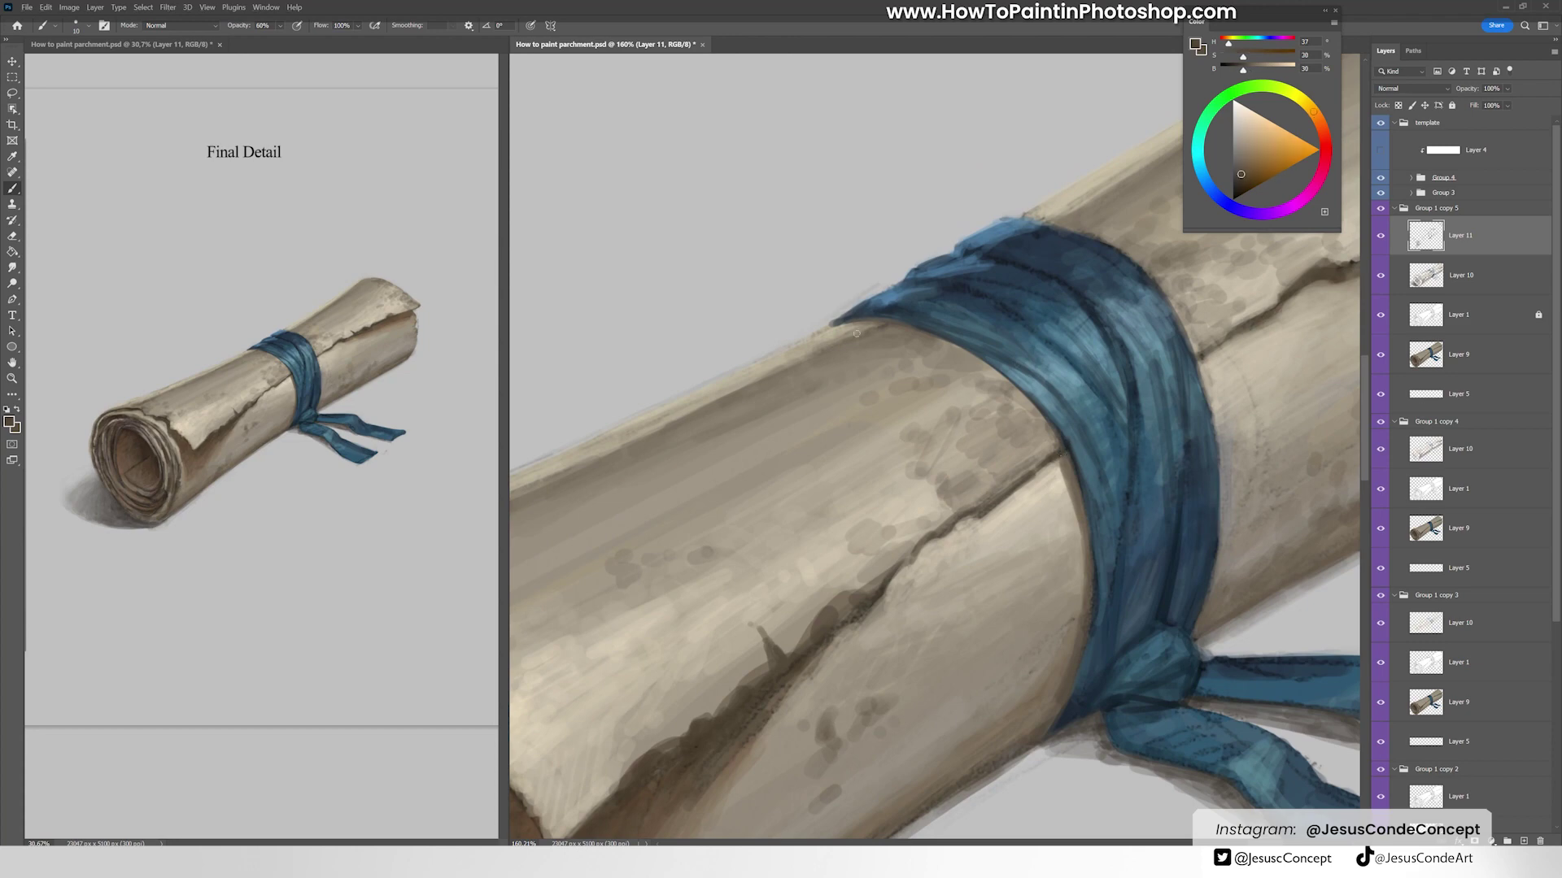
key(z)
scroll(916, 331, down, 10)
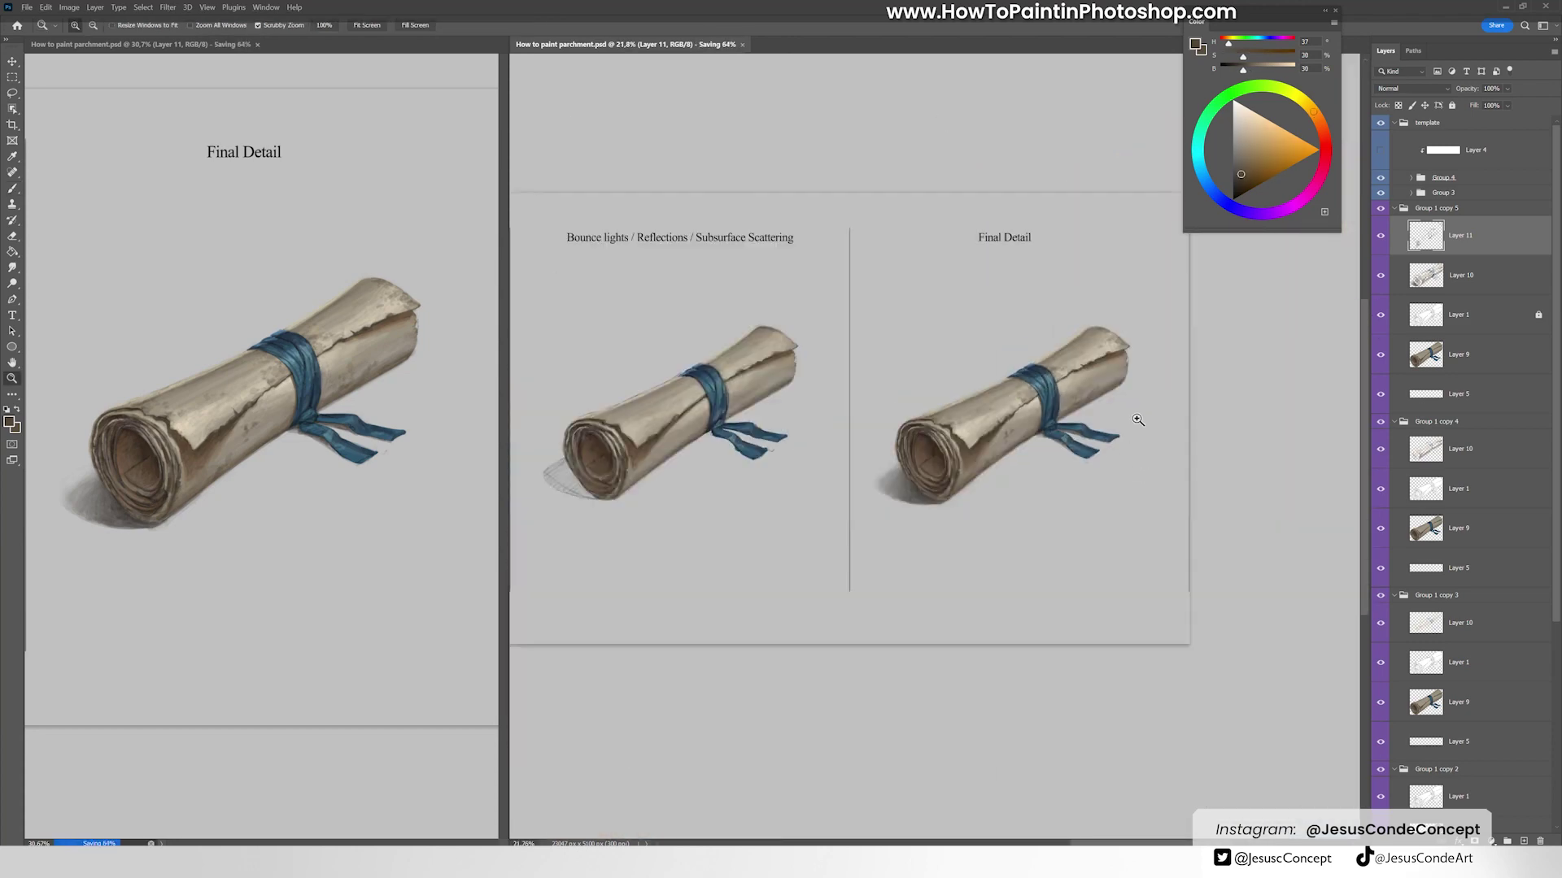